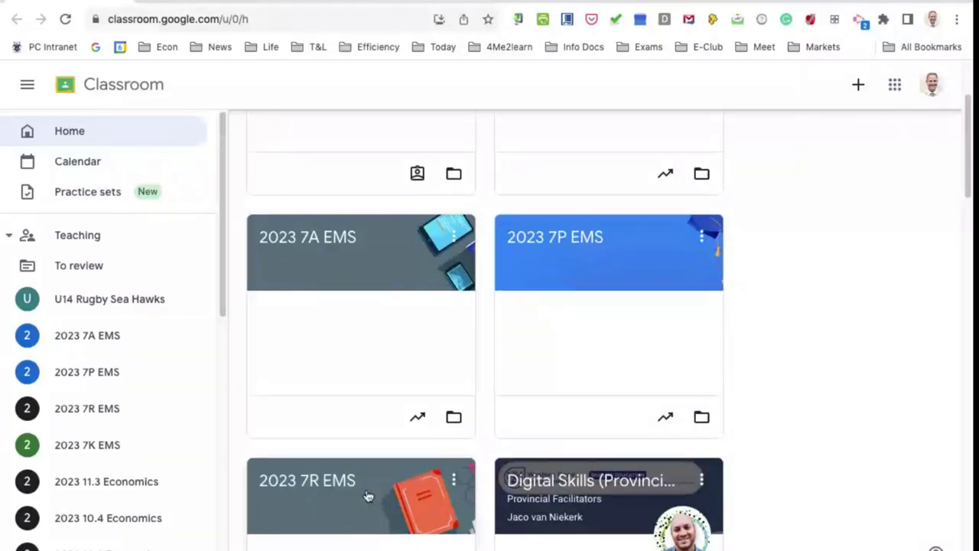
- Open the EXAMS class for June 2023 and show its classwork
scroll(671, 247, "up", 2)
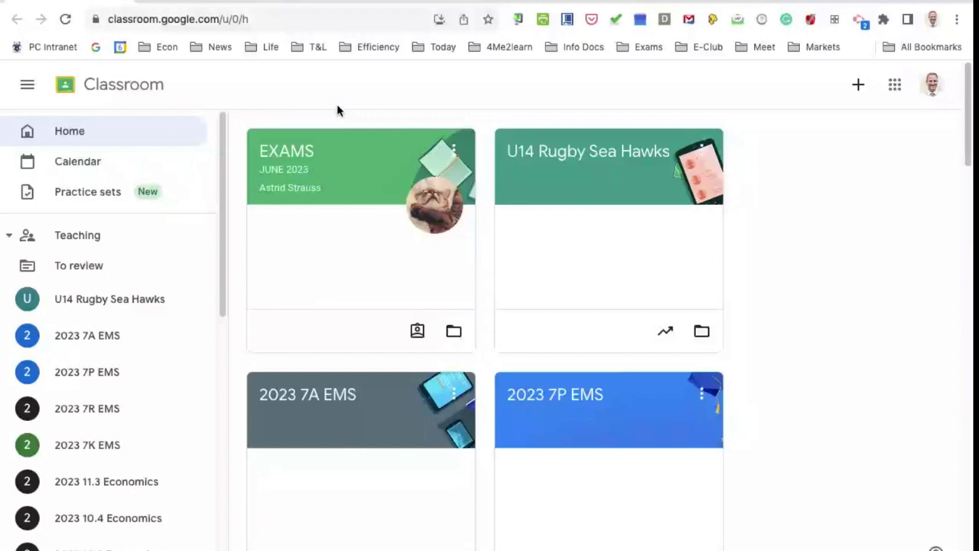
left_click(293, 155)
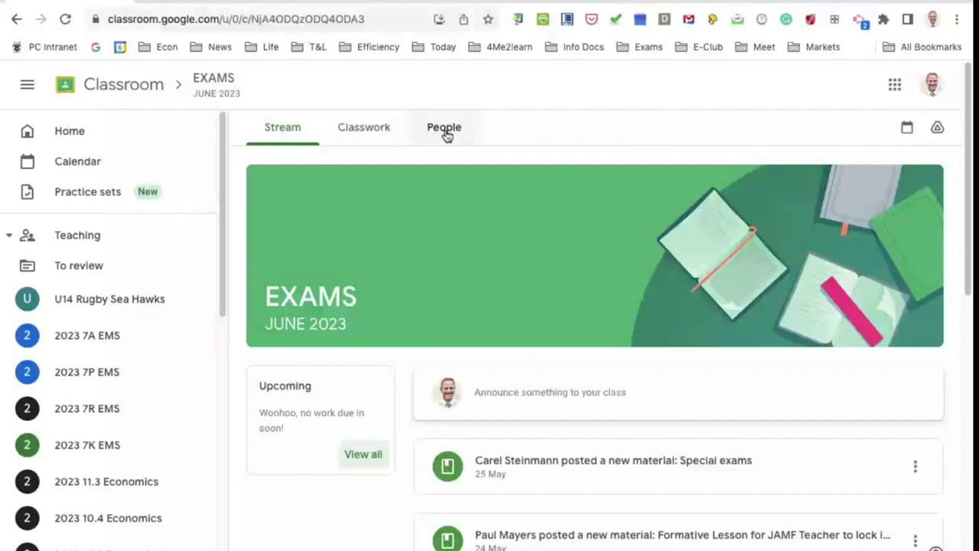
left_click(365, 128)
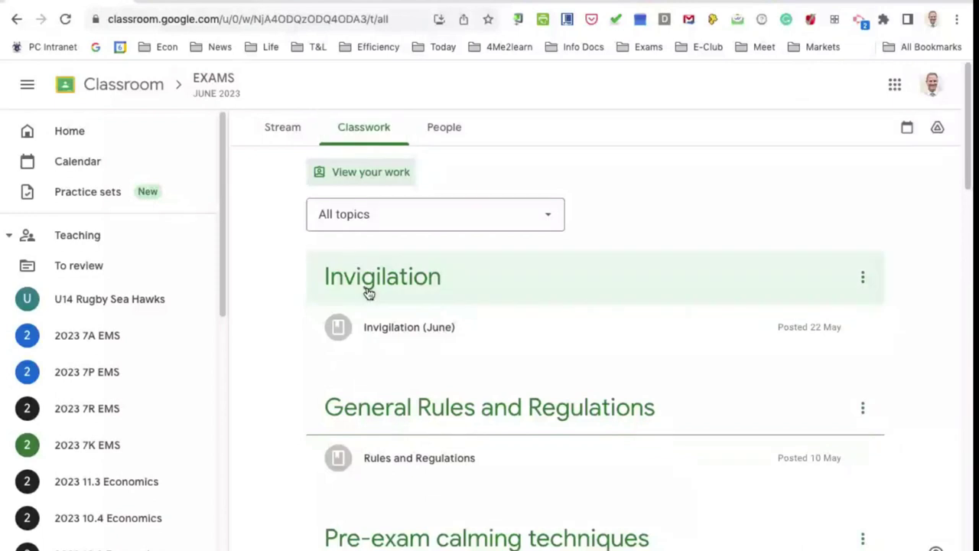
- Examine how the EXAMS classwork is organised into topics, from Invigilation through to Exam Timer and Accommodations
scroll(369, 293, "down", 1)
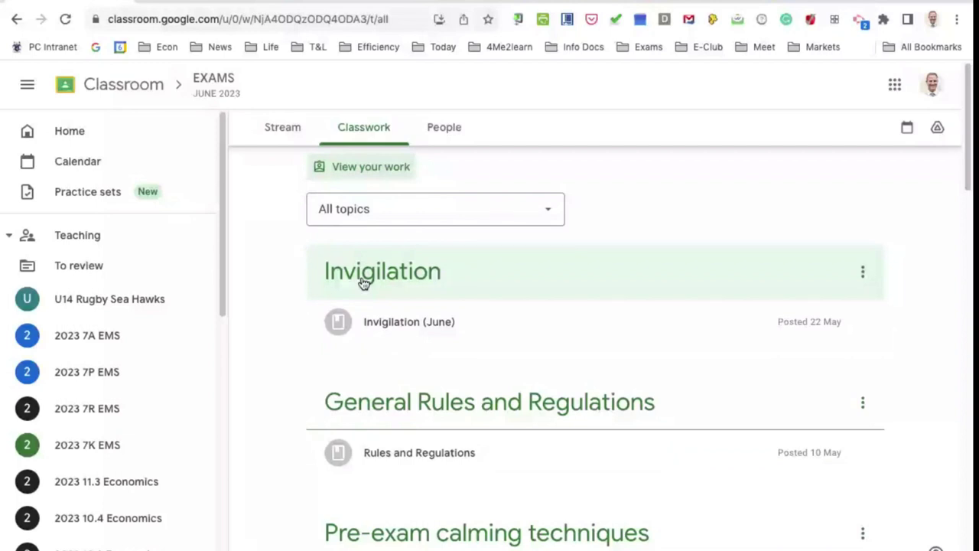
key("alt+Left")
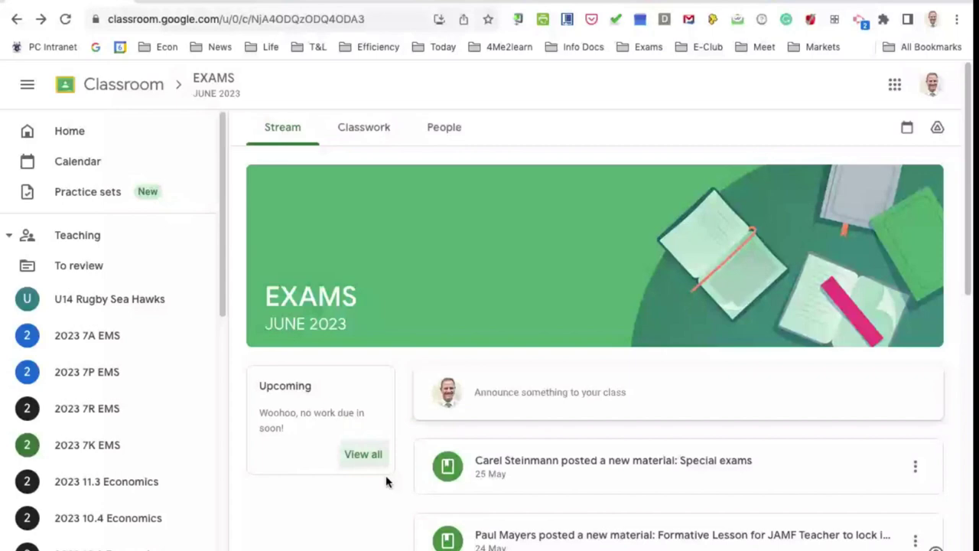
key("alt+Right")
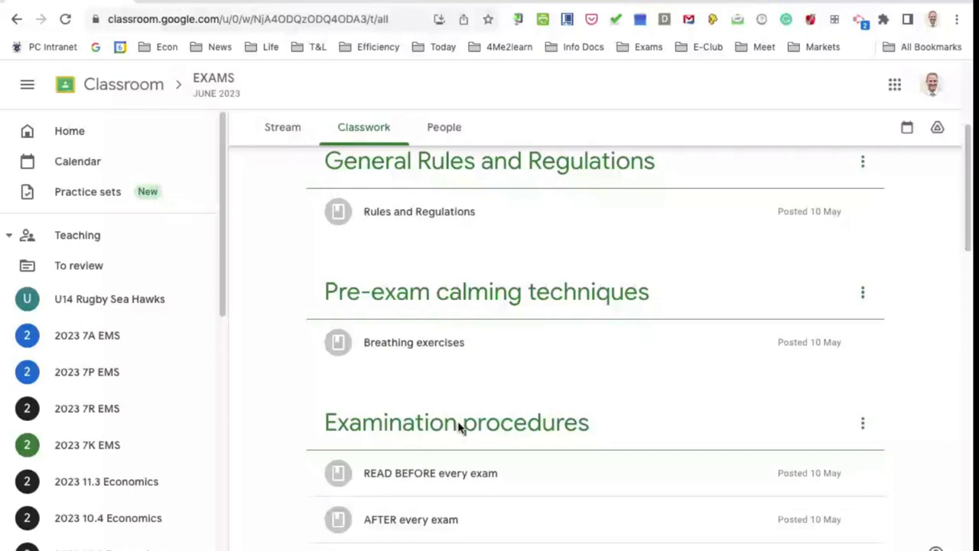
scroll(452, 452, "down", 5)
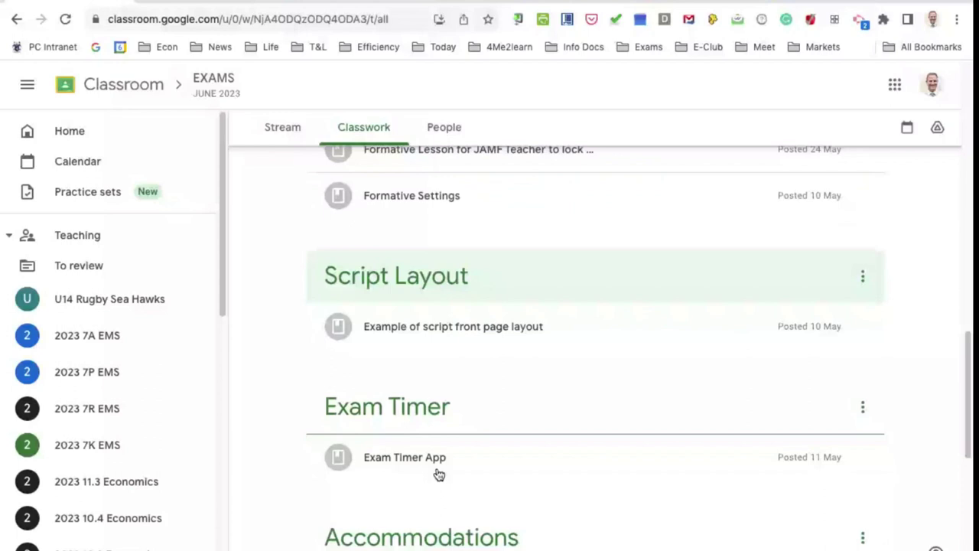
scroll(438, 474, "up", 1)
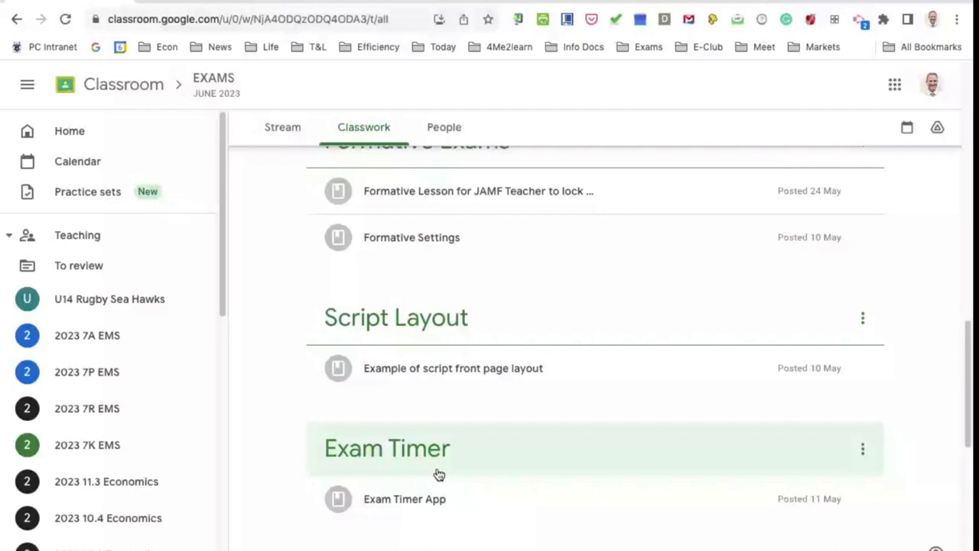
scroll(438, 474, "up", 10)
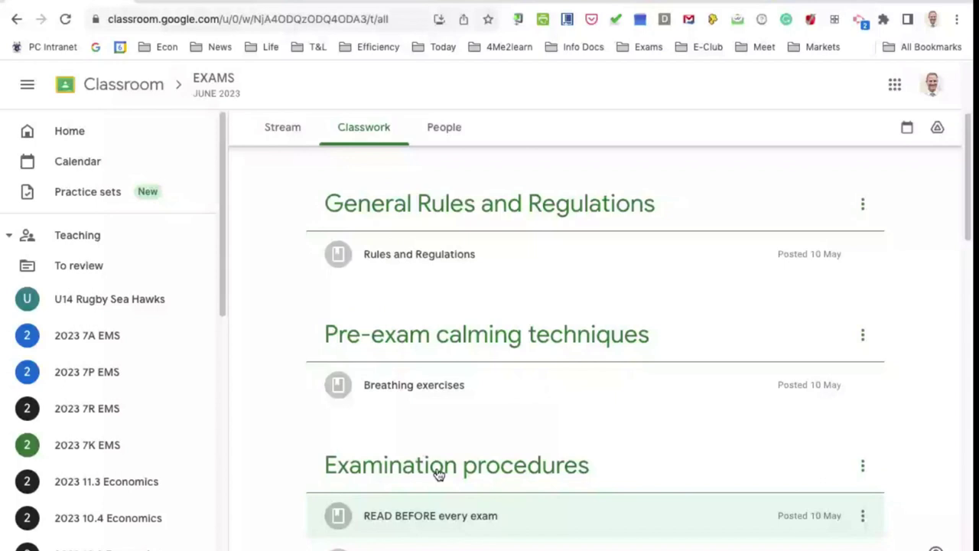
scroll(439, 474, "up", 3)
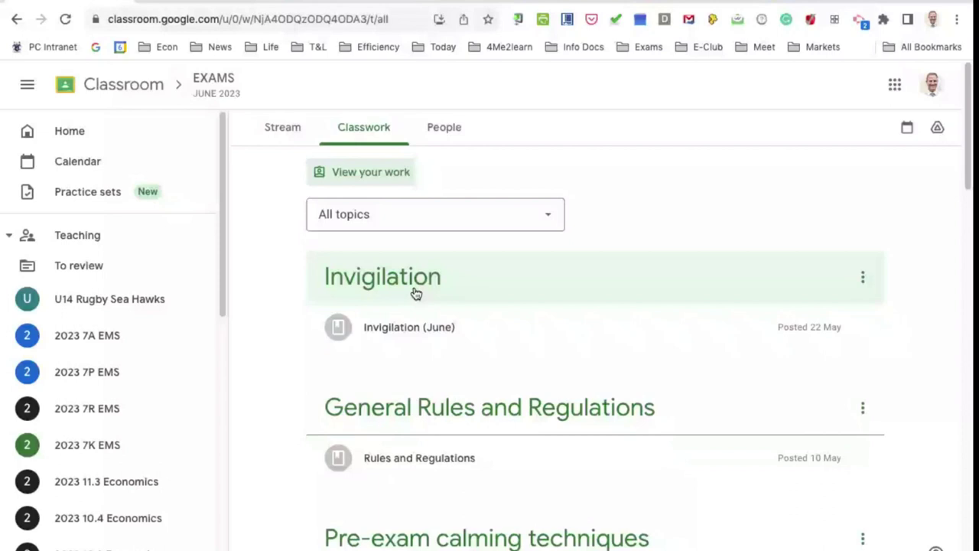
scroll(416, 293, "down", 1)
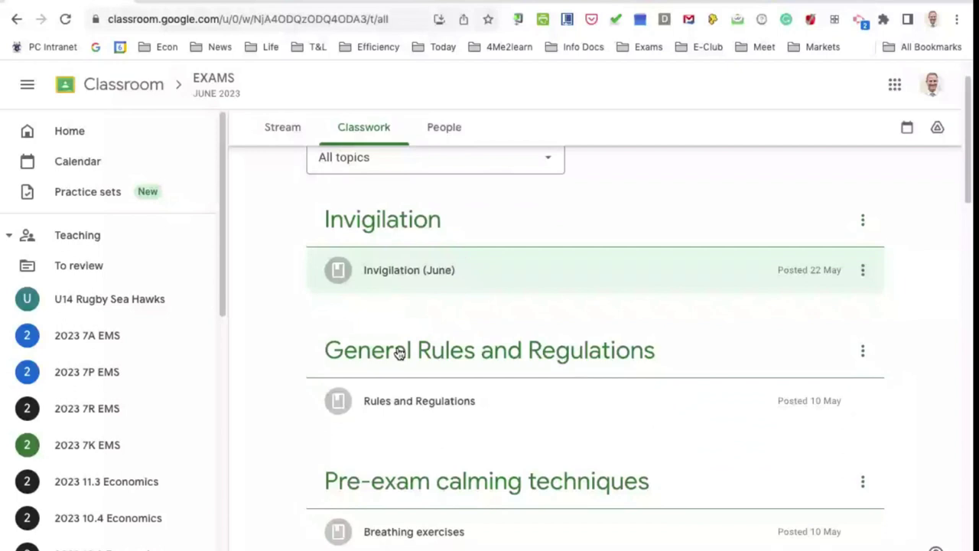
scroll(390, 383, "down", 4)
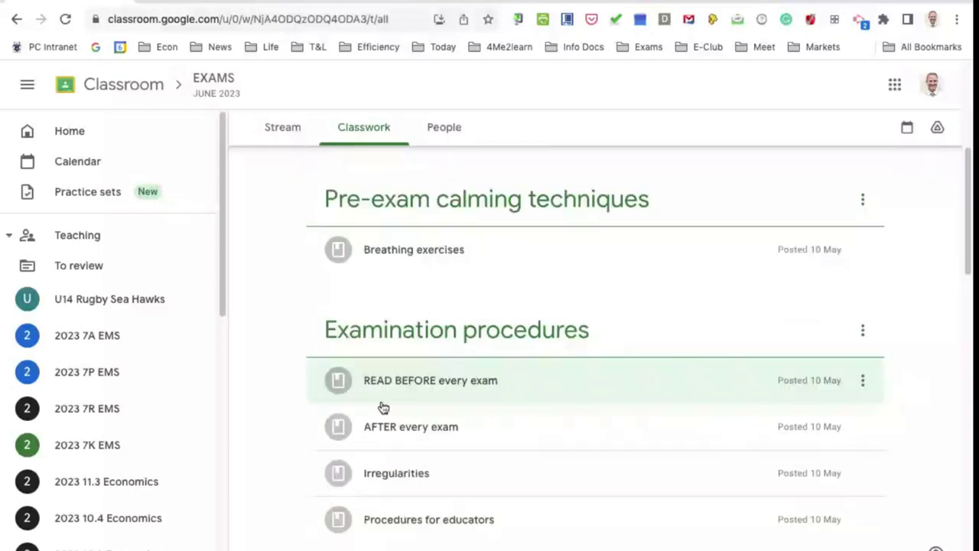
- Expand the Study Guidelines material under Forms, Study Guidelines & Timetables, then open and close its Gr7 document
scroll(384, 407, "down", 3)
left_click(389, 435)
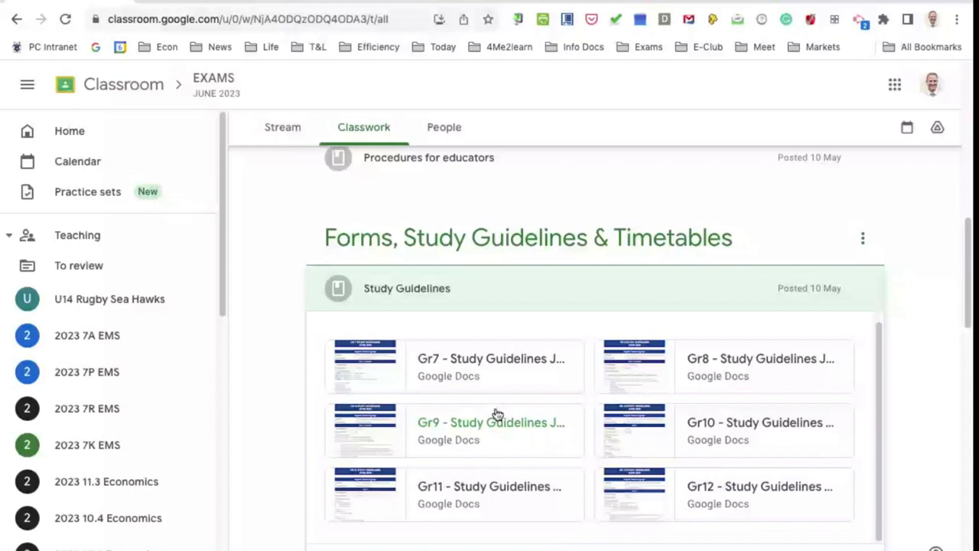
scroll(497, 414, "down", 2)
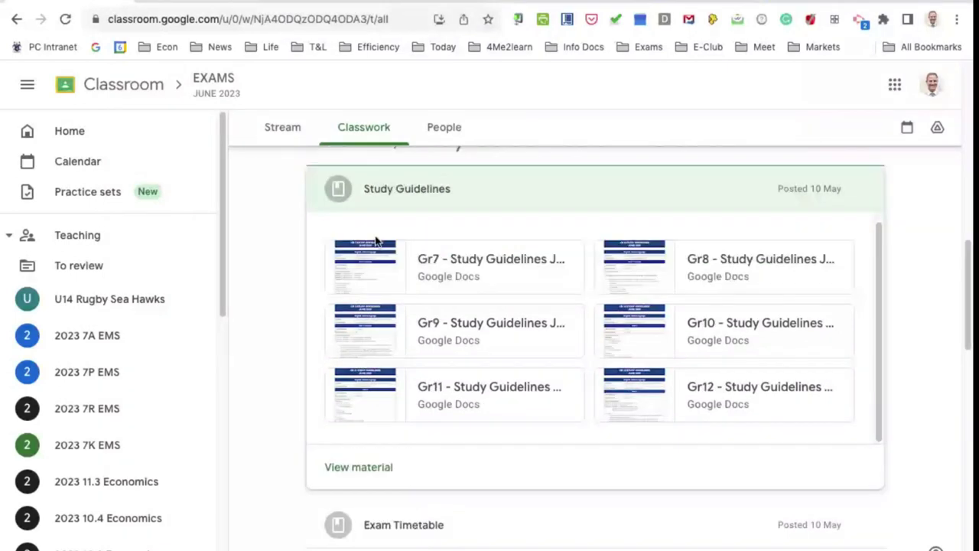
left_click(443, 261)
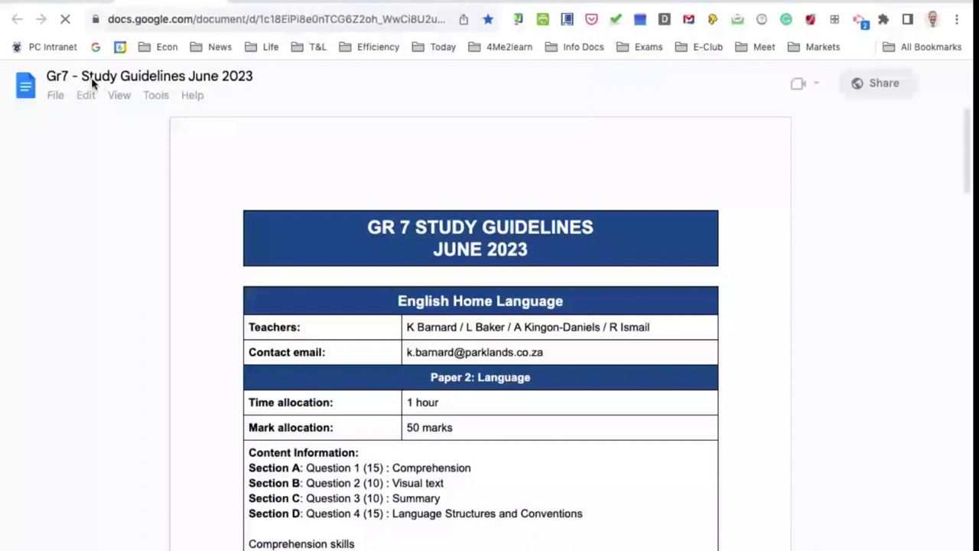
key("ctrl+w")
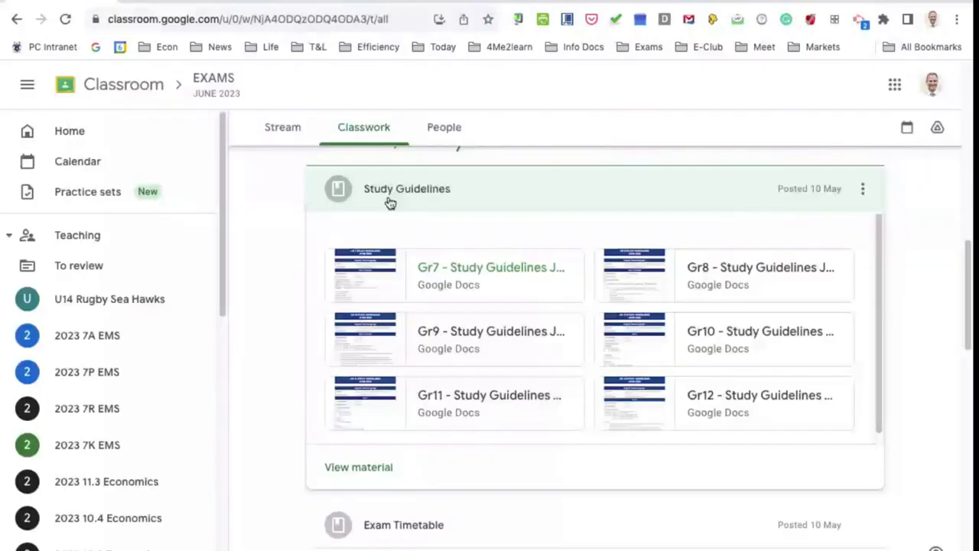
- Reopen the Gr7 Study Guidelines document, examine its subject sections from English to Afrikaans, and close it
left_click(417, 268)
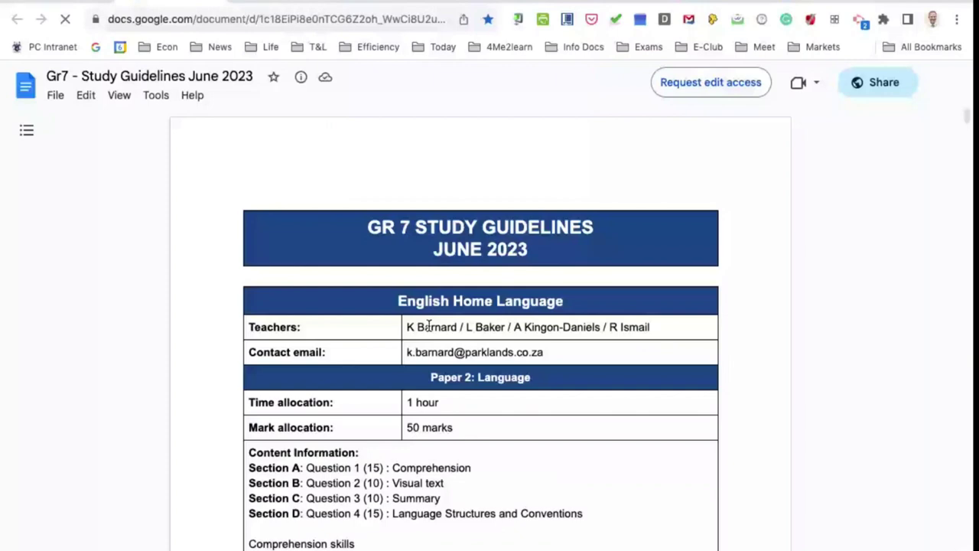
scroll(432, 324, "down", 10)
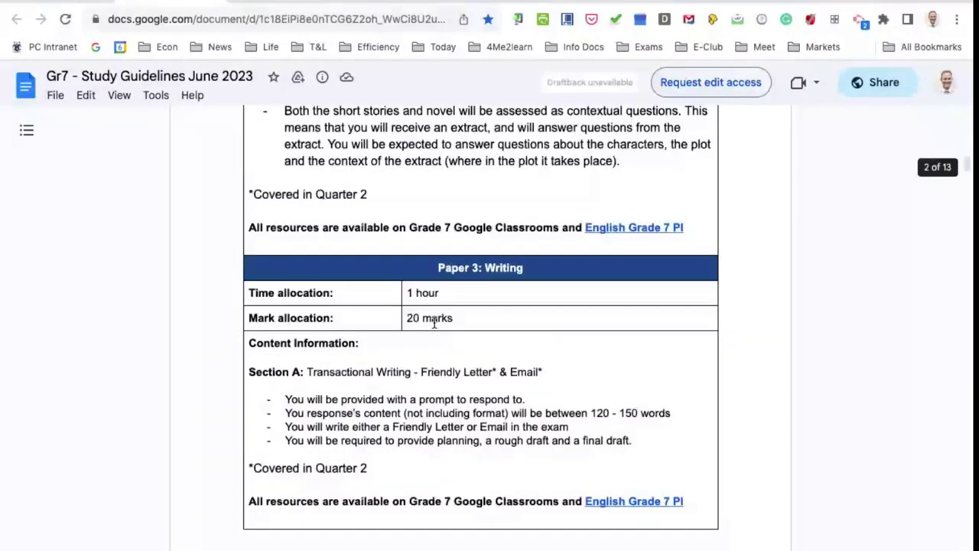
scroll(434, 324, "down", 5)
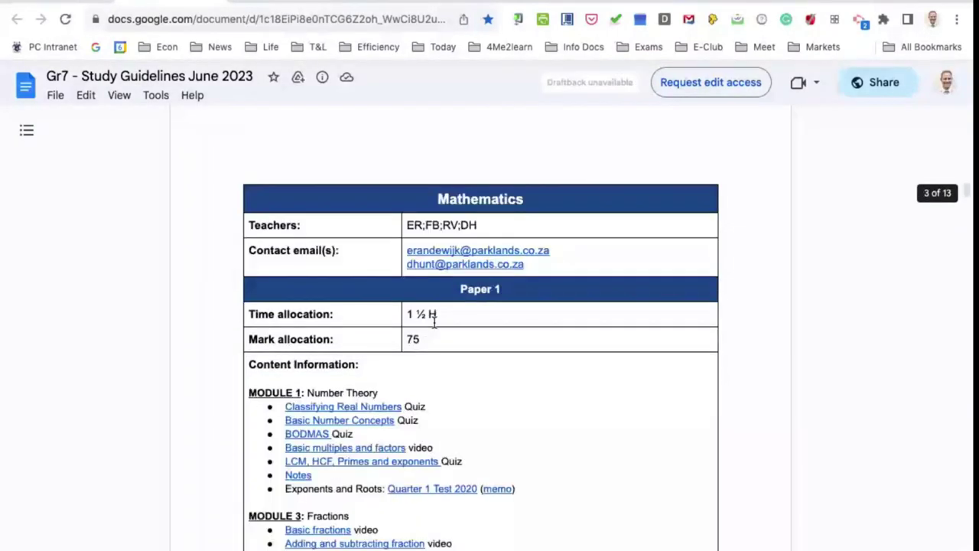
scroll(433, 324, "down", 15)
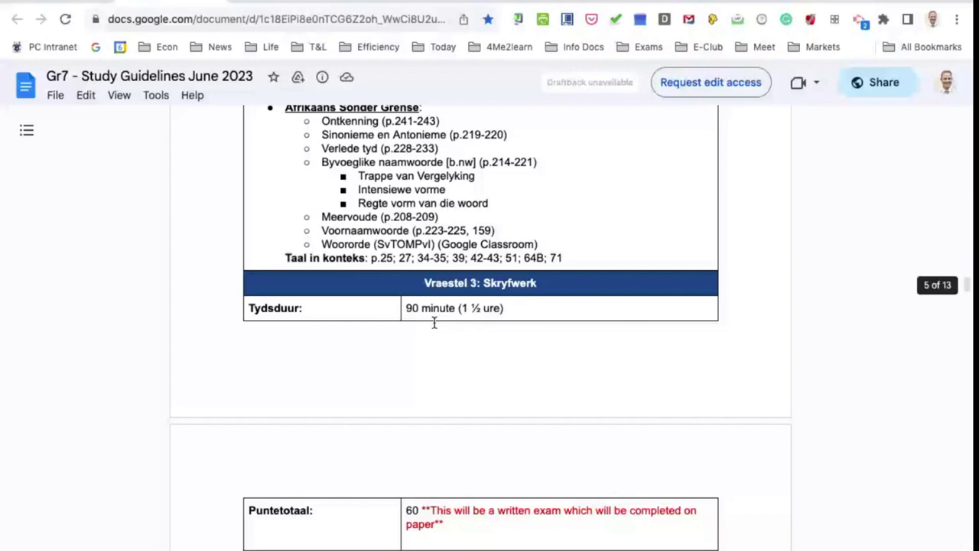
key("ctrl+w")
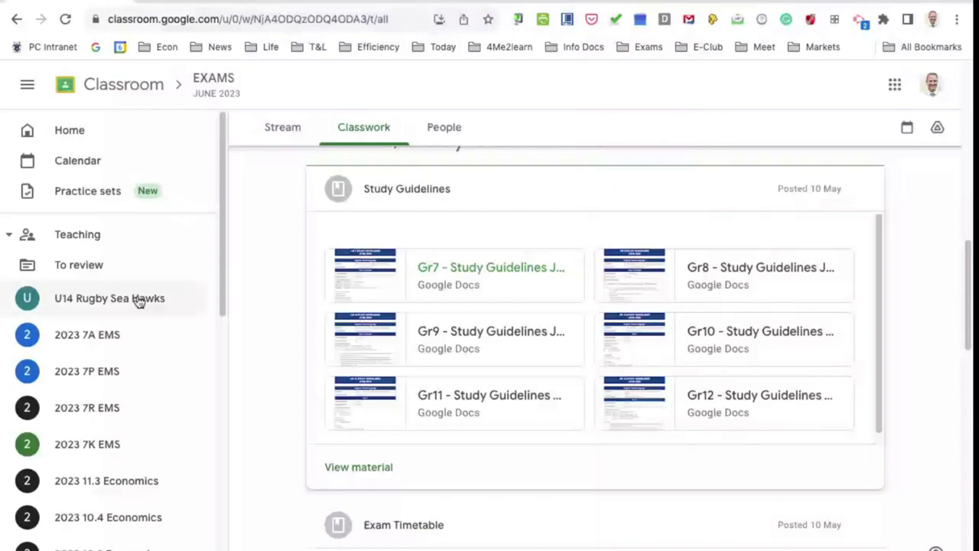
- View the banners of the 2023 10.4, 10.3, 11.3 and 12.3 Economics classes one after another
scroll(80, 337, "down", 2)
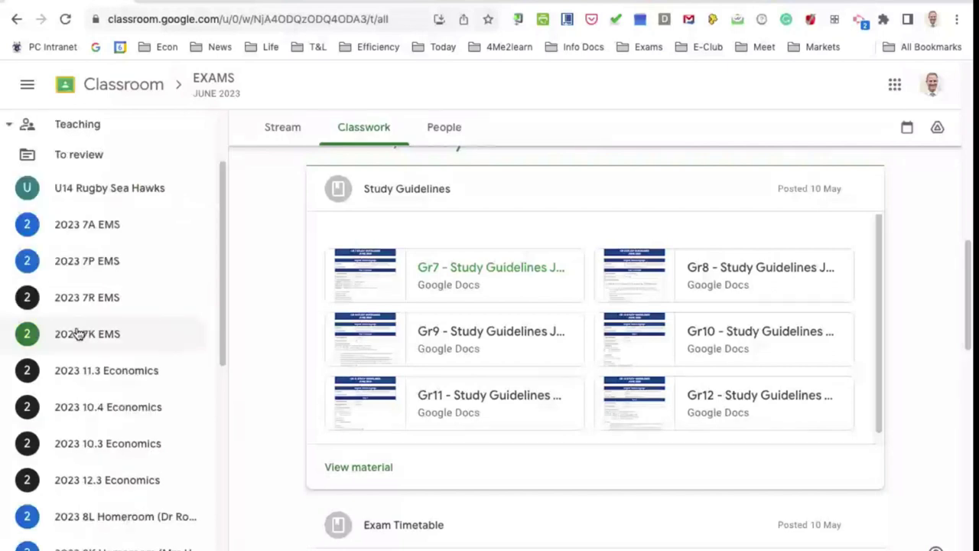
scroll(80, 334, "down", 1)
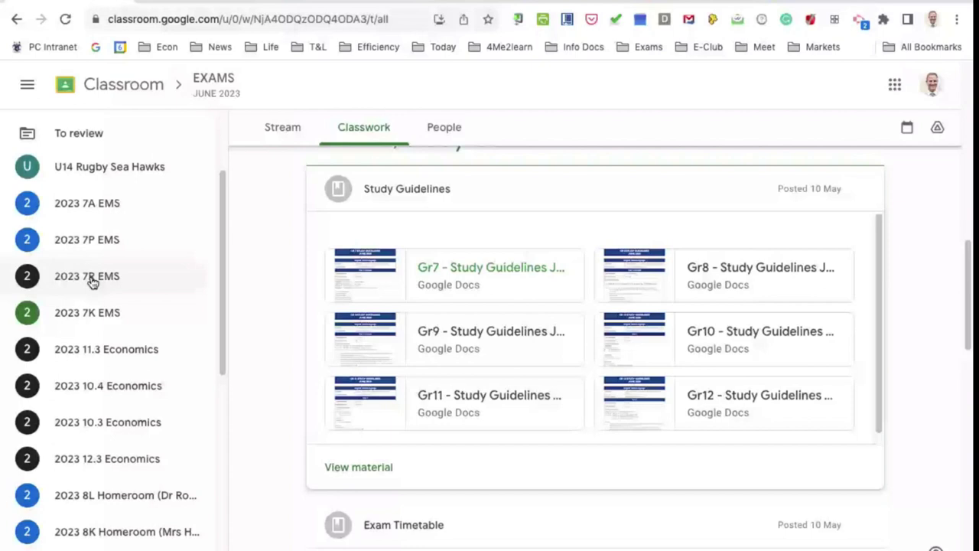
scroll(92, 282, "down", 2)
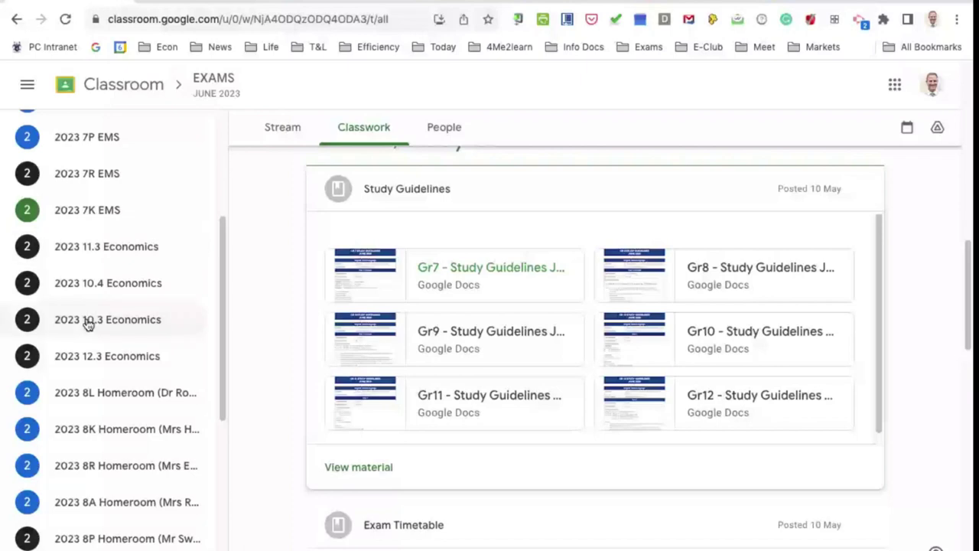
left_click(99, 283)
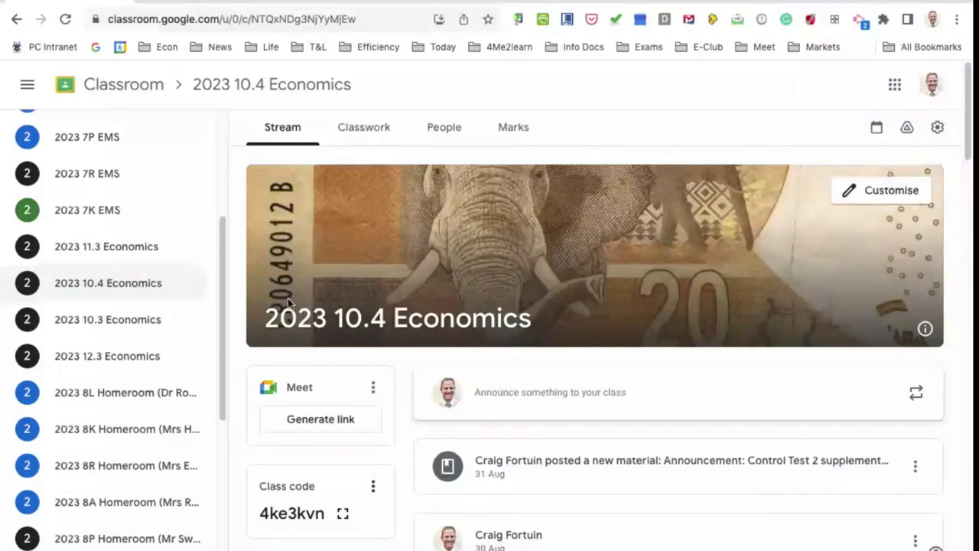
left_click(82, 322)
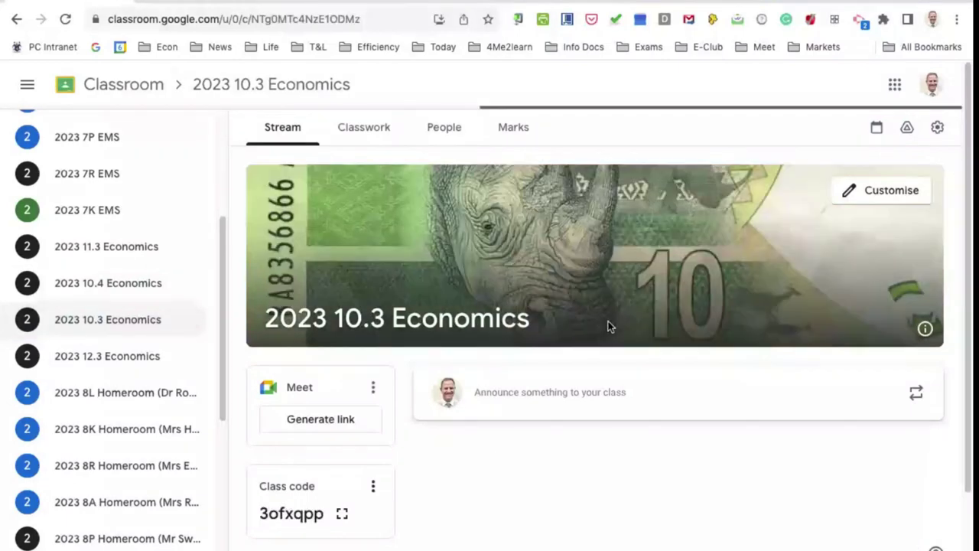
key("alt+Left")
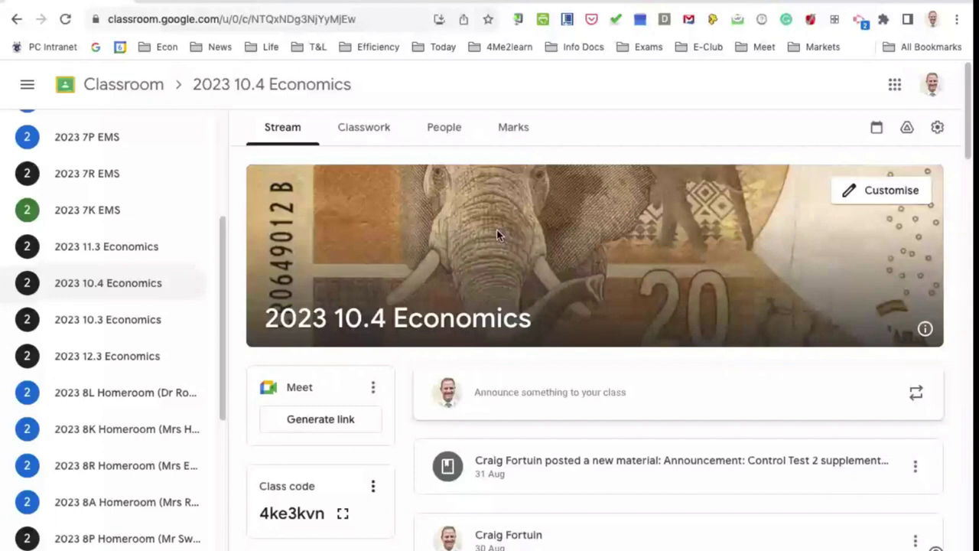
key("alt+Left")
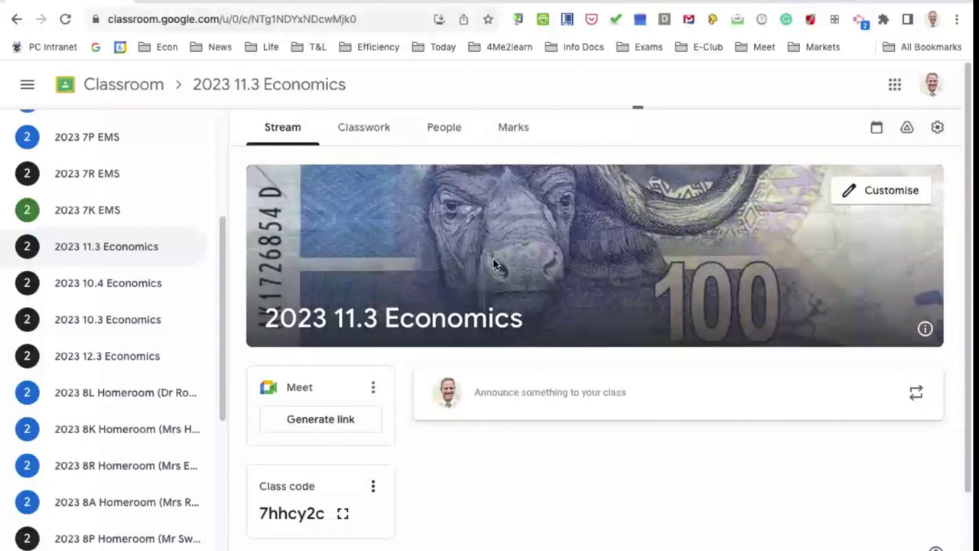
key("alt+Left")
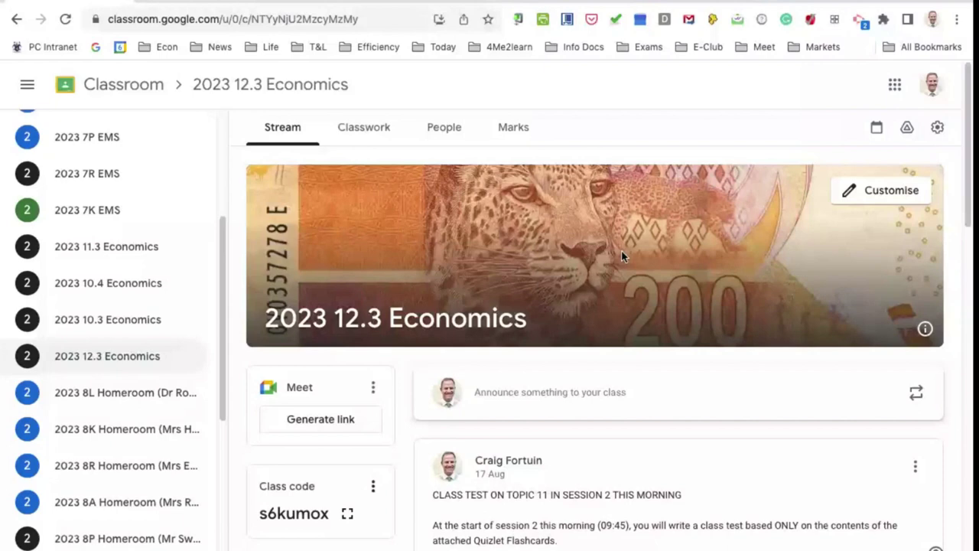
- Open the classwork of the 2023 10.3 Economics class and display the types of items that can be created
left_click(85, 321)
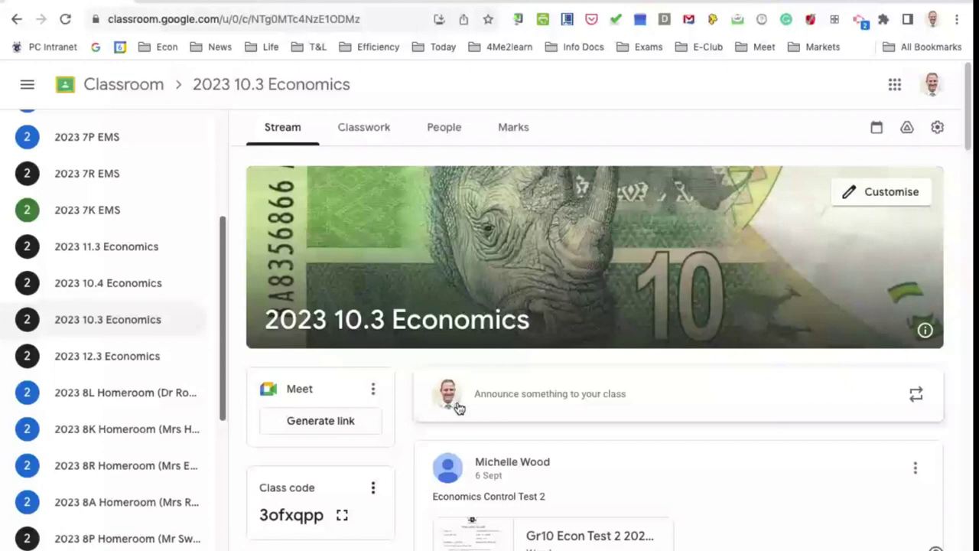
left_click(363, 130)
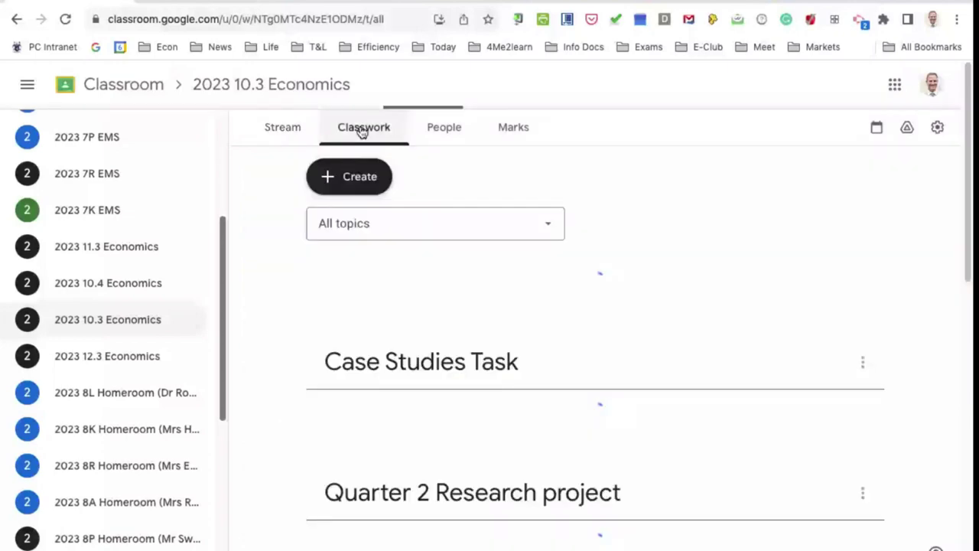
left_click(366, 177)
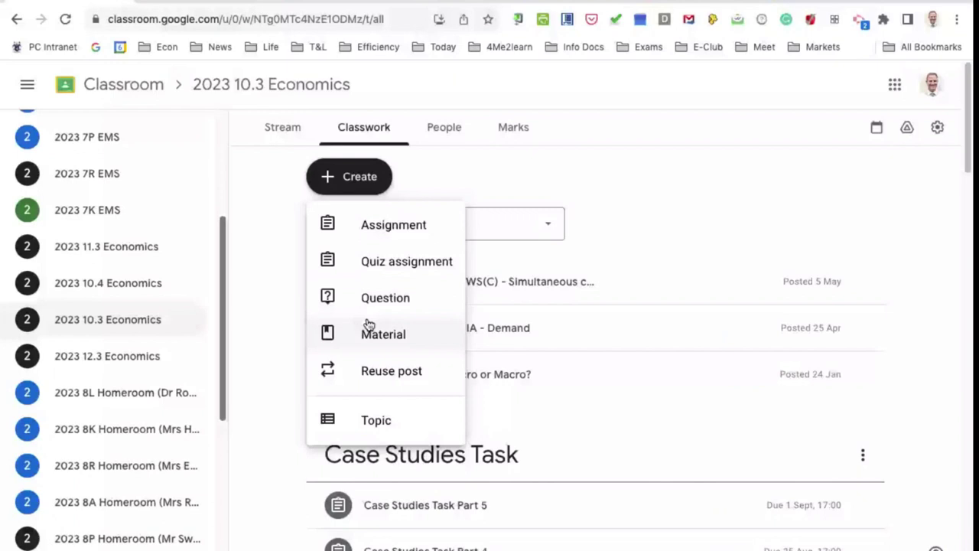
- Browse the classes available for reusing a post, view the 2021 12.3 Economics posts, and close the selection without reusing any
left_click(371, 380)
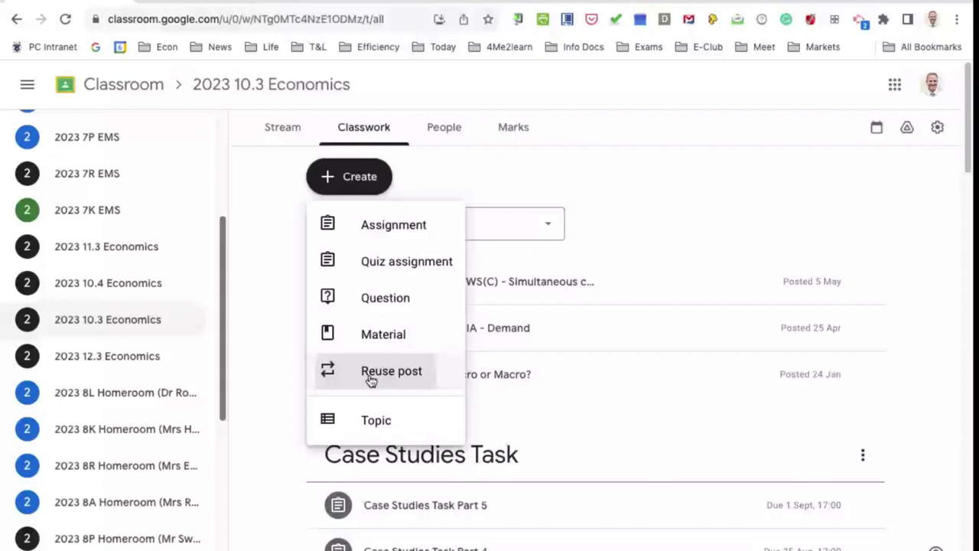
left_click(371, 380)
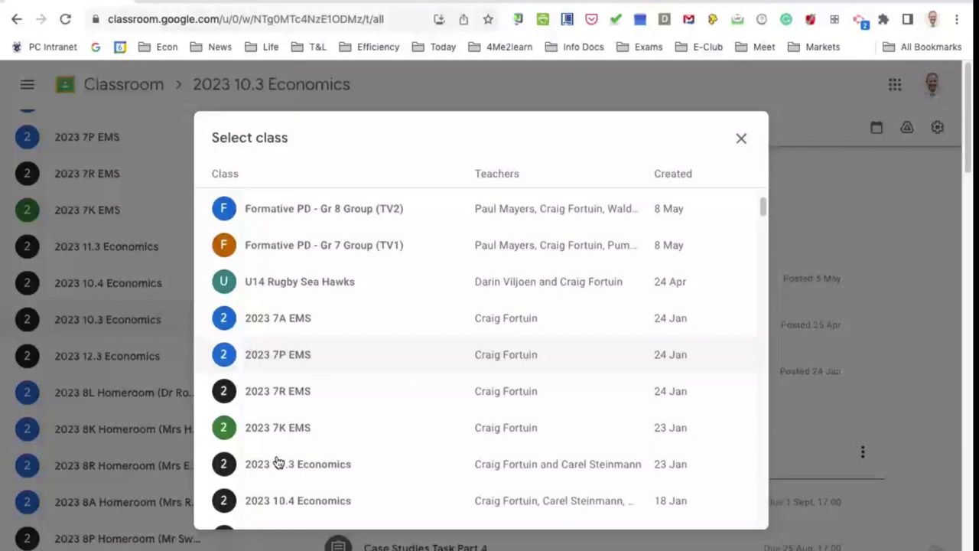
scroll(273, 443, "down", 6)
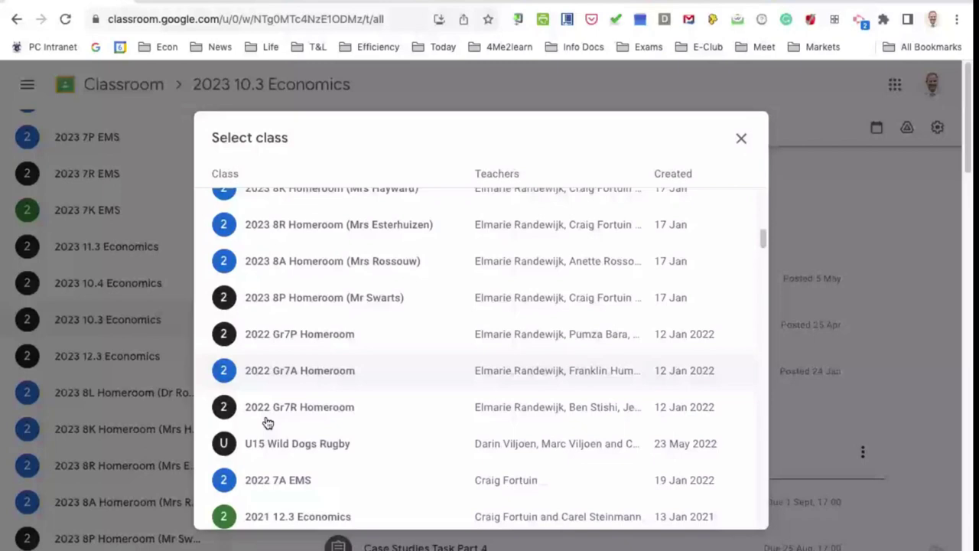
scroll(267, 383, "up", 6)
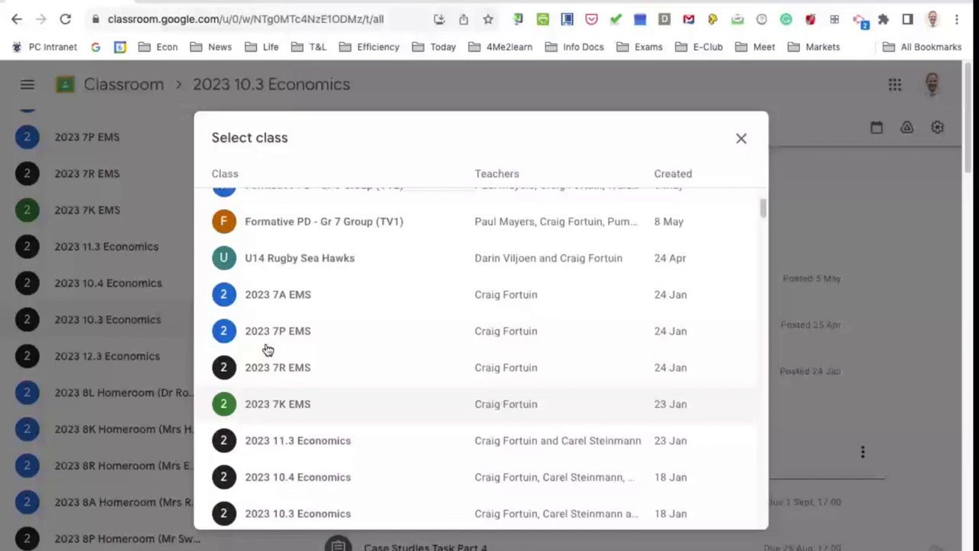
scroll(264, 322, "down", 6)
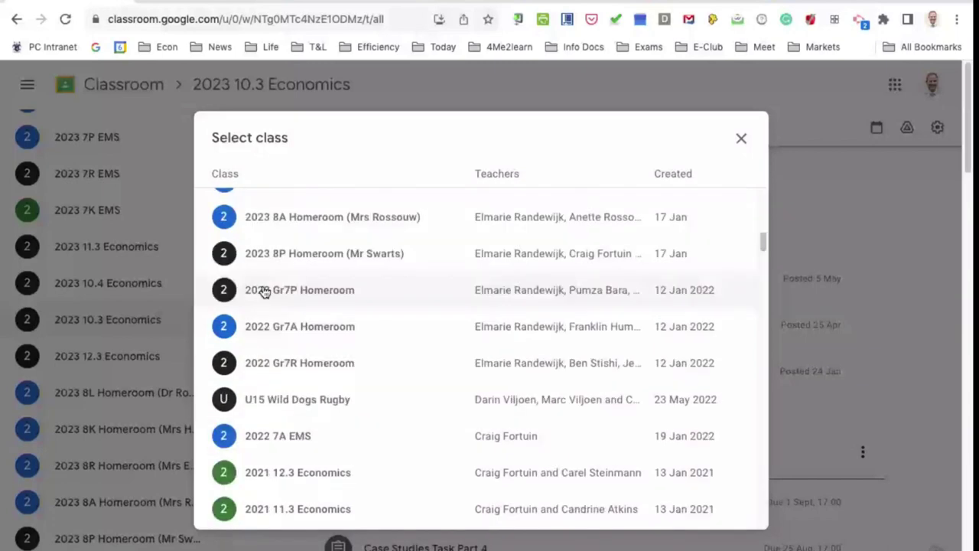
left_click(298, 472)
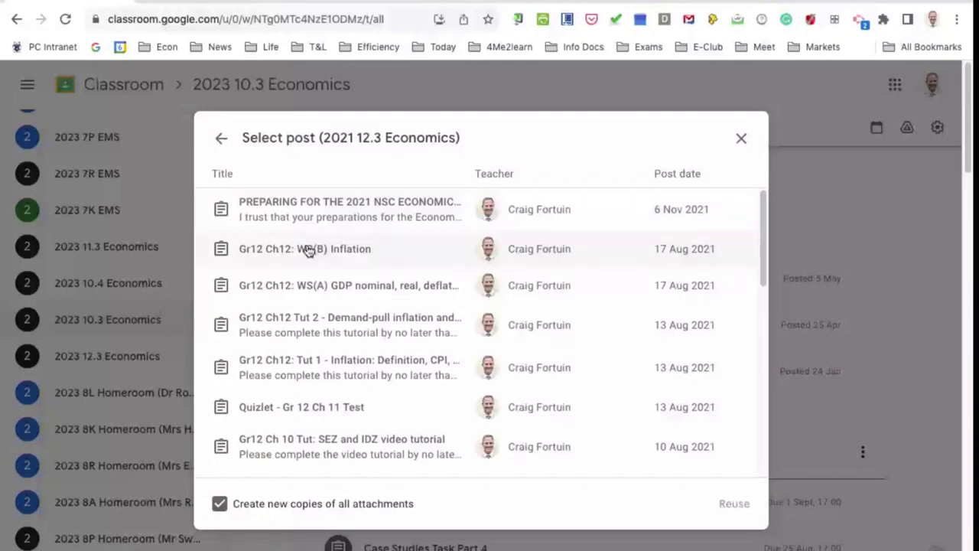
left_click(743, 138)
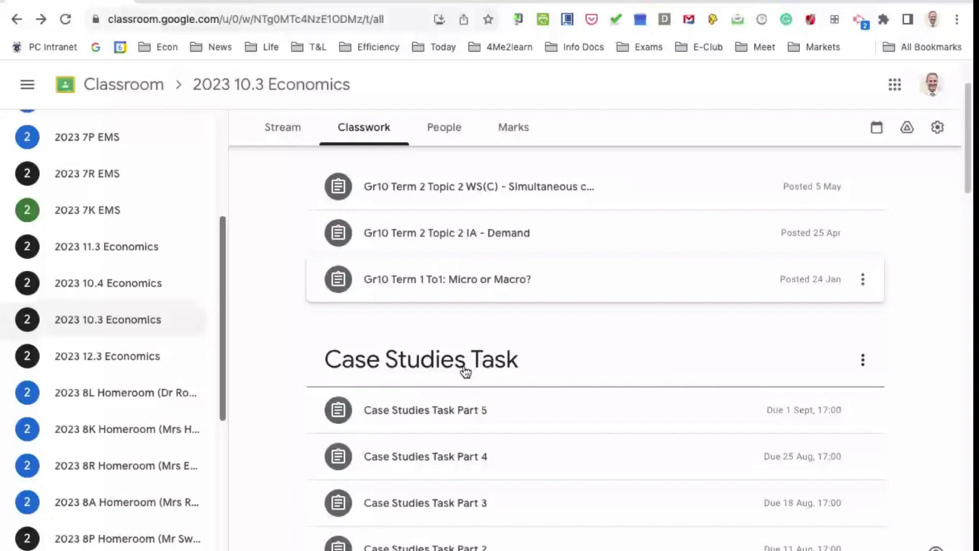
- Review the classwork creation options, including Topic, and the assignments grouped under Case Studies Task in 2023 10.3 Economics
scroll(348, 174, "up", 2)
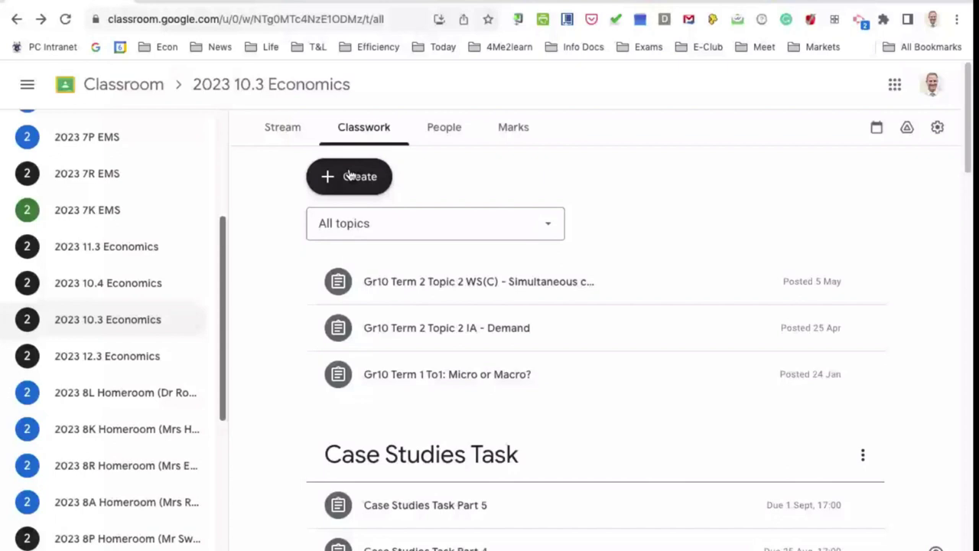
left_click(348, 175)
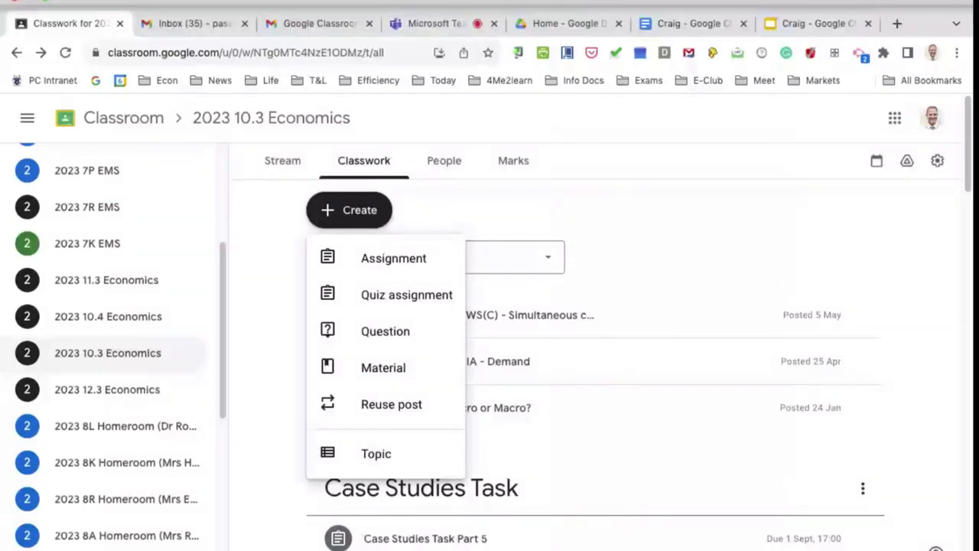
left_click(465, 407)
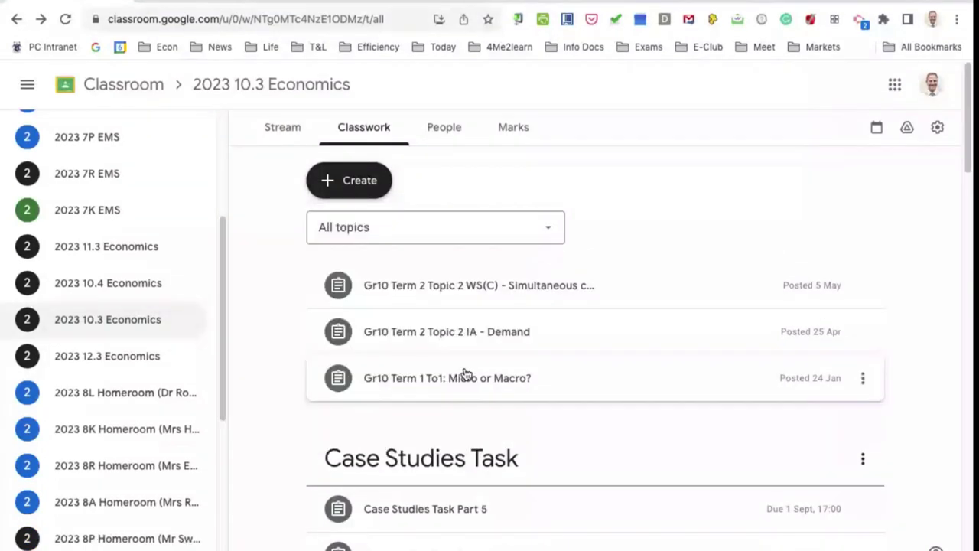
scroll(465, 374, "down", 1)
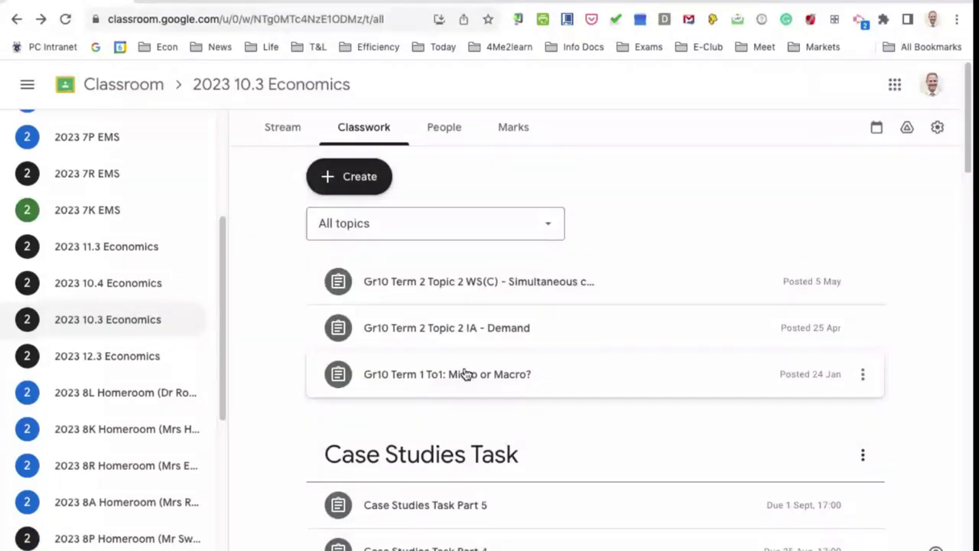
scroll(465, 374, "down", 1)
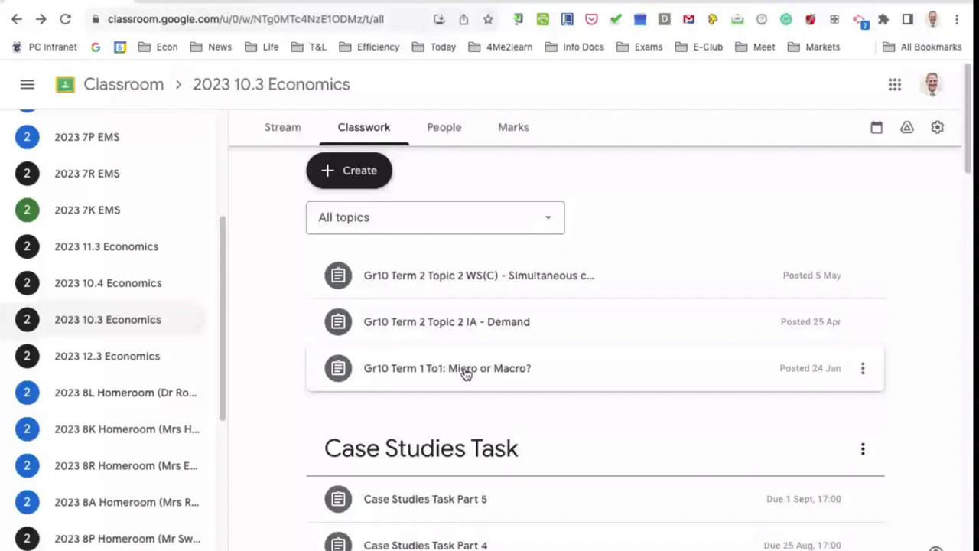
scroll(465, 374, "down", 2)
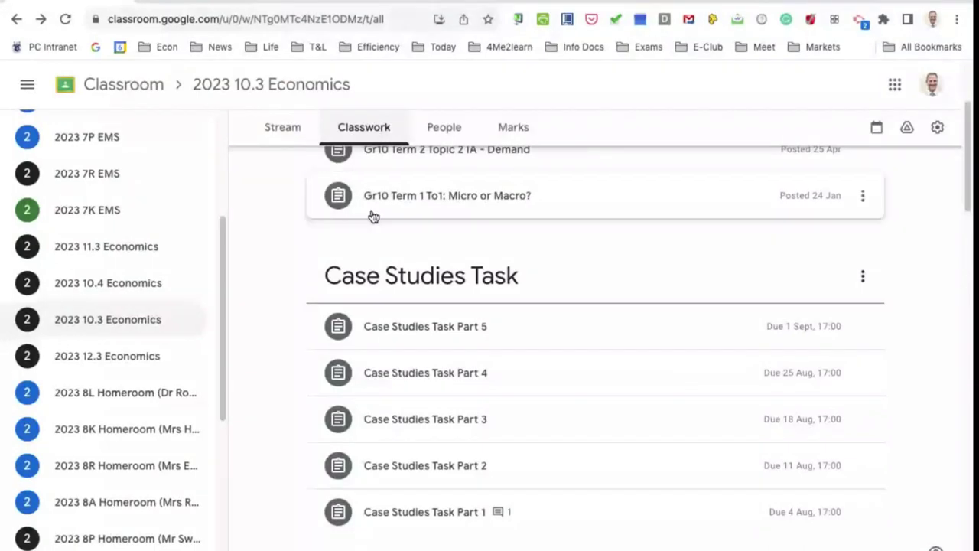
scroll(373, 217, "up", 3)
left_click(349, 176)
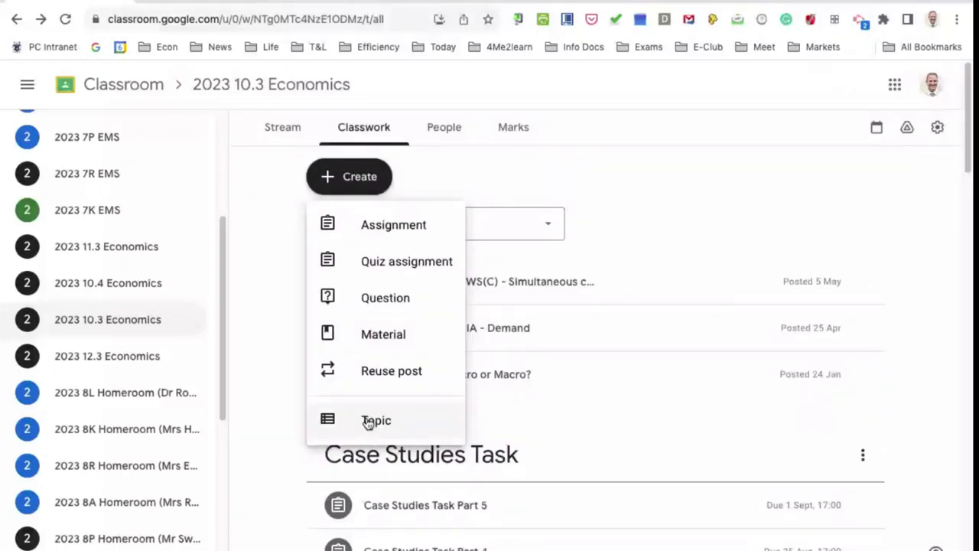
left_click(552, 229)
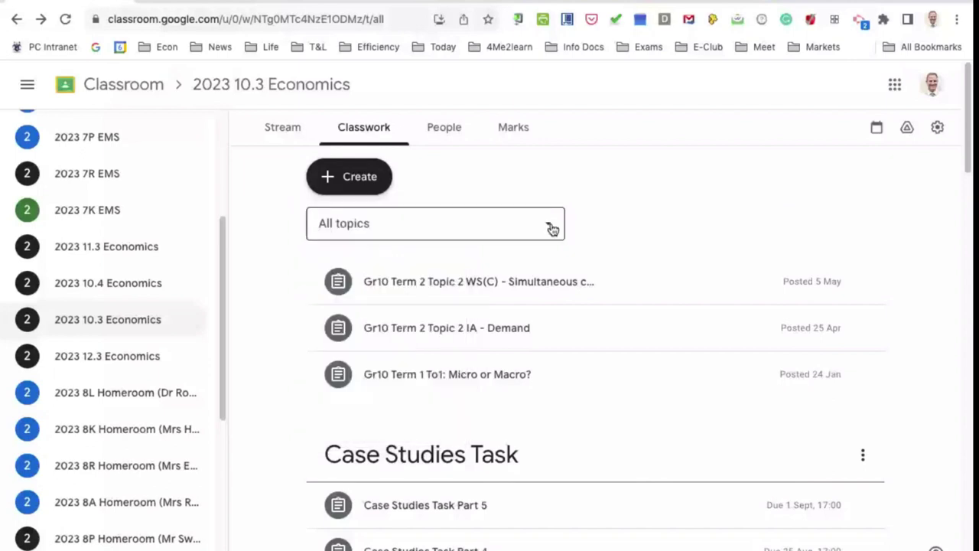
- Examine the chronological posts in the 2023 10.3 Economics stream, then return to its classwork
left_click(552, 229)
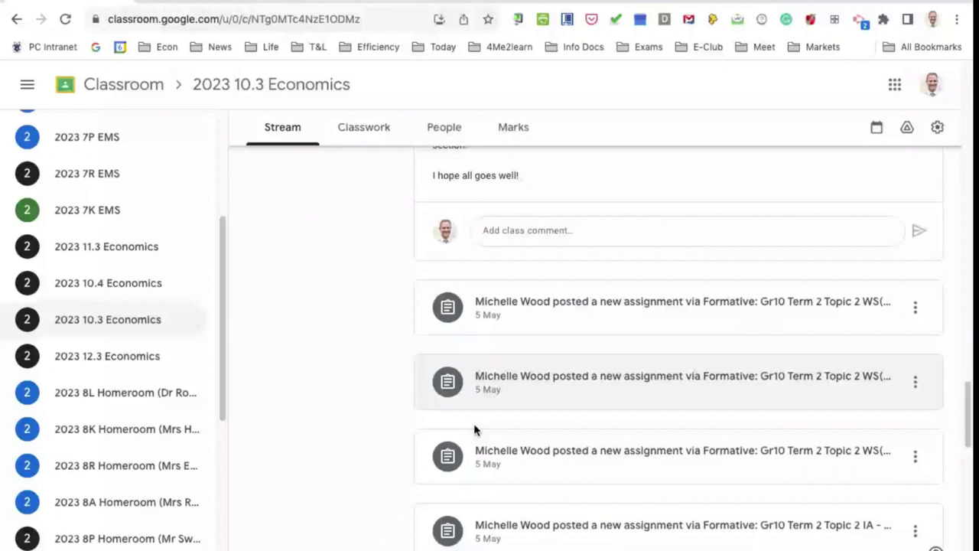
scroll(474, 430, "down", 10)
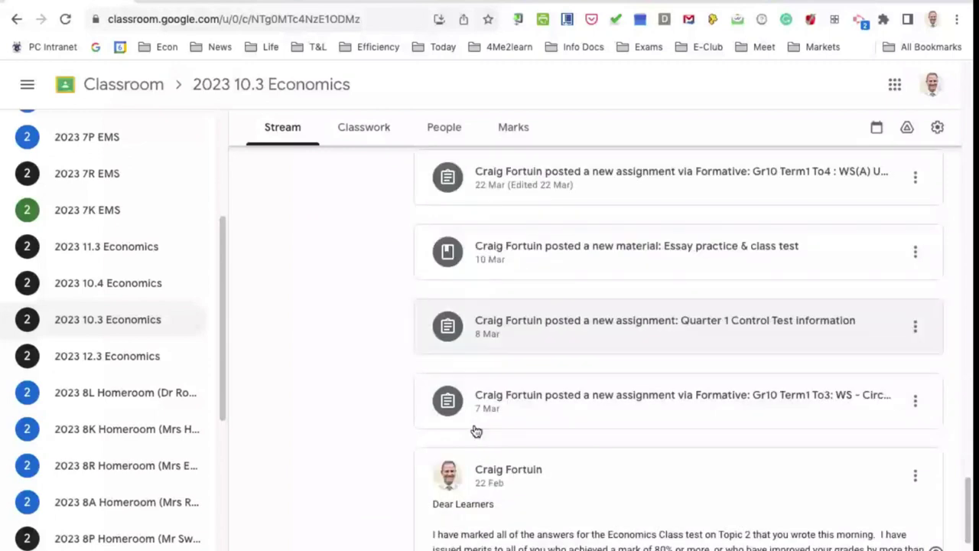
scroll(476, 431, "up", 10)
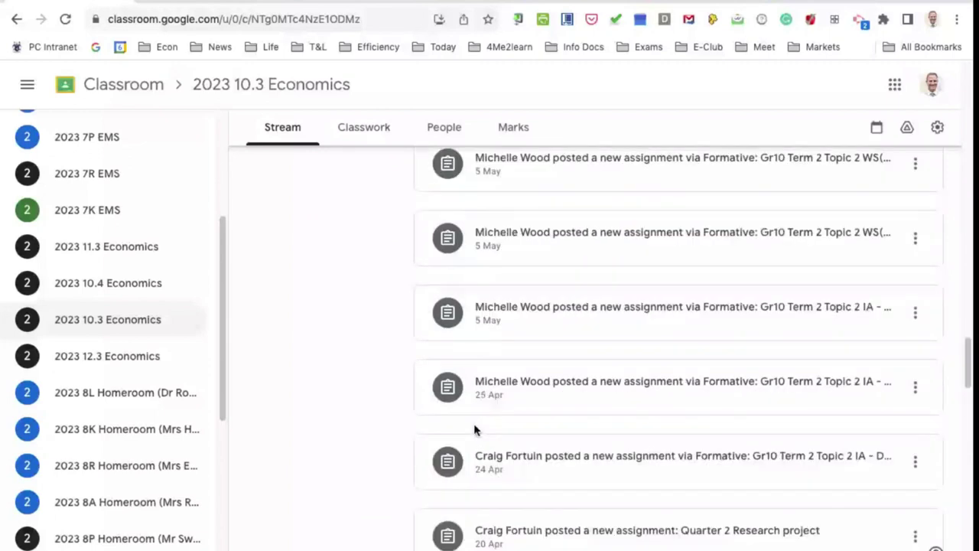
scroll(474, 430, "down", 1)
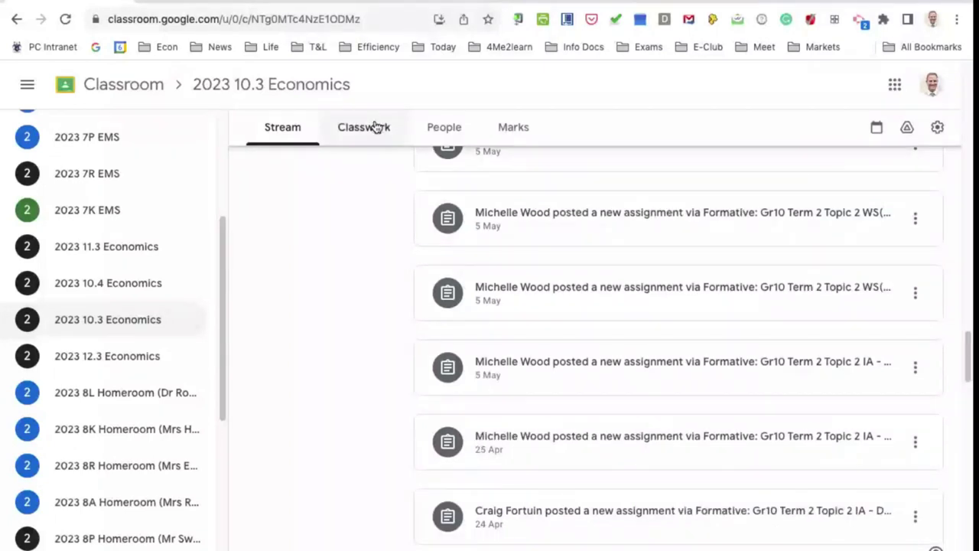
left_click(376, 127)
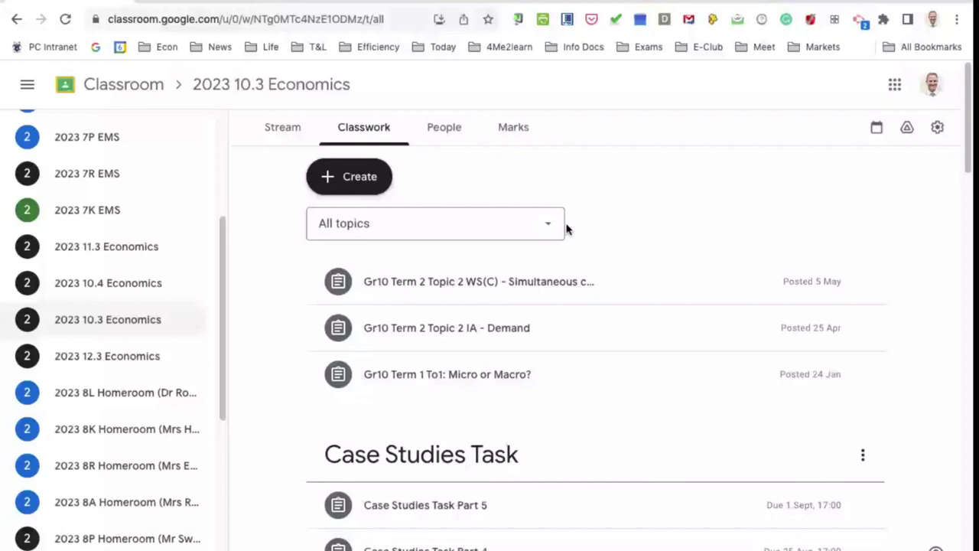
- View the list of topics available for filtering the 2023 10.3 Economics classwork, keeping All topics selected
left_click(540, 231)
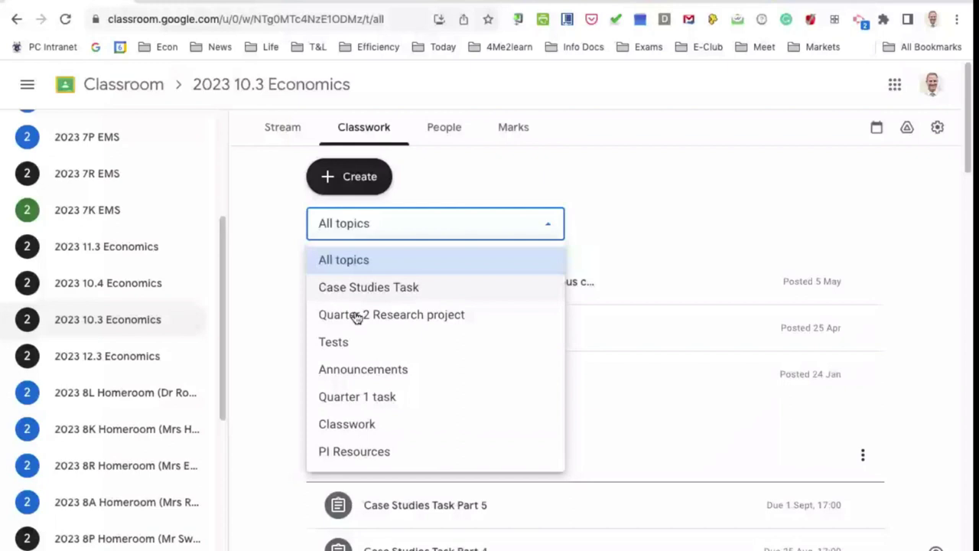
left_click(361, 260)
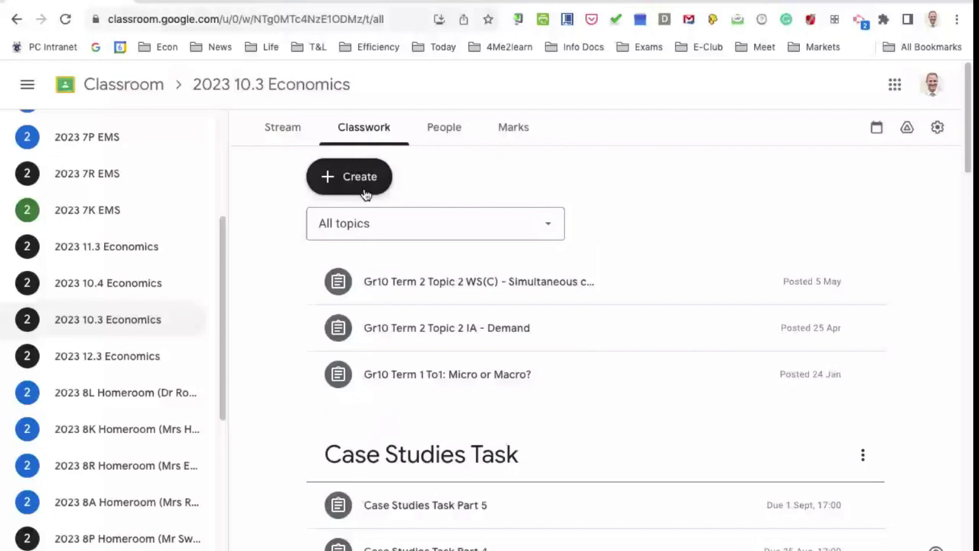
left_click(368, 223)
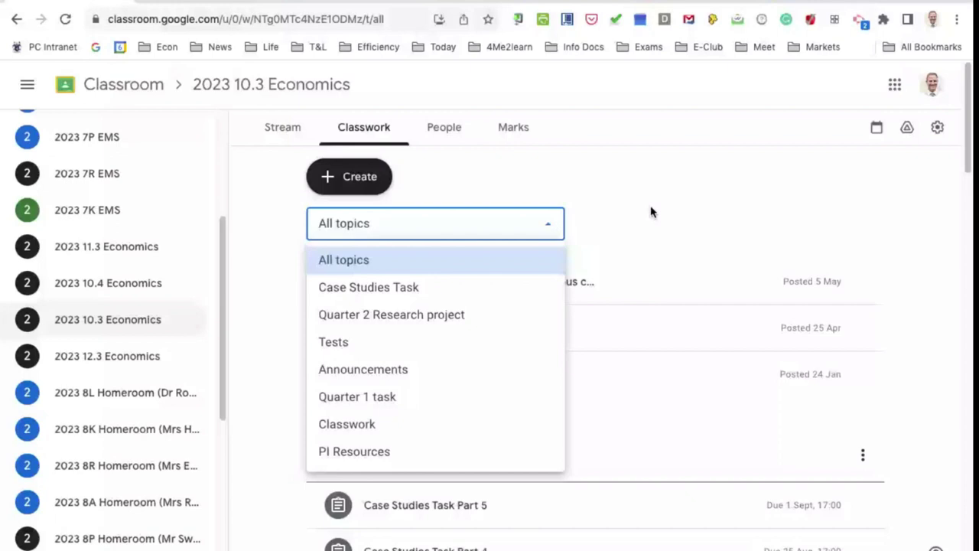
left_click(459, 288)
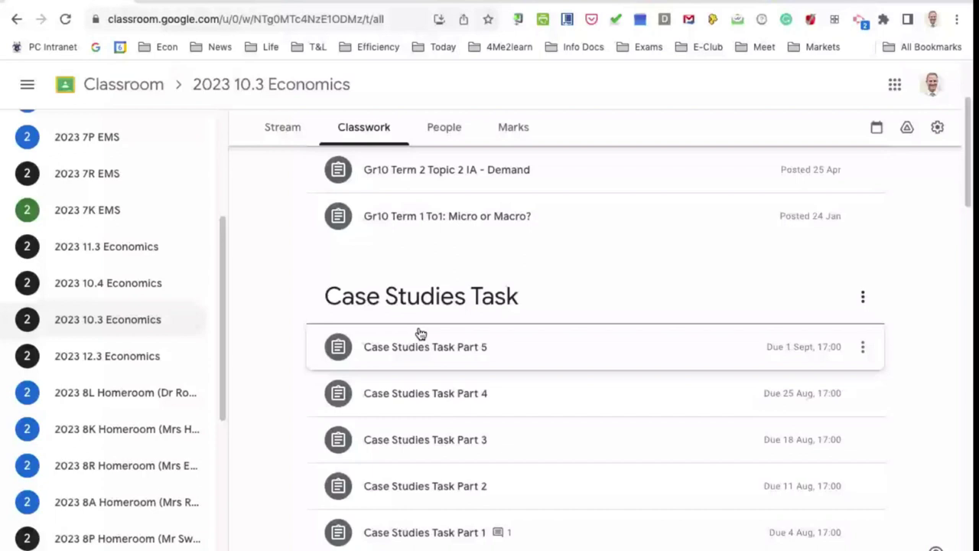
- Examine the classwork grouped by topic, from Case Studies Task through Tests to Announcements
scroll(413, 321, "down", 5)
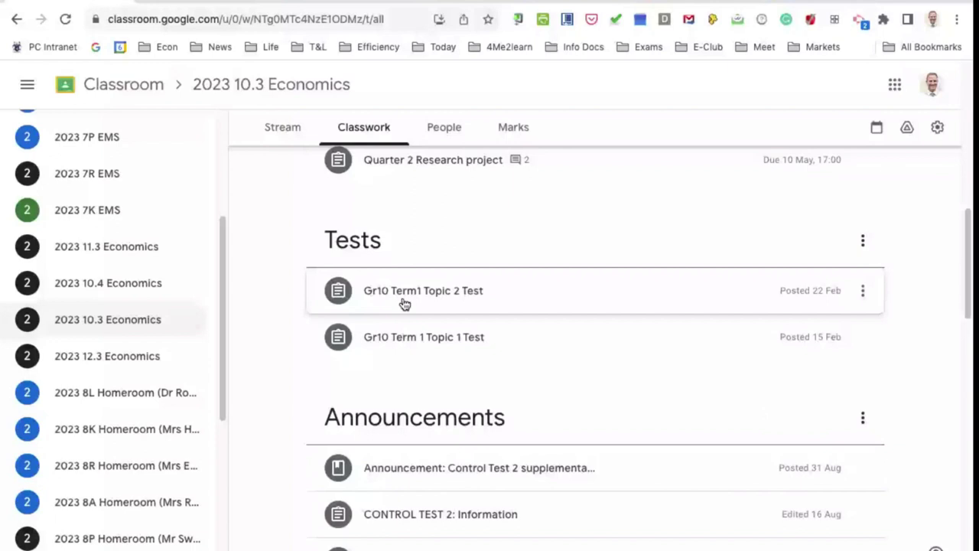
scroll(402, 352, "down", 1)
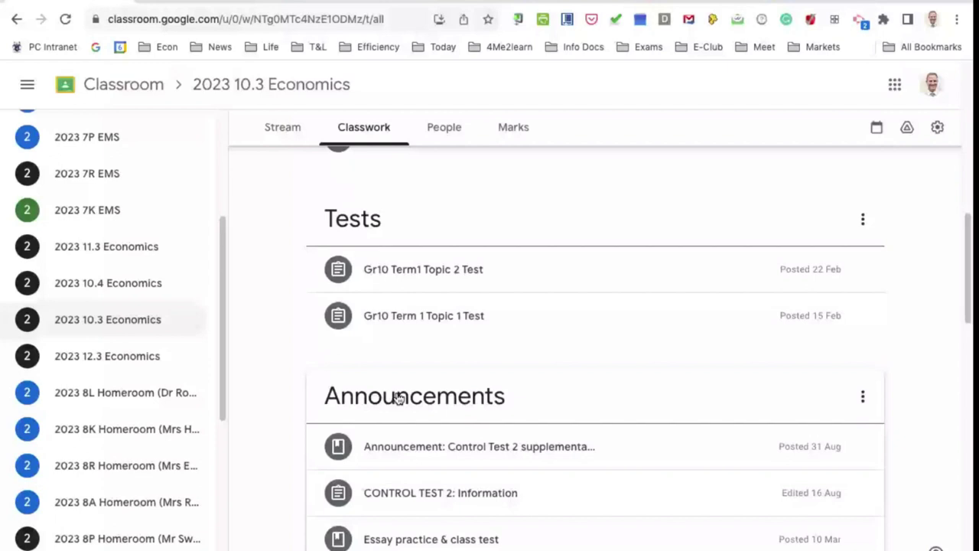
scroll(398, 397, "down", 3)
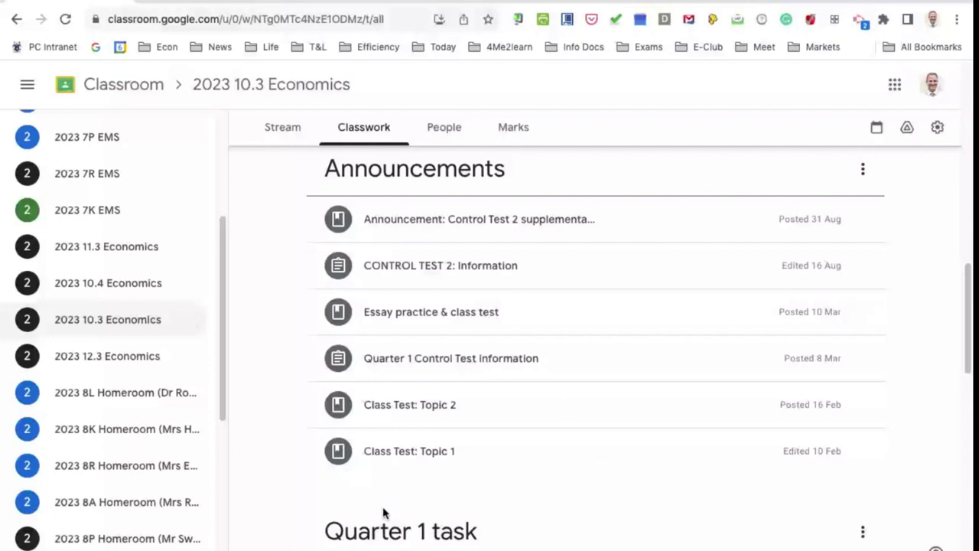
scroll(338, 488, "up", 1)
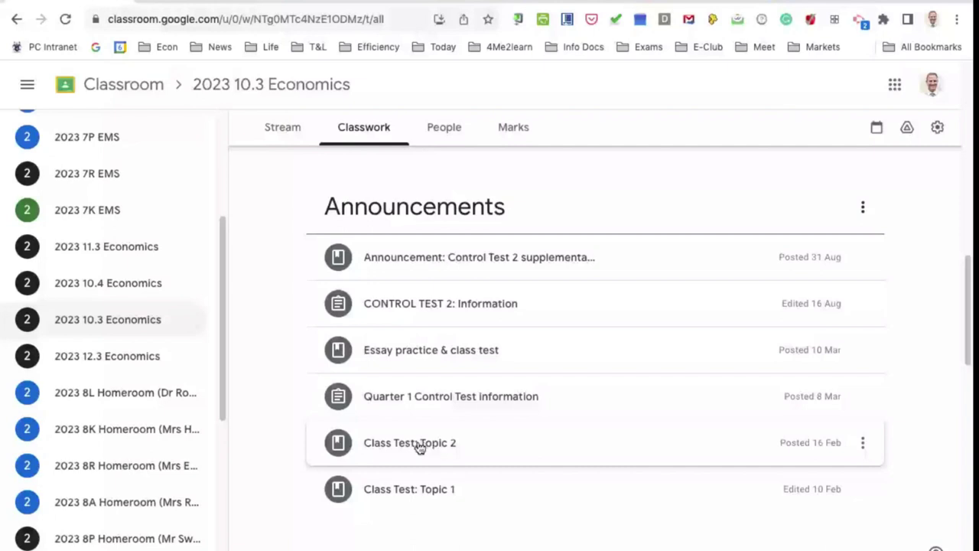
- Expand the Quarter 1 Control Test information post under Announcements and examine its instructions, attachments and hand-in counts
left_click(489, 396)
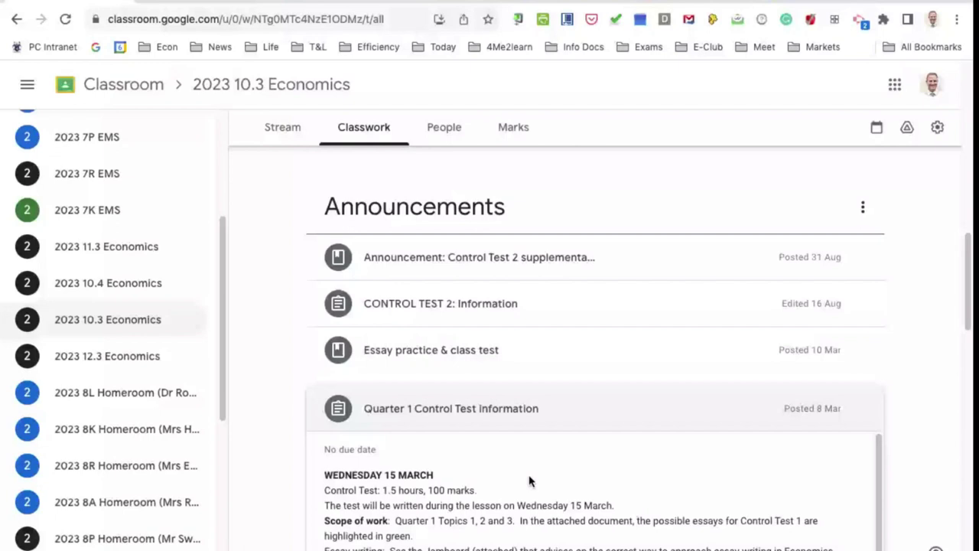
scroll(529, 481, "down", 5)
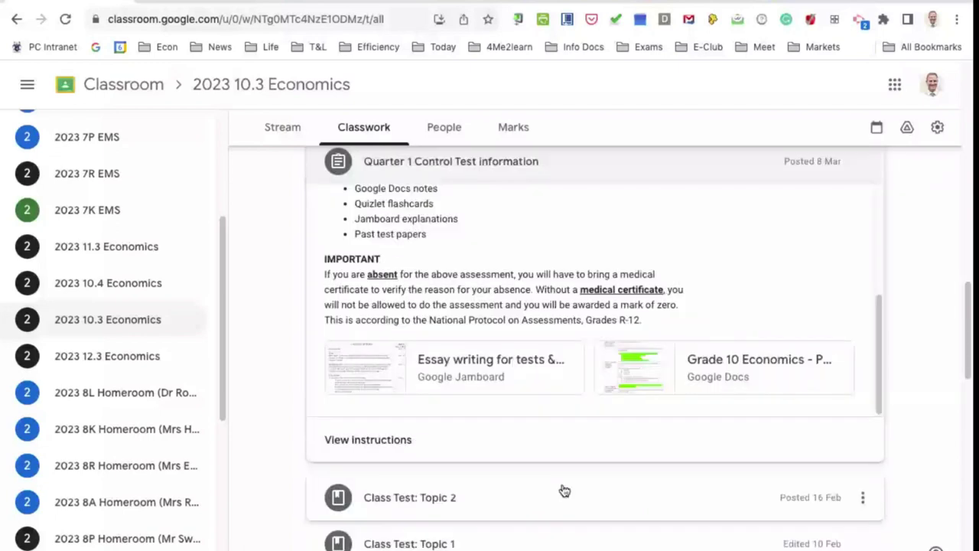
scroll(629, 302, "up", 3)
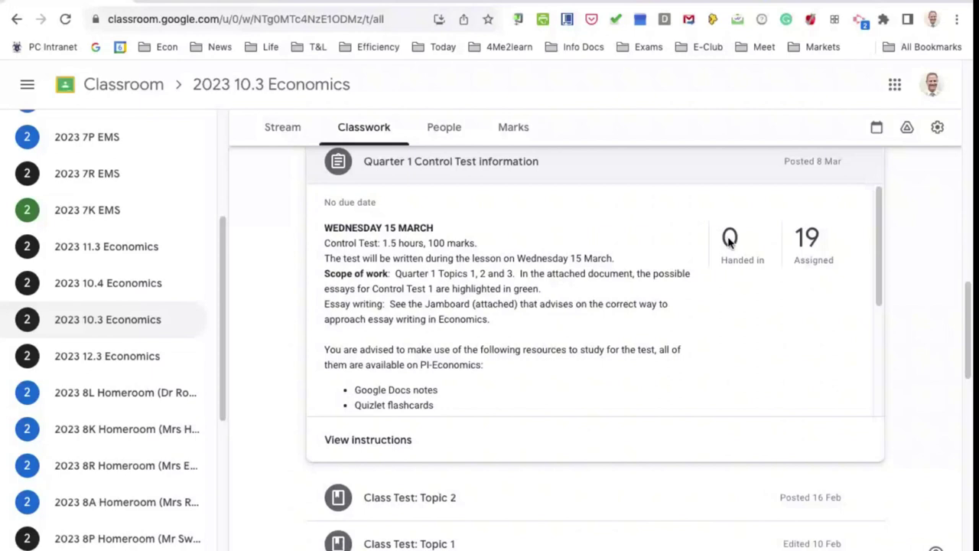
scroll(337, 170, "up", 1)
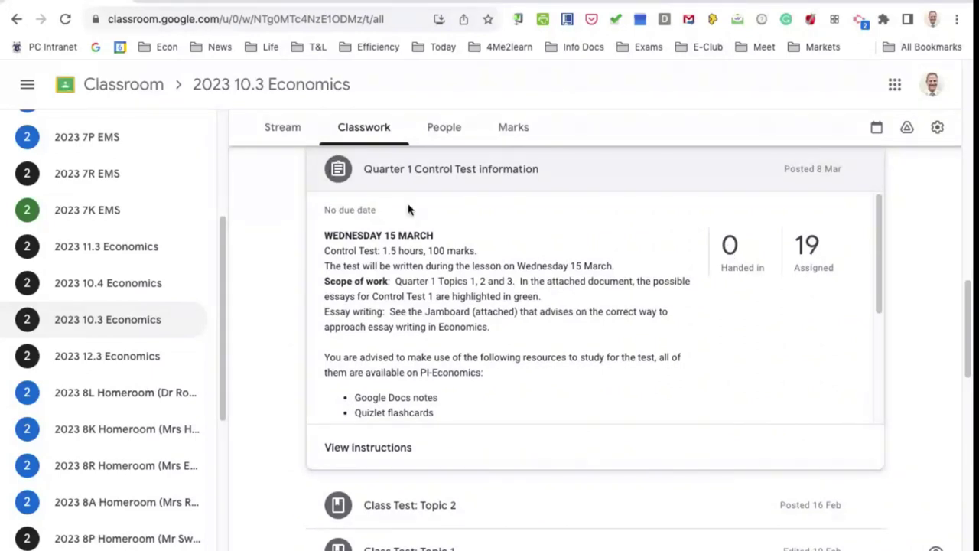
- View the available options for creating new classwork in the 2023 10.3 Economics class
scroll(408, 210, "up", 5)
scroll(408, 210, "up", 10)
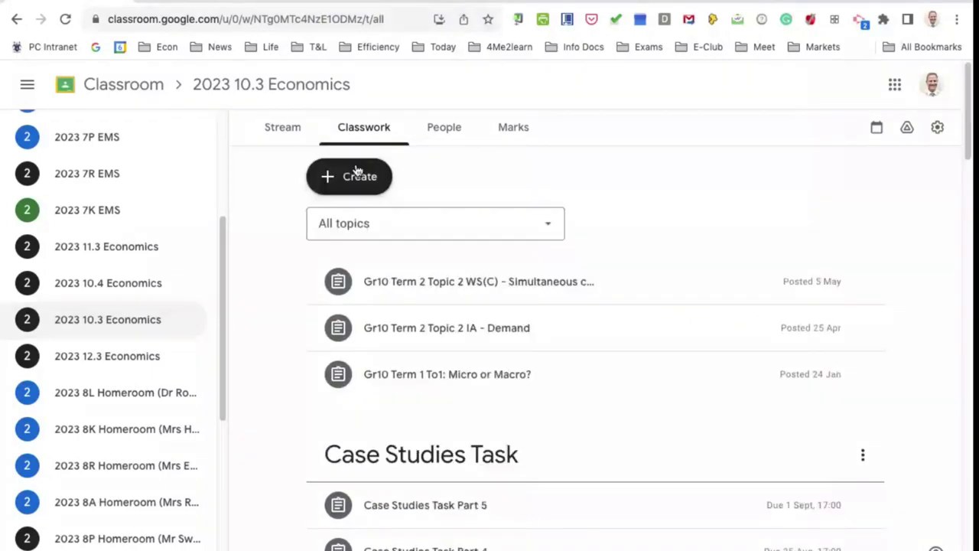
left_click(357, 177)
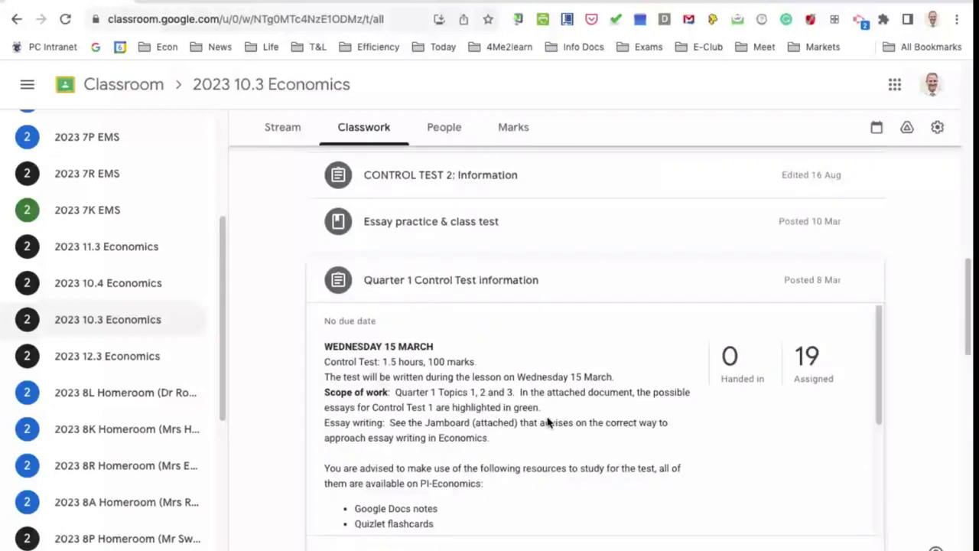
- Examine the scope, essay advice, study resources and hand-in counts in the Quarter 1 Control Test information post
scroll(656, 303, "down", 2)
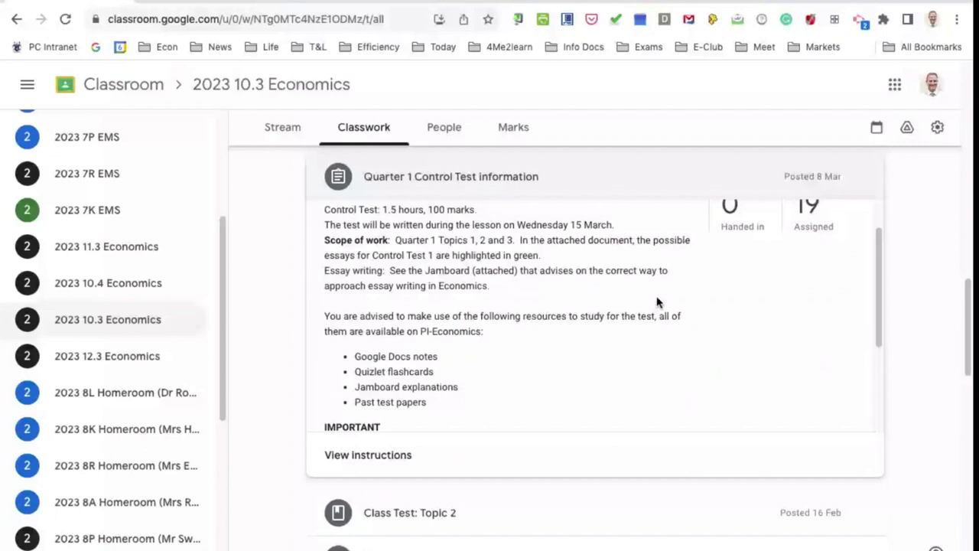
scroll(706, 269, "up", 1)
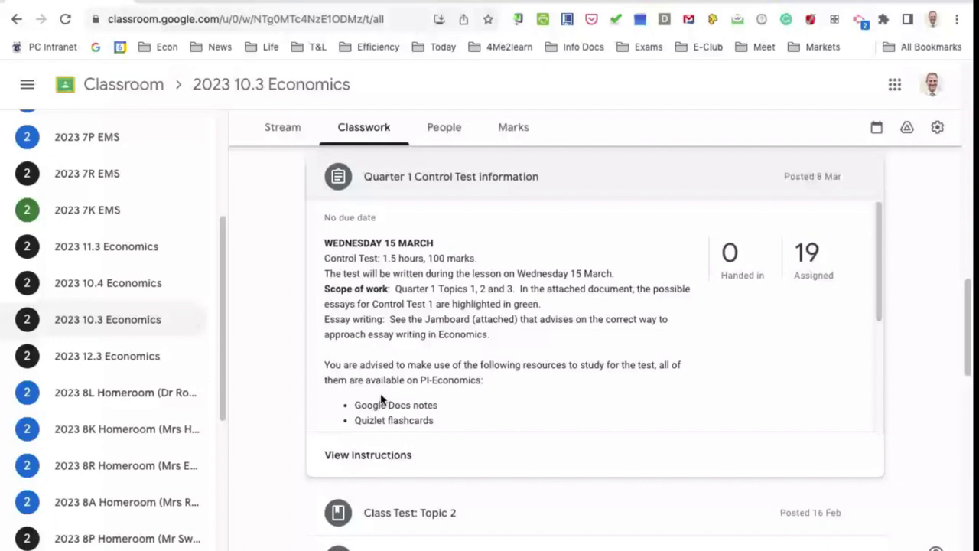
scroll(381, 400, "down", 1)
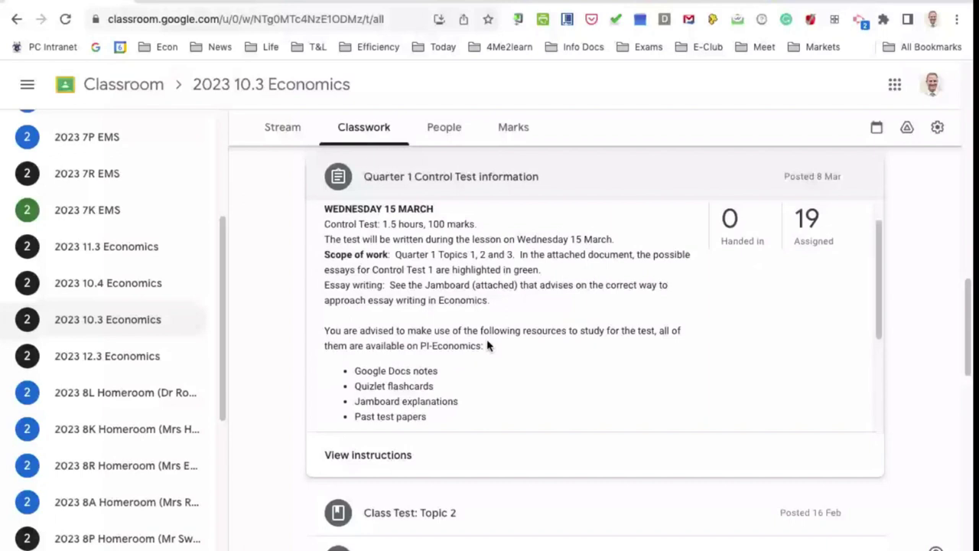
scroll(441, 243, "up", 1)
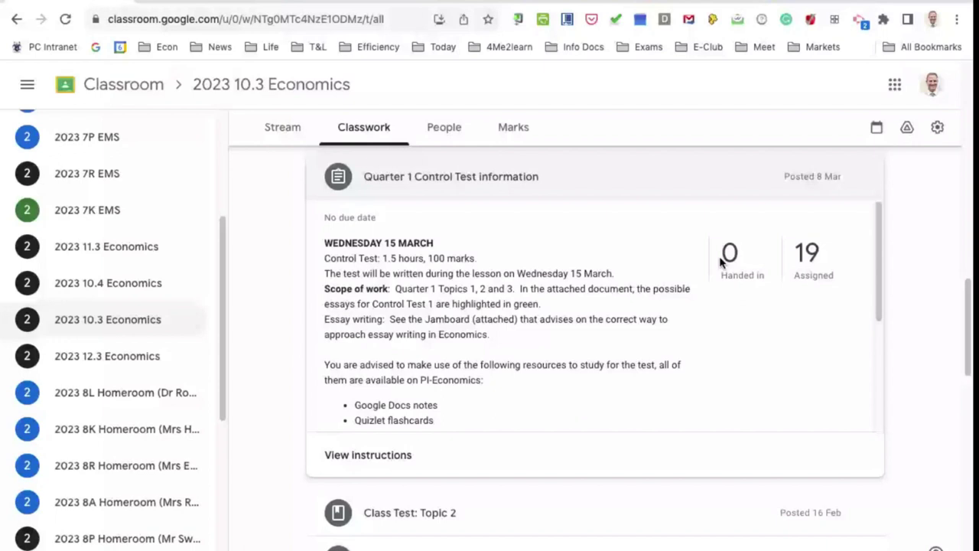
- Examine the worksheet posts under the Classwork topic and the materials under PI Resources
scroll(452, 320, "down", 5)
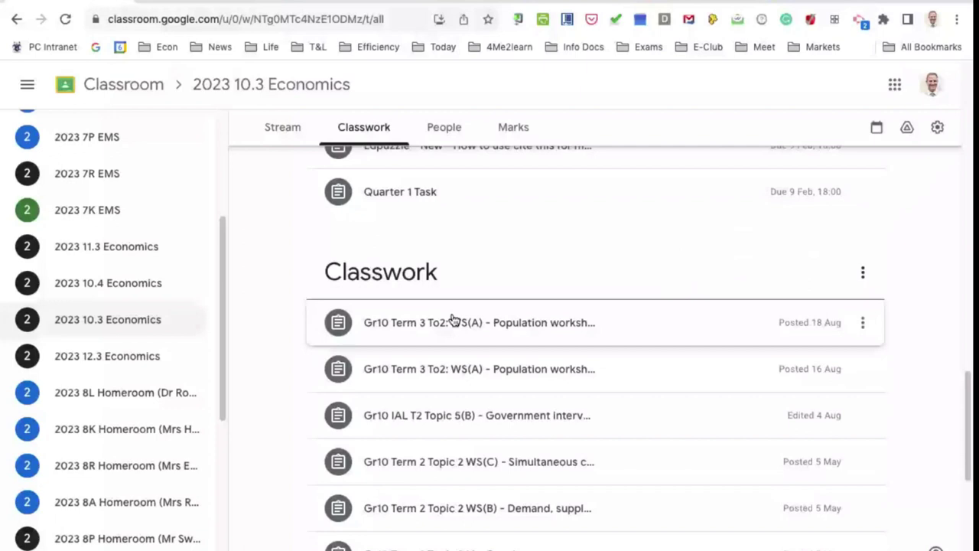
scroll(452, 320, "down", 1)
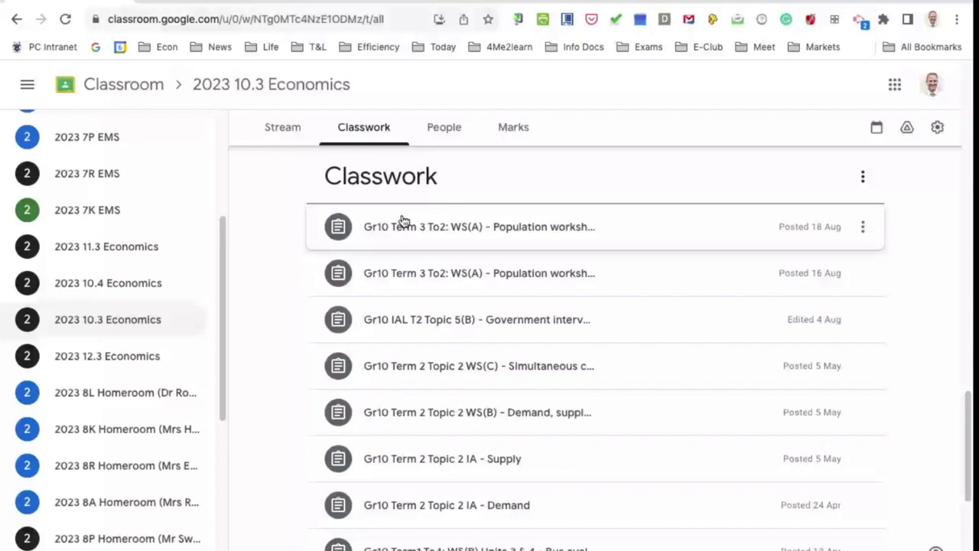
scroll(398, 229, "up", 1)
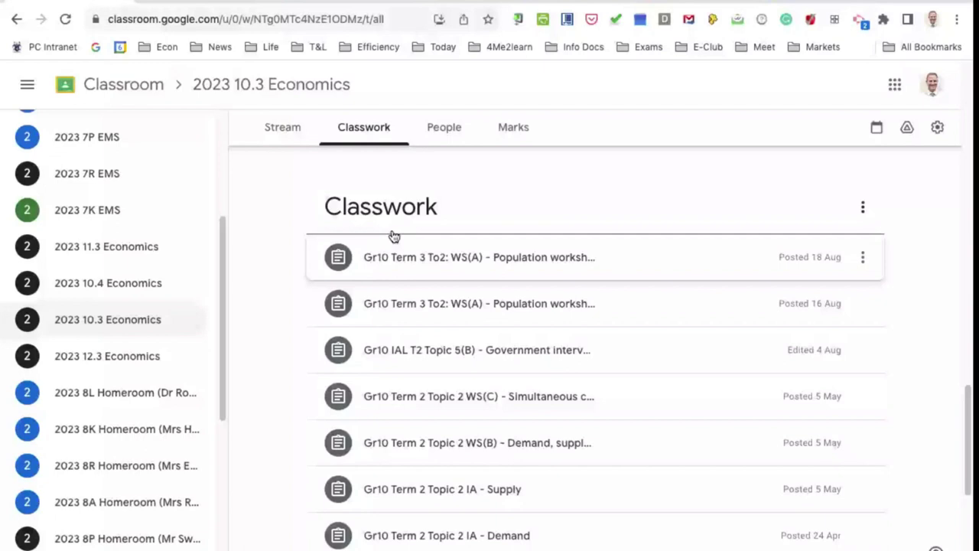
scroll(394, 236, "down", 5)
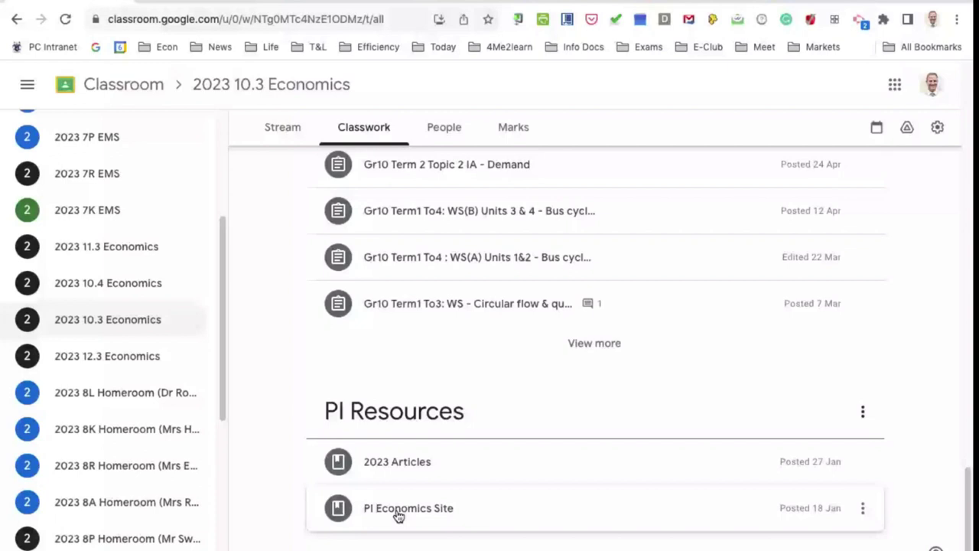
- Survey the order of all classwork topics, from the posts without a topic to PI Resources
scroll(413, 429, "up", 15)
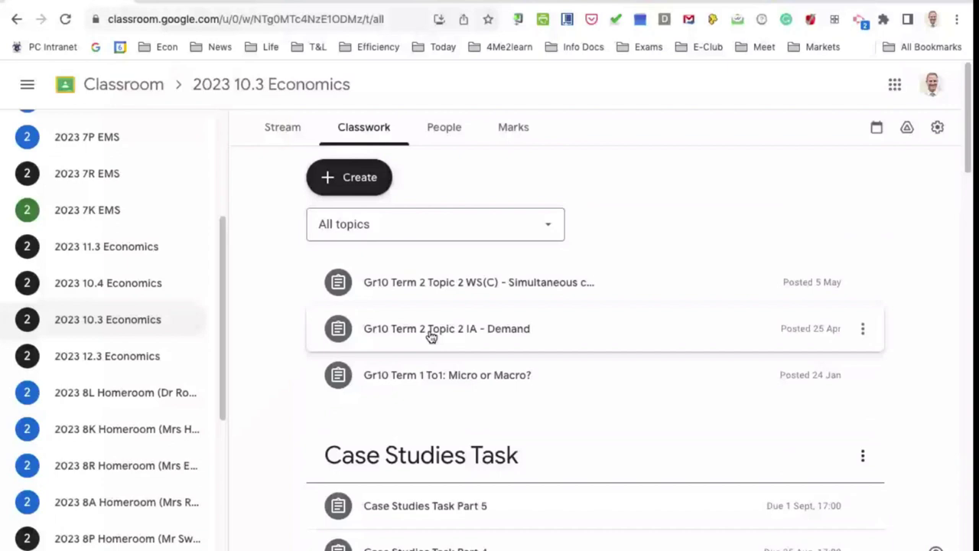
scroll(431, 337, "down", 15)
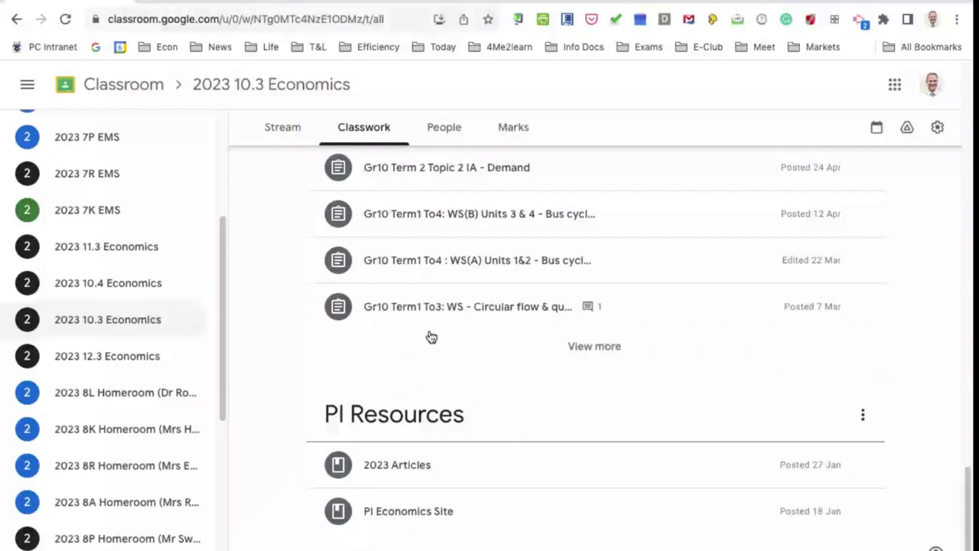
scroll(431, 337, "up", 12)
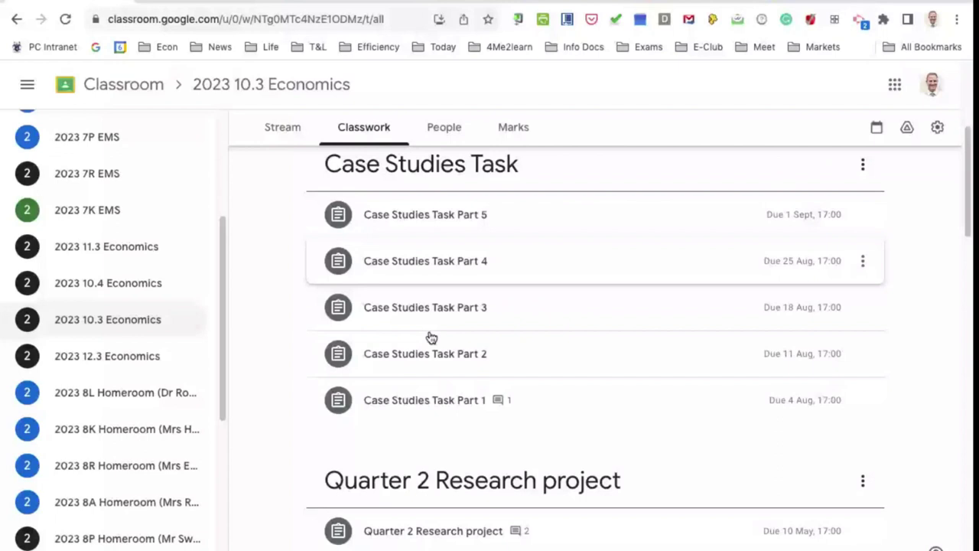
scroll(459, 367, "down", 12)
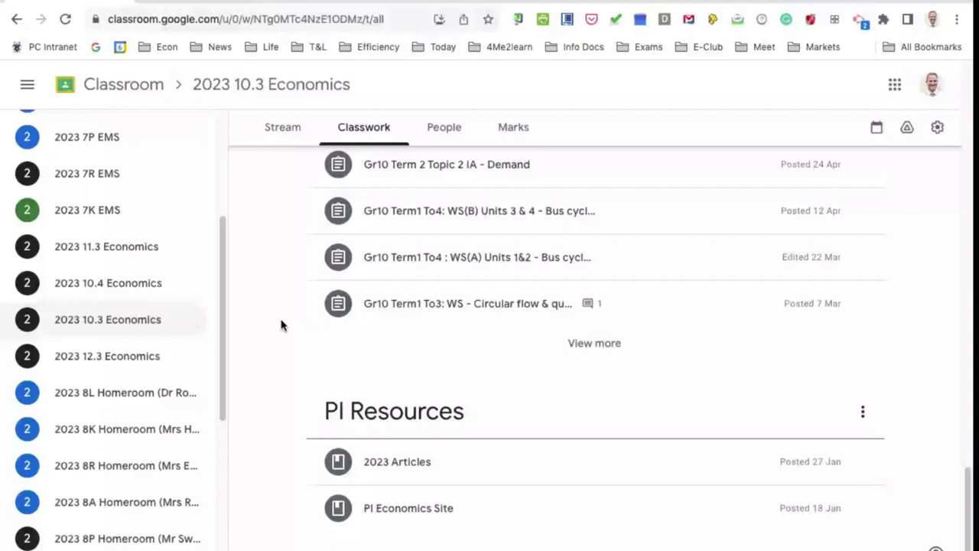
- Expand the PI Economics Site material under PI Resources and examine its description and attached link
left_click(382, 509)
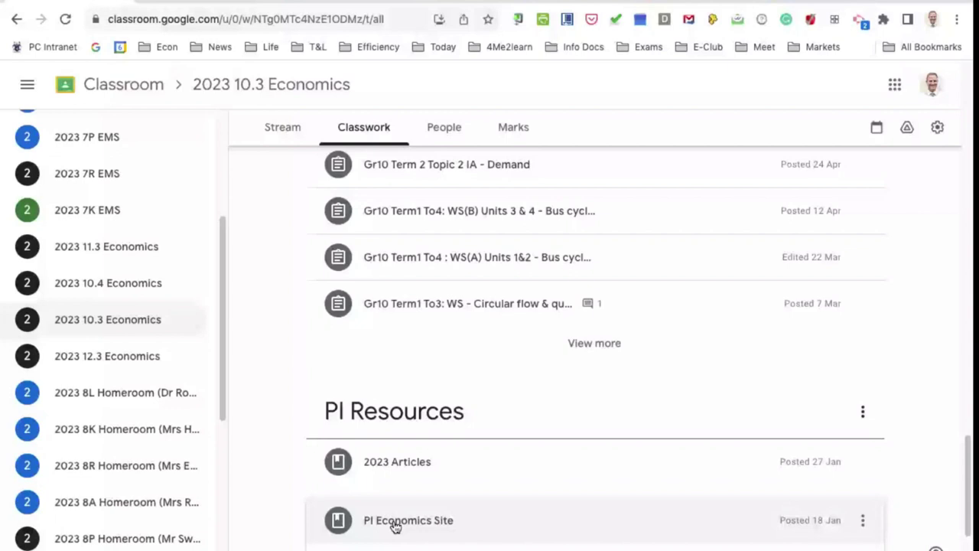
left_click(395, 527)
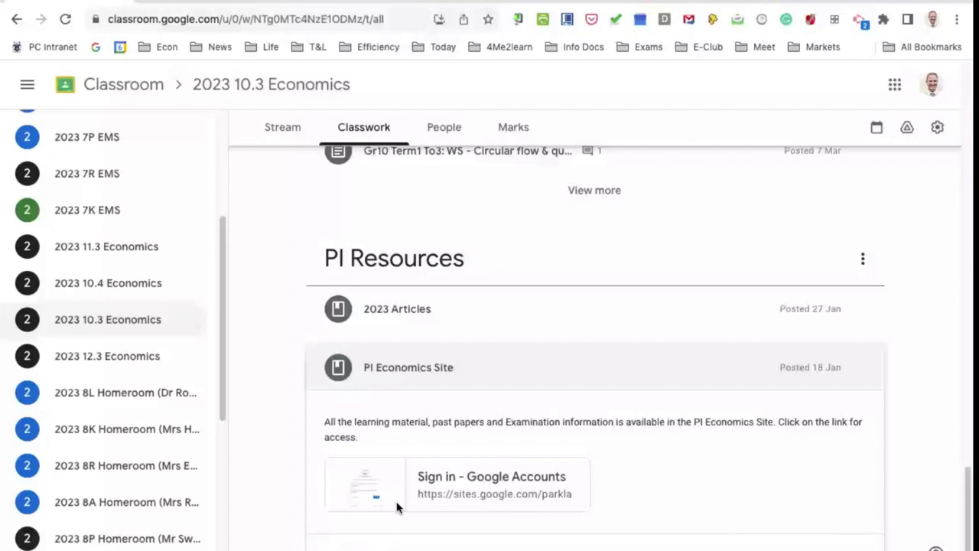
scroll(478, 441, "down", 1)
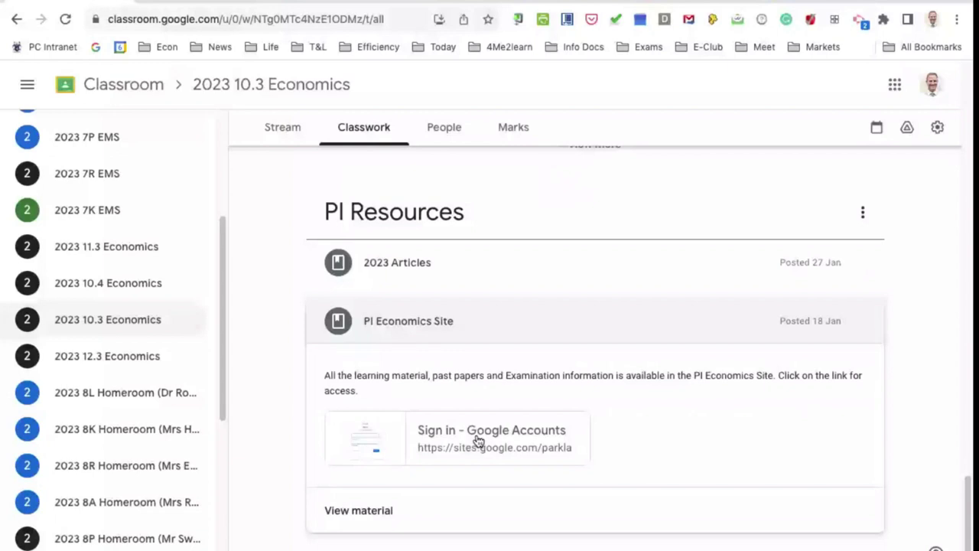
- Open the attached Economics site link and go to the site's Grade 10 Quarter 1 page
left_click(478, 441)
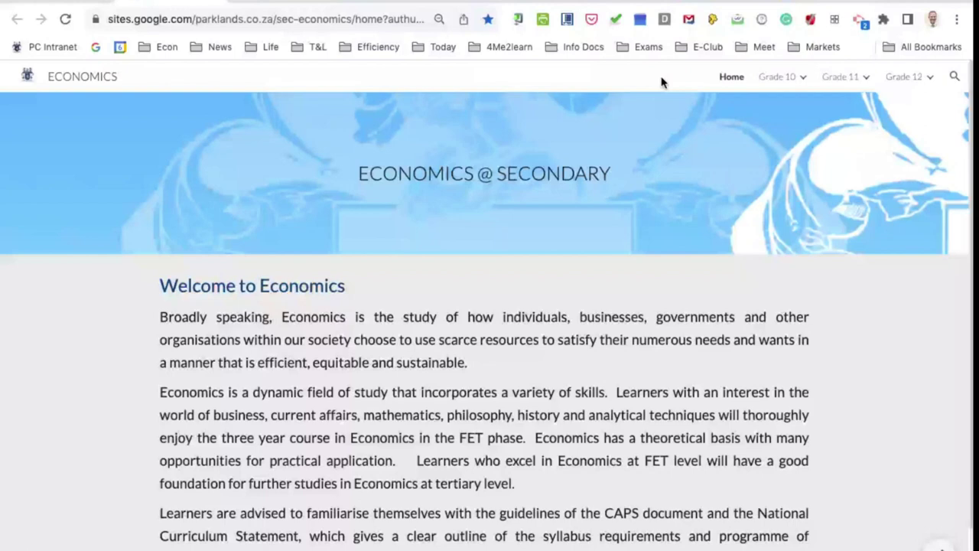
mouse_move(929, 79)
mouse_move(778, 76)
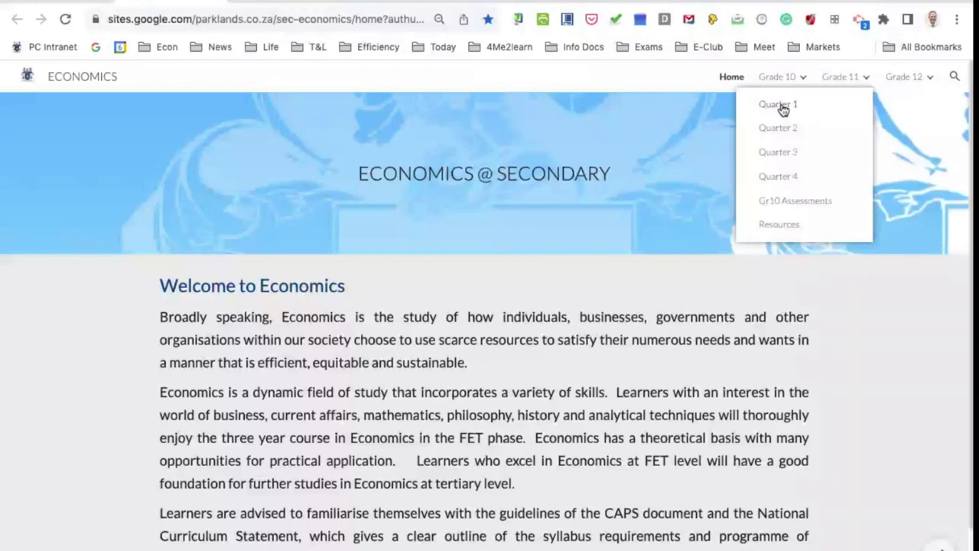
left_click(782, 110)
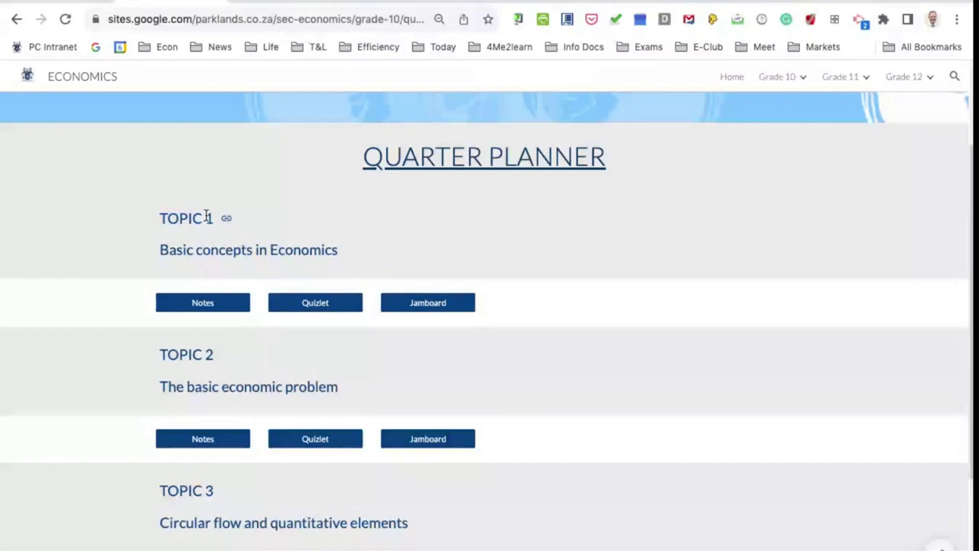
- Examine the Notes, Quizlet and Jamboard resources listed by topic on the Quarter 1 page
left_click(429, 303)
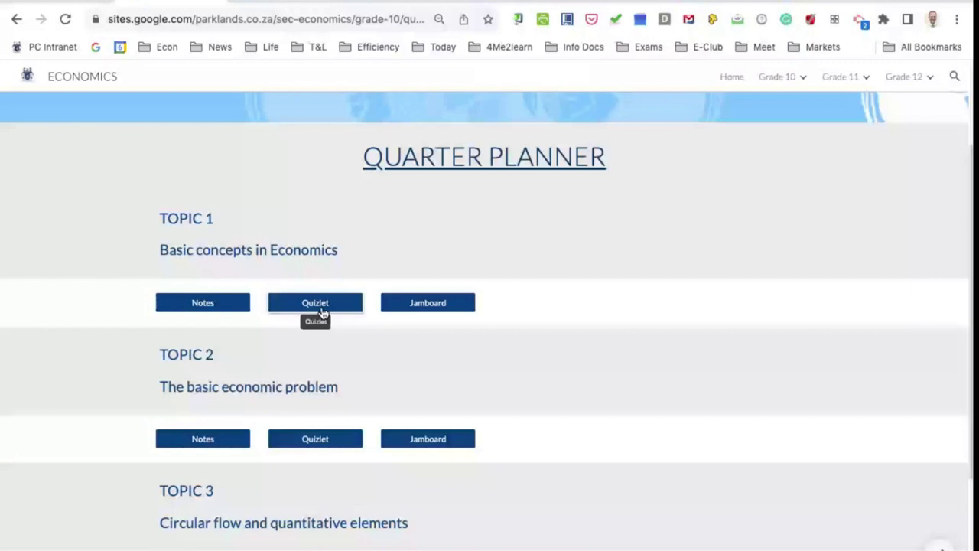
scroll(545, 337, "down", 1)
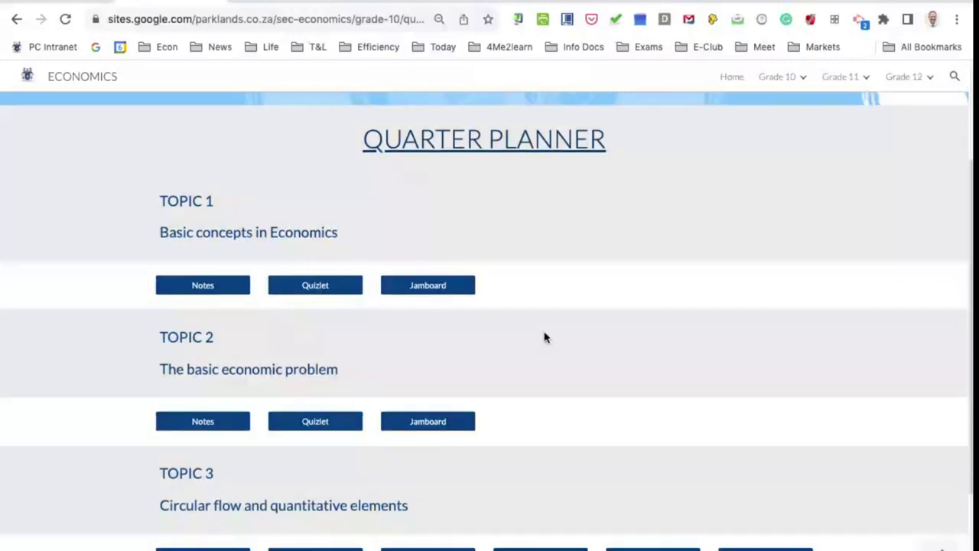
scroll(528, 326, "up", 2)
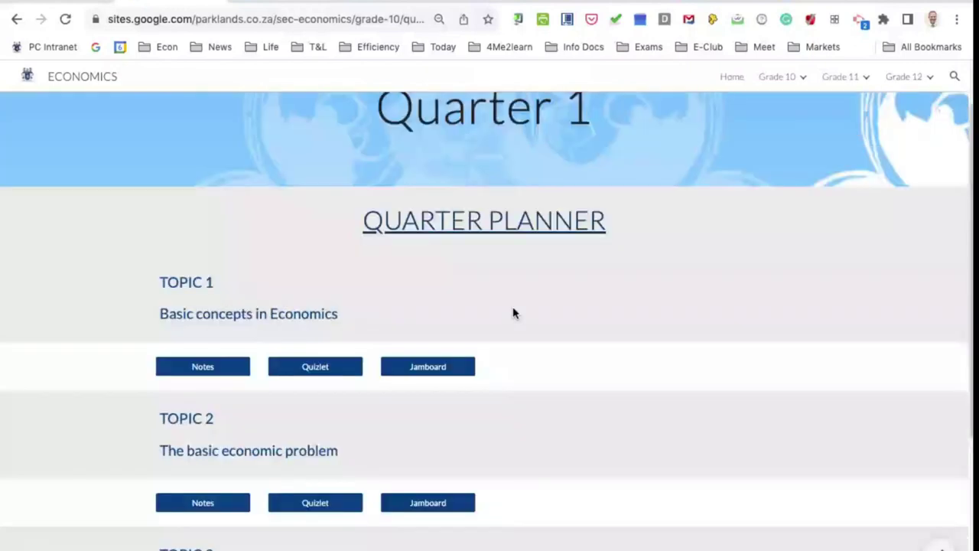
scroll(514, 312, "down", 3)
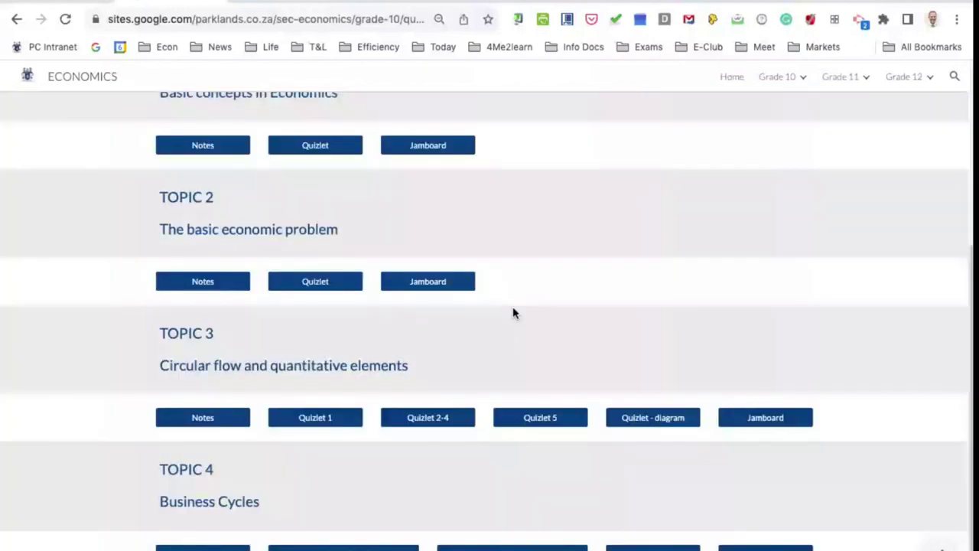
scroll(203, 246, "up", 1)
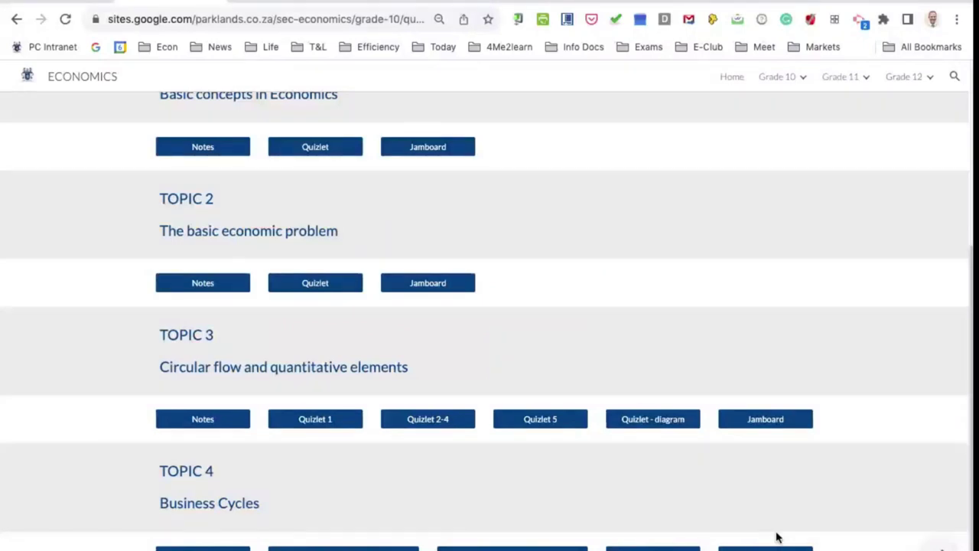
scroll(662, 299, "up", 2)
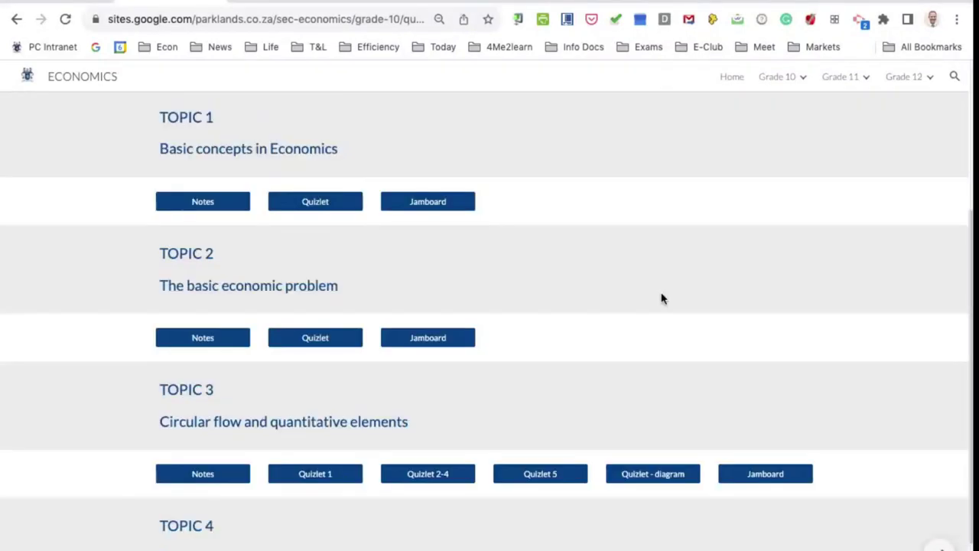
scroll(662, 299, "up", 1)
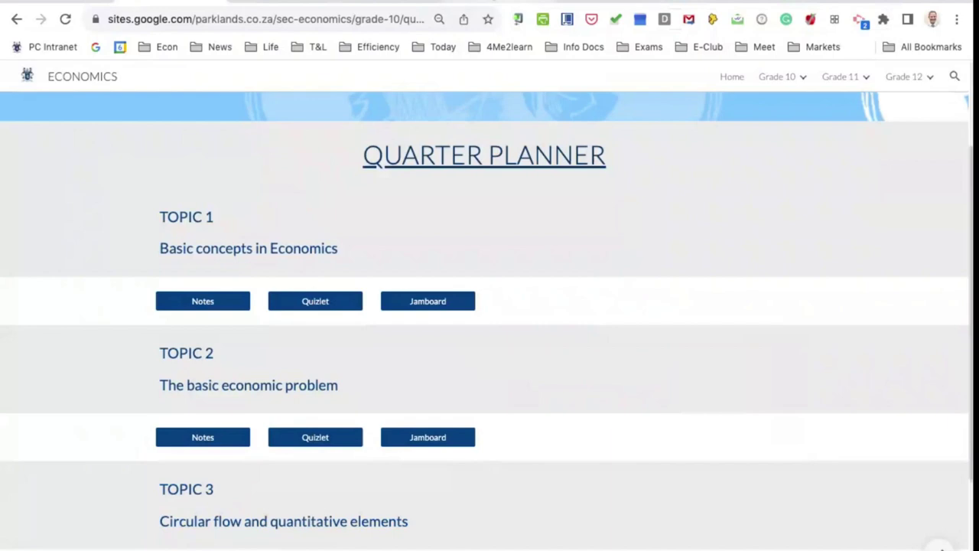
left_click(344, 3)
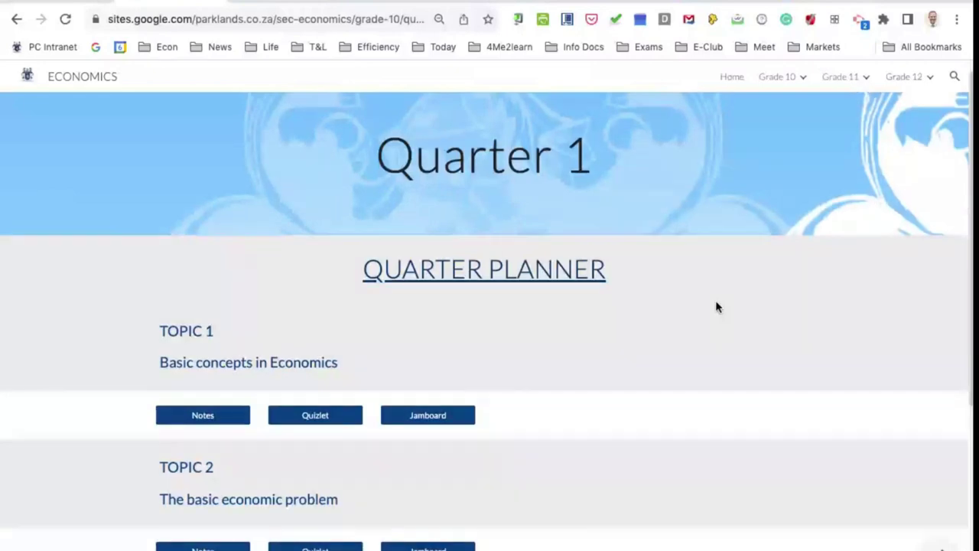
scroll(717, 307, "down", 1)
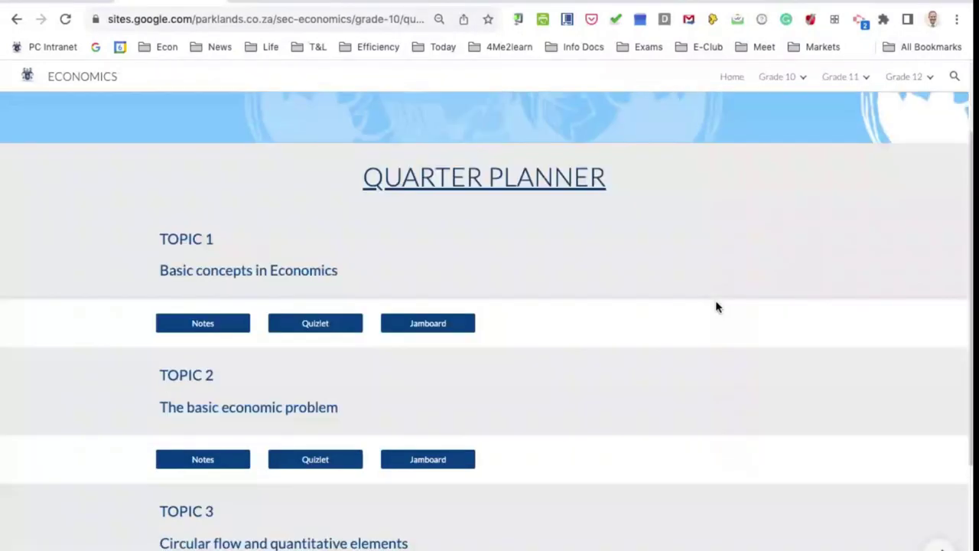
scroll(536, 436, "down", 1)
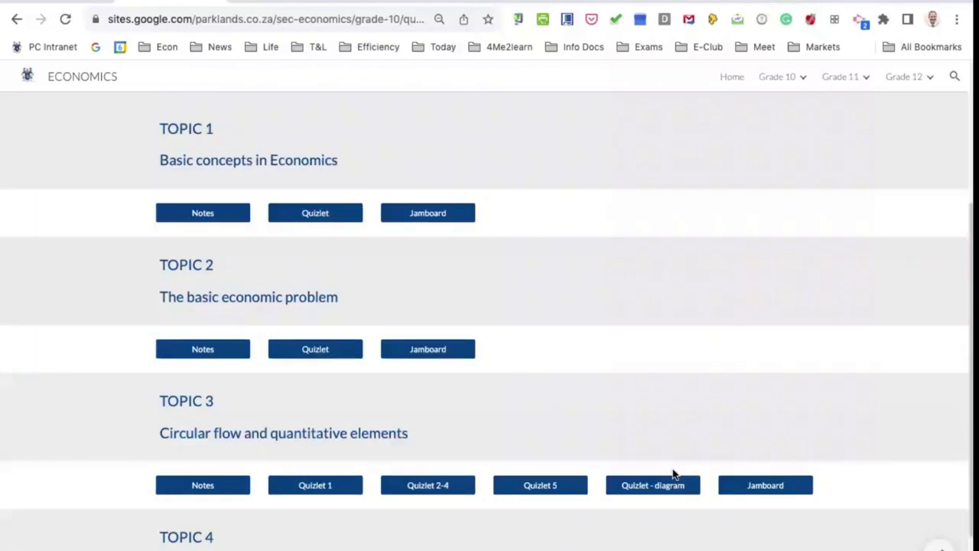
scroll(673, 474, "up", 1)
scroll(674, 474, "up", 1)
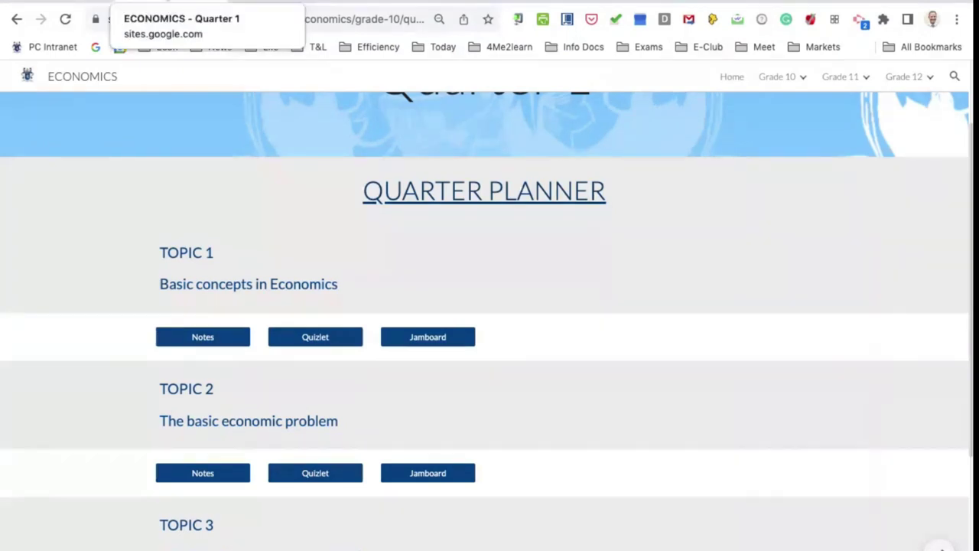
- Return to the 2023 10.3 Economics classwork and start a new material post titled "Learning resources"
left_click(157, 4)
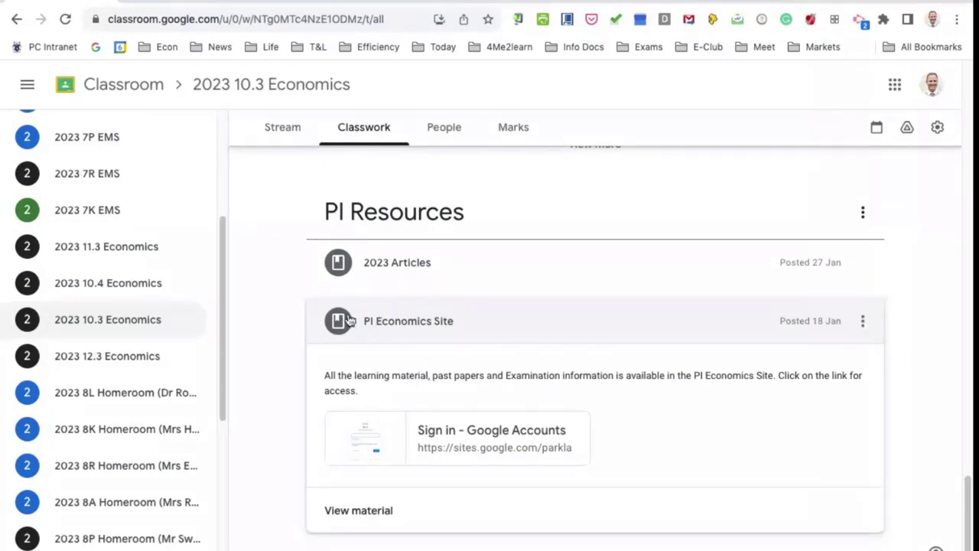
scroll(348, 319, "up", 15)
left_click(355, 178)
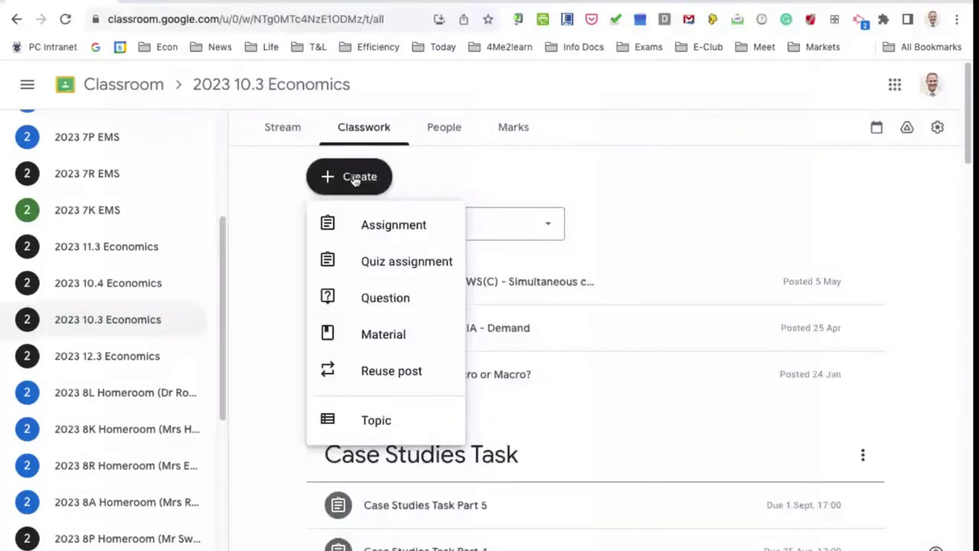
left_click(384, 336)
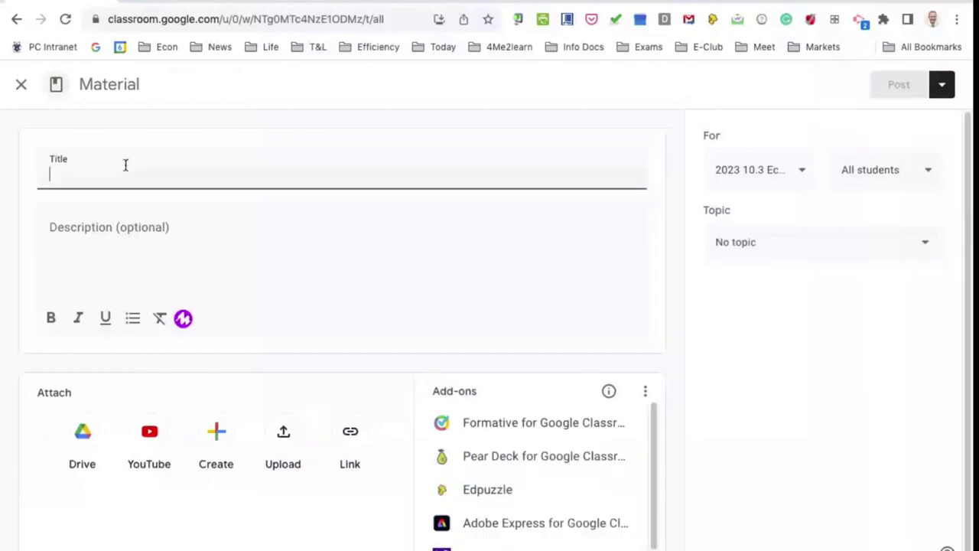
type("Lea")
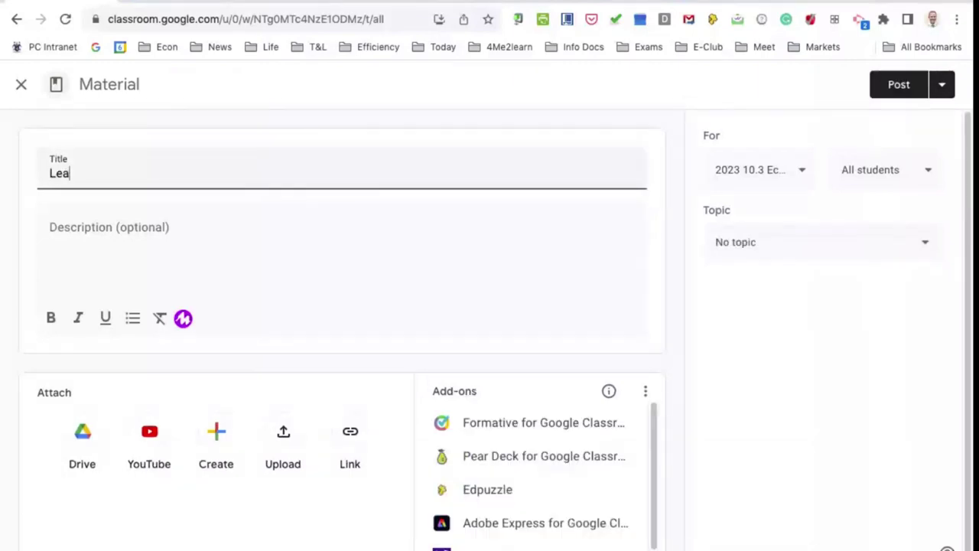
type("rning resources")
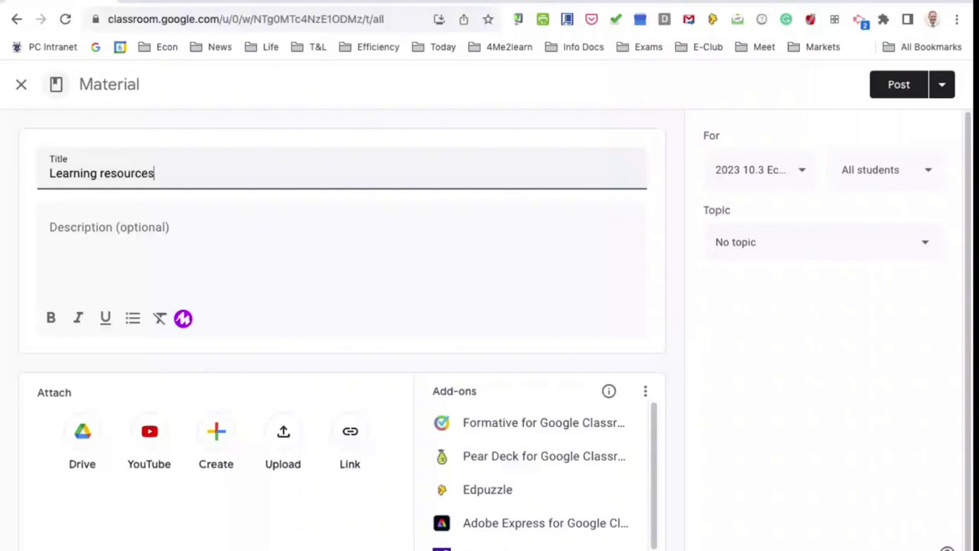
- Examine the topic choices and the link attachment form for the Learning resources material, leaving both unset
left_click(823, 242)
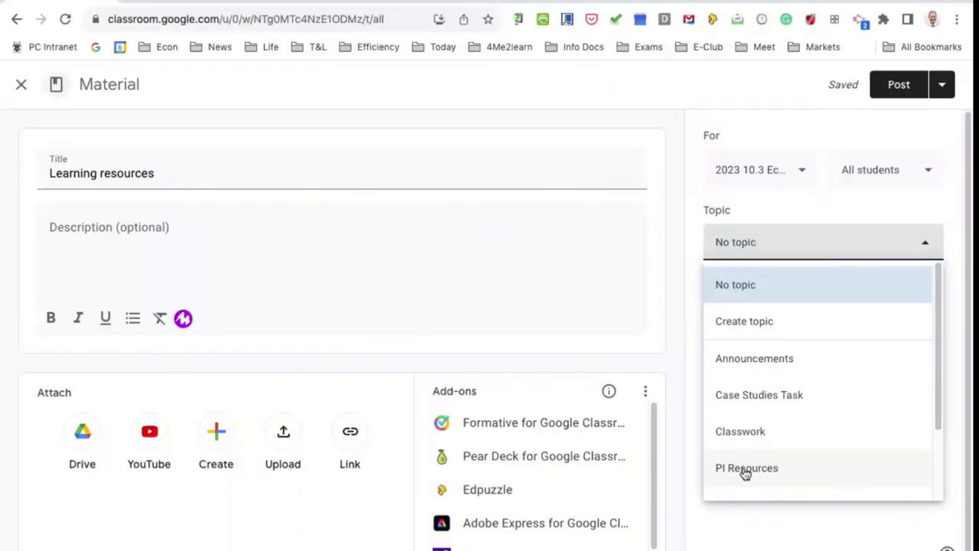
left_click(166, 242)
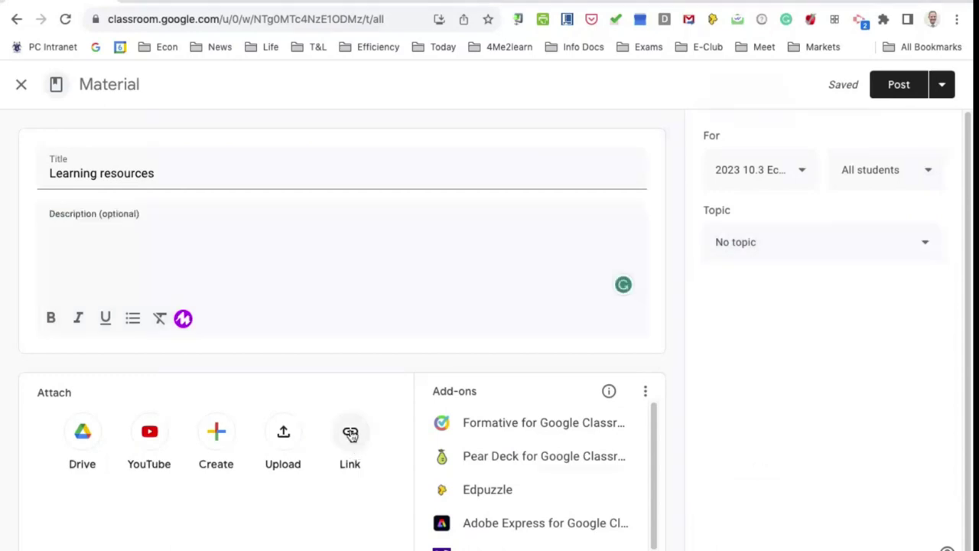
left_click(352, 436)
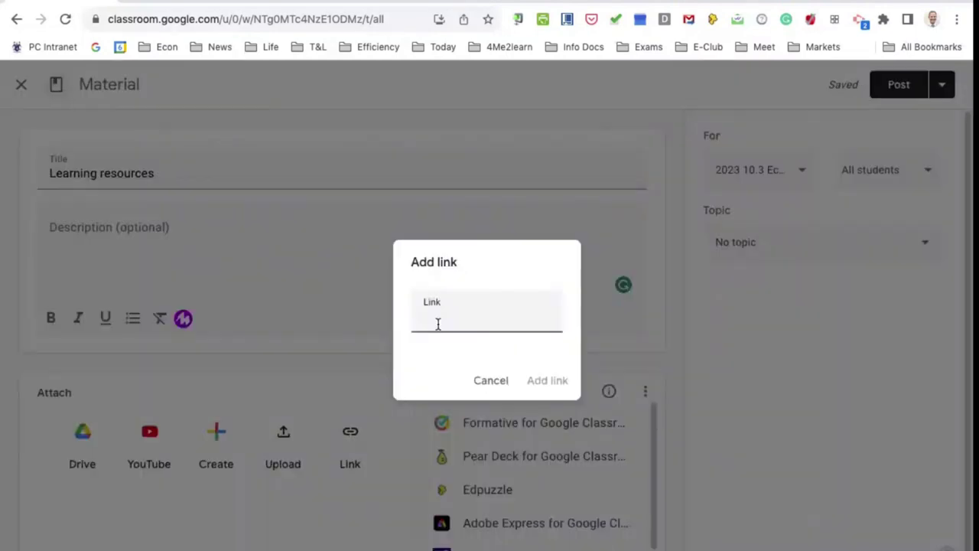
left_click(654, 156)
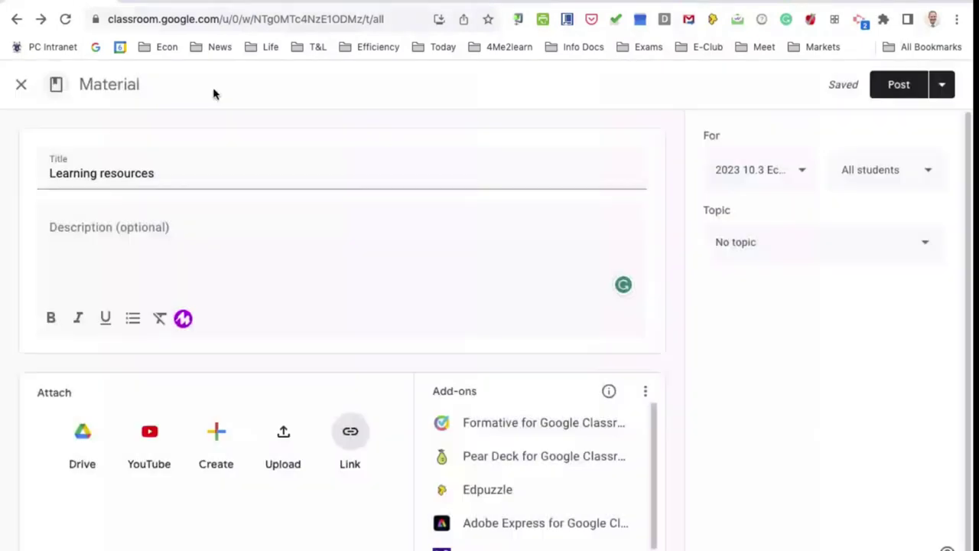
- Close the material editor and delete the Learning resources draft from the classwork
left_click(16, 84)
left_click(862, 282)
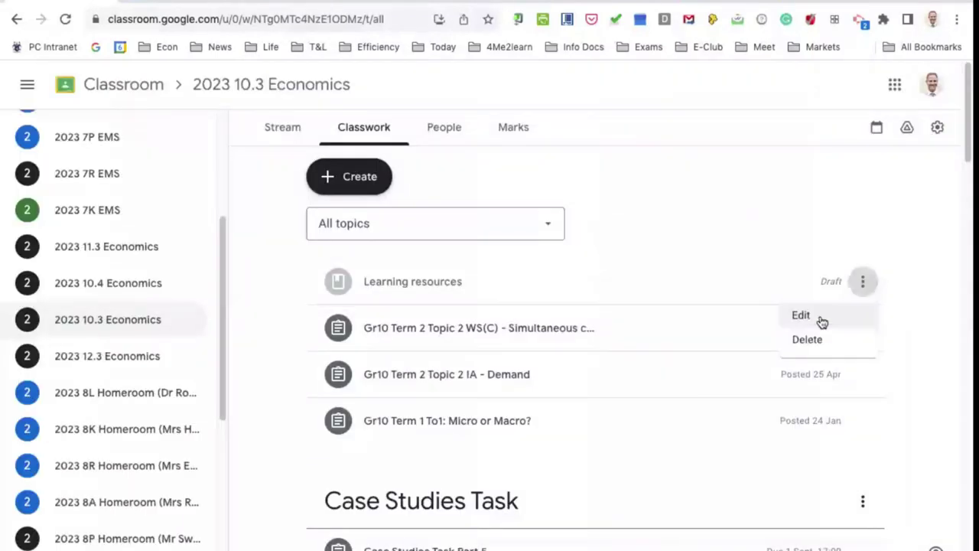
left_click(807, 339)
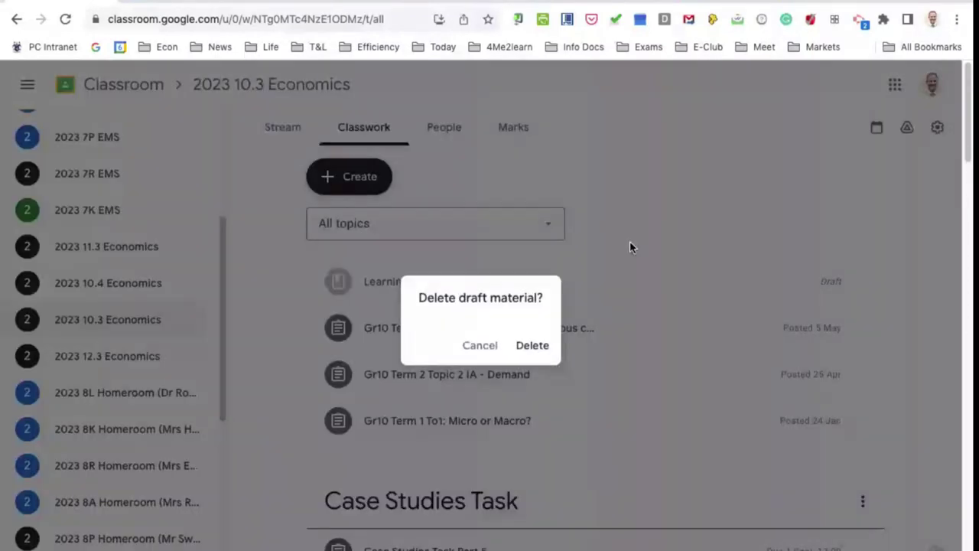
key("Return")
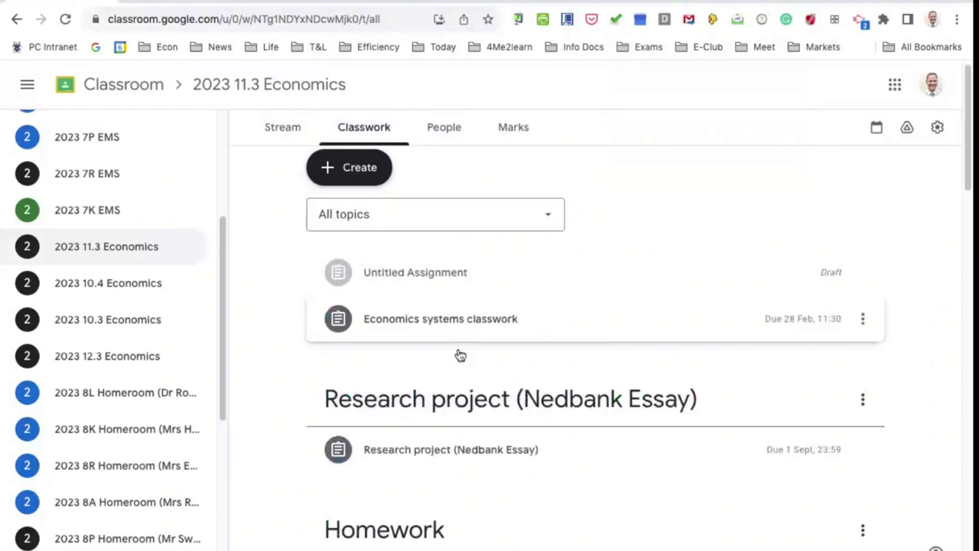
- Survey the classwork topics of the 2023 11.3 Economics class down to PI Resources
scroll(459, 355, "down", 1)
scroll(460, 355, "down", 2)
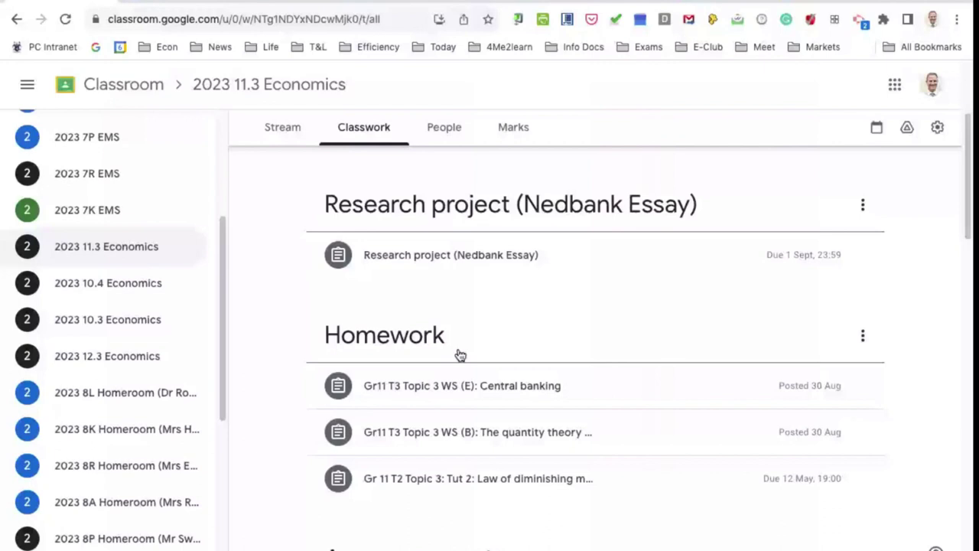
scroll(460, 355, "down", 5)
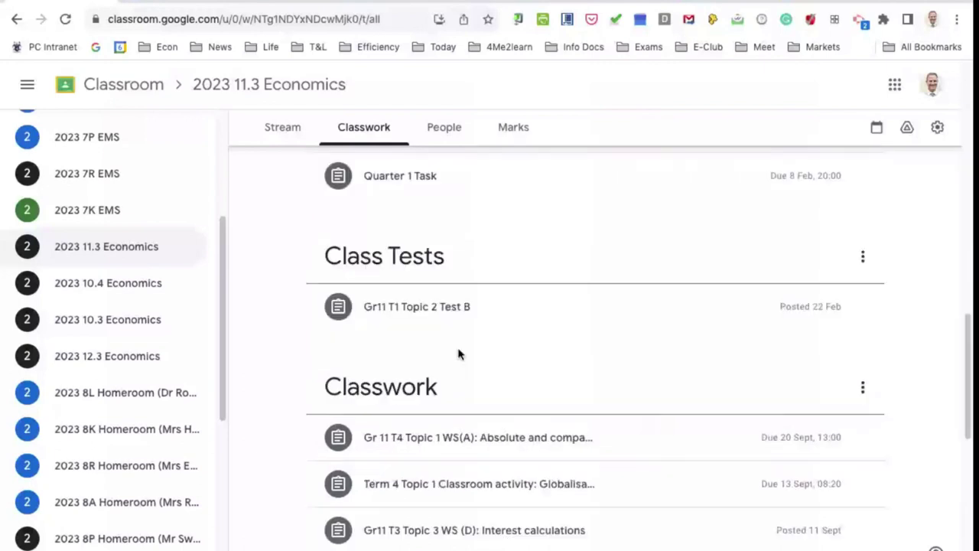
scroll(460, 355, "down", 5)
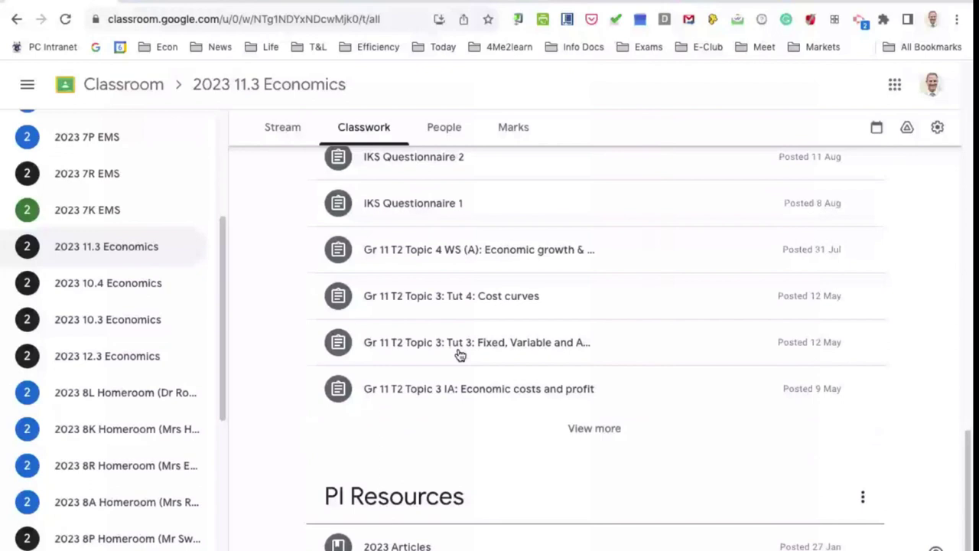
scroll(460, 355, "down", 1)
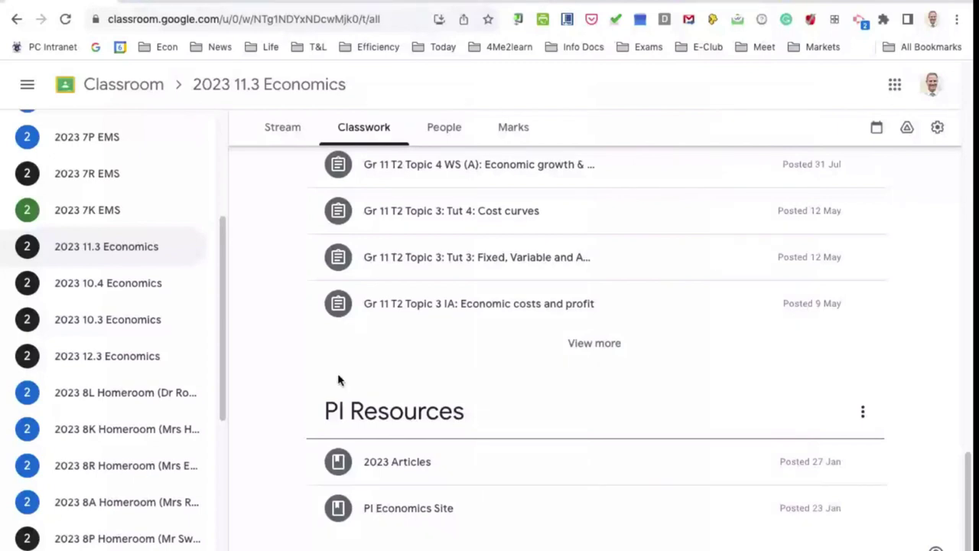
- Open the PI Economics Site link, examine the site's grade and quarter navigation, and return to the 11.3 Economics classwork
left_click(465, 497)
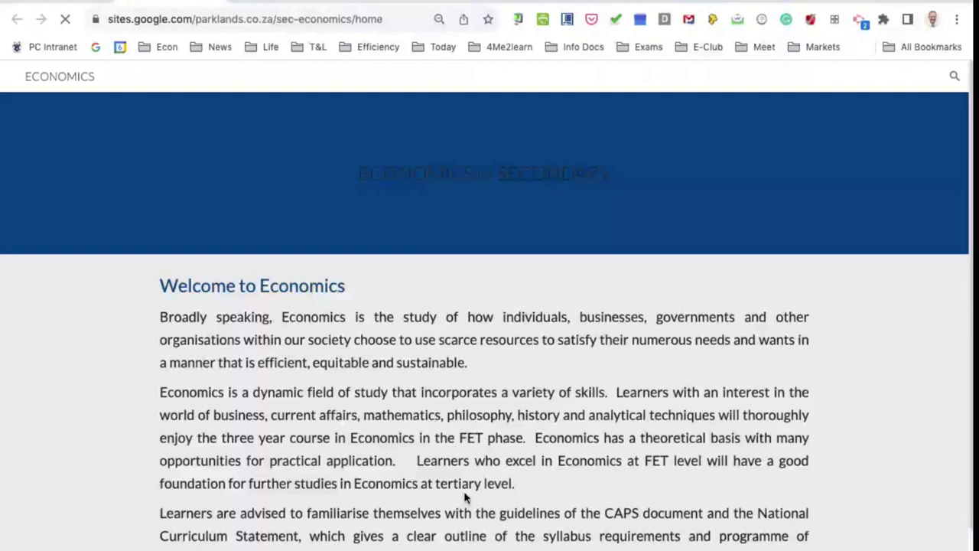
mouse_move(803, 79)
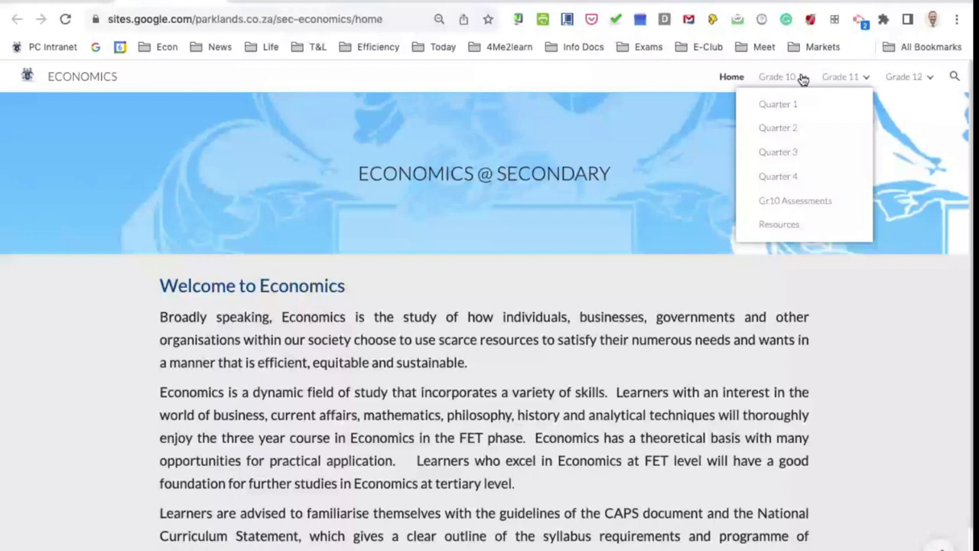
mouse_move(842, 77)
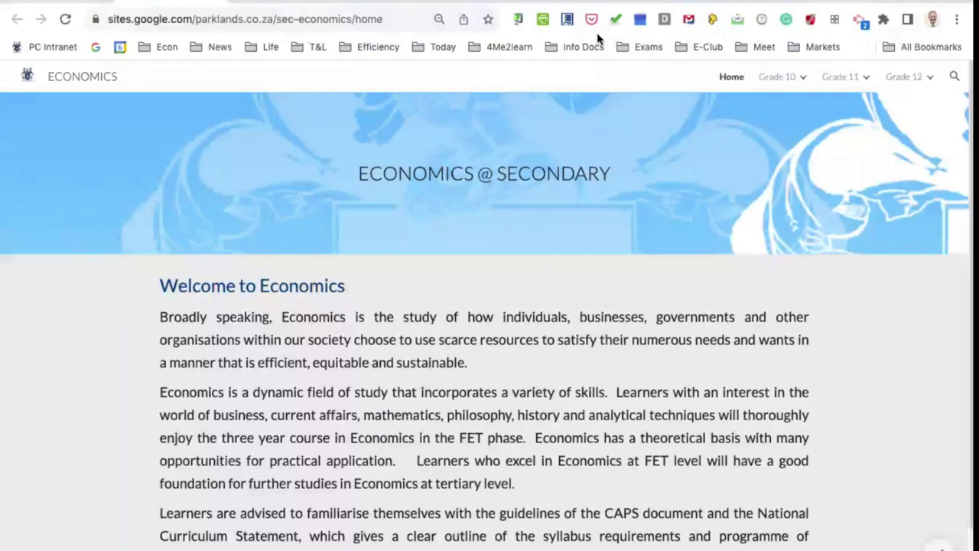
left_click(561, 2)
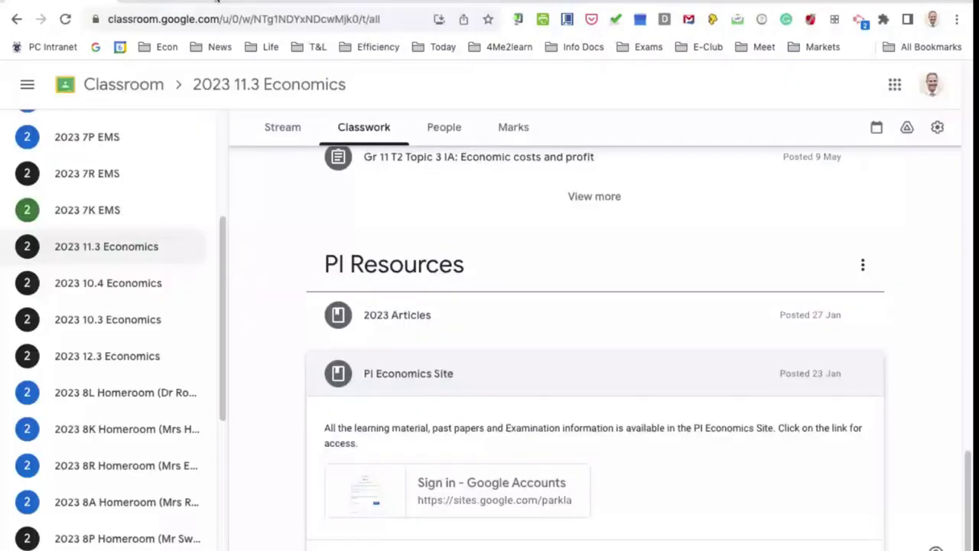
- Switch to the personal account's Gmail inbox and open Classroom from its list of Google apps
left_click(322, 2)
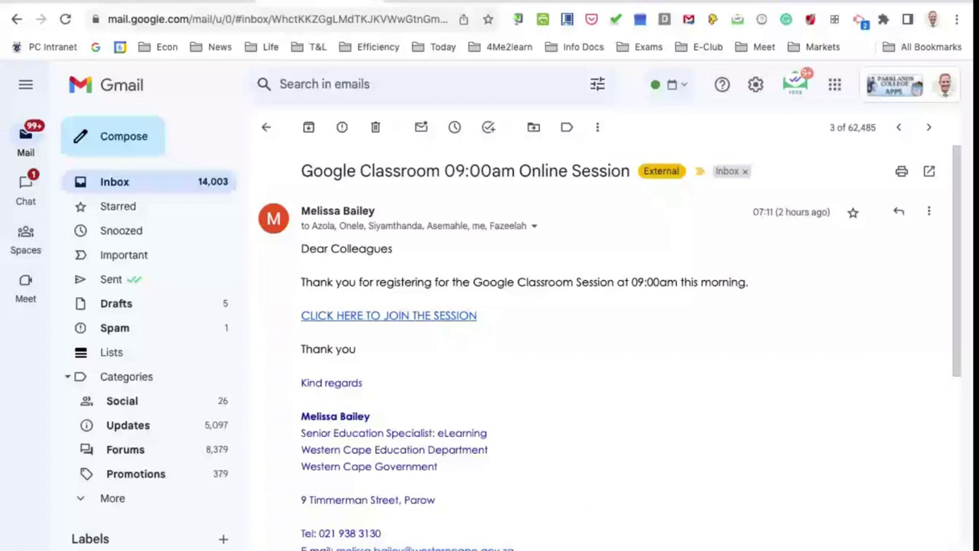
key("ctrl+Tab")
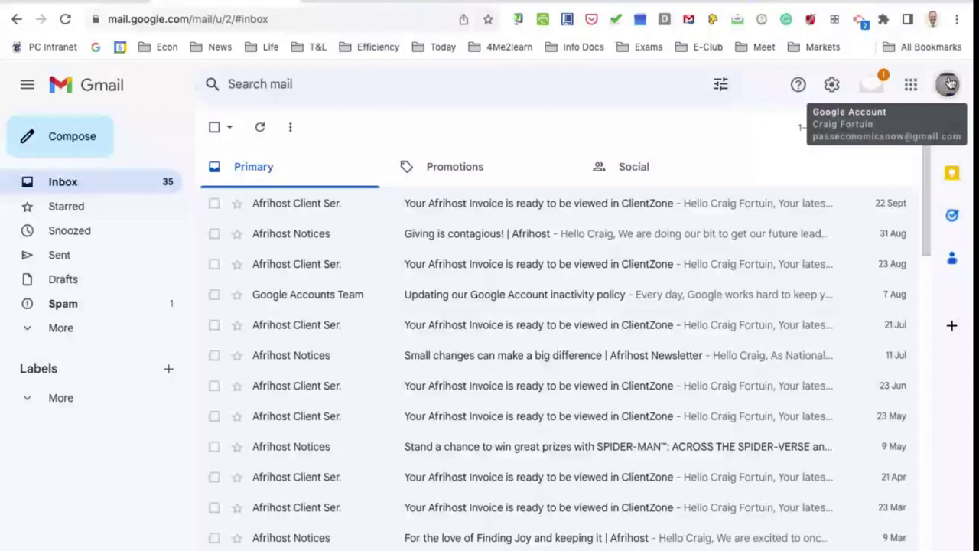
left_click(910, 85)
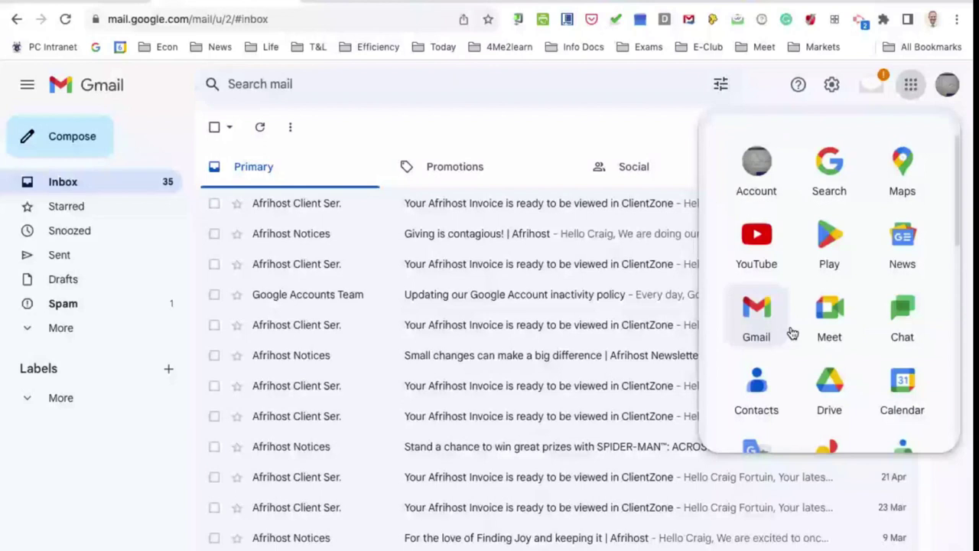
scroll(808, 329, "down", 1)
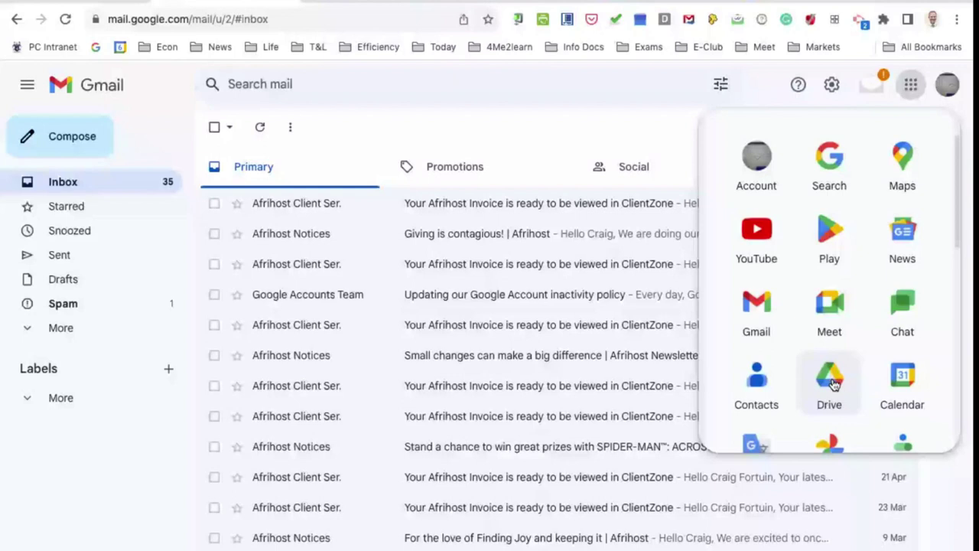
scroll(834, 384, "down", 5)
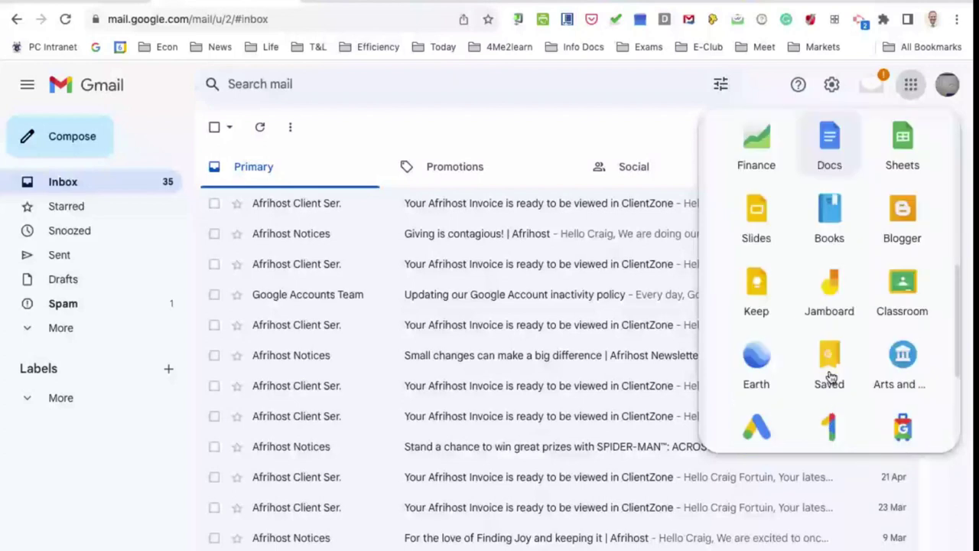
scroll(892, 282, "down", 1)
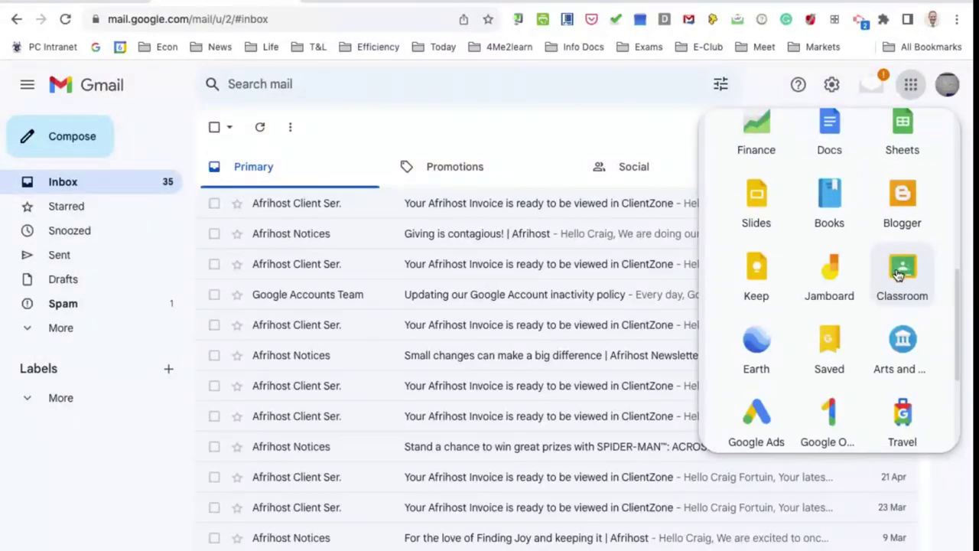
left_click(904, 270)
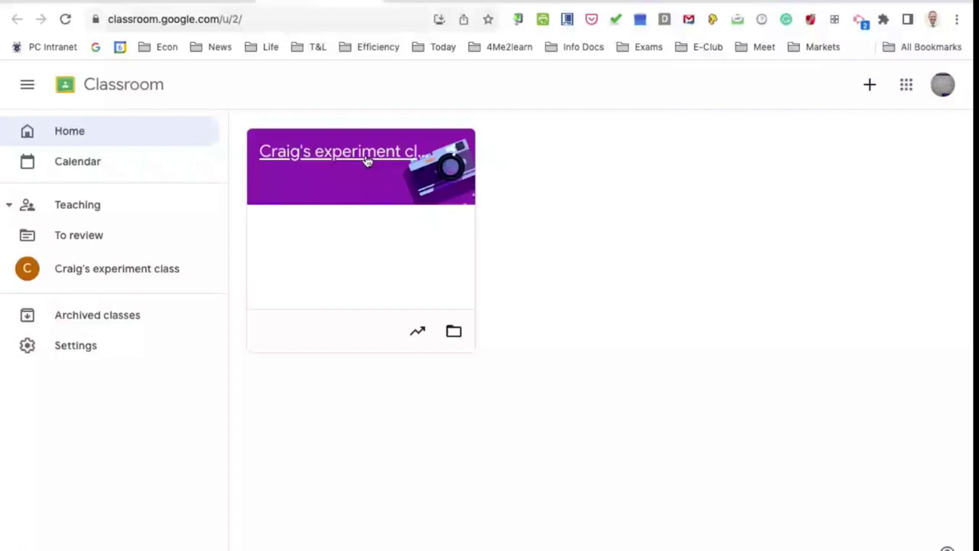
key("ctrl+Tab")
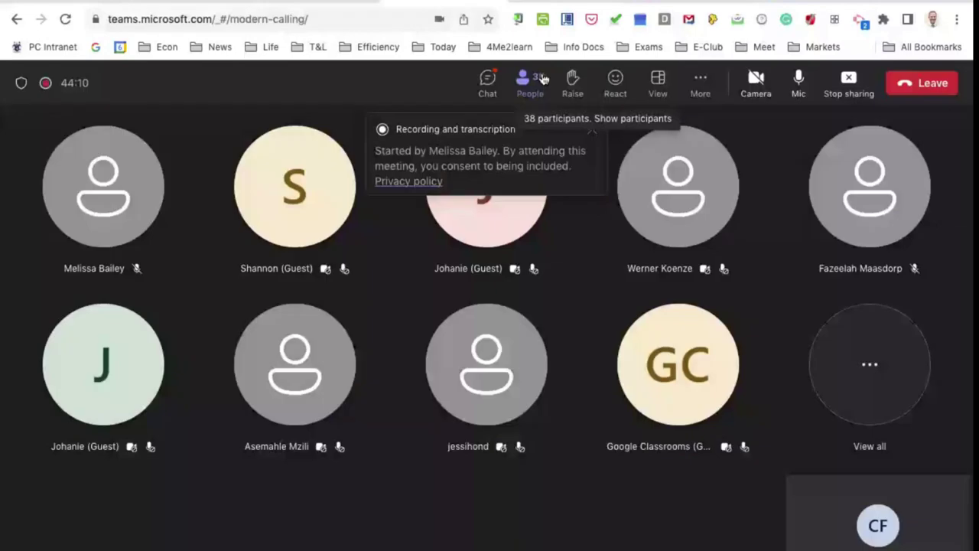
key("ctrl+Tab")
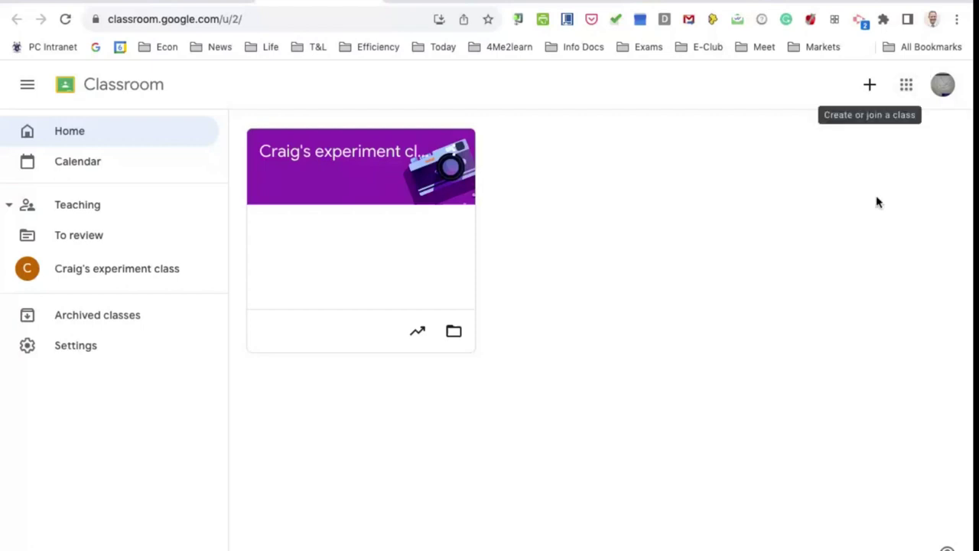
- Open the form for joining a class, examine its class code requirements, and close it without joining
left_click(871, 85)
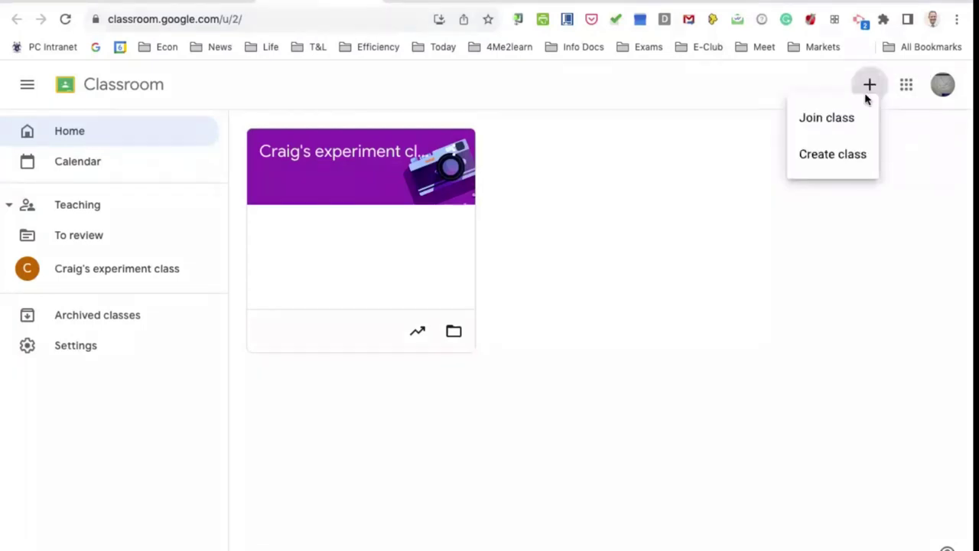
left_click(828, 120)
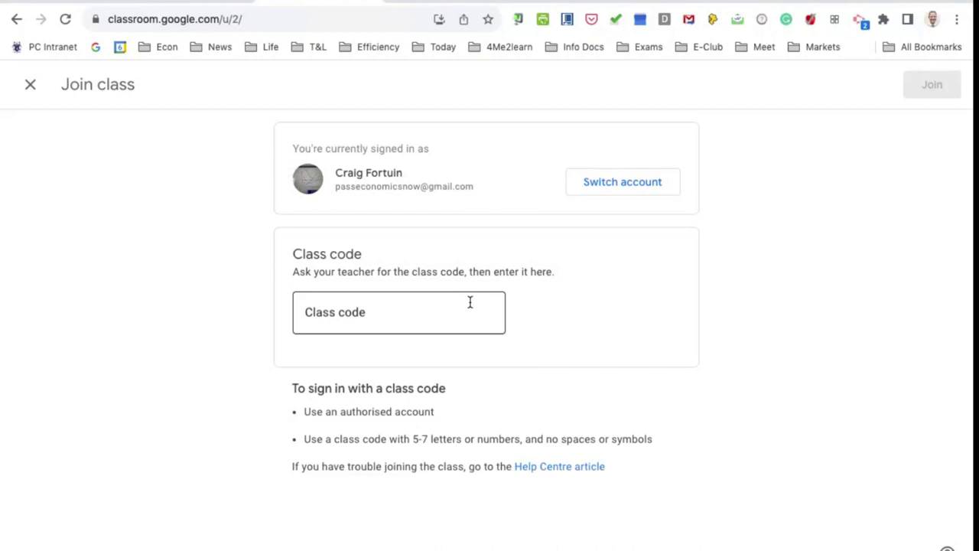
left_click(34, 87)
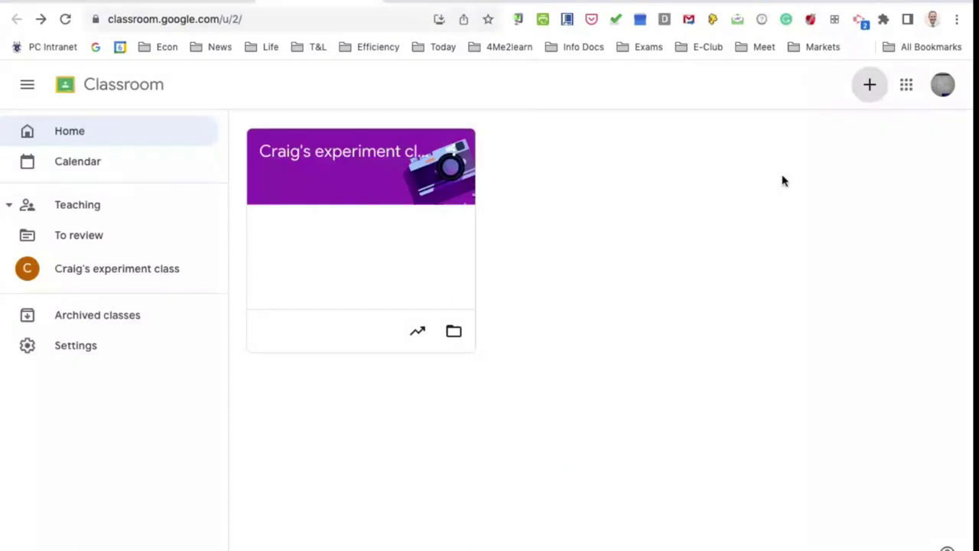
left_click(872, 87)
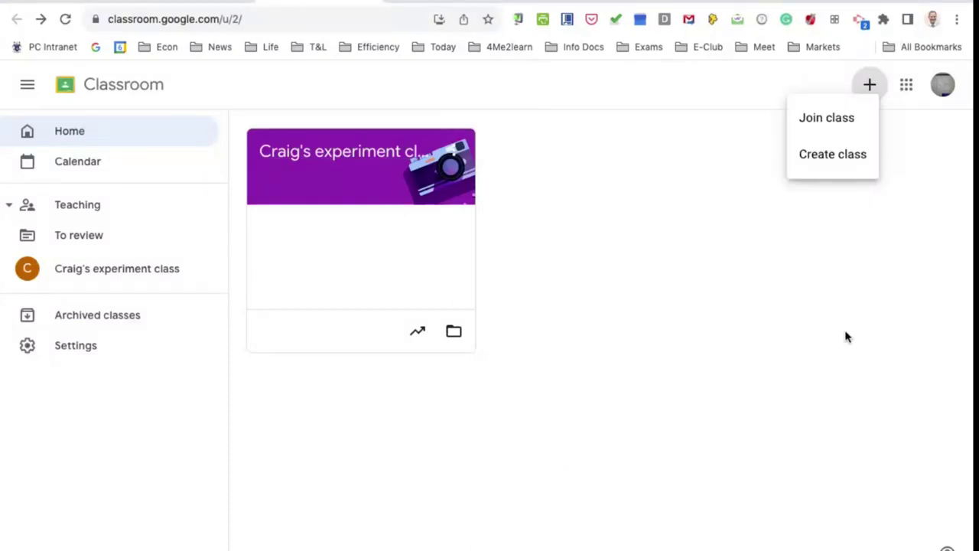
left_click(826, 156)
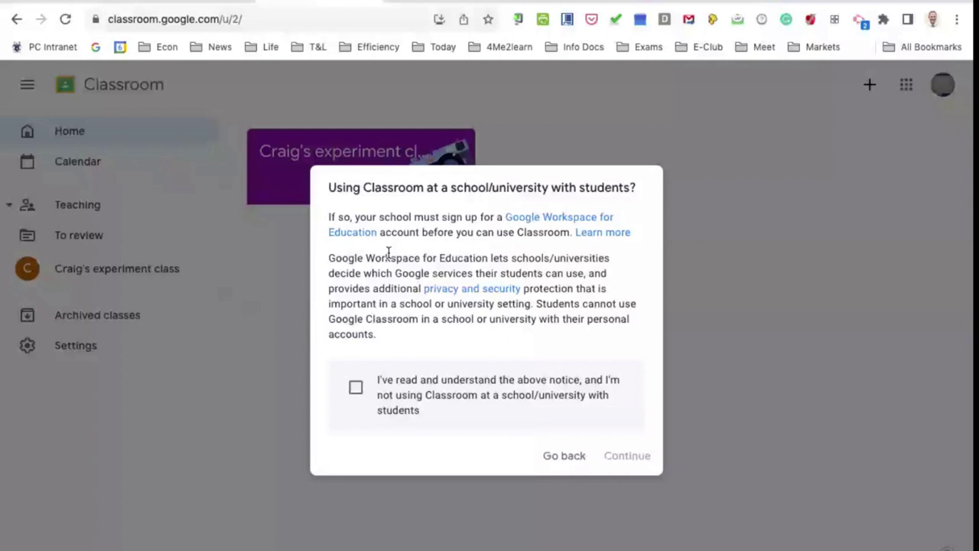
left_click_drag(329, 257, 488, 261)
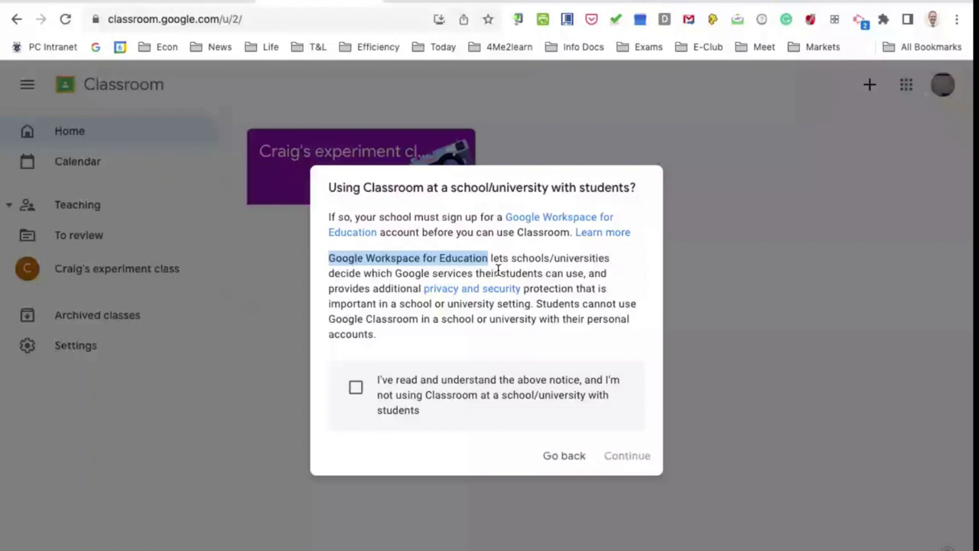
left_click(439, 196)
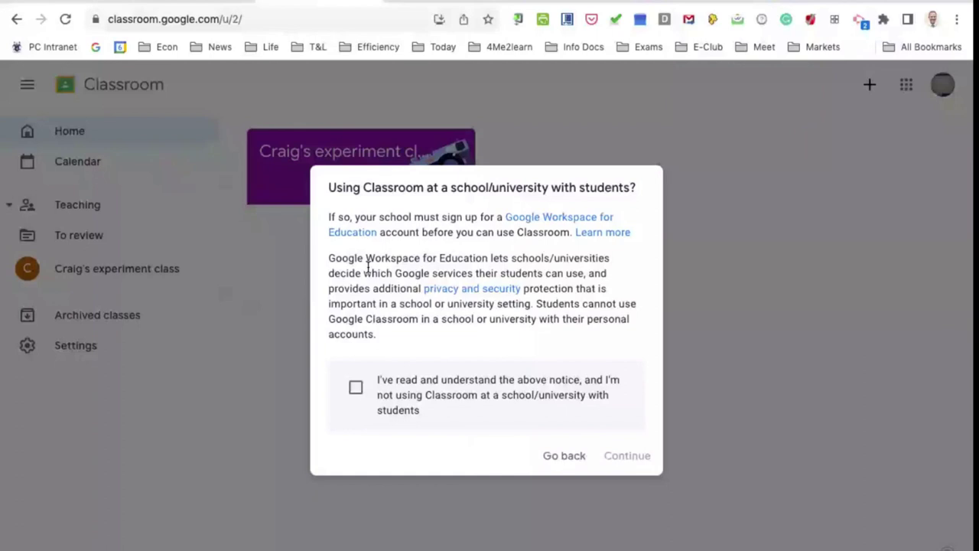
left_click(356, 389)
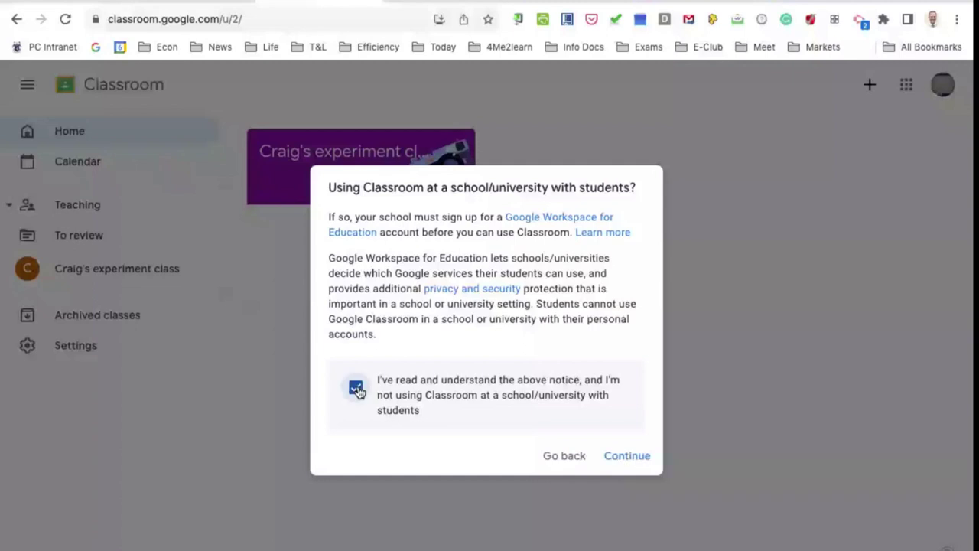
left_click(628, 456)
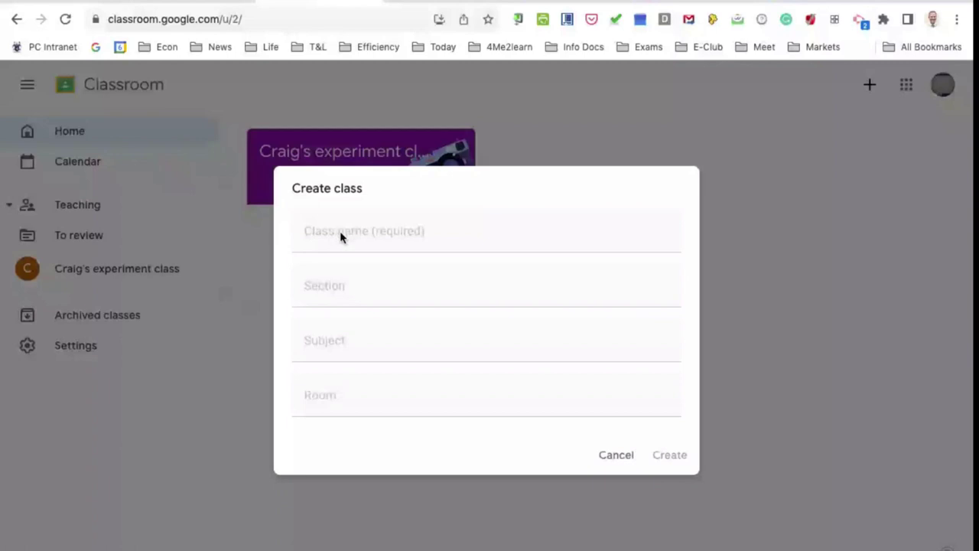
left_click(616, 456)
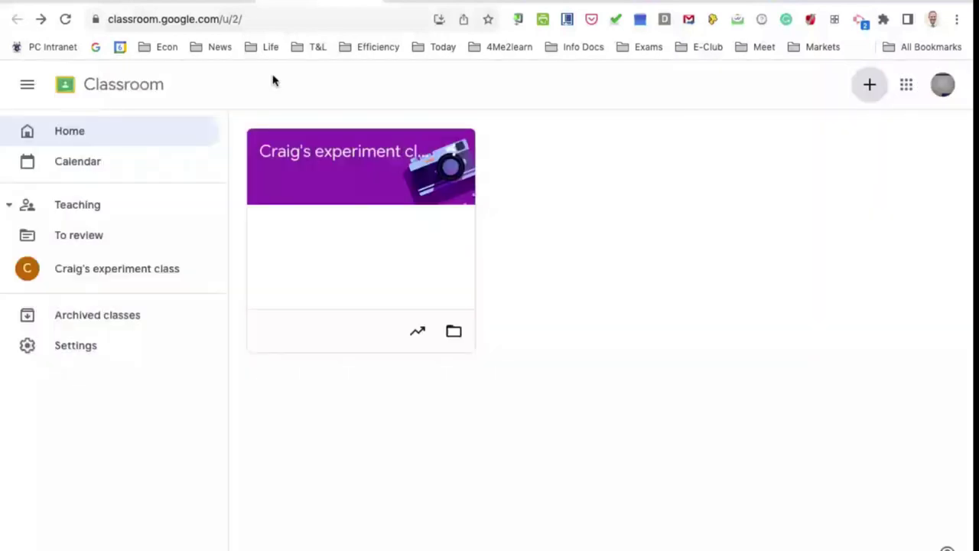
- Start creating a class, acknowledge the notice about not using Classroom at a school with students, and name the class Holiday Heroes
key("Return")
key("Down")
key("Return")
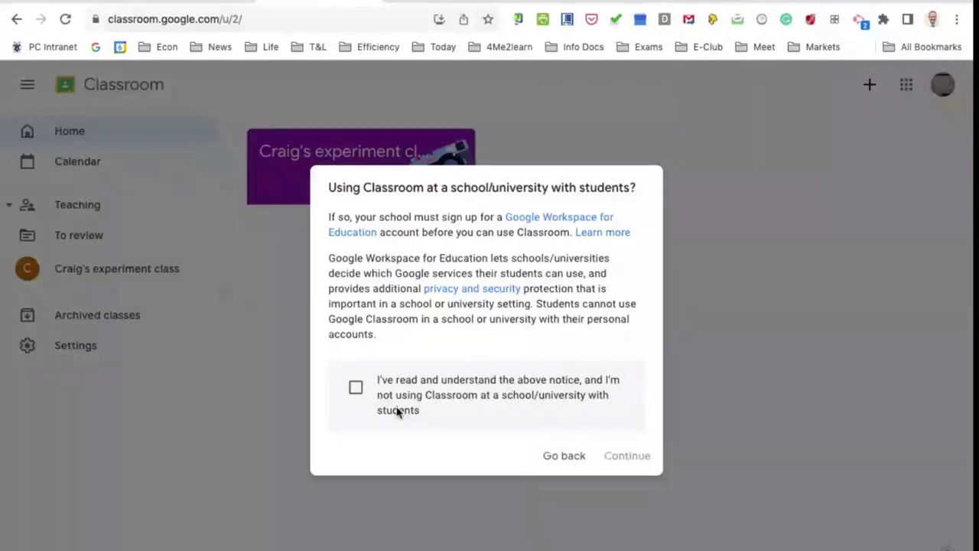
left_click(357, 388)
left_click(627, 455)
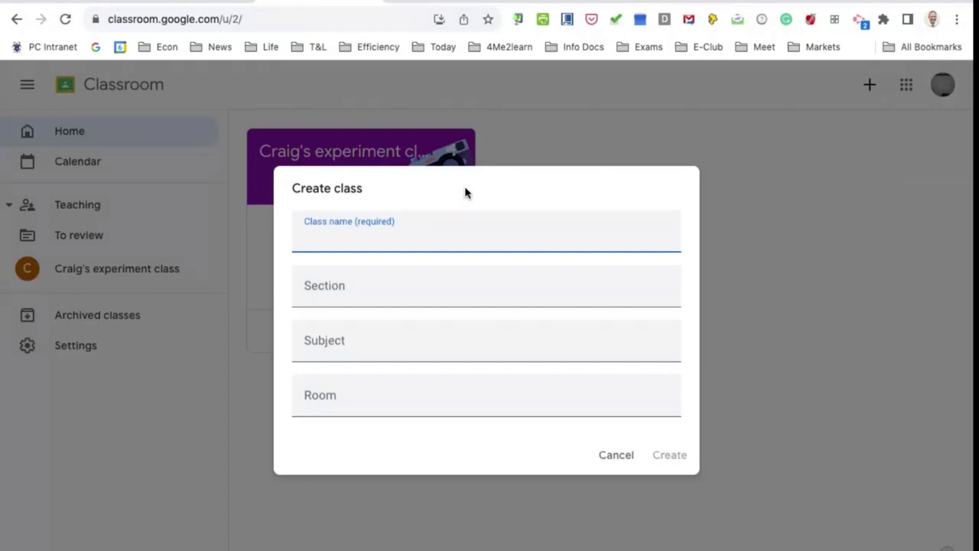
type("Holiday Heroes")
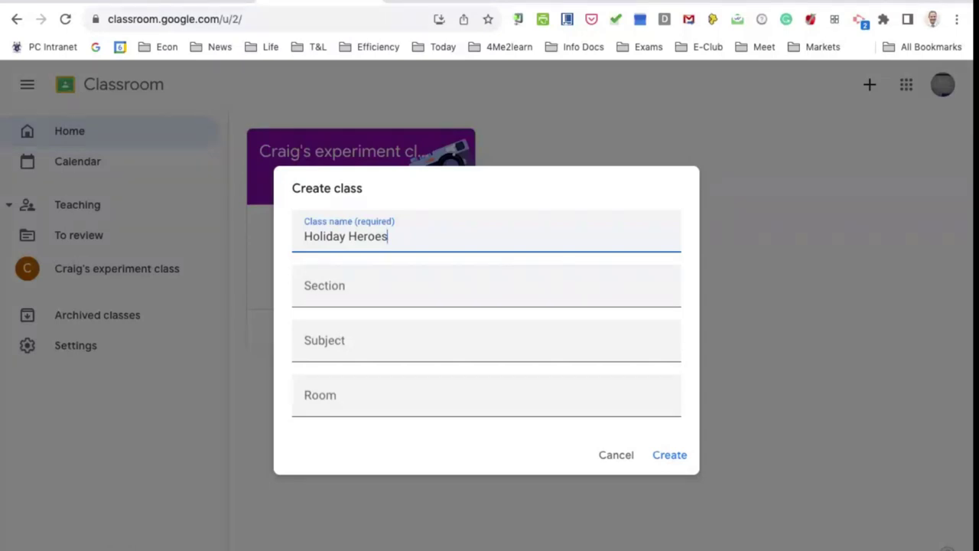
- Set the section to Term 4 and the subject to Training, create the class, and dismiss the introduction to appearance options
left_click(357, 295)
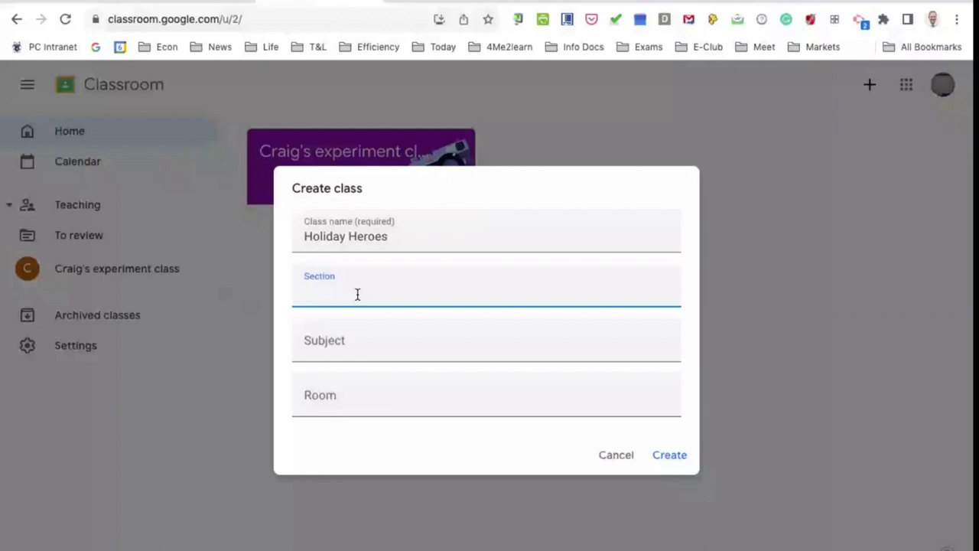
type("Term 4")
key("Tab")
type("Gene")
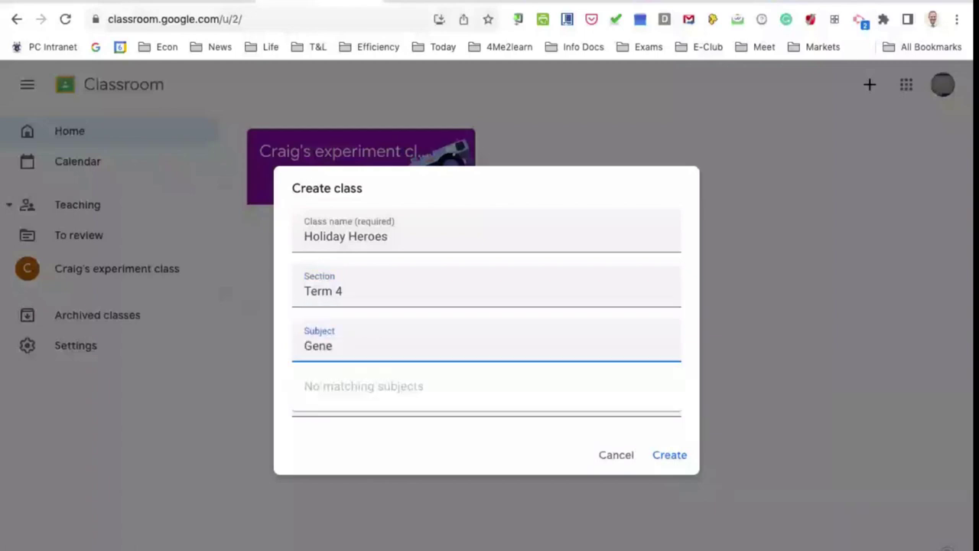
type("ral information/")
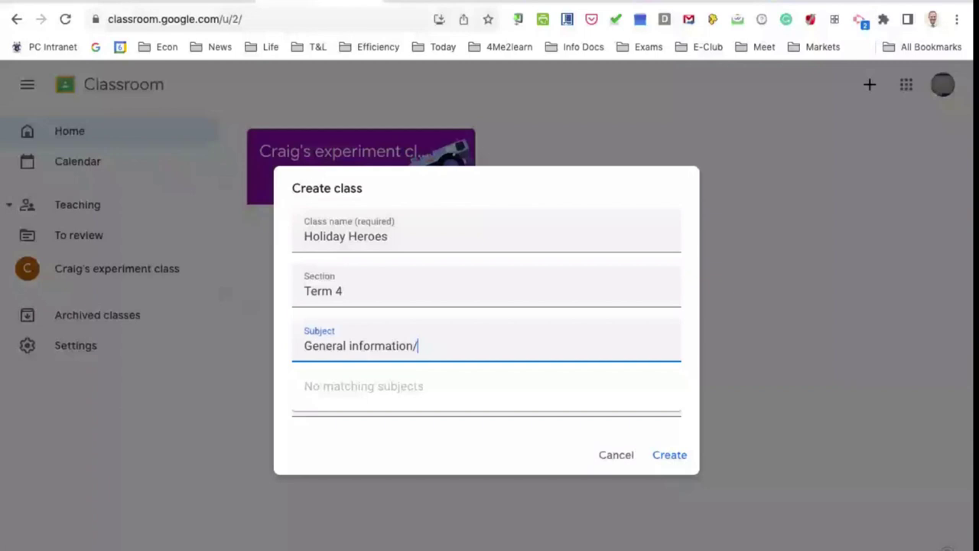
key("ctrl+a")
key("BackSpace")
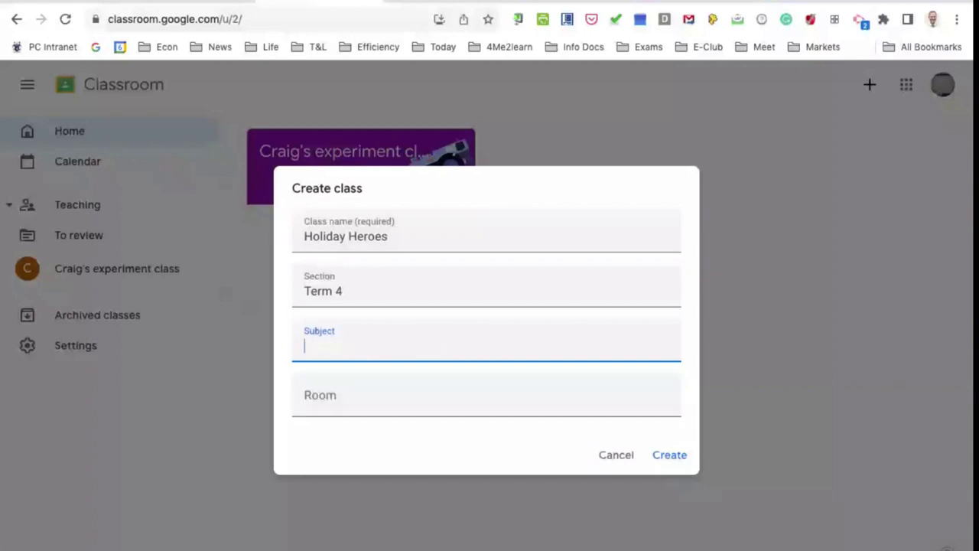
type("Training")
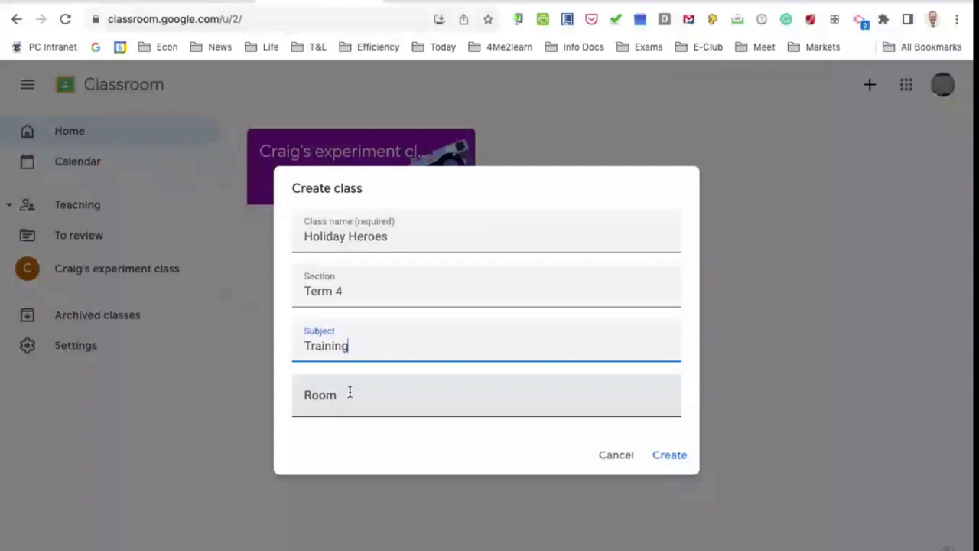
left_click(670, 454)
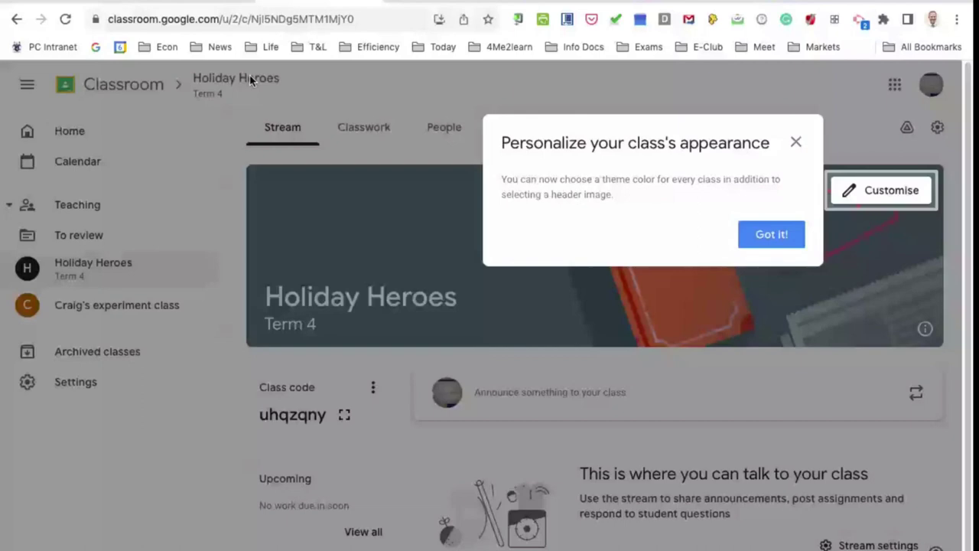
left_click(664, 180)
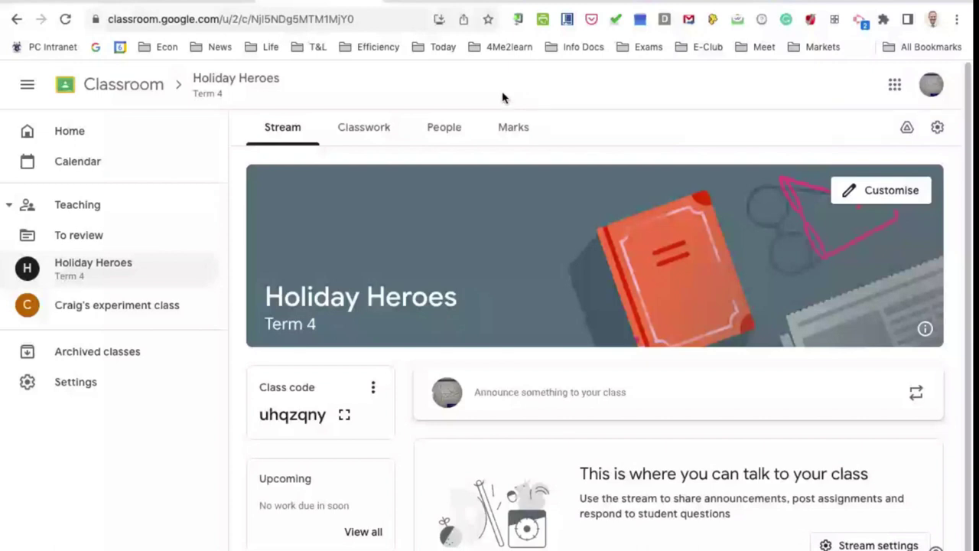
- Look at the new class's People and Classwork pages and return to its Stream
left_click(444, 128)
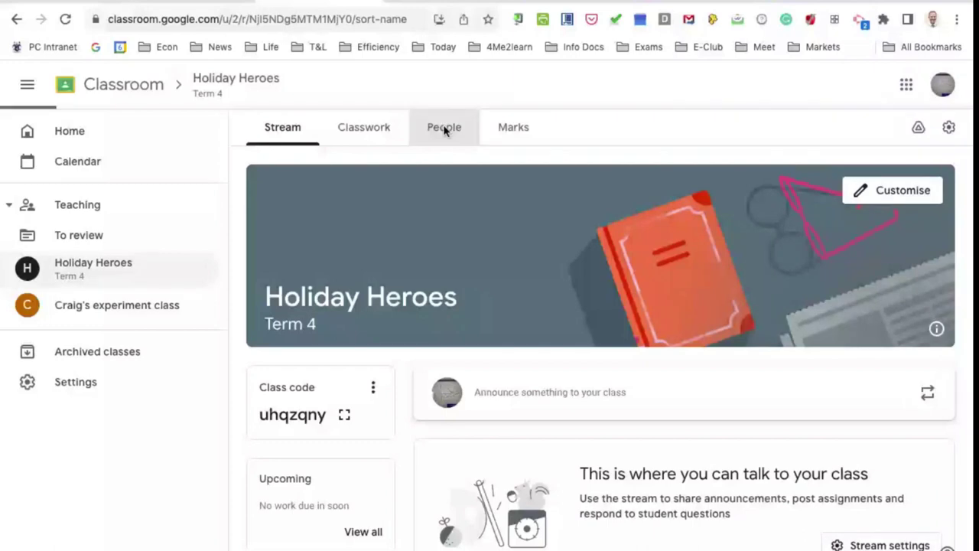
left_click(364, 127)
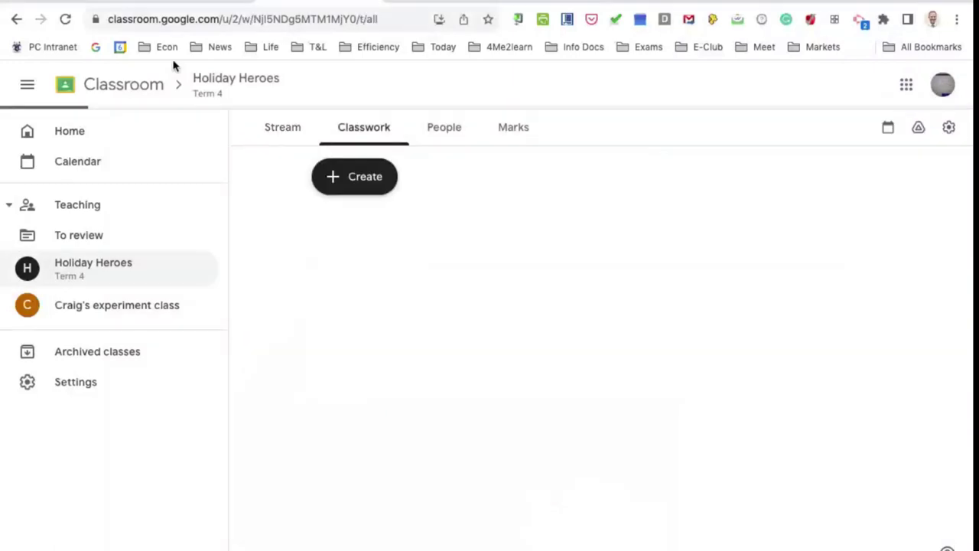
left_click(225, 81)
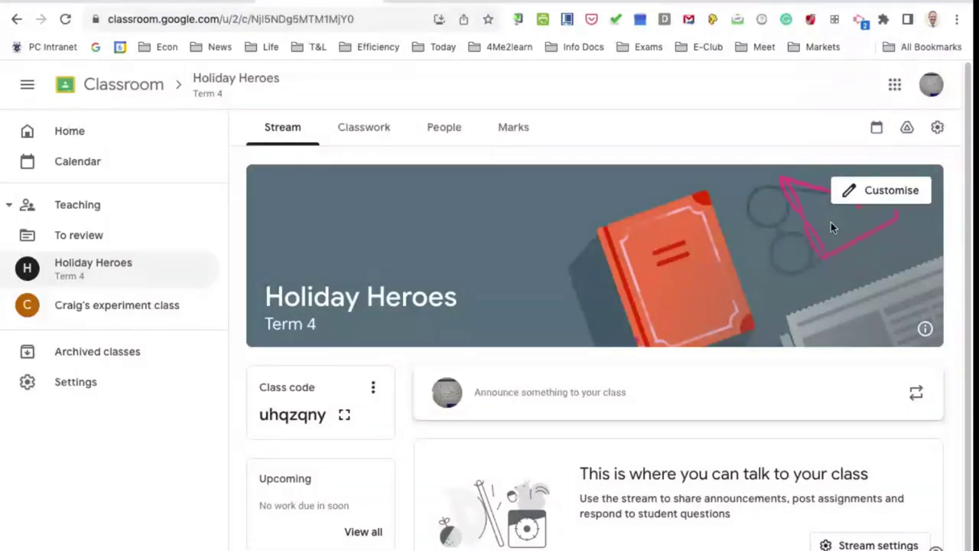
- Set the Holiday Heroes theme colour to green, save it, and close the appearance settings
left_click(884, 194)
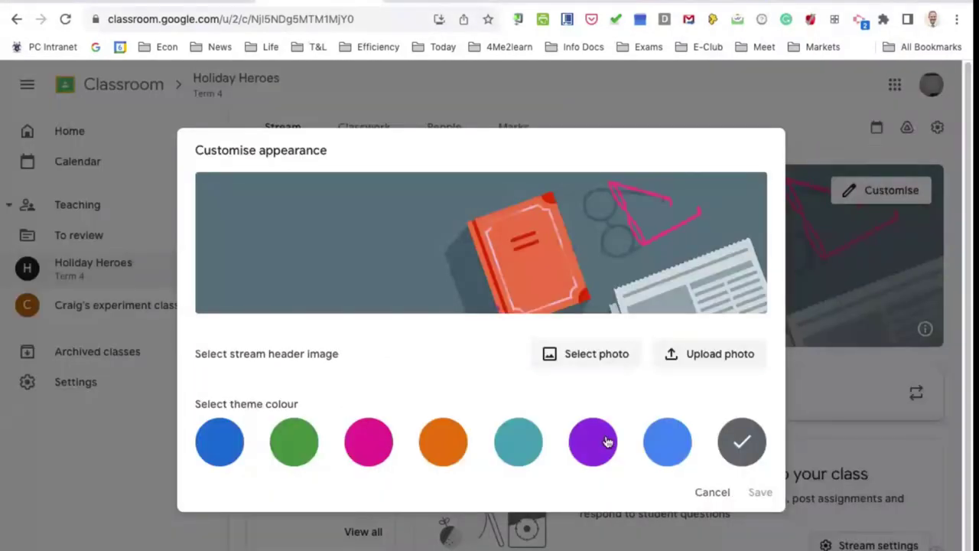
left_click(295, 440)
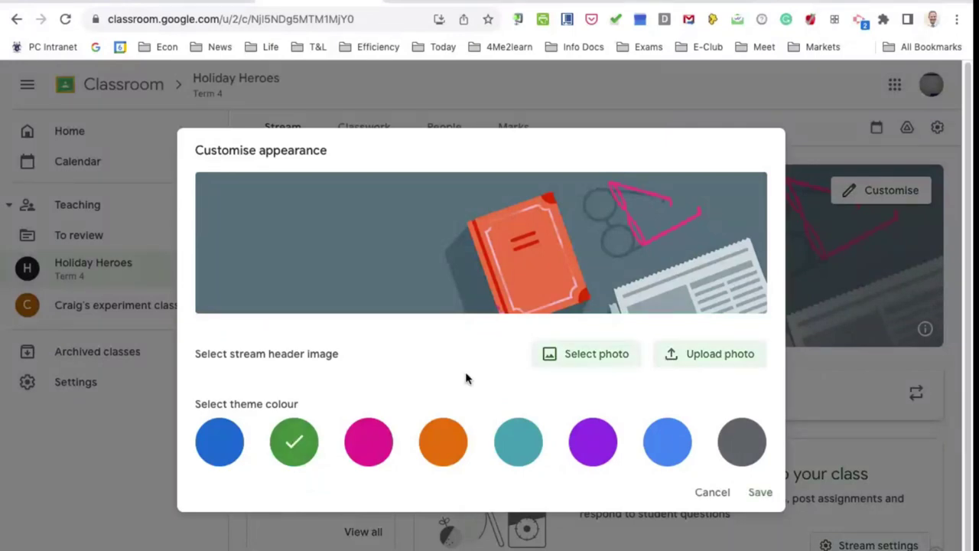
left_click(757, 494)
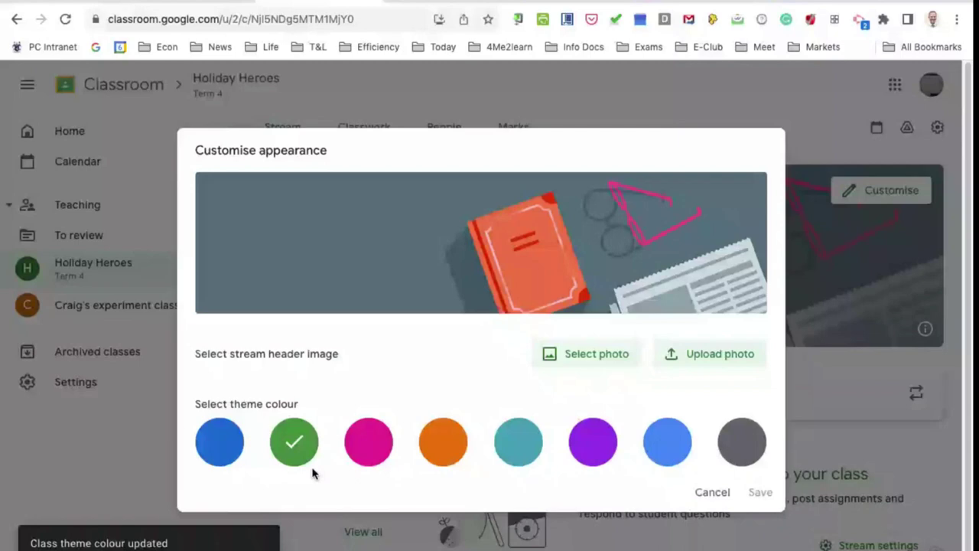
left_click(827, 150)
left_click(850, 191)
left_click(788, 226)
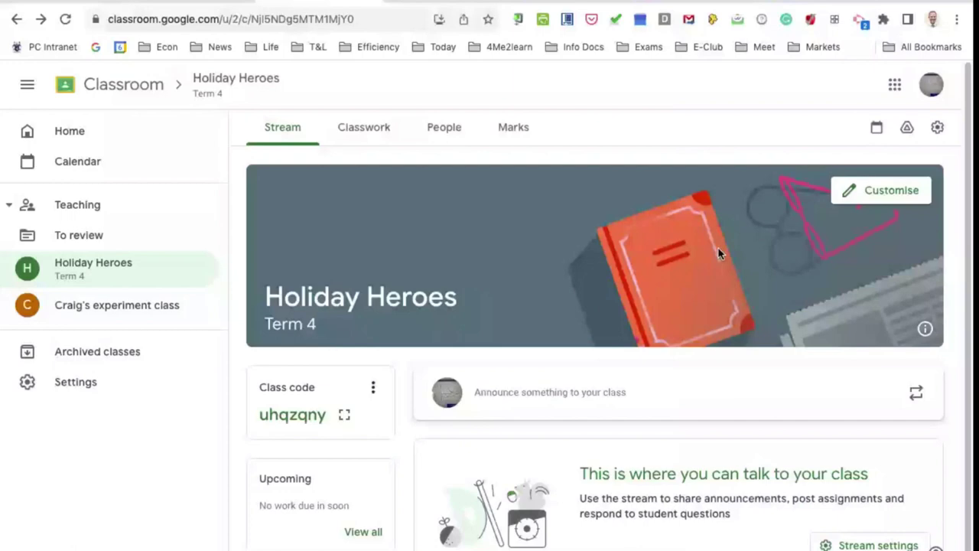
- Upload banknotes.jpeg from the computer's Pictures folder as the stream header image for Holiday Heroes
left_click(877, 193)
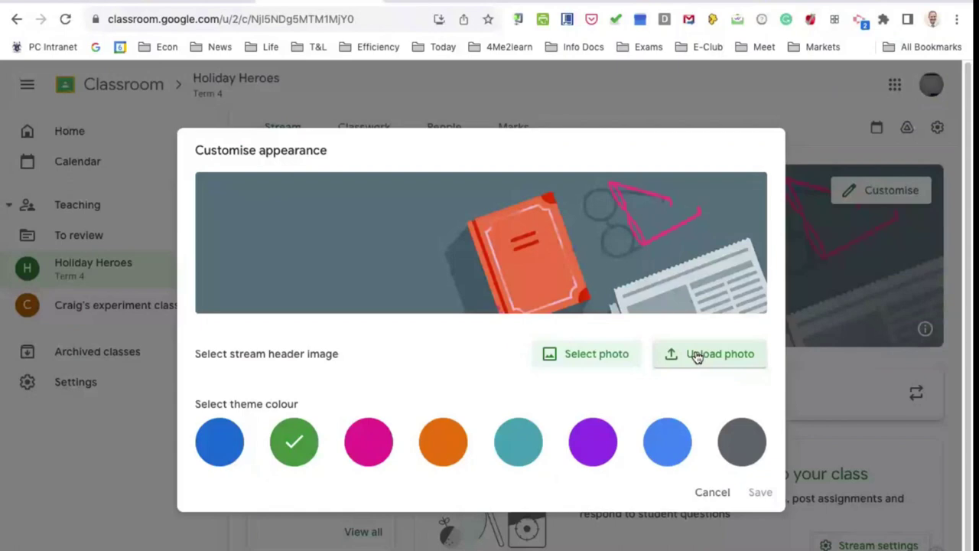
left_click(697, 357)
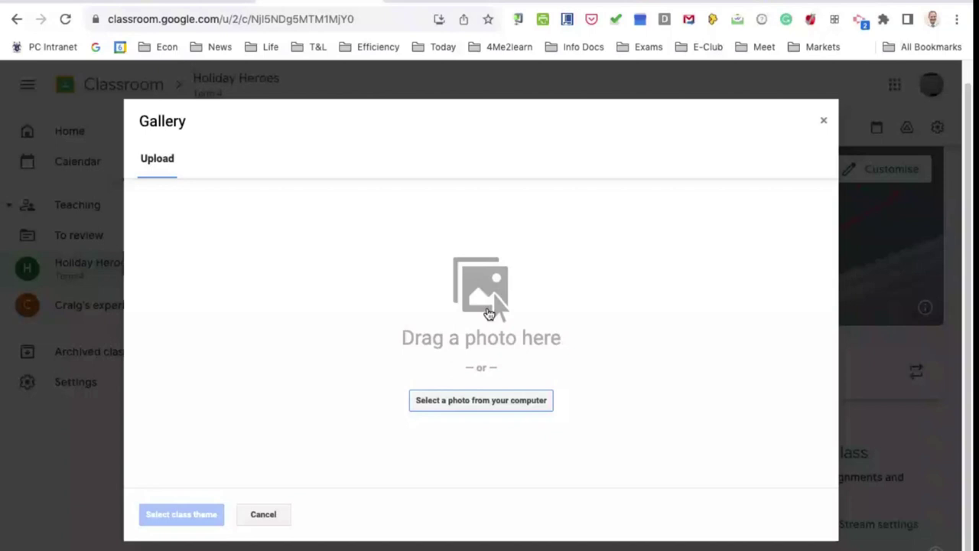
left_click(469, 401)
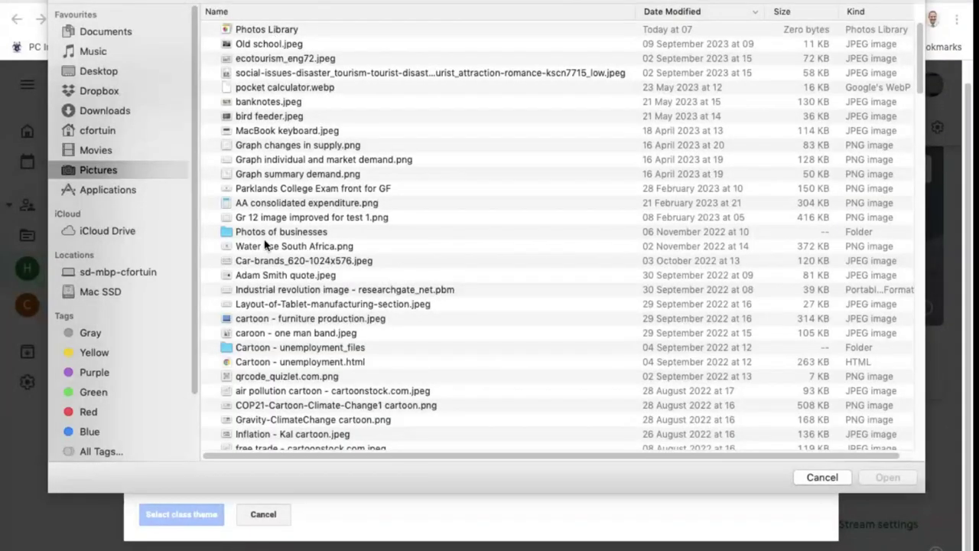
left_click(250, 103)
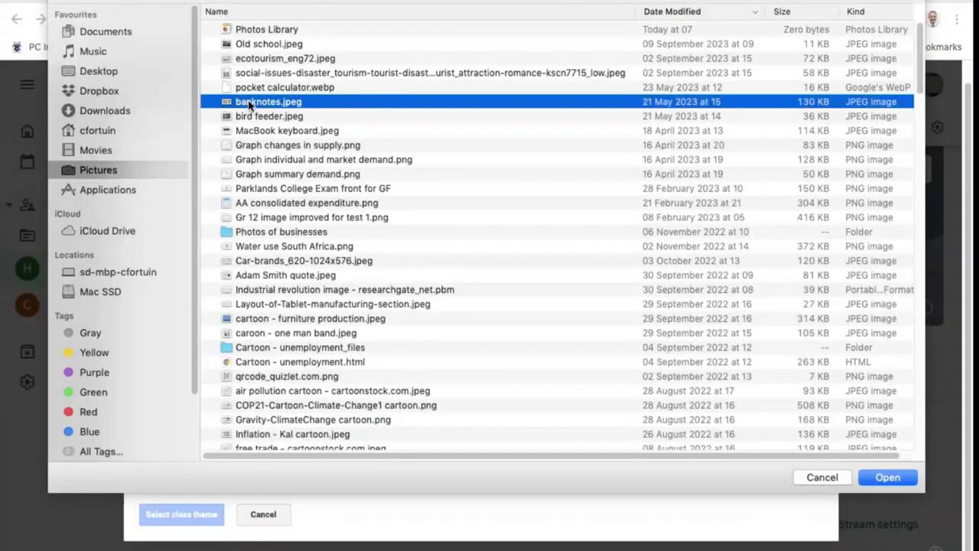
left_click(899, 476)
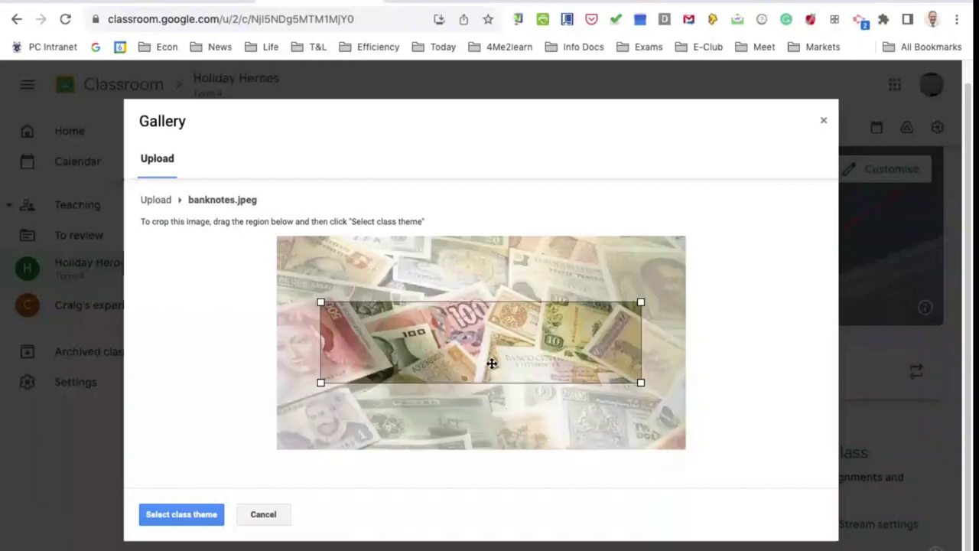
- Move the crop region to the left edge of the banknotes picture, slightly above its middle, and apply it as the class theme
left_click_drag(492, 364, 552, 265)
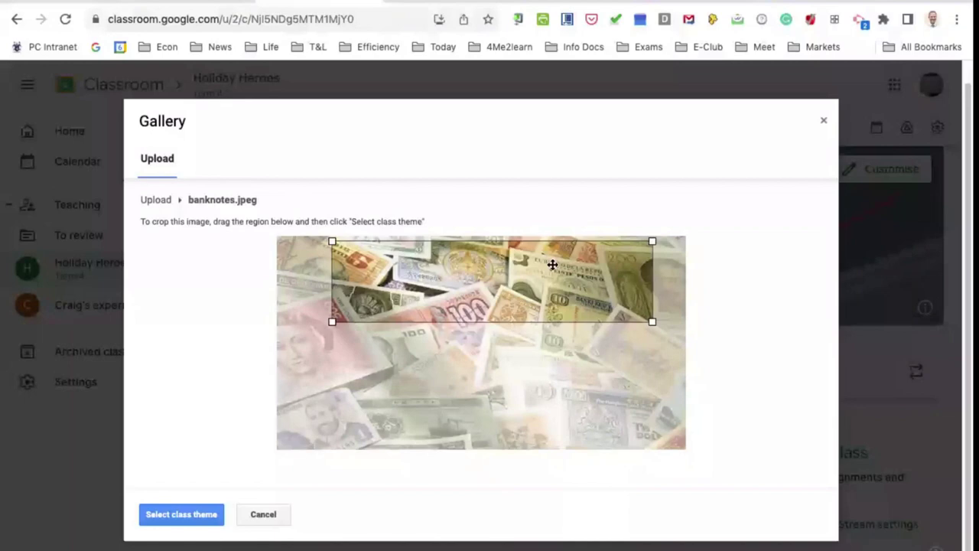
left_click_drag(552, 265, 496, 306)
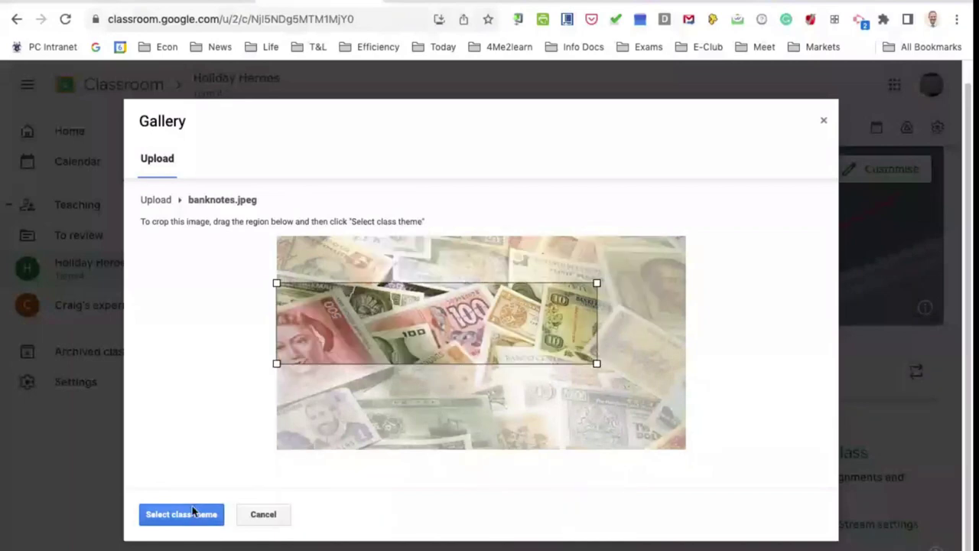
left_click(192, 511)
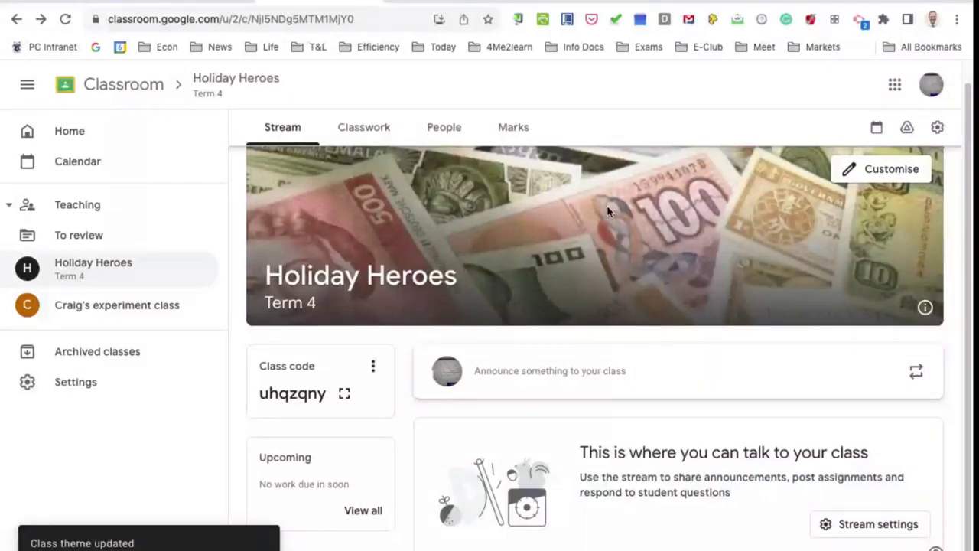
scroll(747, 242, "down", 1)
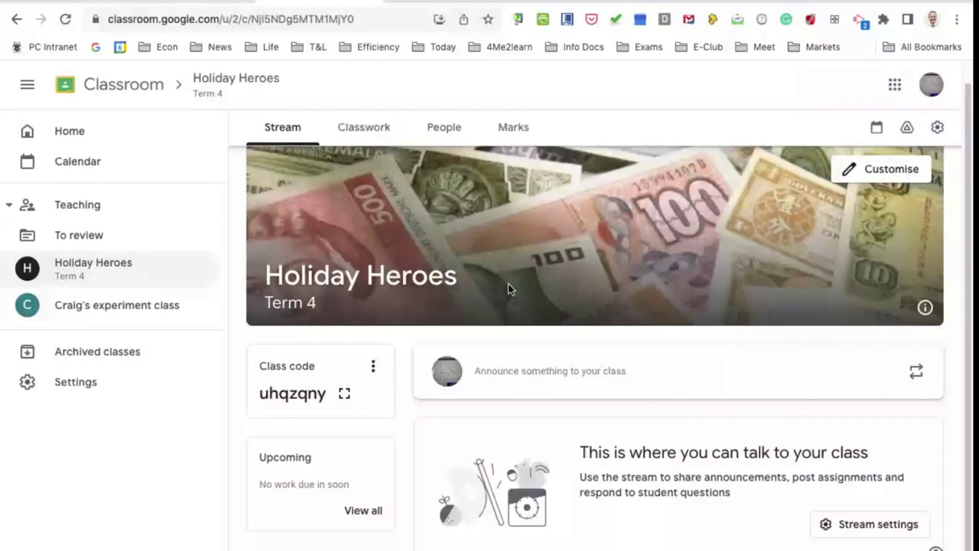
- Look at the People page and the Holiday Heroes class settings, from class details to the Meet link section, and close the settings
left_click(445, 130)
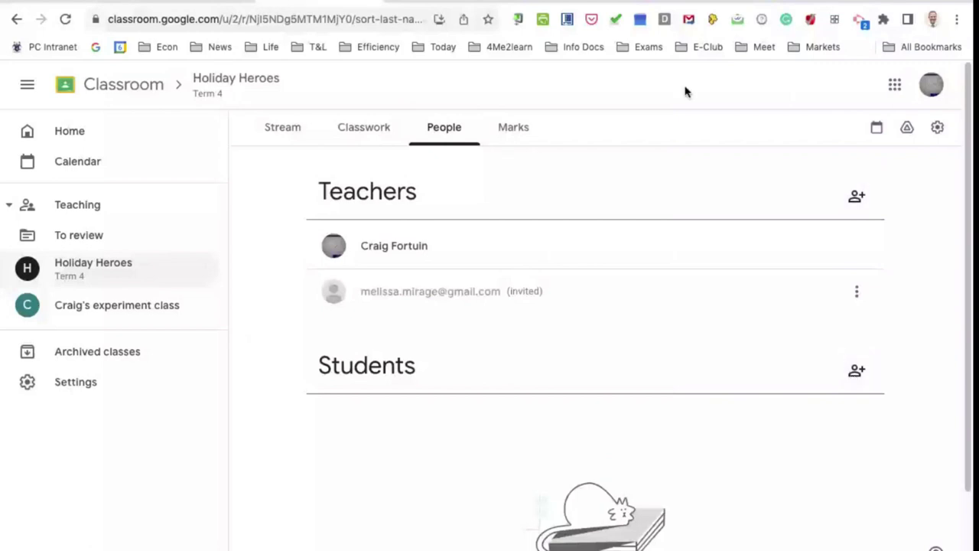
left_click(366, 128)
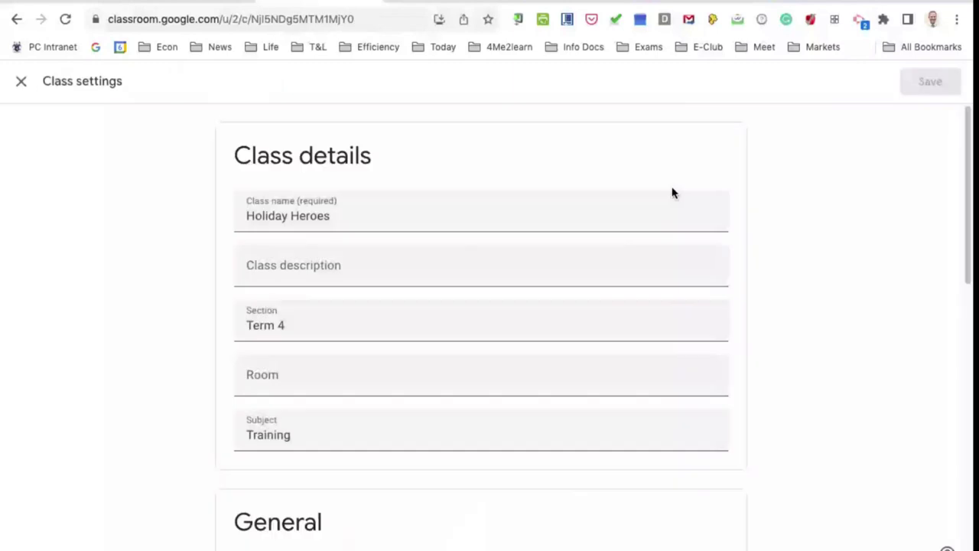
scroll(413, 243, "down", 1)
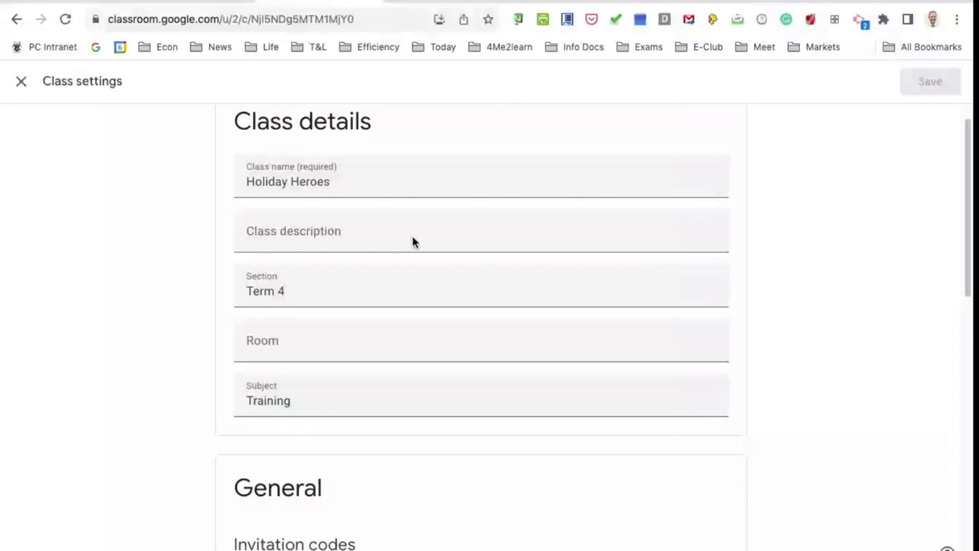
scroll(327, 381, "down", 5)
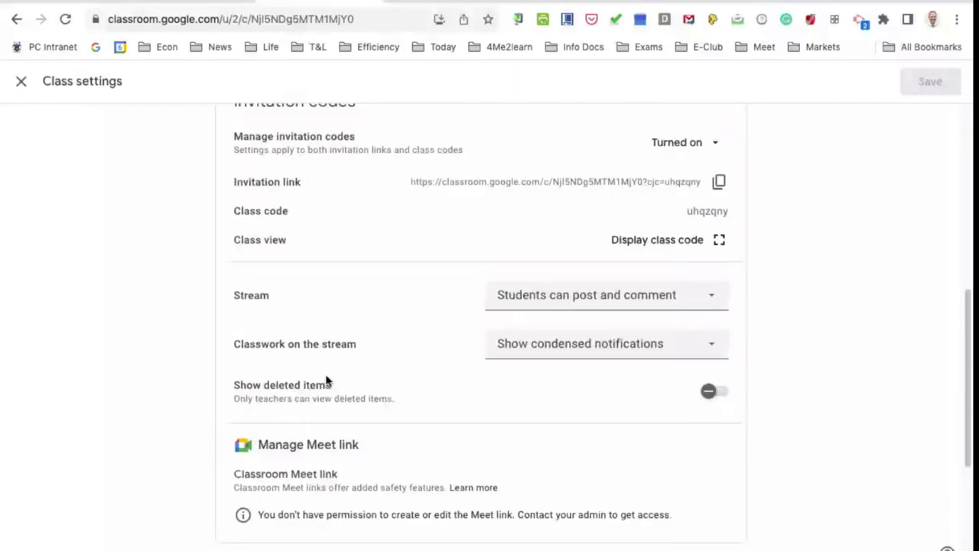
left_click(22, 80)
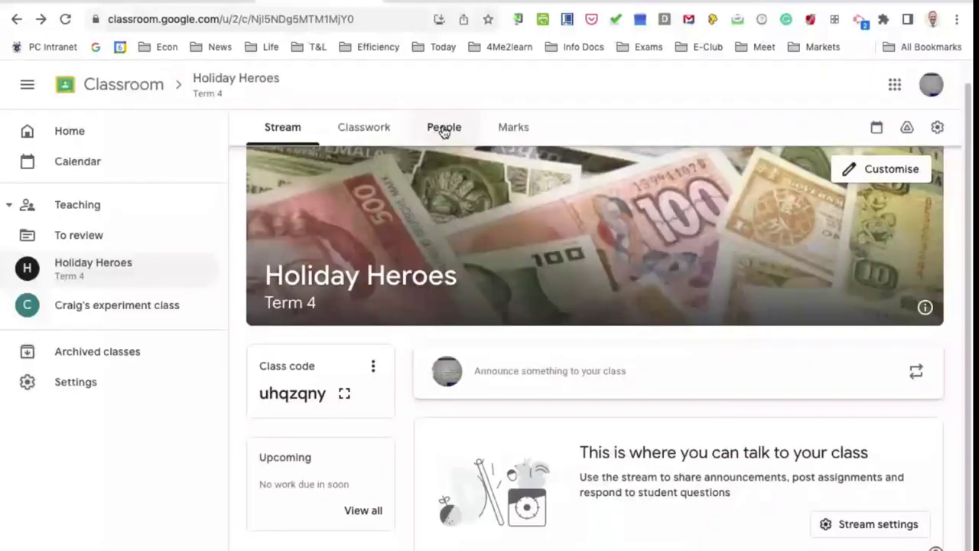
- Copy the invitation link from the Holiday Heroes student invitation on the People page, and close the invitation
left_click(444, 130)
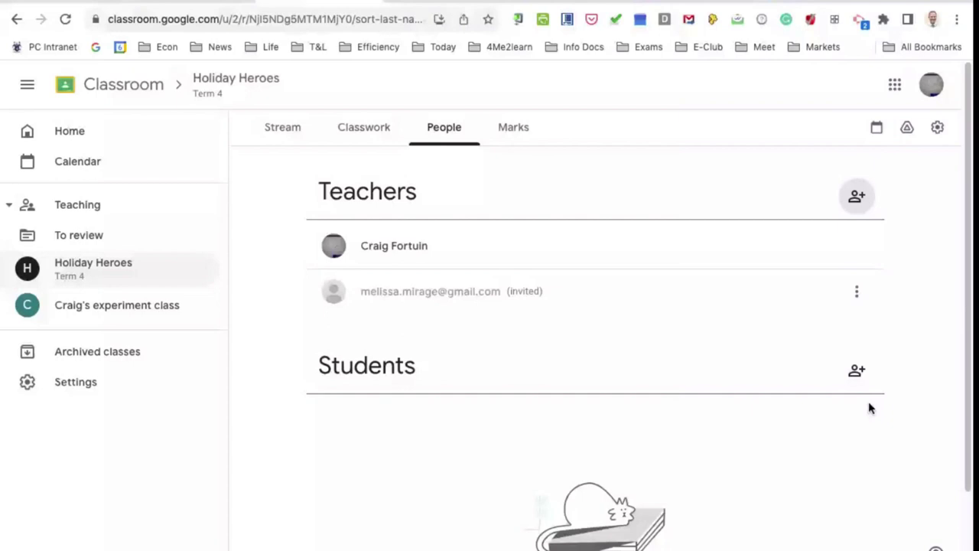
left_click(857, 371)
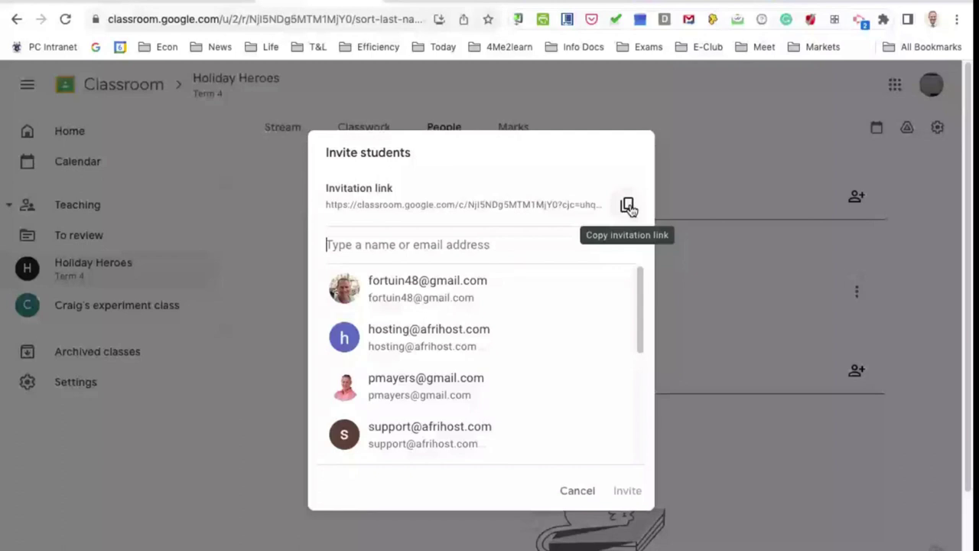
left_click(628, 207)
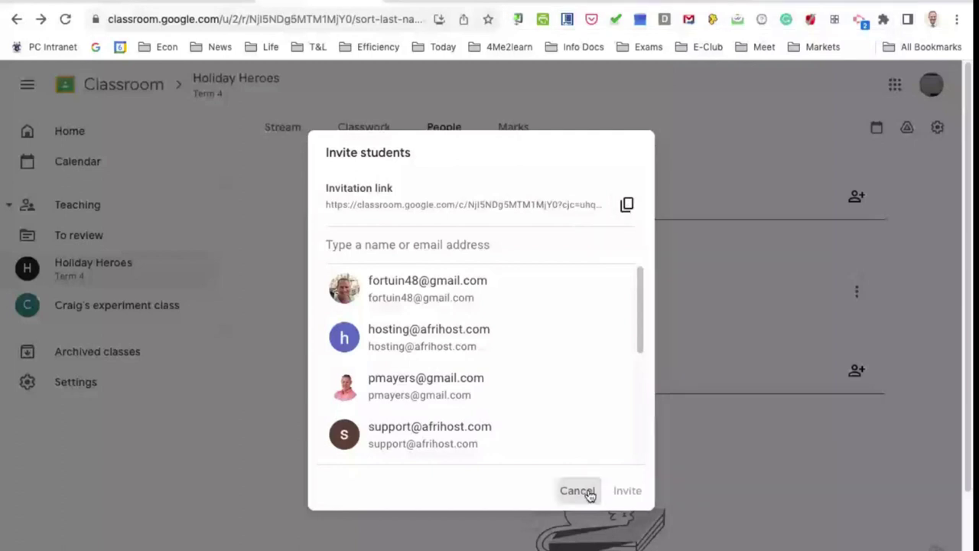
left_click(848, 479)
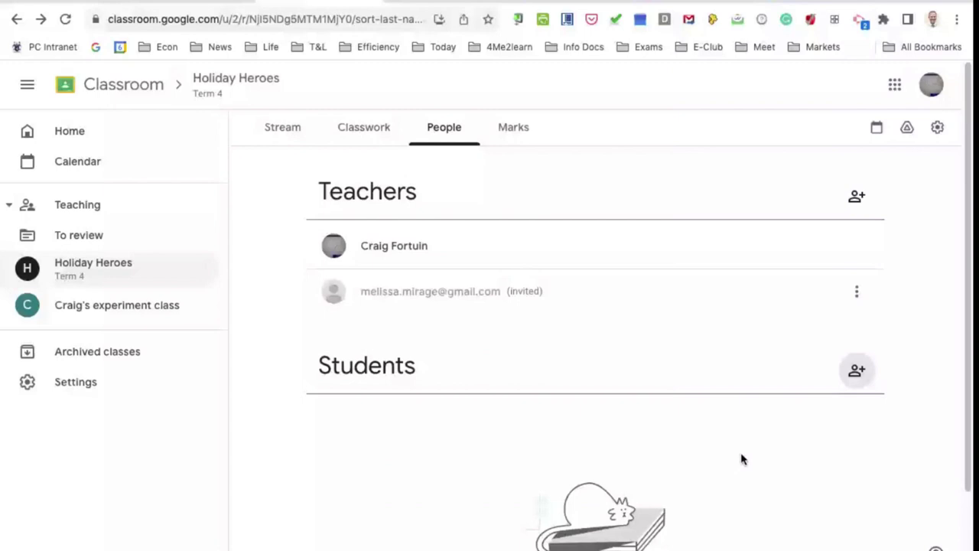
key("Return")
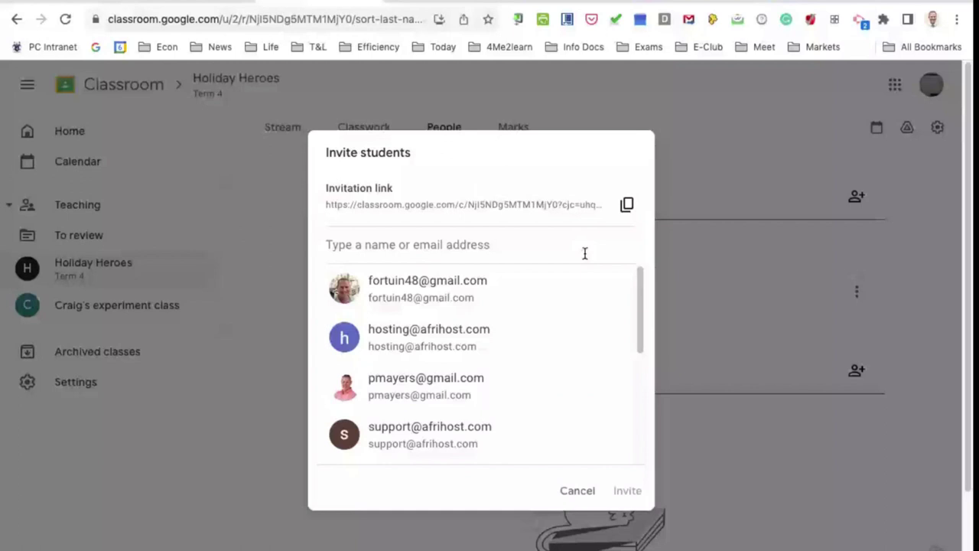
key("Escape")
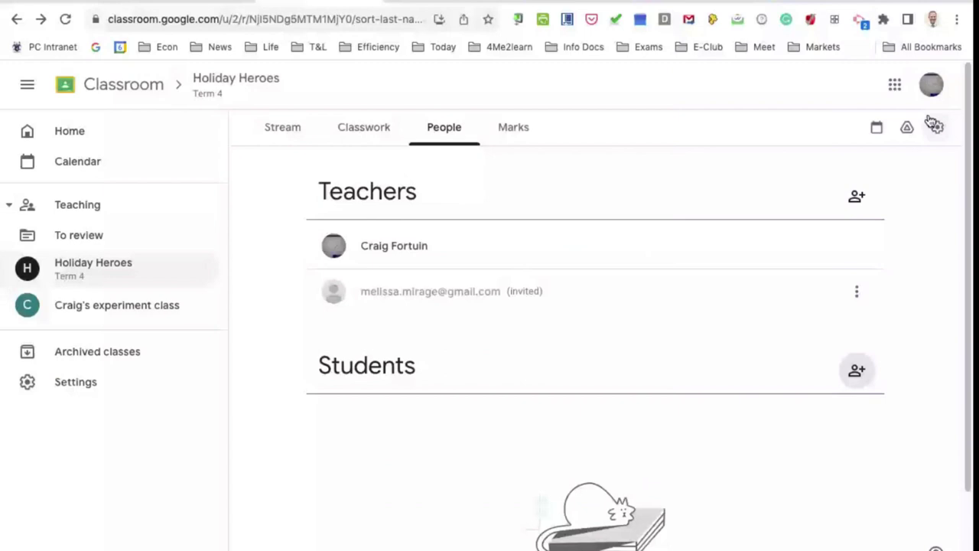
- Reset the invitation code of Holiday Heroes twice in the class settings
left_click(935, 126)
scroll(473, 220, "down", 5)
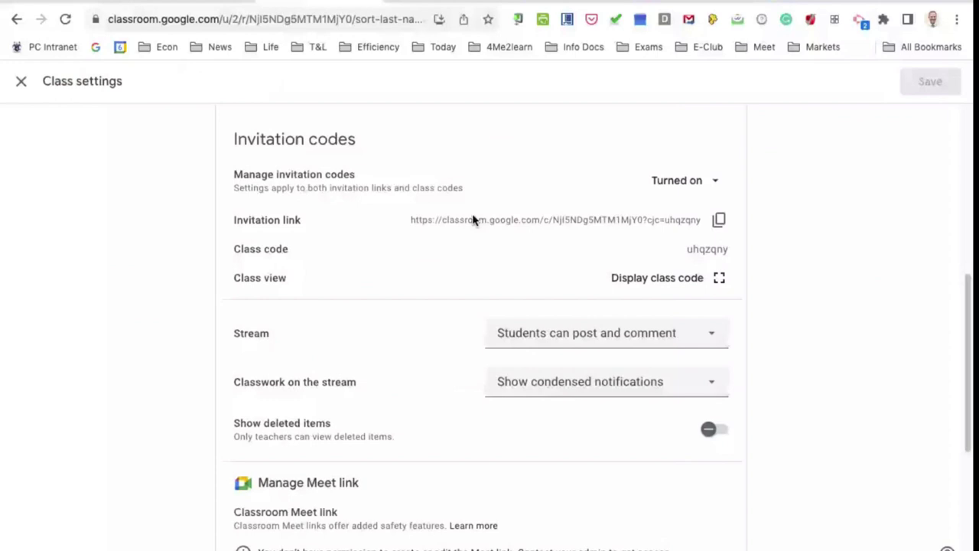
scroll(473, 219, "down", 1)
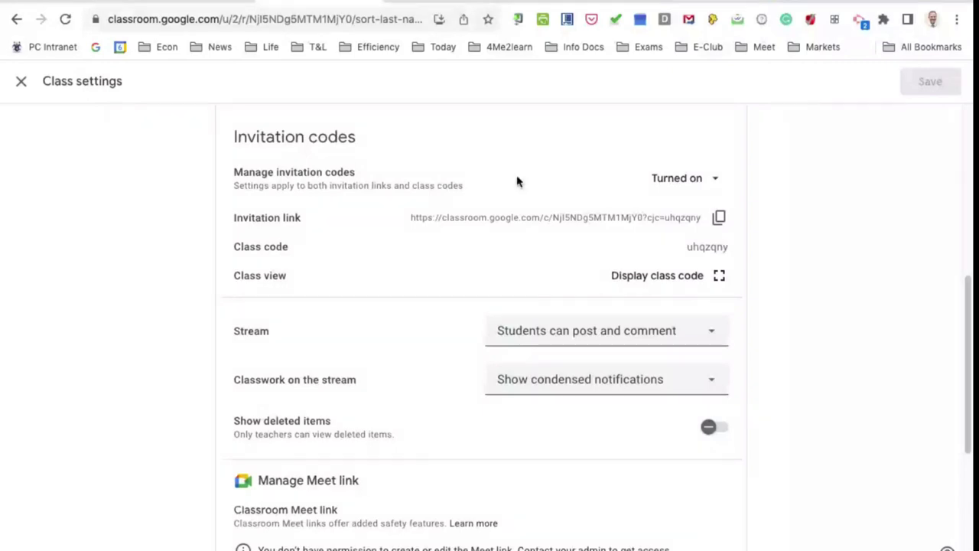
left_click(707, 184)
left_click(681, 254)
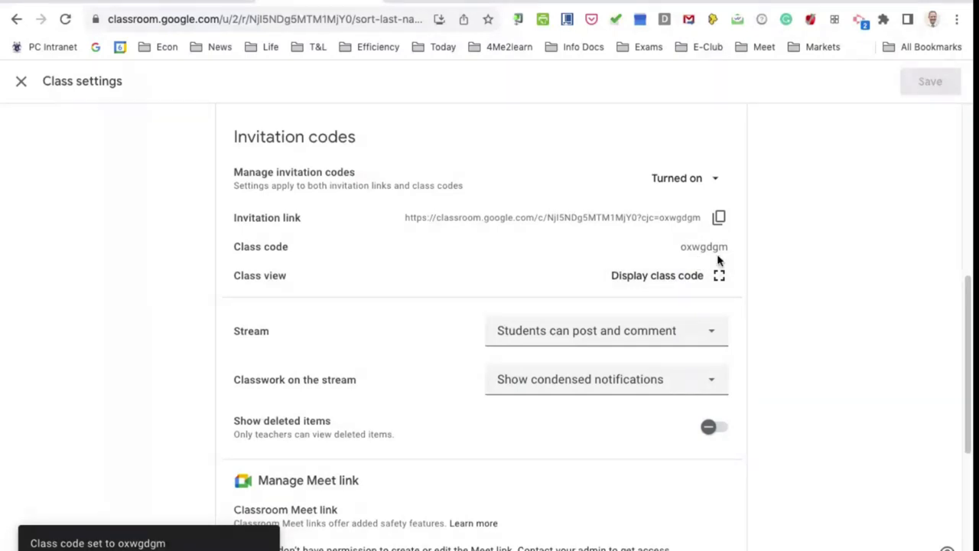
left_click(719, 180)
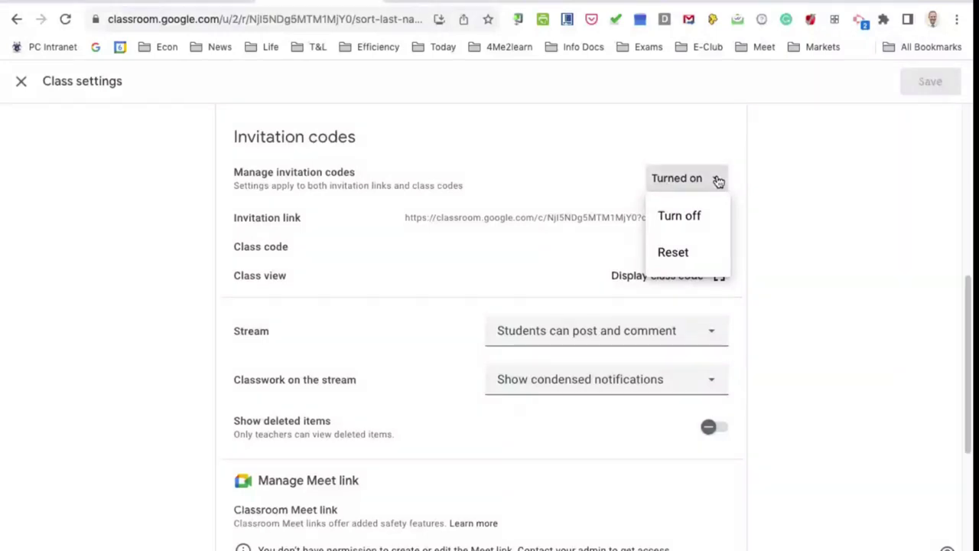
left_click(683, 252)
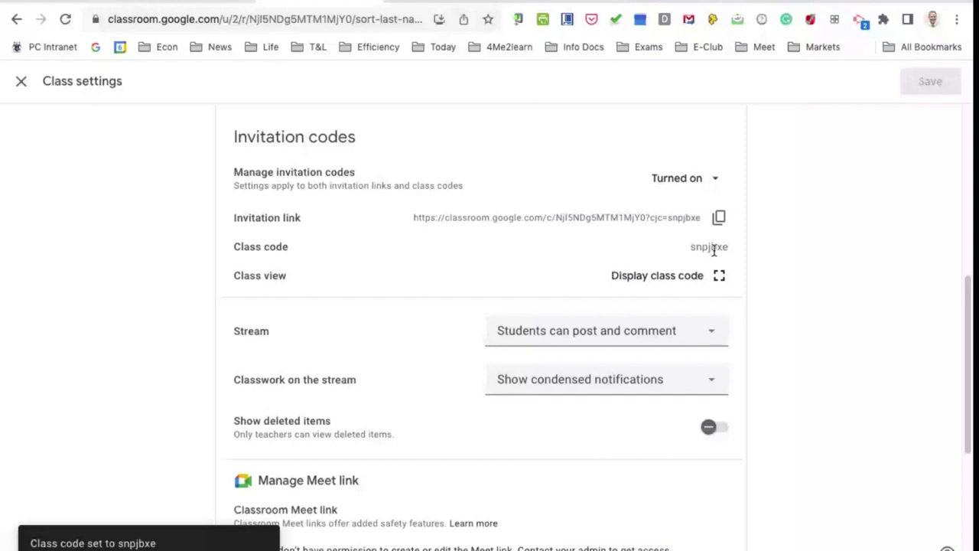
- Display the class code enlarged, expand it to full screen, and return to the class settings
left_click(688, 275)
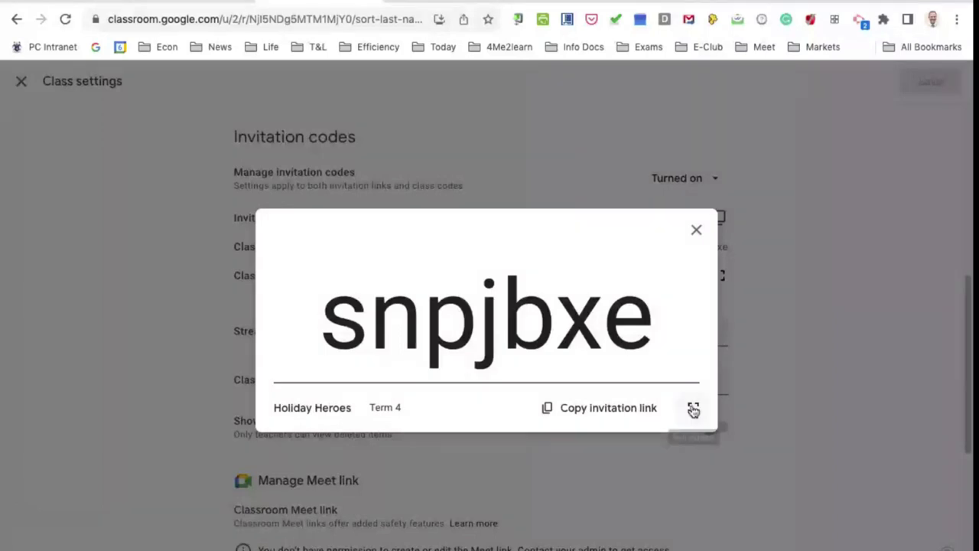
left_click(693, 410)
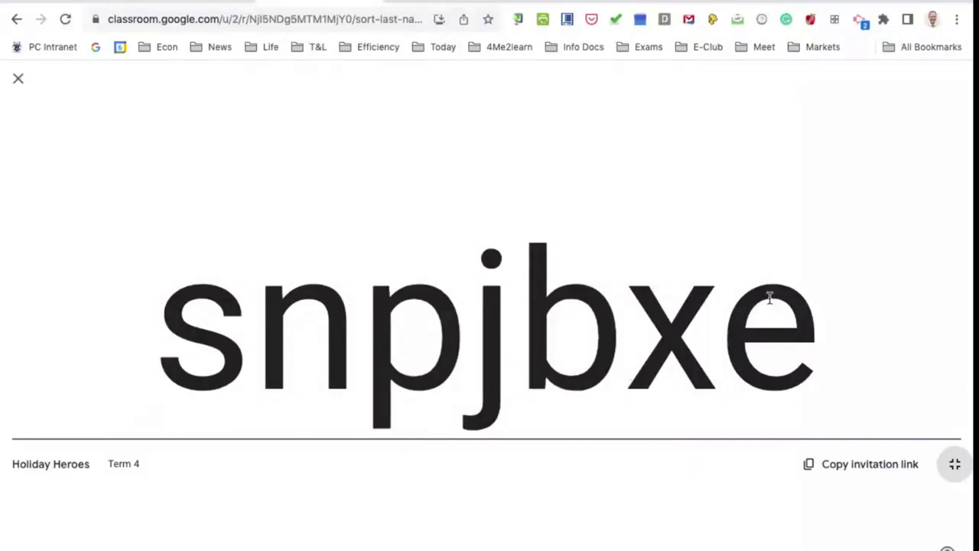
left_click(15, 77)
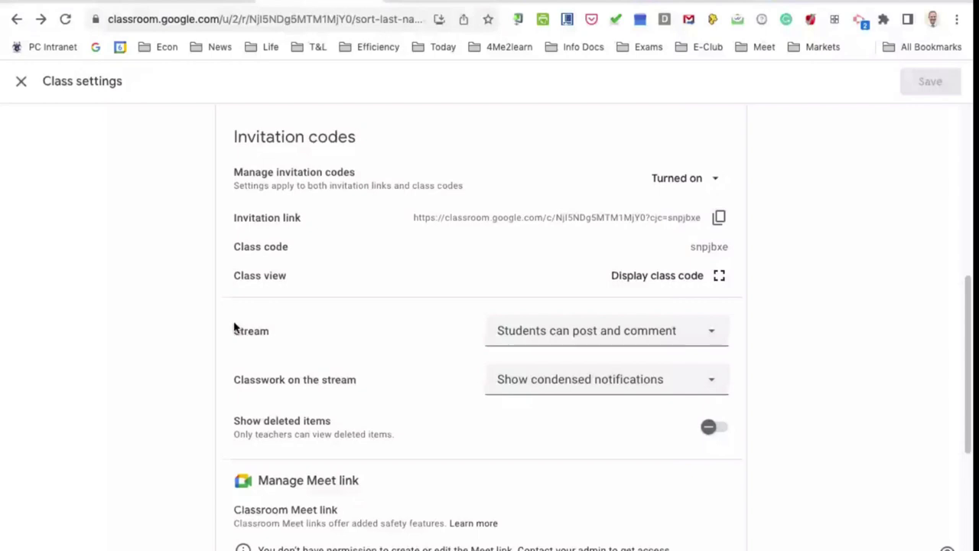
- Look at the available options for student posting on the Stream and for classwork notifications on the stream
left_click(627, 335)
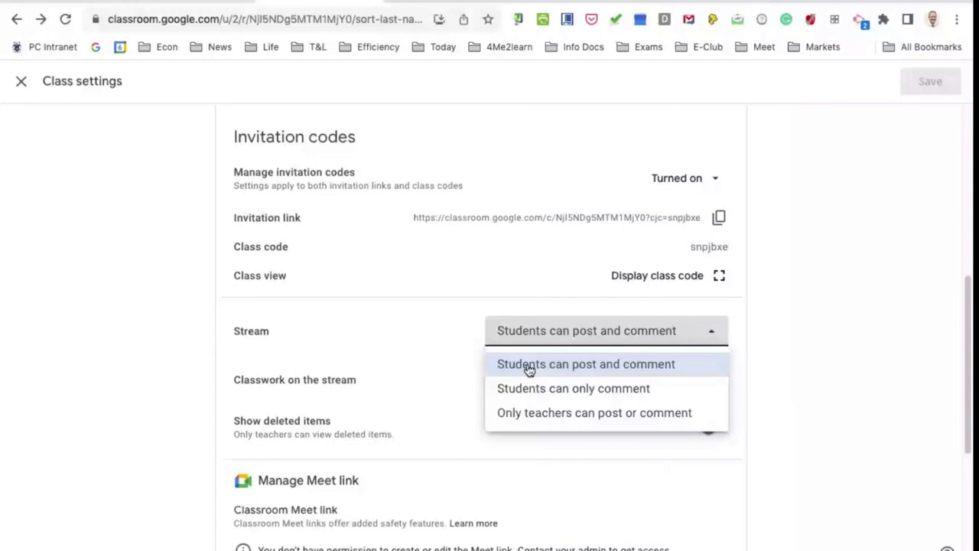
left_click(755, 376)
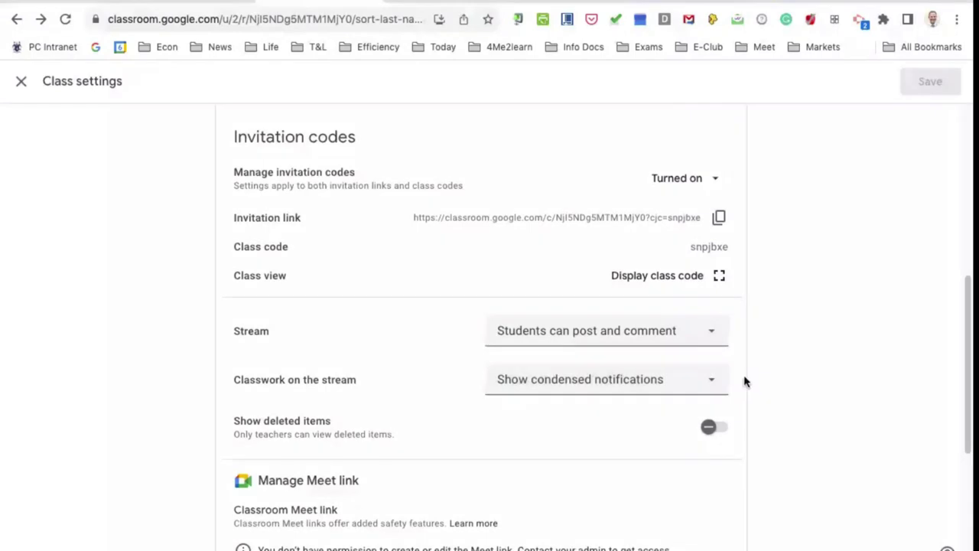
left_click(717, 381)
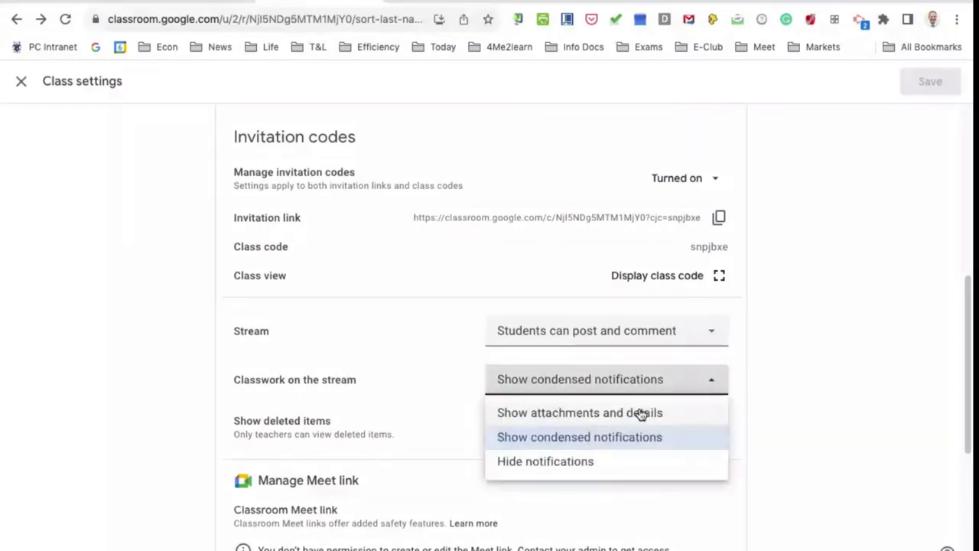
scroll(802, 434, "down", 5)
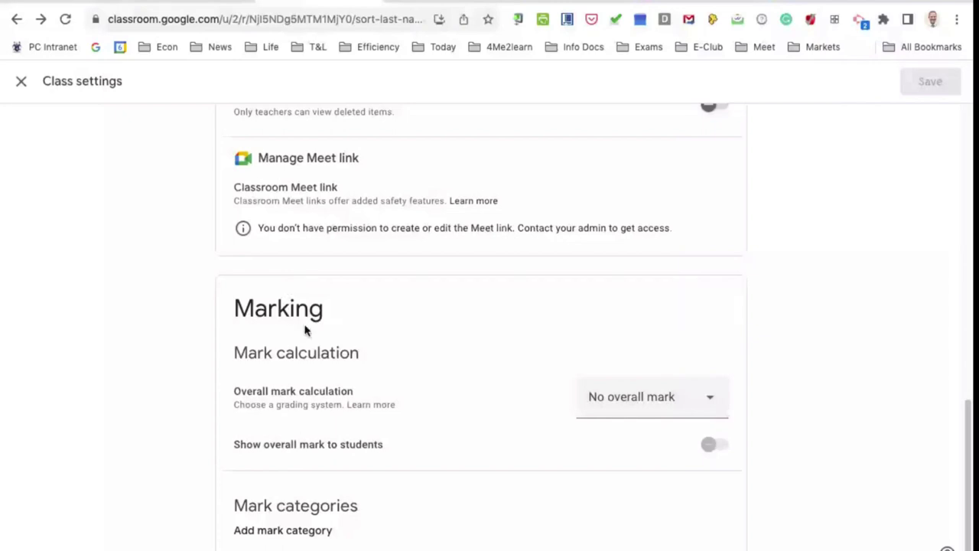
- Set the overall mark calculation to Weighted by category and turn on showing the overall mark to students
left_click_drag(304, 330, 345, 354)
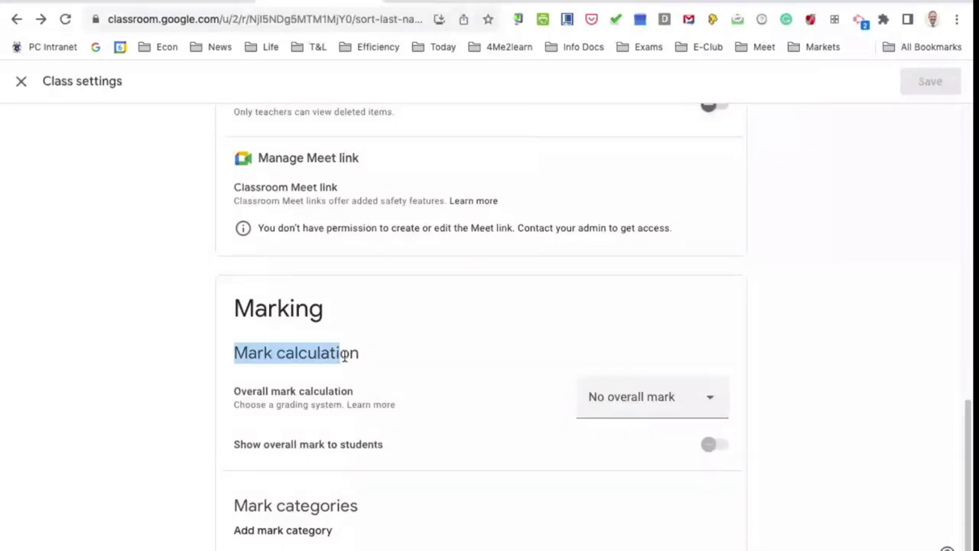
left_click(361, 354)
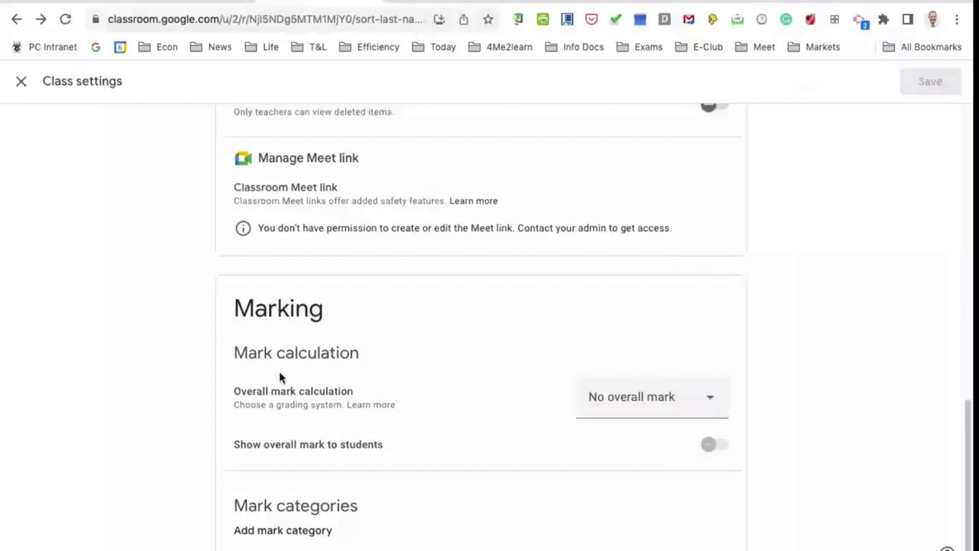
left_click(665, 399)
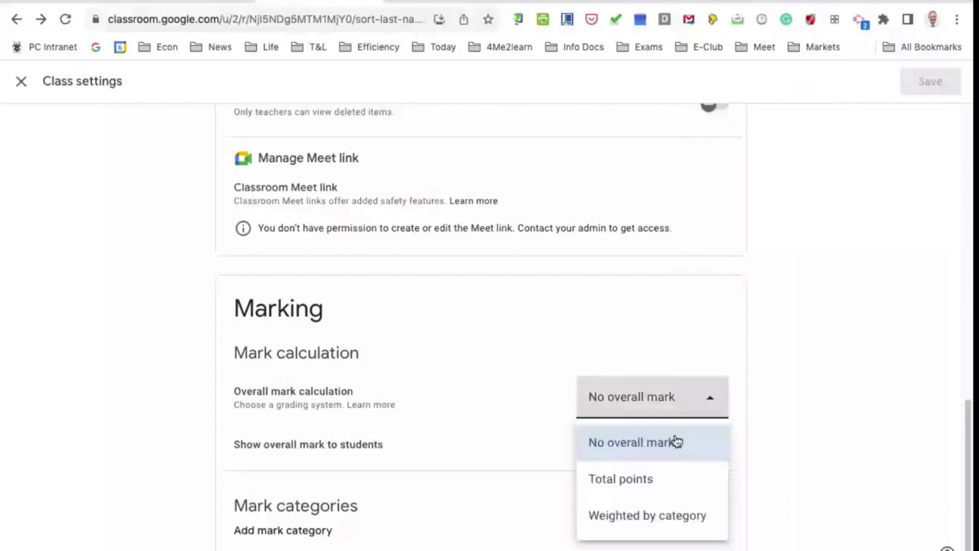
left_click(628, 517)
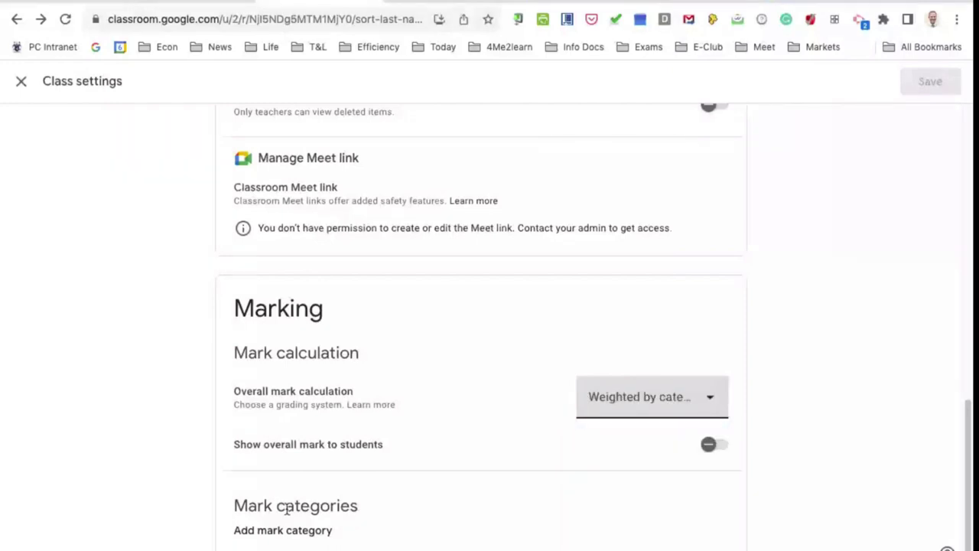
left_click(322, 446)
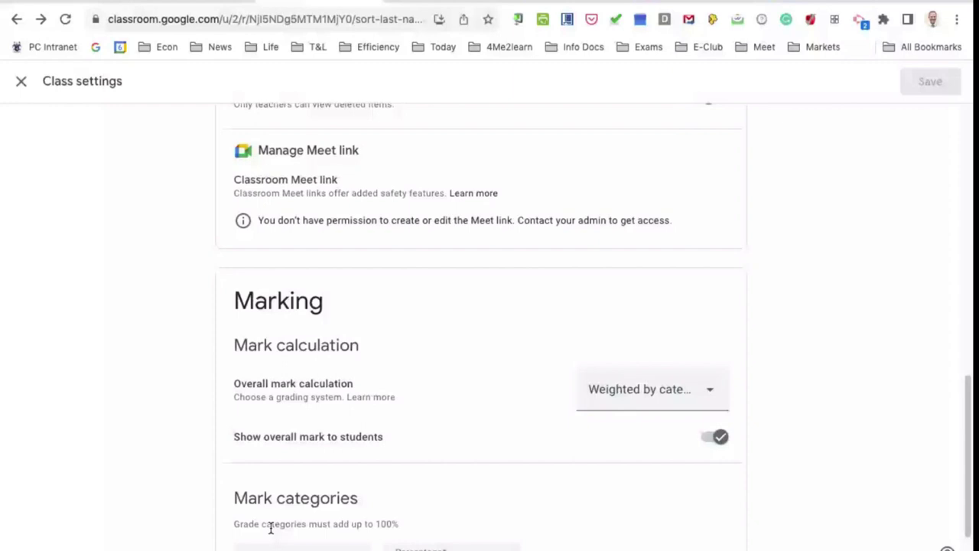
- Add a mark category named Tasks with a percentage of 20%
type("Task")
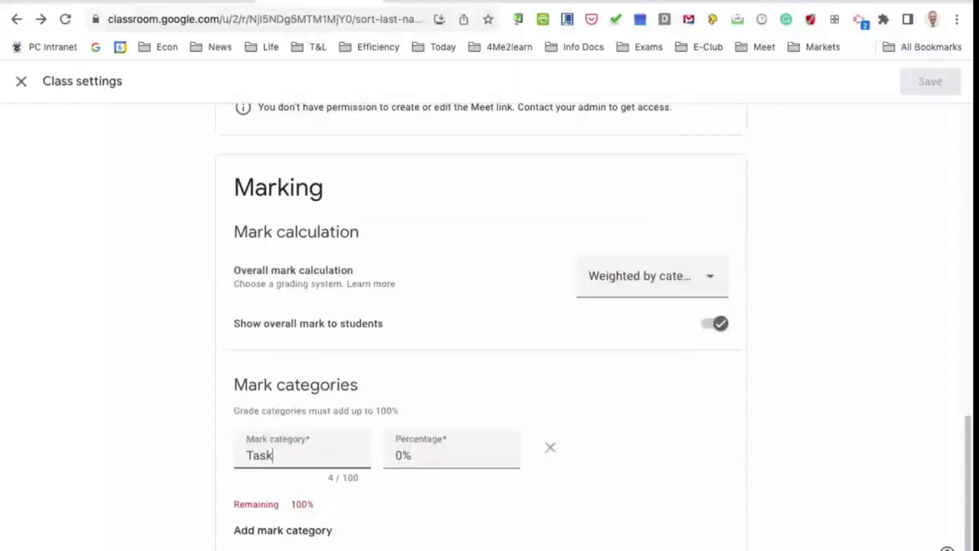
type("s")
left_click(395, 457)
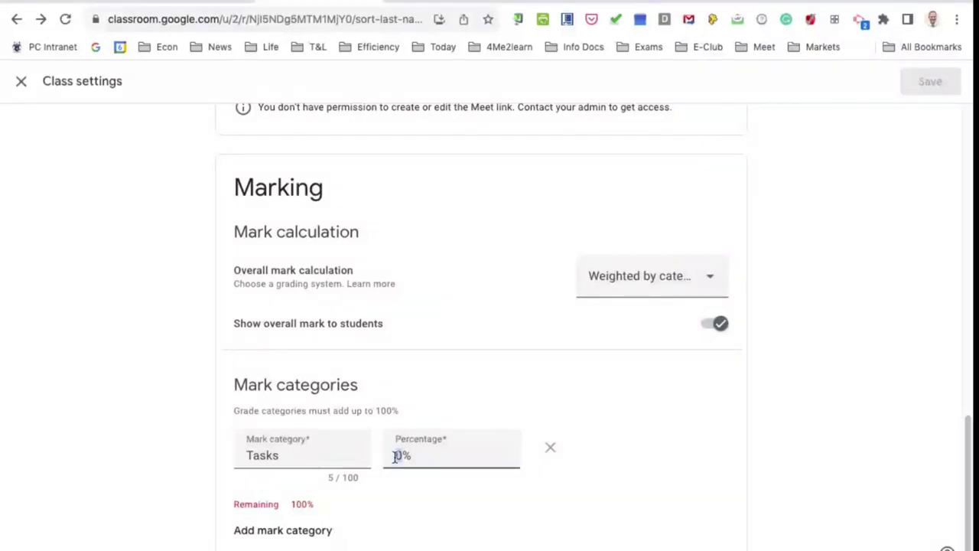
type("20")
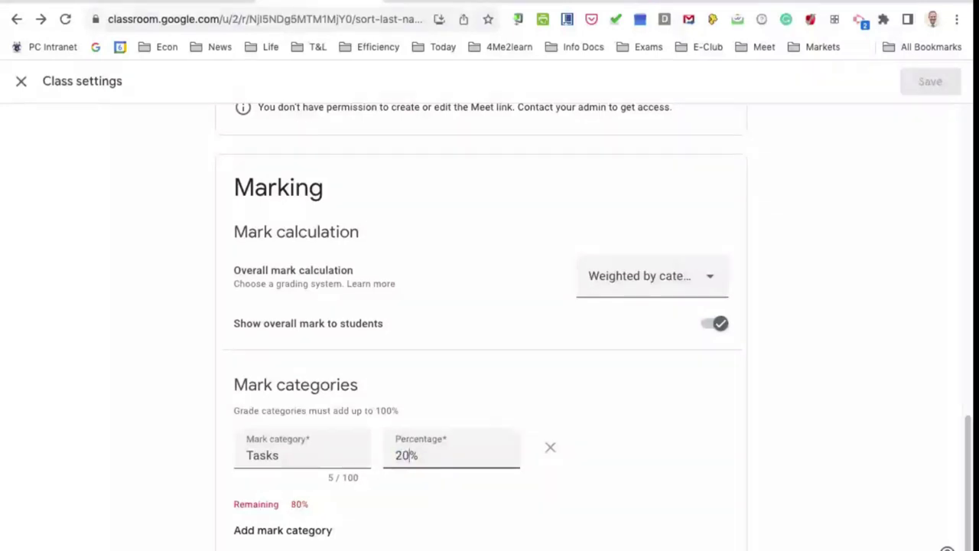
- Add a second mark category named Test with a percentage of 70%
left_click(293, 531)
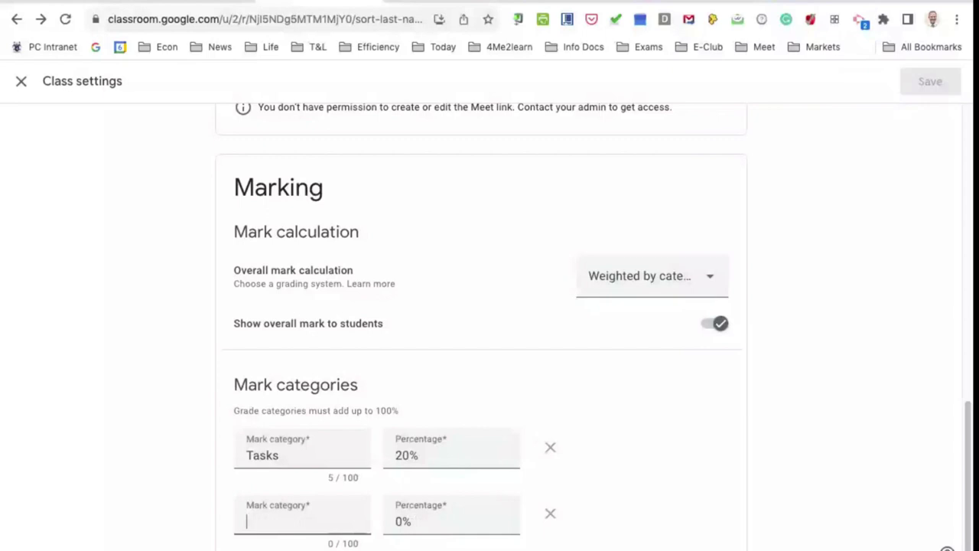
type("Test")
left_click(388, 523)
type("70")
scroll(527, 494, "down", 1)
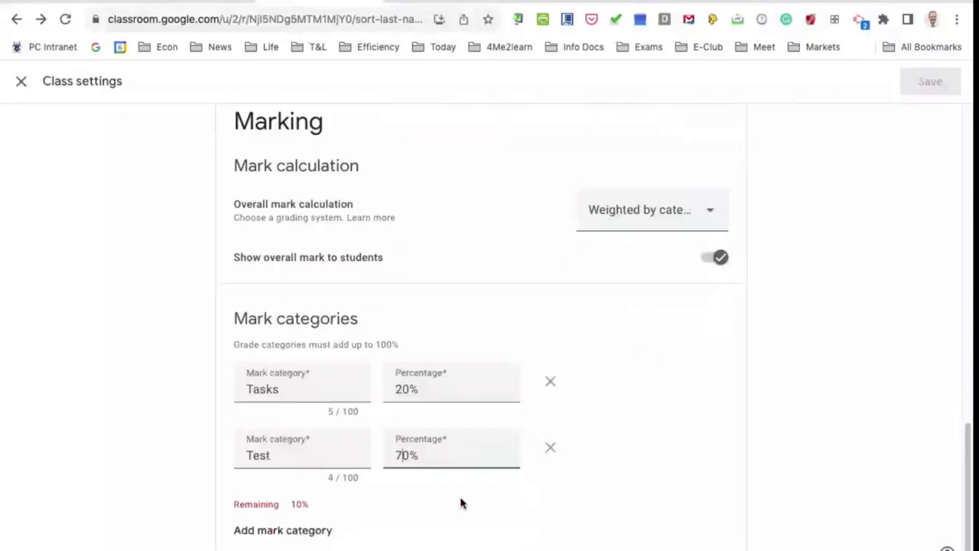
- Add a third mark category named Participation with a percentage of 10%
left_click(306, 534)
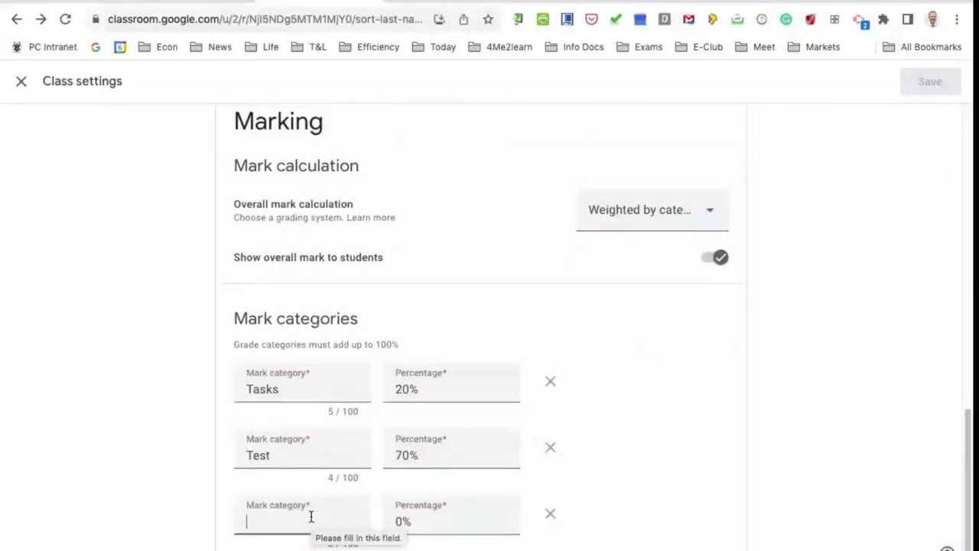
type("Prt")
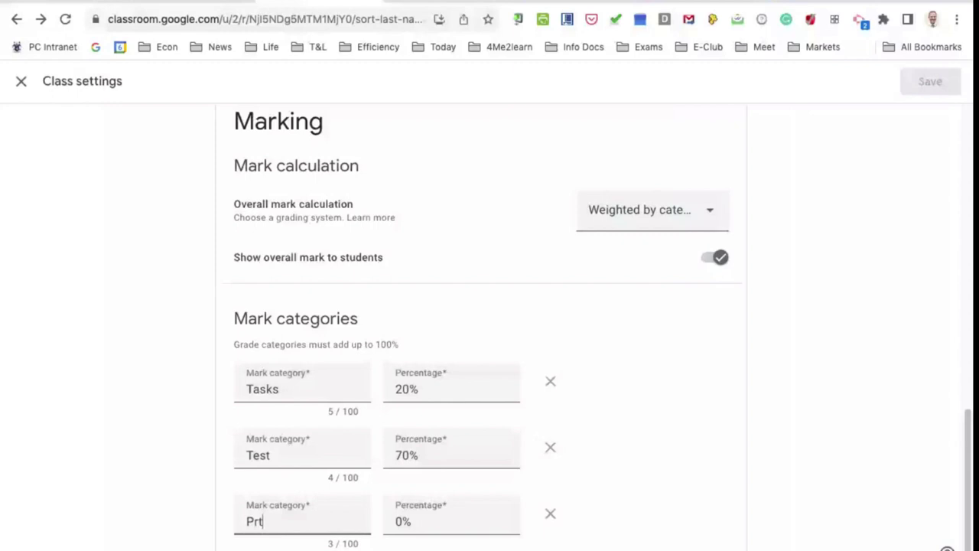
key("BackSpace")
key("BackSpace")
type("articipation")
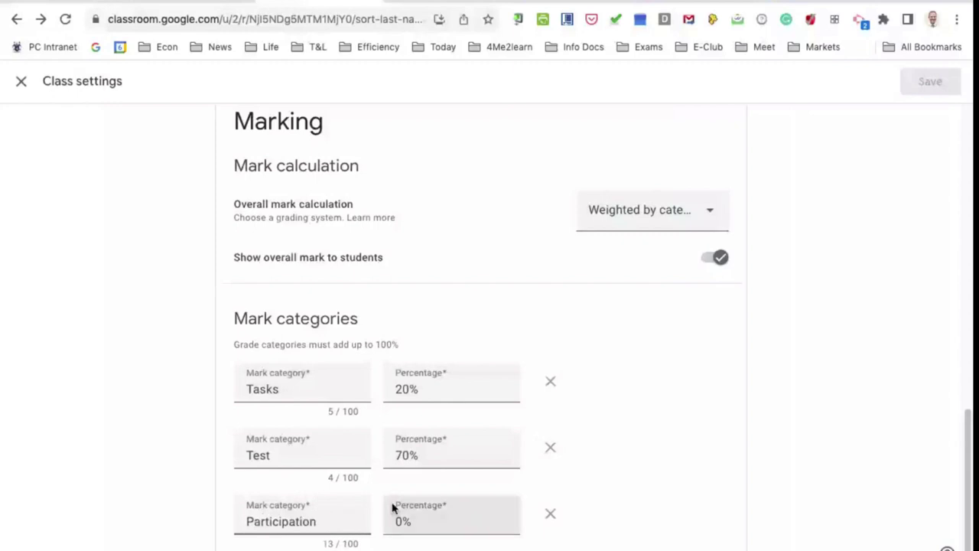
scroll(394, 490, "down", 1)
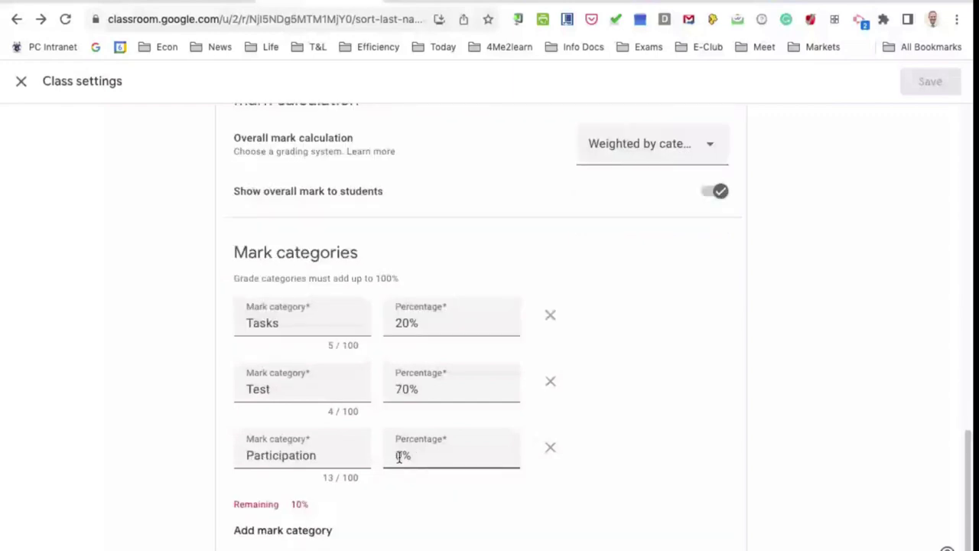
left_click(399, 457)
key("BackSpace")
type("10")
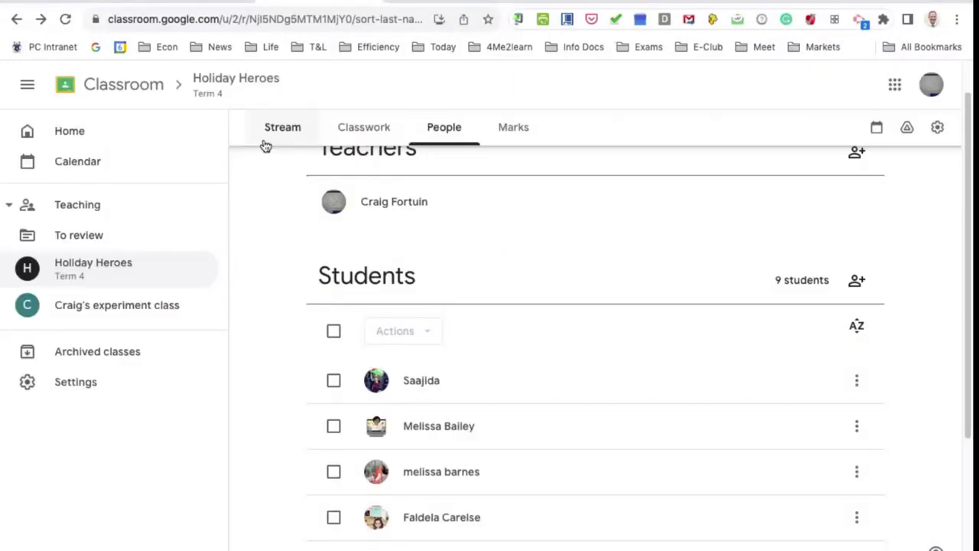
- Look at the Stream page and the list of teachers and students in Holiday Heroes
left_click(279, 128)
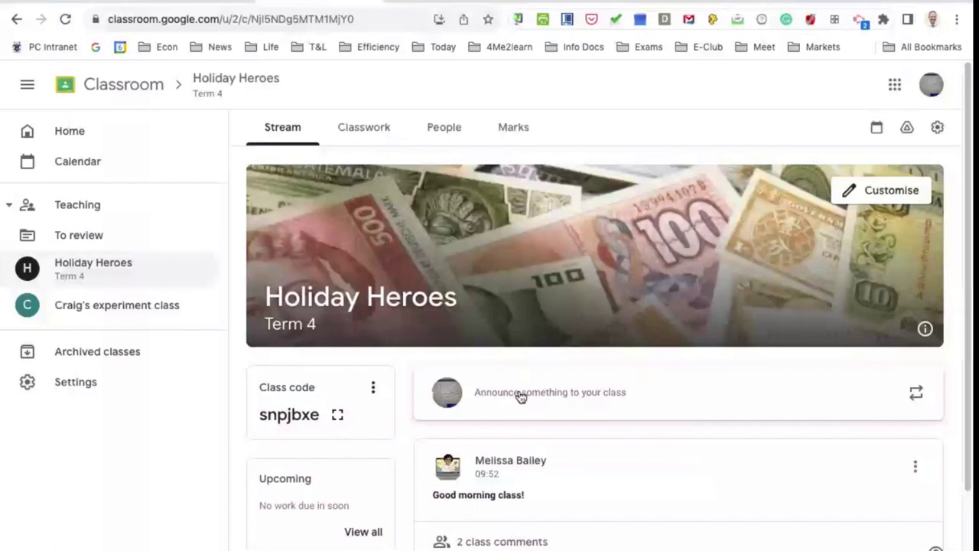
left_click(441, 136)
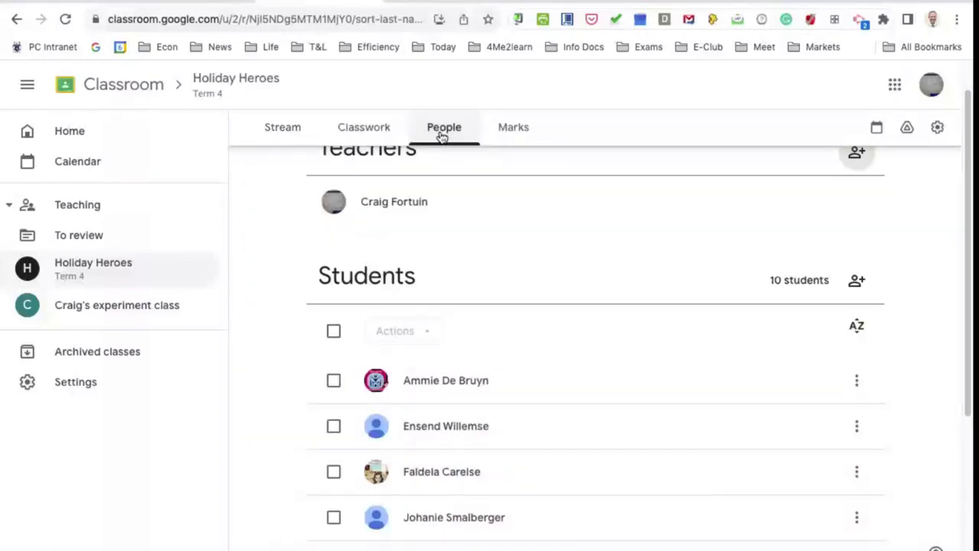
scroll(459, 249, "up", 2)
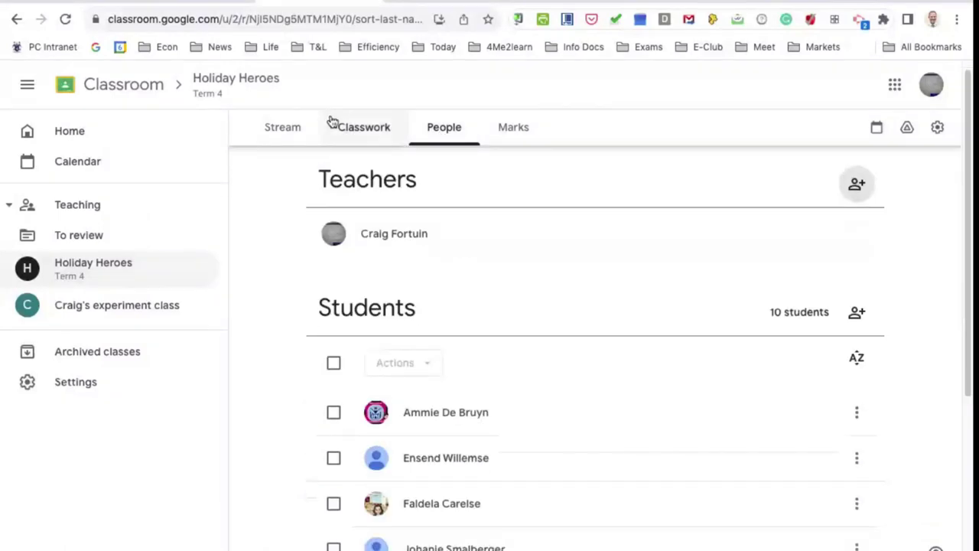
- Start a Stream announcement for Holiday Heroes reading "Remember to have your devices charged for the lesson."
left_click(310, 127)
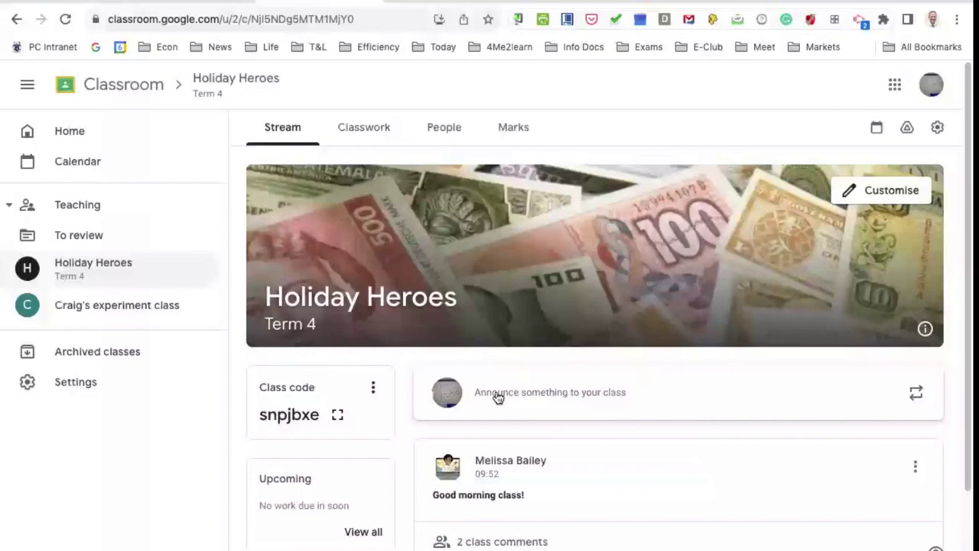
left_click(497, 394)
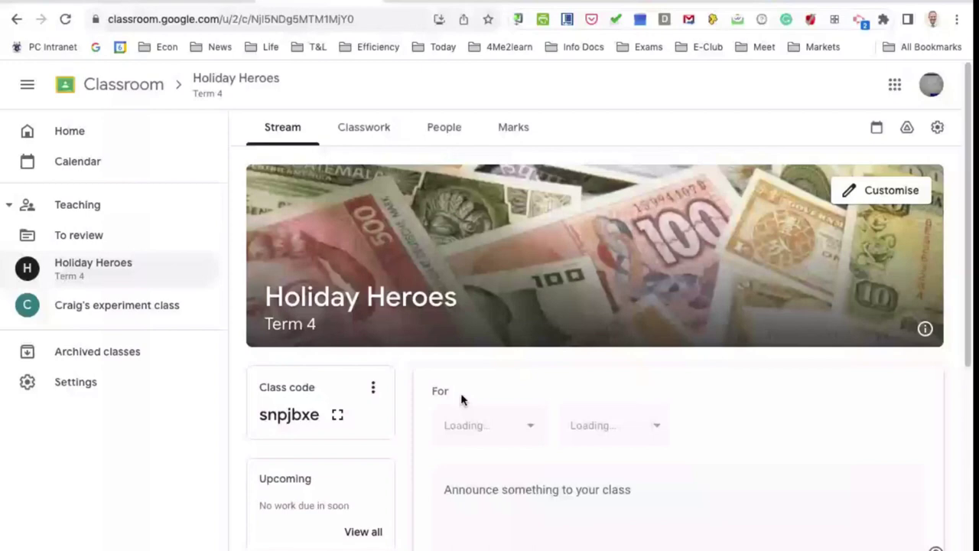
type("Remember to")
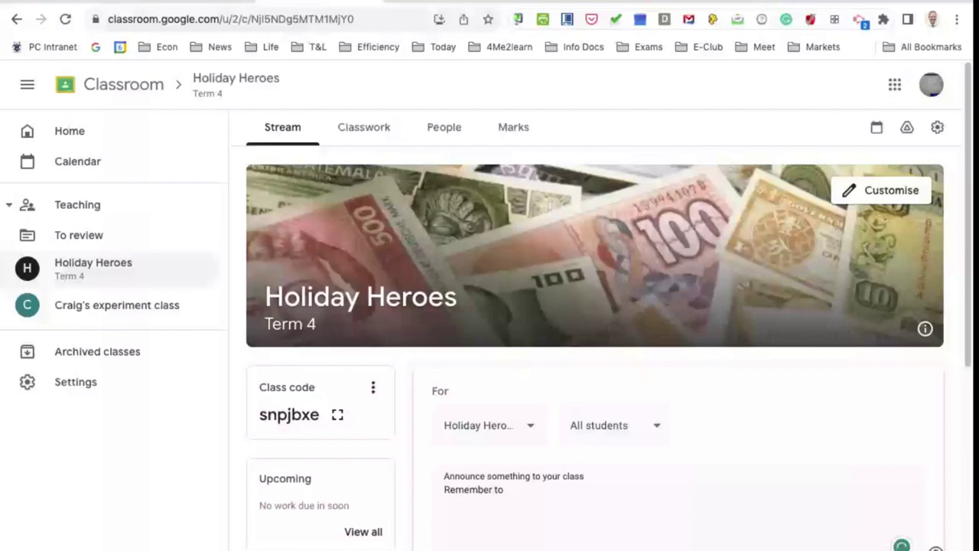
type(" have your devices char")
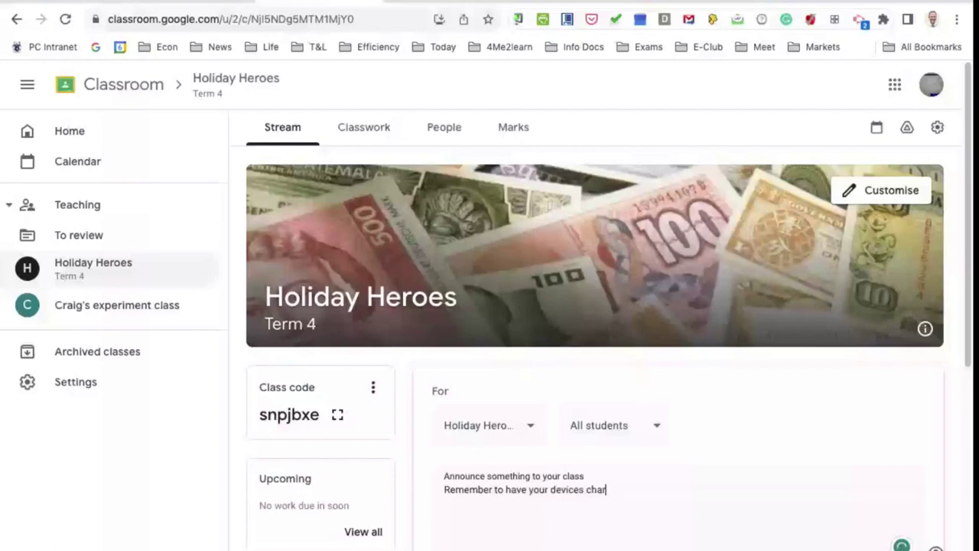
type("ged for the lesson")
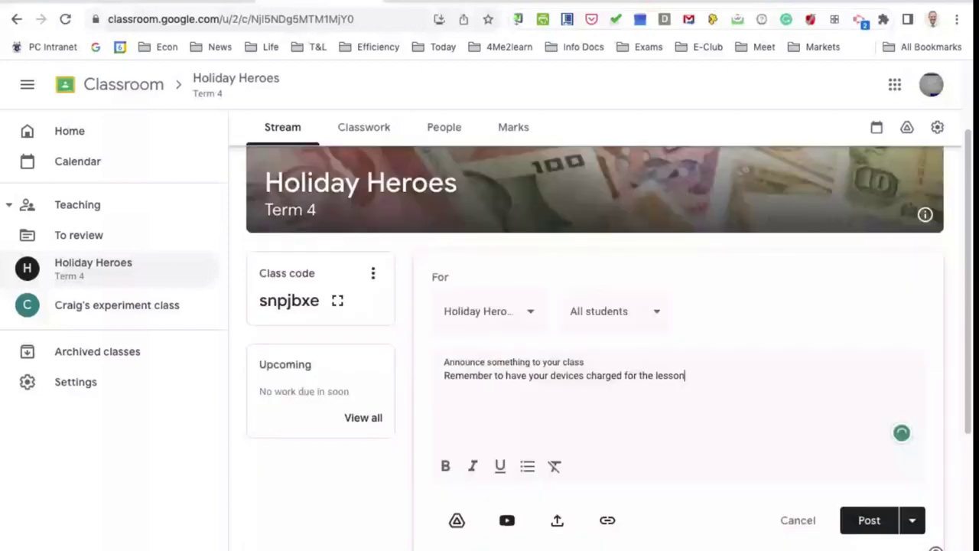
type(".")
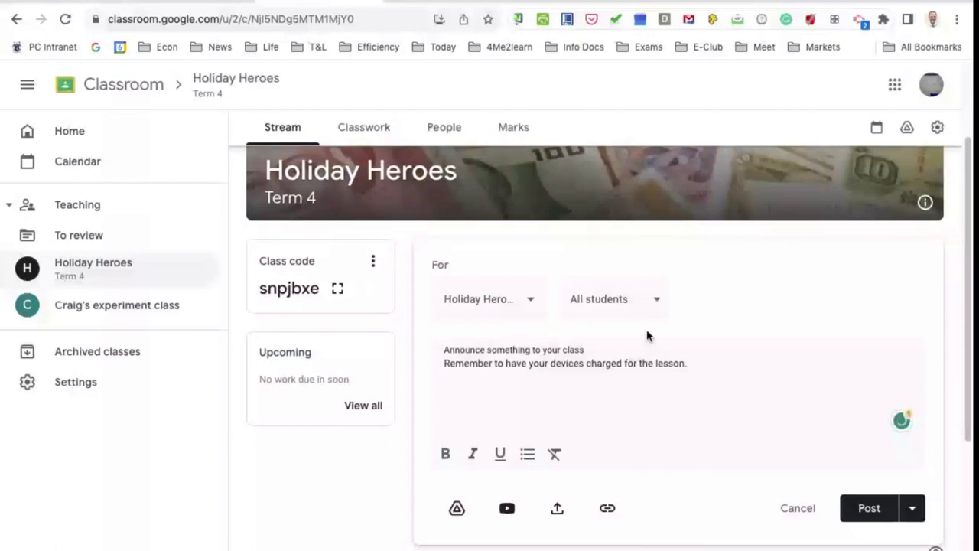
- Format the announcement text with "Remember" in bold, "have" underlined and "devices" in italics
left_click_drag(444, 363, 493, 365)
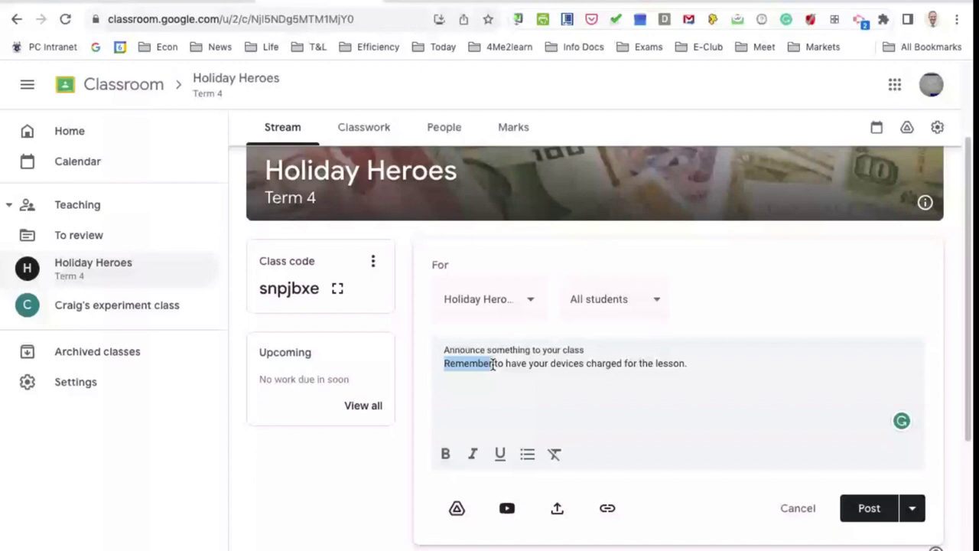
key("ctrl+b")
left_click_drag(506, 365, 530, 366)
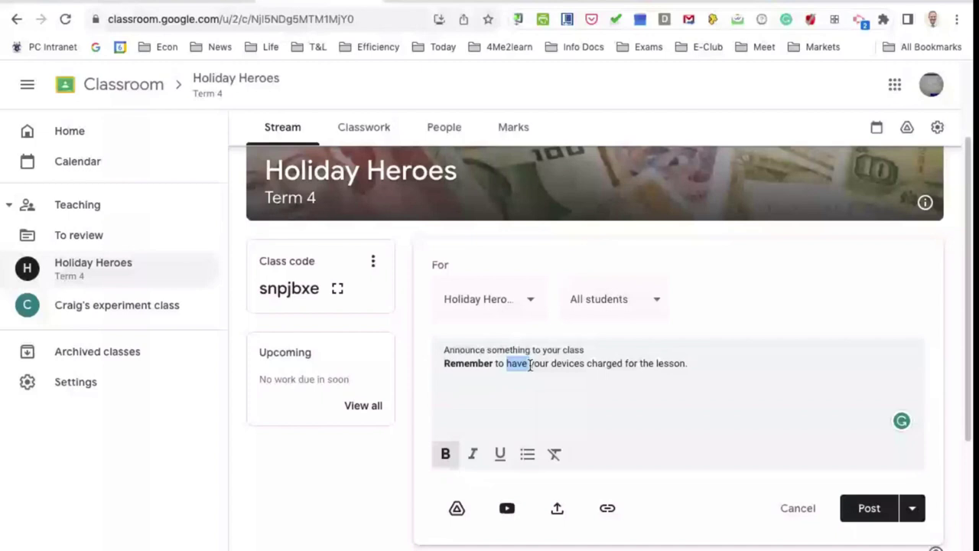
key("ctrl+u")
left_click_drag(551, 365, 567, 363)
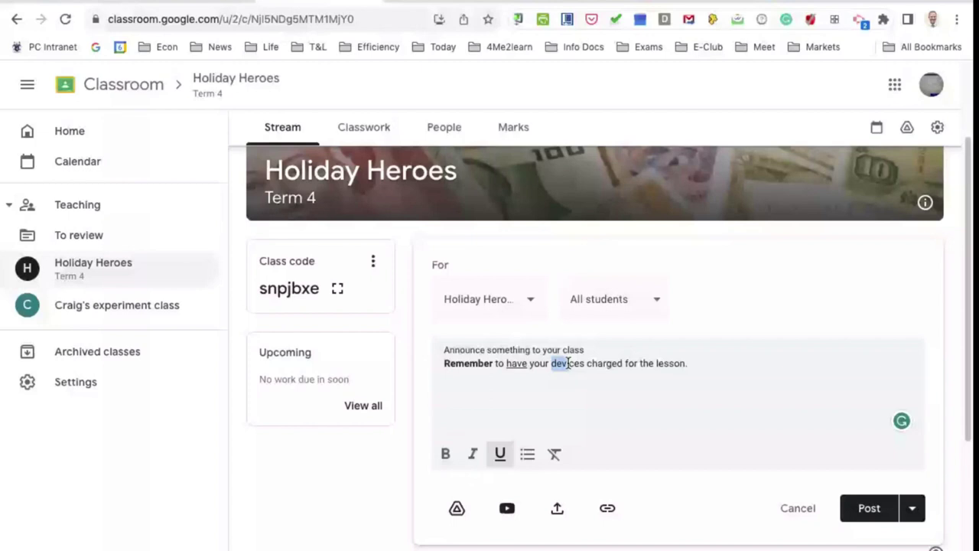
key("ctrl+i")
- Add a bulleted list below the announcement sentence with the items Charge, Be on time, Be positive! and Read the article
left_click(743, 363)
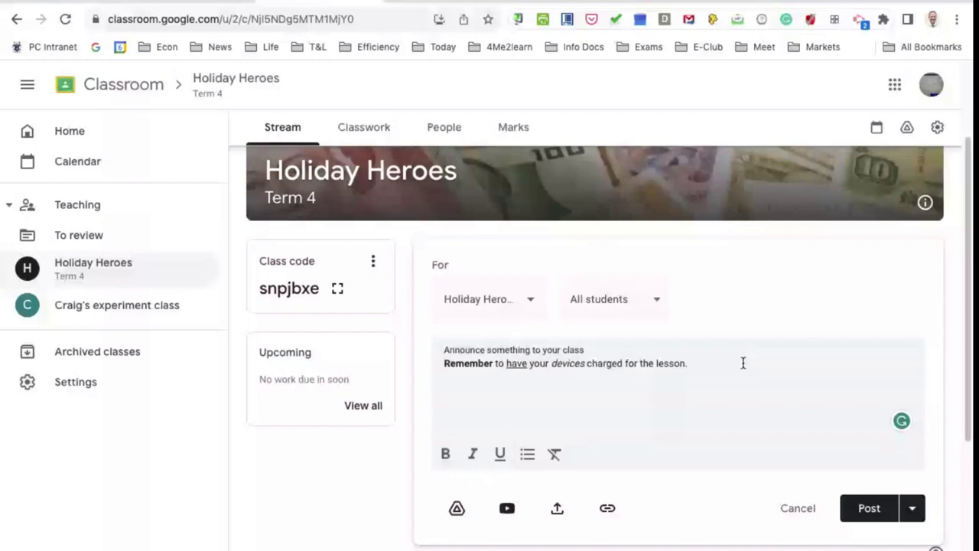
key("Return")
key("ctrl+shift+8")
type("Charge")
key("Return")
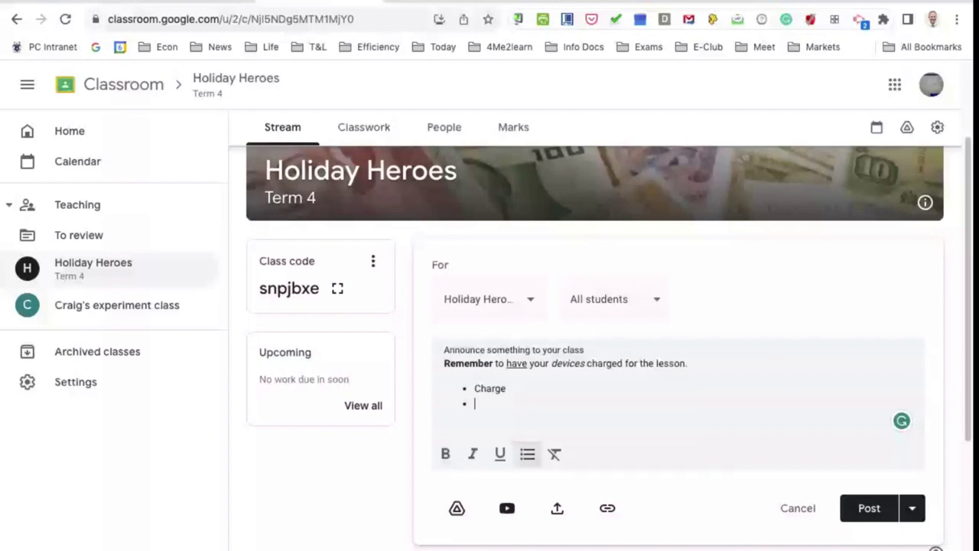
type("Be on time")
key("Return")
type("Be ")
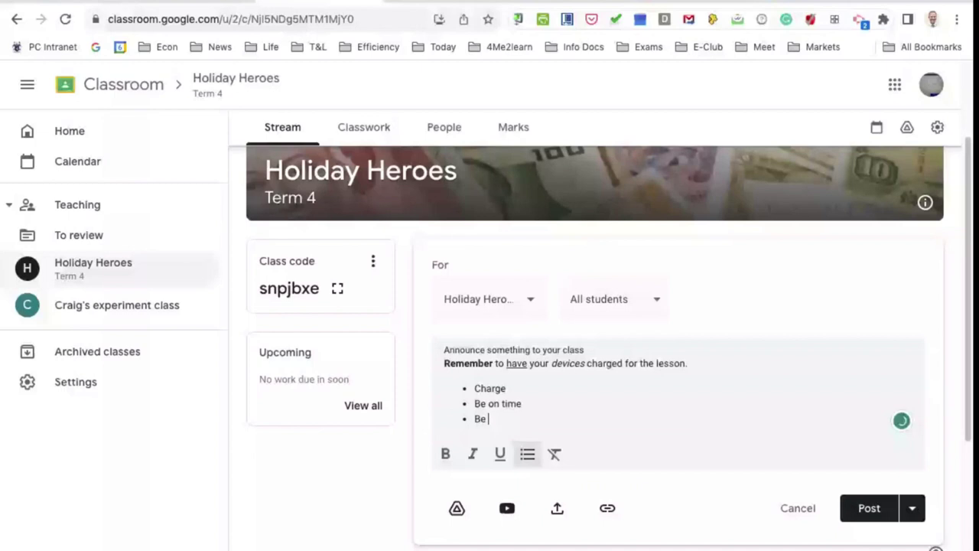
type("positive!")
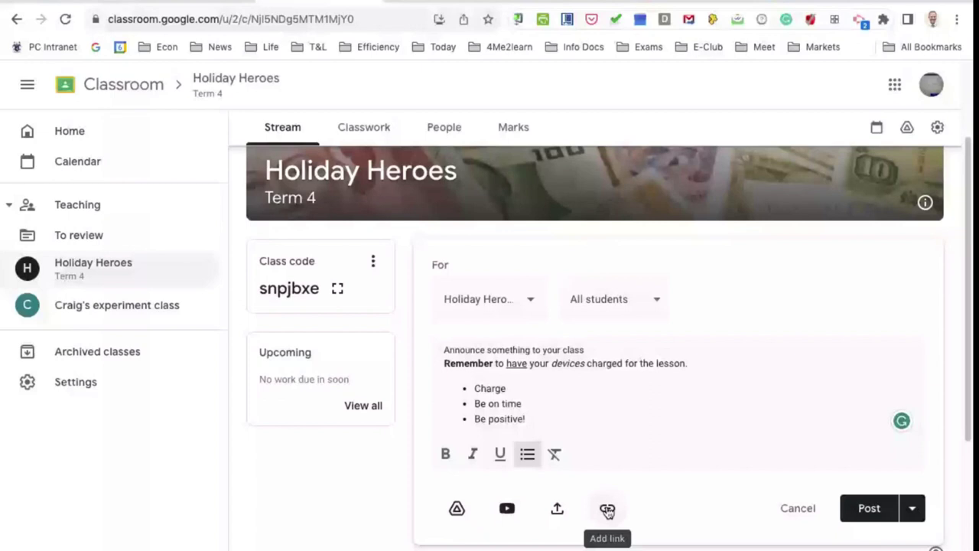
key("Return")
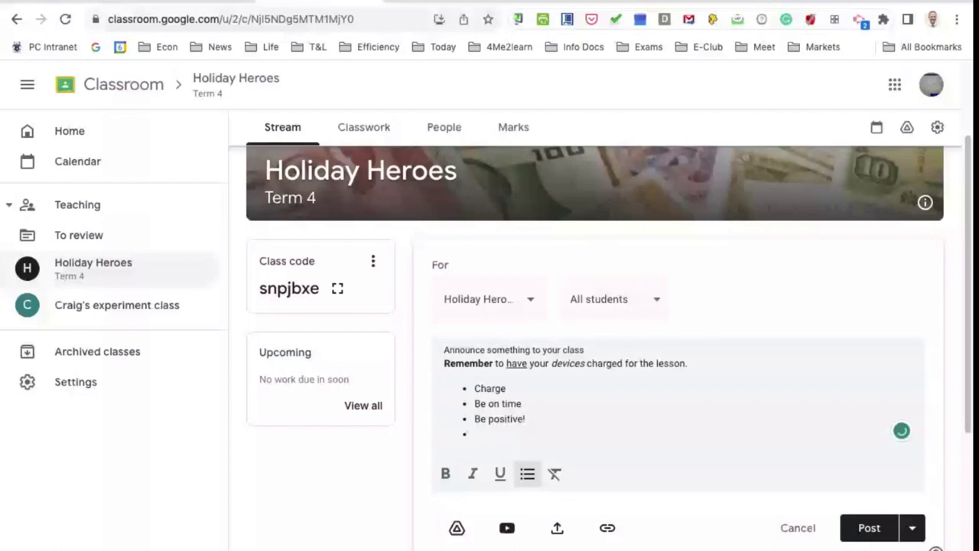
type("Read the articl")
- In a new browser tab, visit the IOL news site and open the article "Godongwana denies government has run out of money"
key("ctrl+t")
left_click(214, 48)
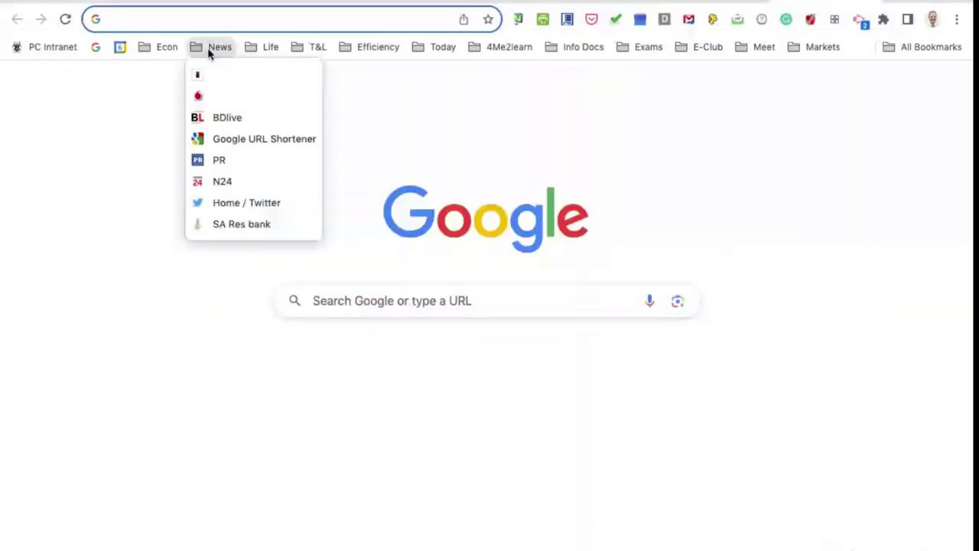
left_click(200, 81)
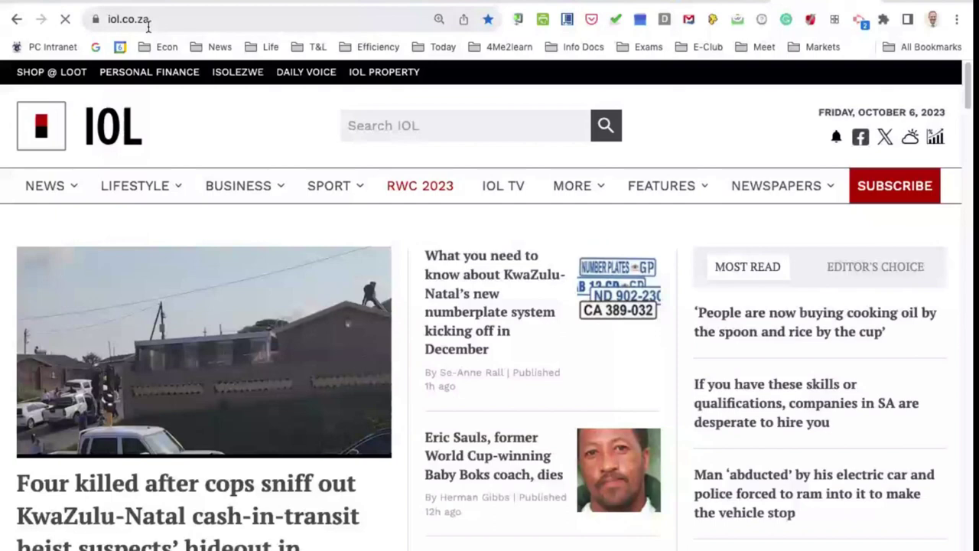
scroll(112, 316, "down", 5)
left_click(112, 314)
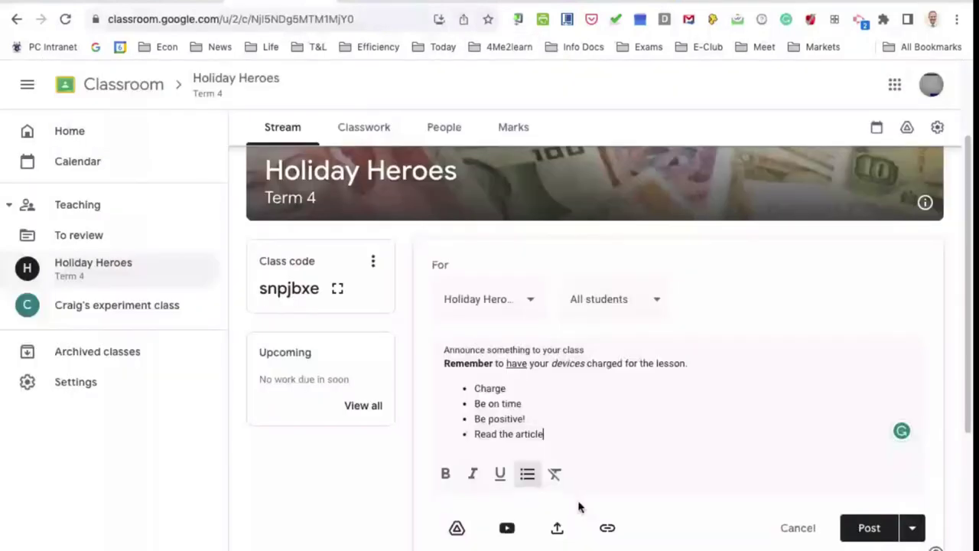
- Attach the copied link of the IOL article to the announcement
left_click(607, 528)
key("ctrl+v")
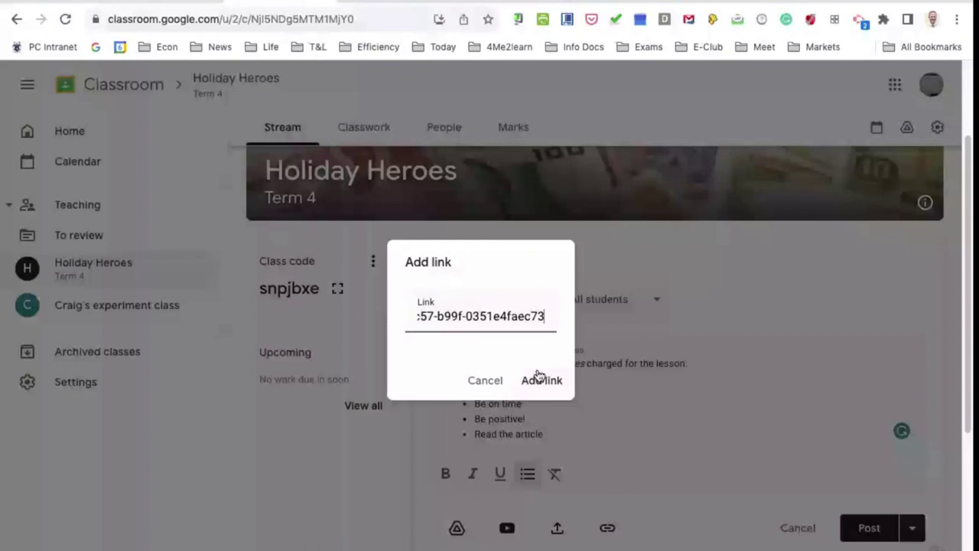
left_click(541, 380)
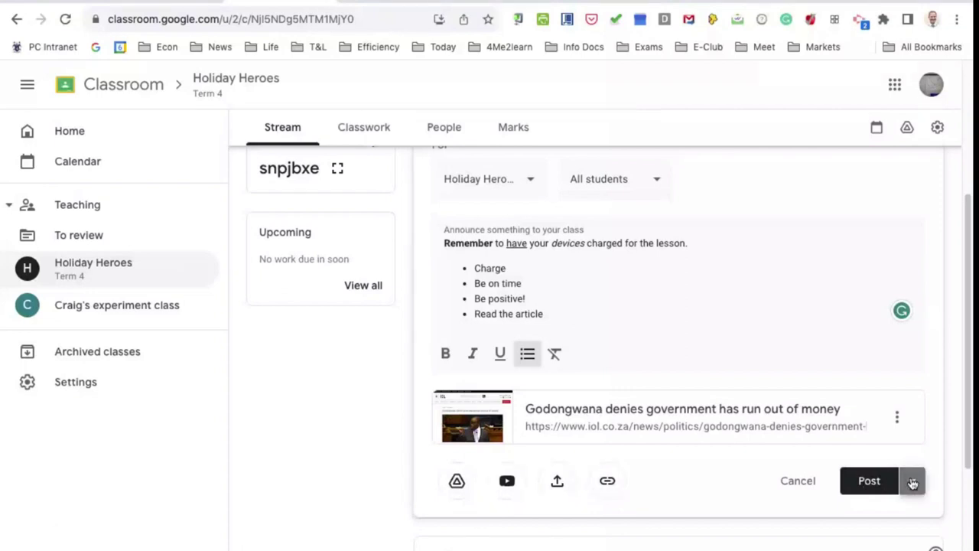
- Review the announcement and its posting options, and save it as a draft
left_click(913, 482)
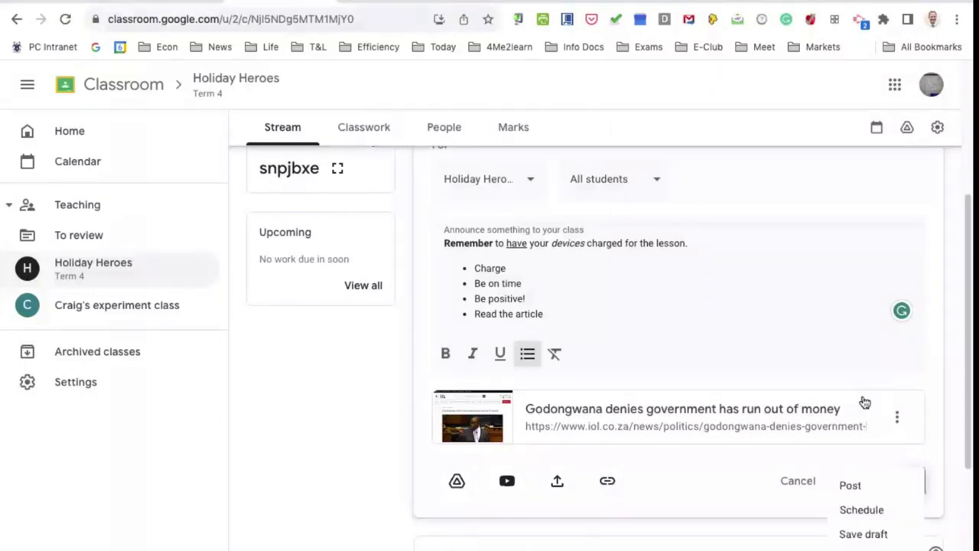
scroll(865, 402, "down", 2)
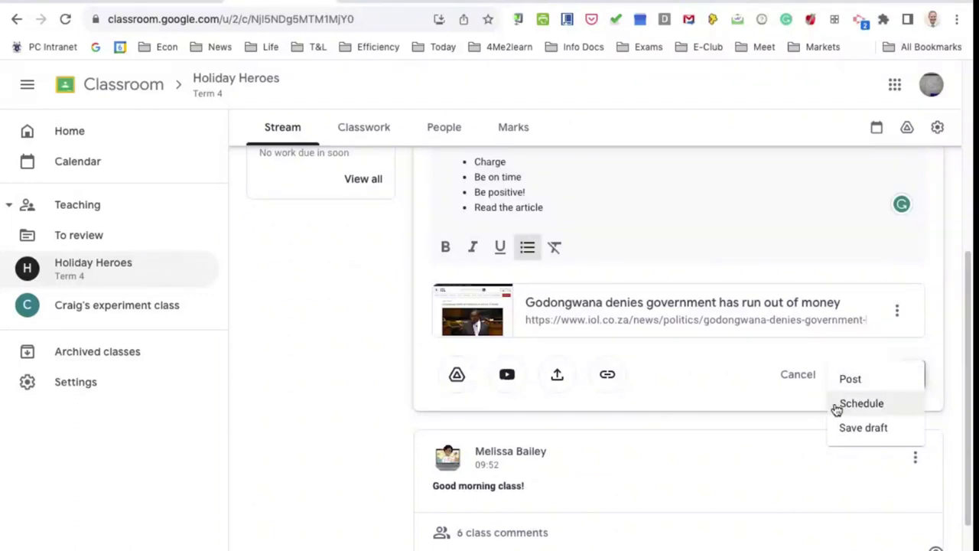
left_click(849, 299)
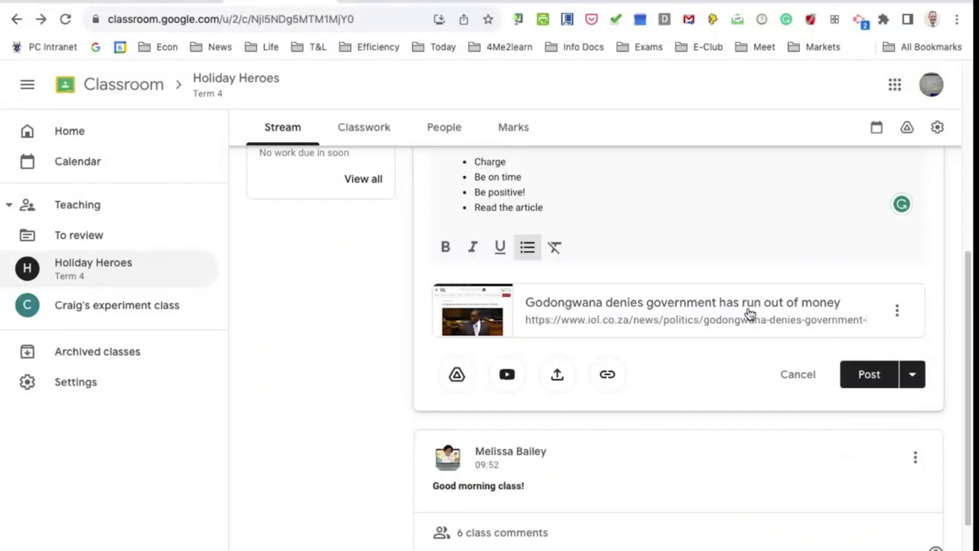
scroll(719, 349, "up", 3)
scroll(721, 349, "down", 3)
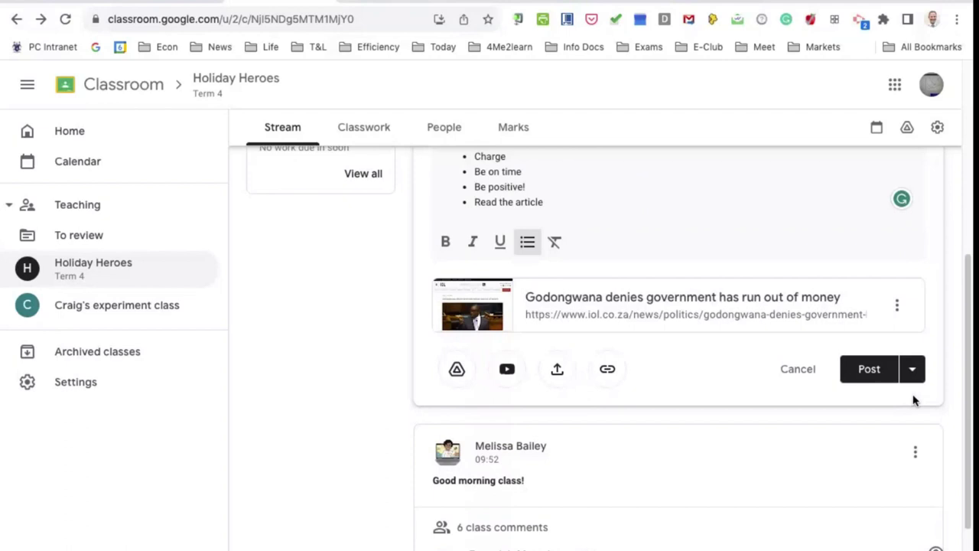
left_click(912, 368)
left_click(865, 423)
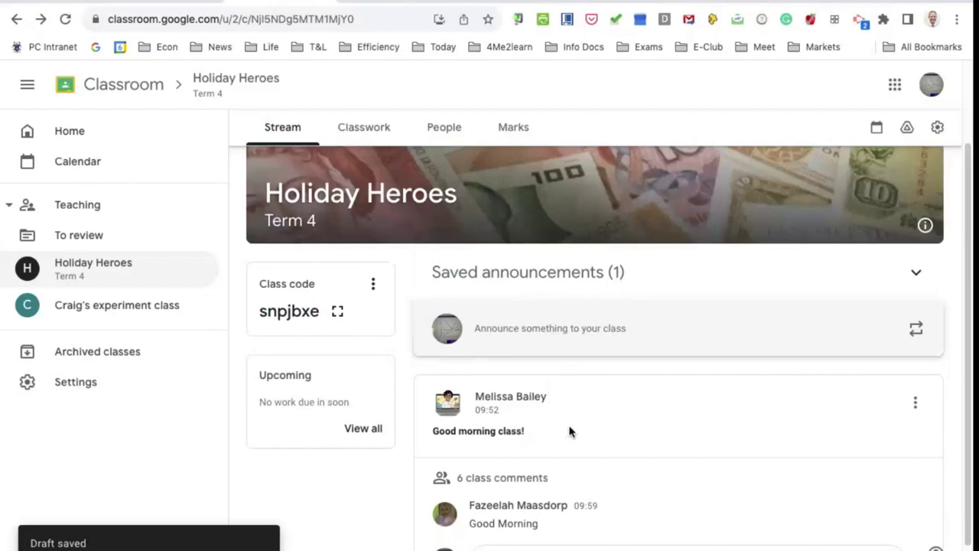
- Open the saved draft announcement about charged devices for editing
left_click(905, 286)
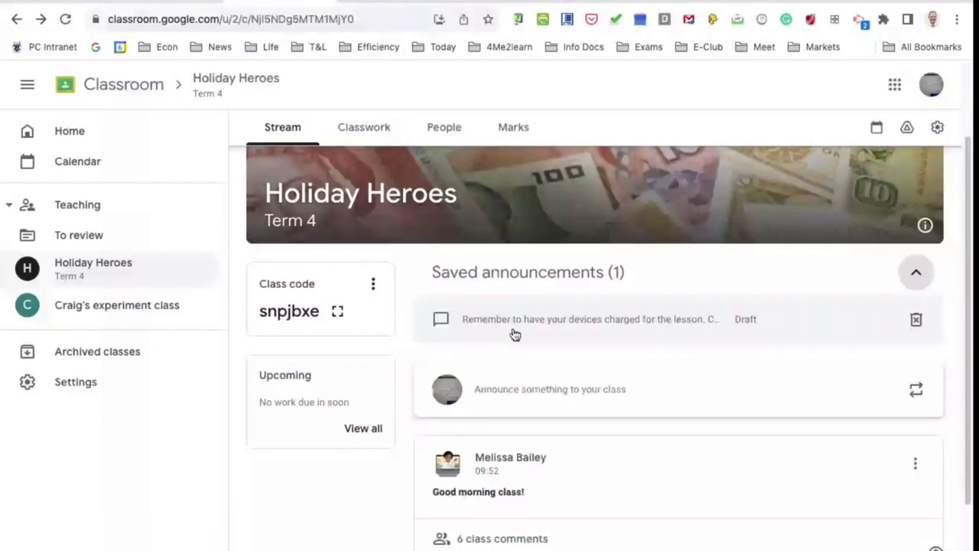
left_click(515, 335)
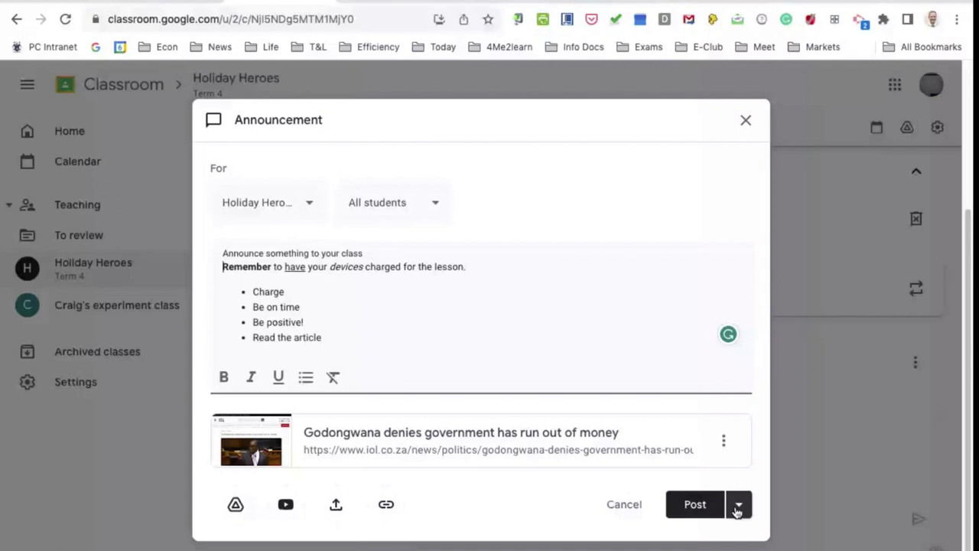
- Try to schedule the draft announcement for 17 Oct 2023 at 15:00
left_click(737, 511)
left_click(668, 490)
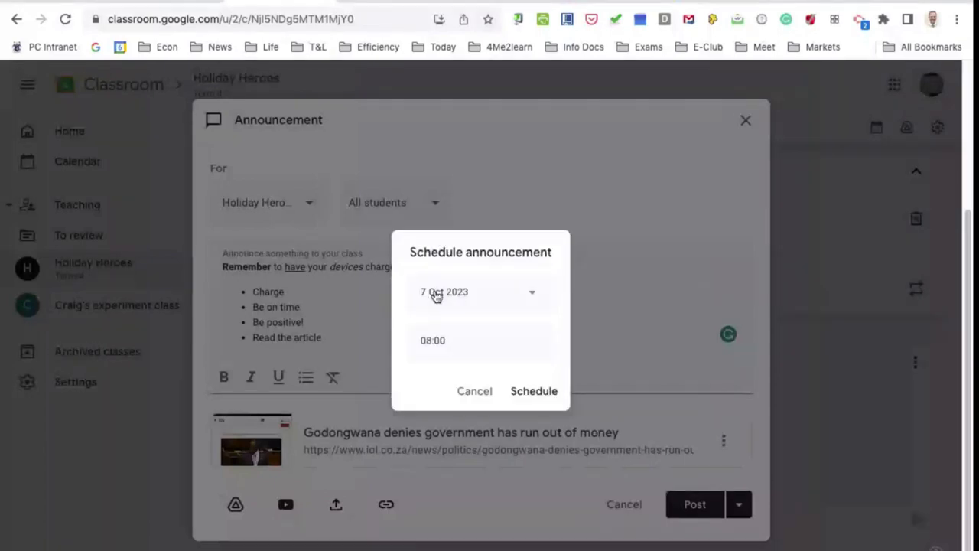
left_click(530, 297)
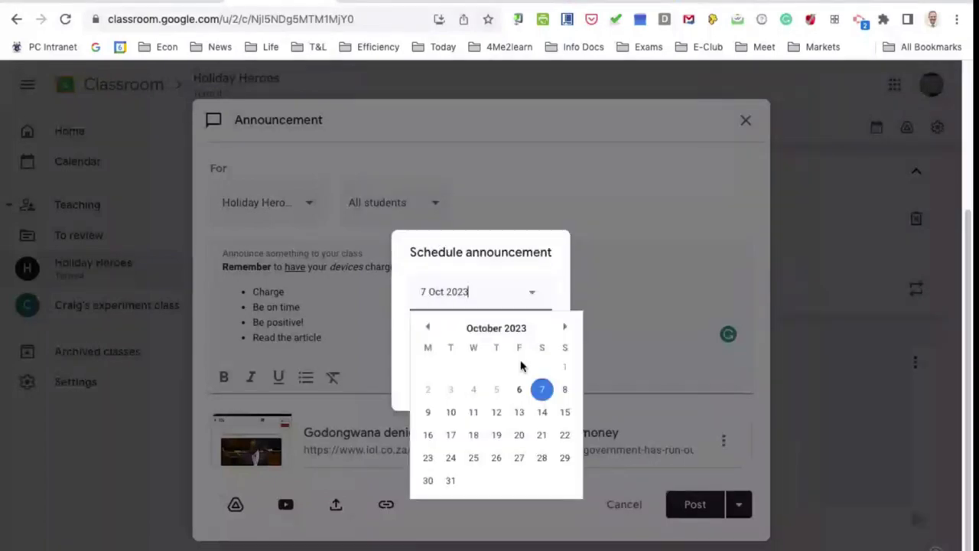
left_click(451, 436)
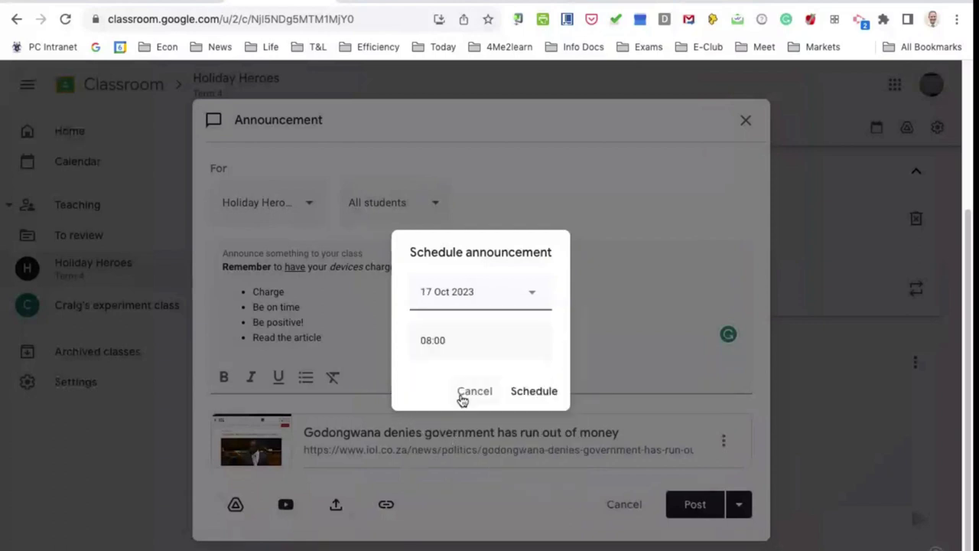
left_click(448, 344)
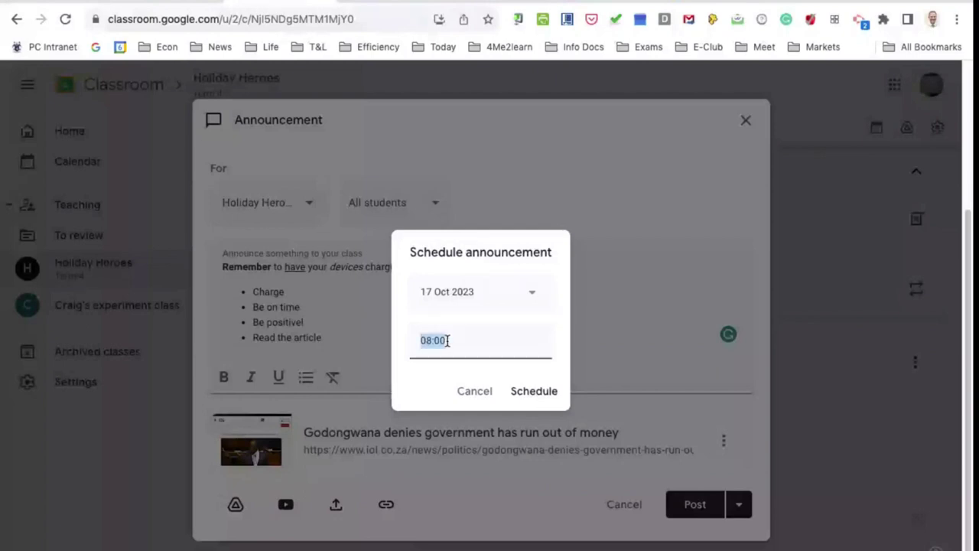
type("15:00")
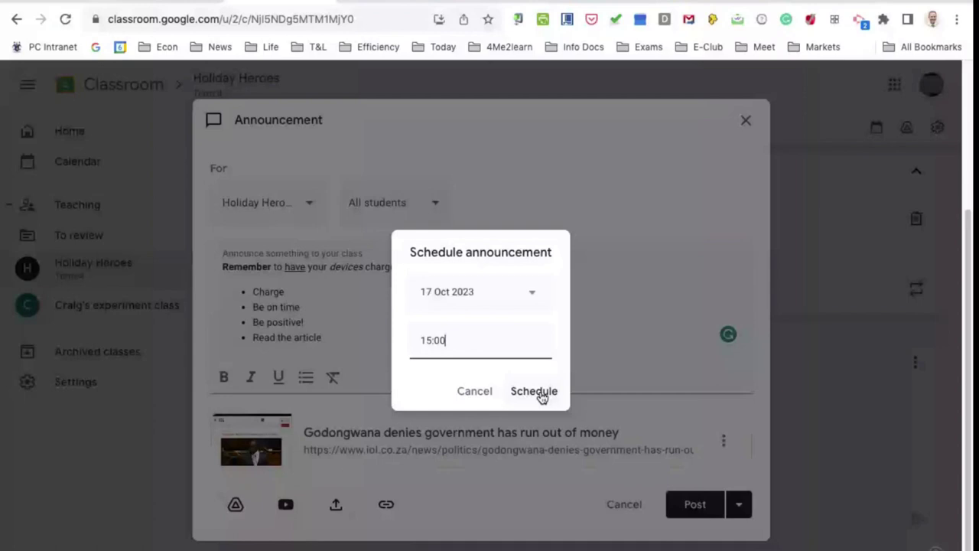
left_click(535, 392)
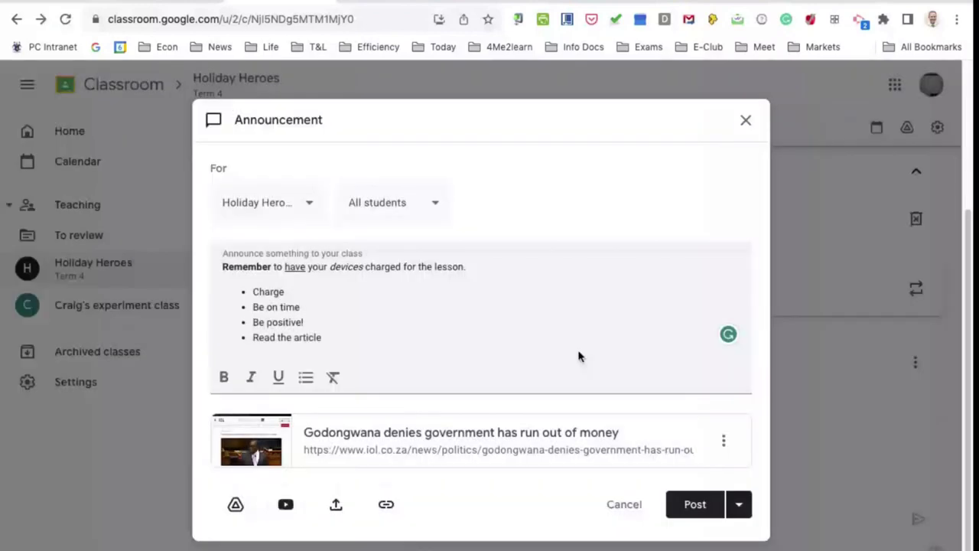
- Post the drafted announcement with its article link to the class immediately
left_click(695, 505)
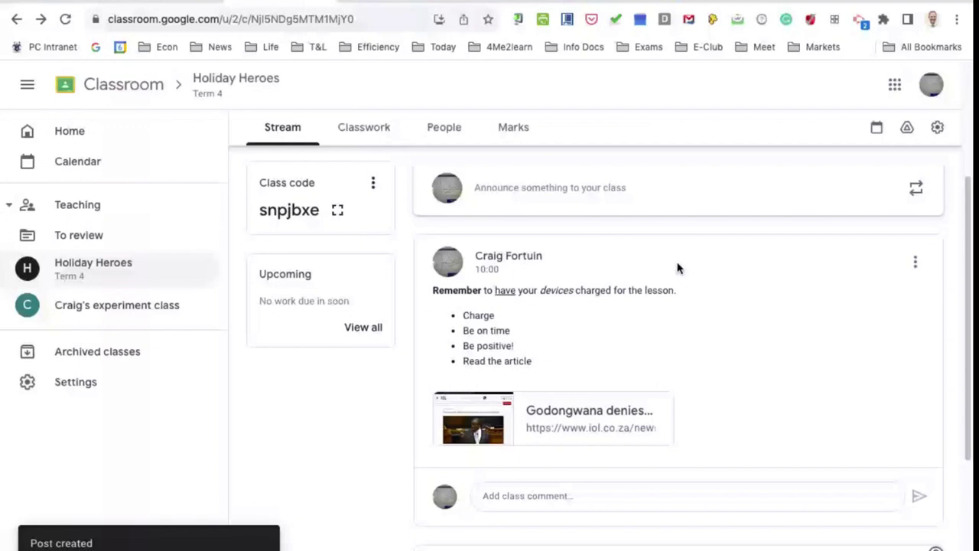
scroll(642, 291, "up", 1)
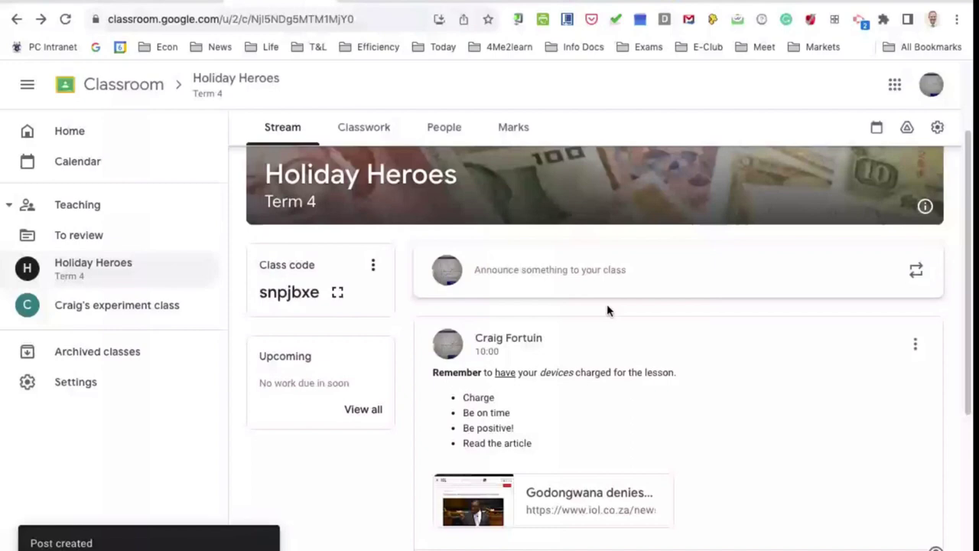
- Create an announcement reading "Do your homework." for all students and post it to the stream
scroll(606, 310, "up", 2)
left_click(505, 272)
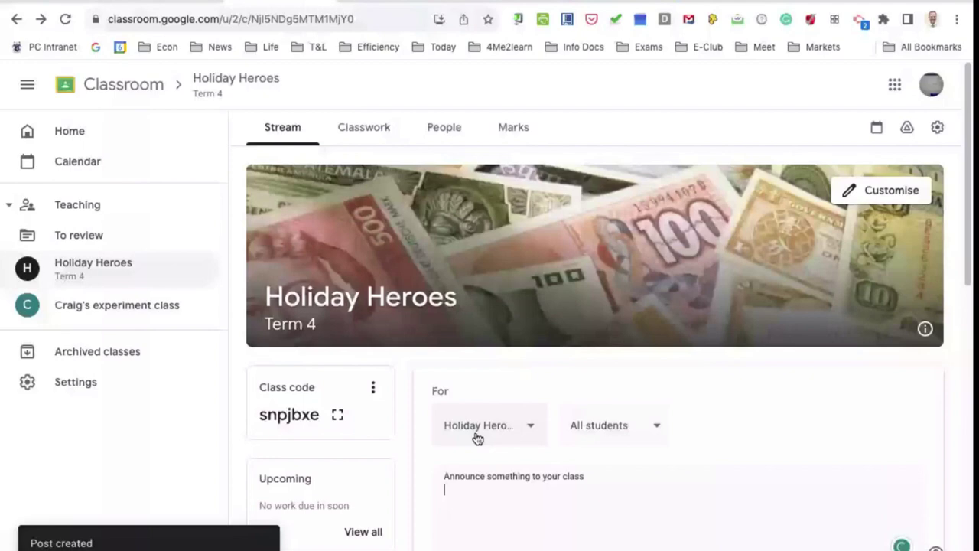
type("Do you r")
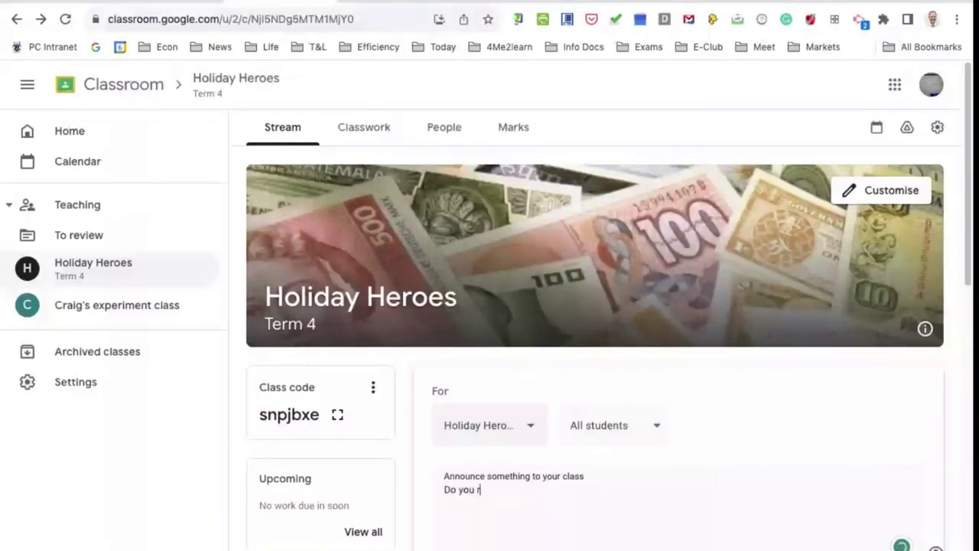
type(" homework.")
scroll(841, 441, "down", 2)
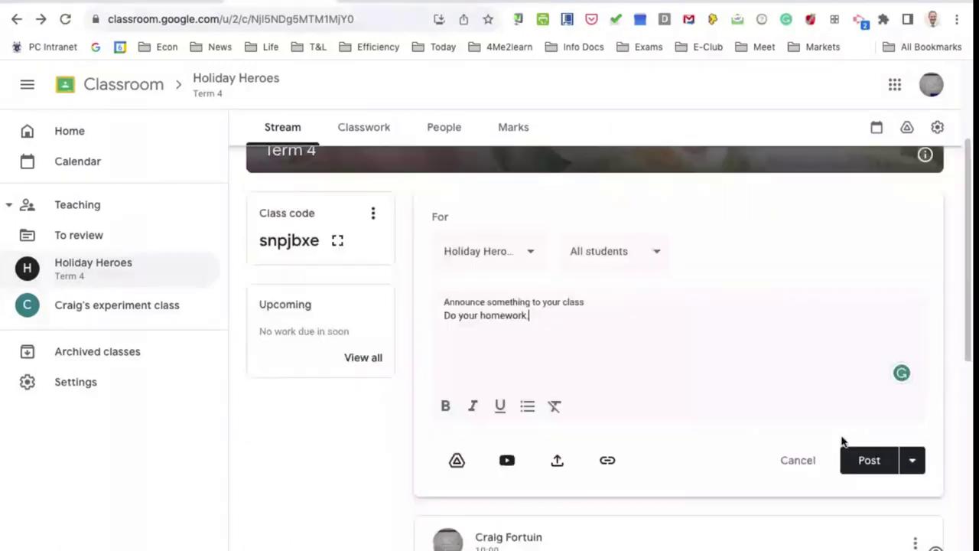
left_click(861, 459)
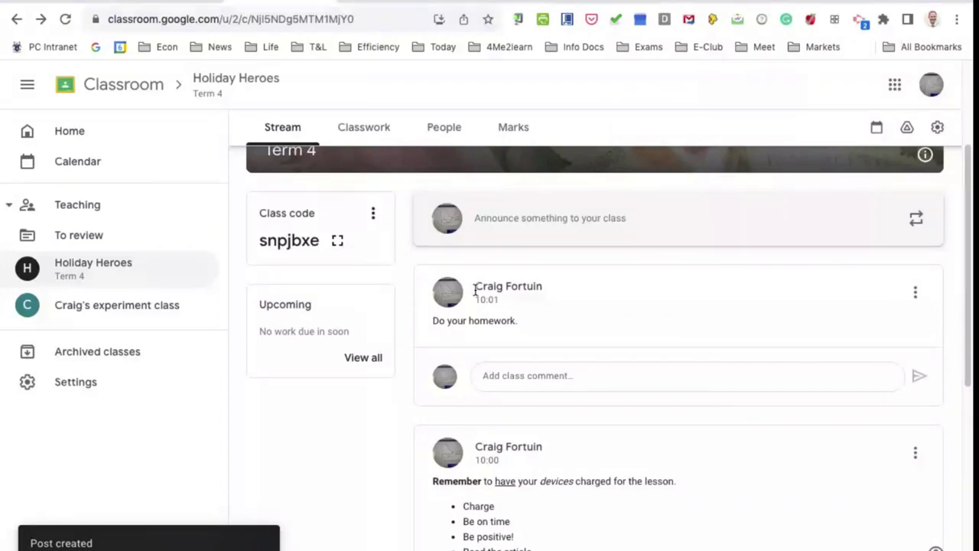
- Review the homework post in the stream and look up the Mote voice notes extension among the browser's extensions
scroll(505, 398, "up", 2)
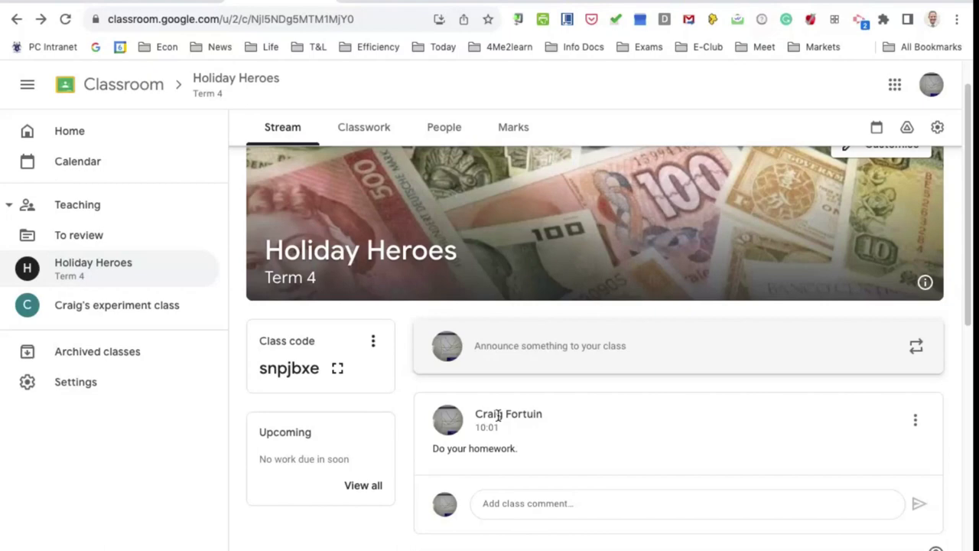
scroll(574, 411, "down", 1)
scroll(549, 389, "up", 1)
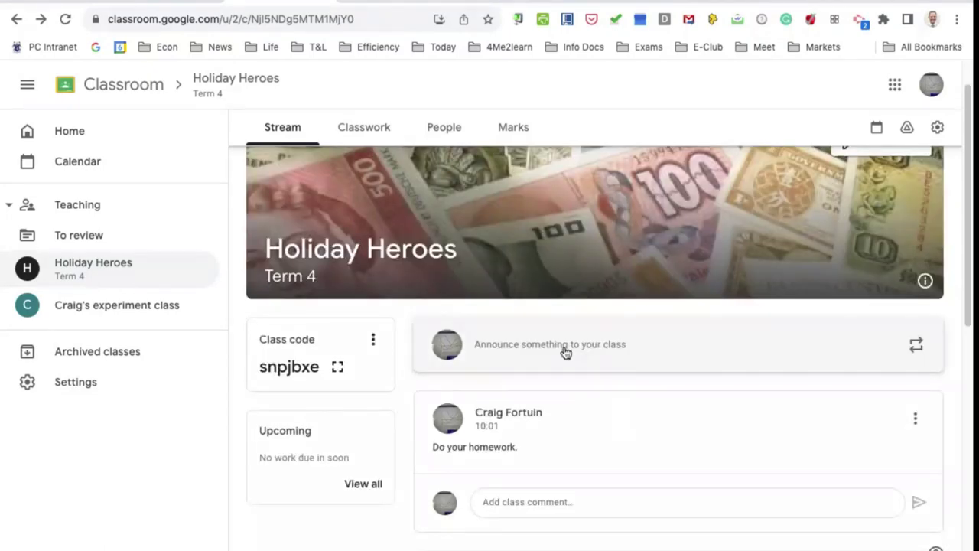
left_click(884, 19)
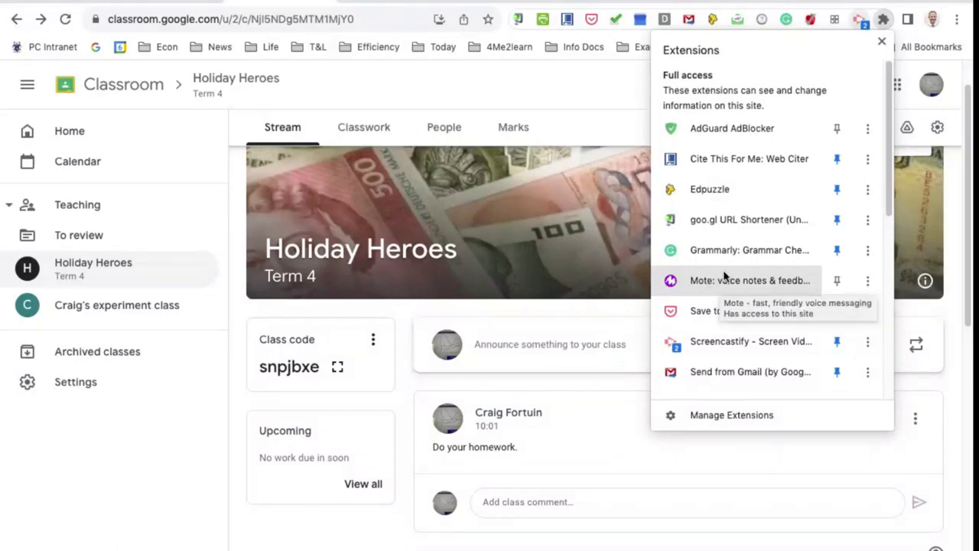
left_click(589, 88)
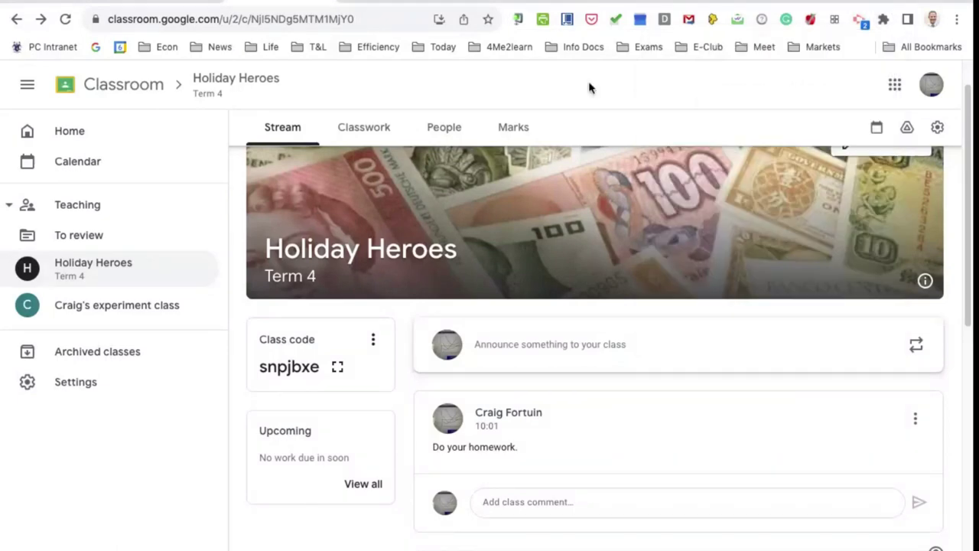
- Record a Mote voice note in a new announcement, and post it to the stream for playback
left_click(519, 363)
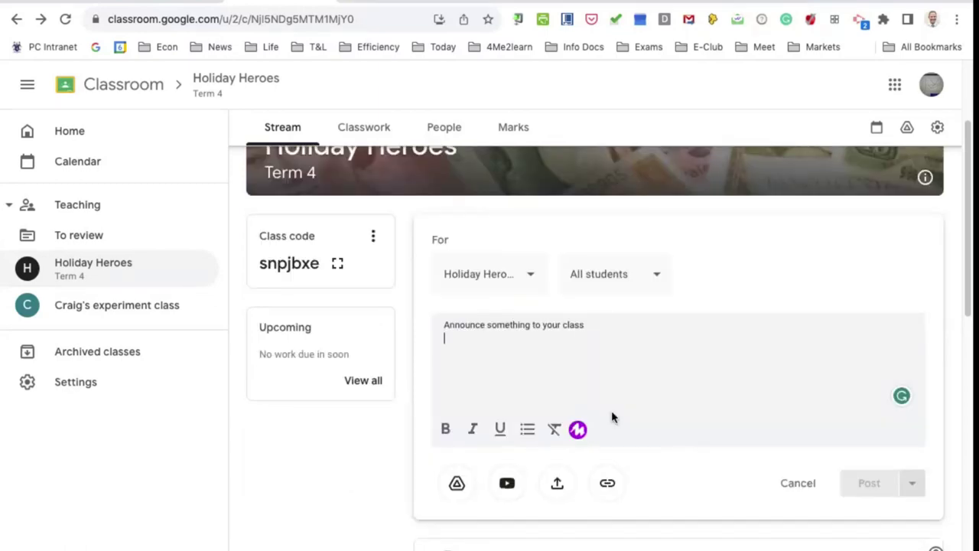
left_click(578, 430)
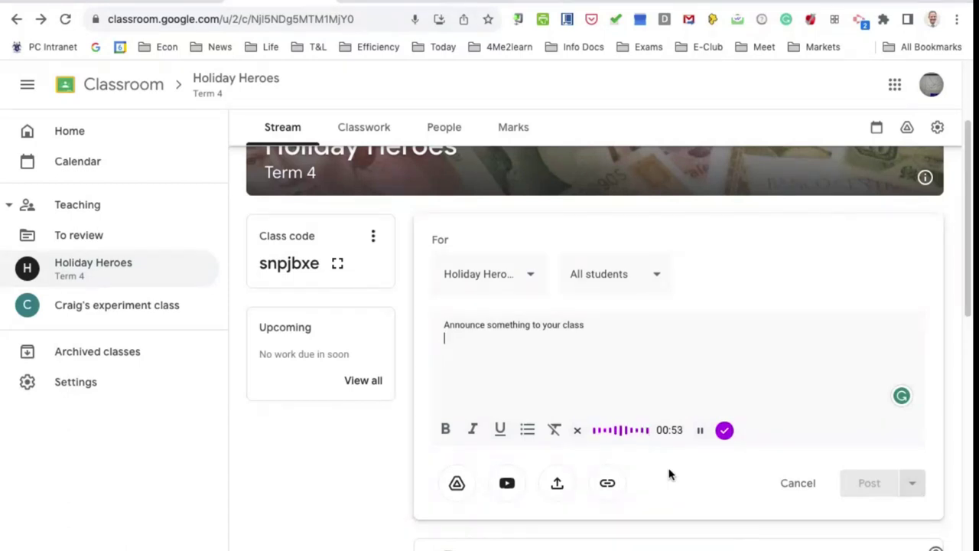
left_click(723, 432)
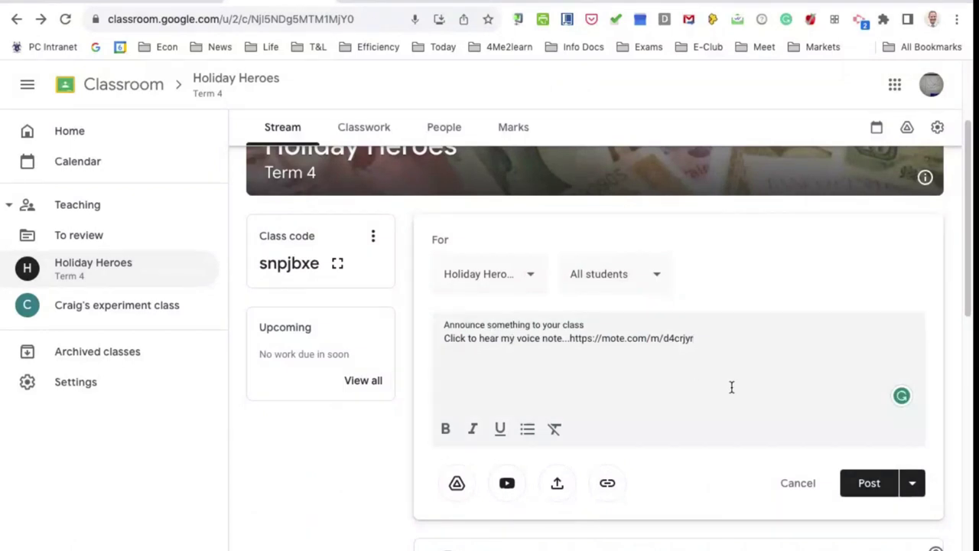
left_click(864, 491)
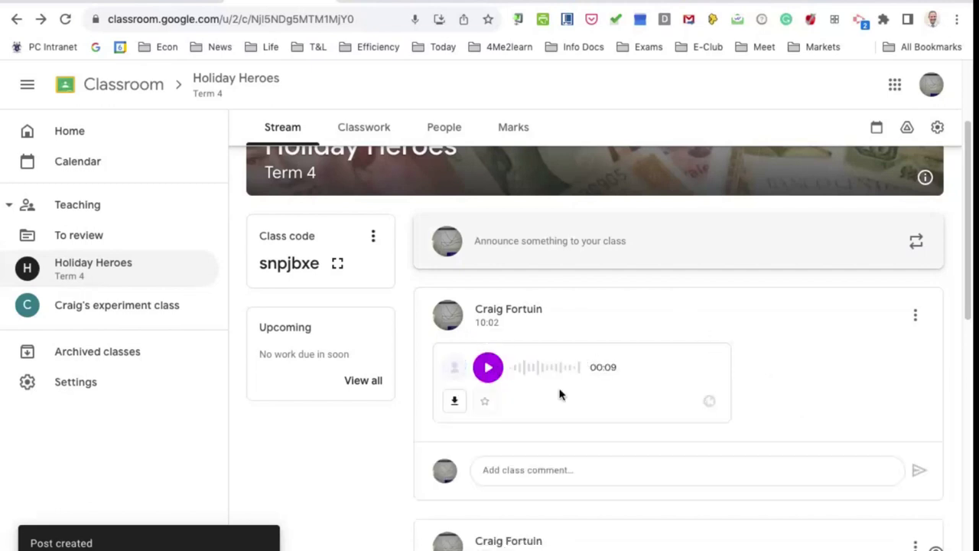
left_click(489, 369)
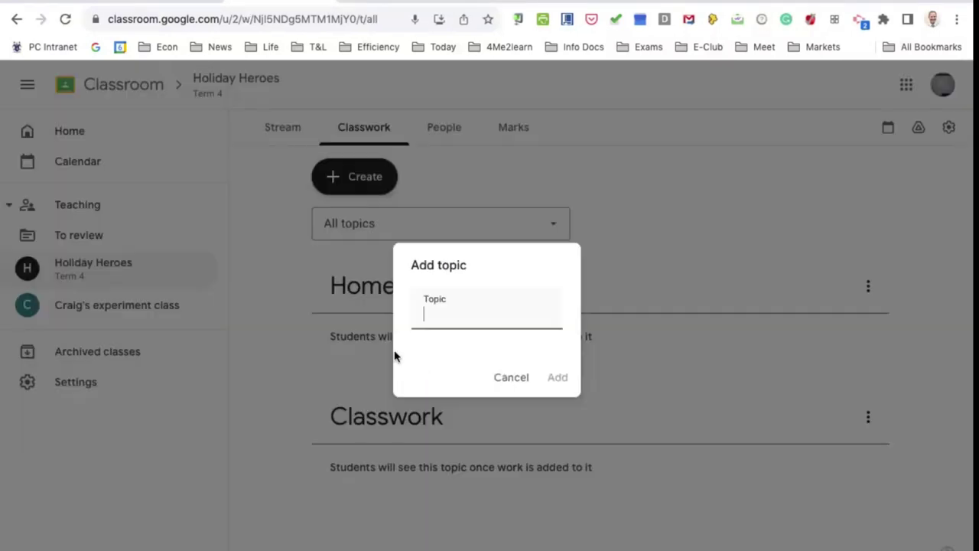
- Add a classwork topic named Tests and review the class's topics in the page and the topic filter
type("Tests")
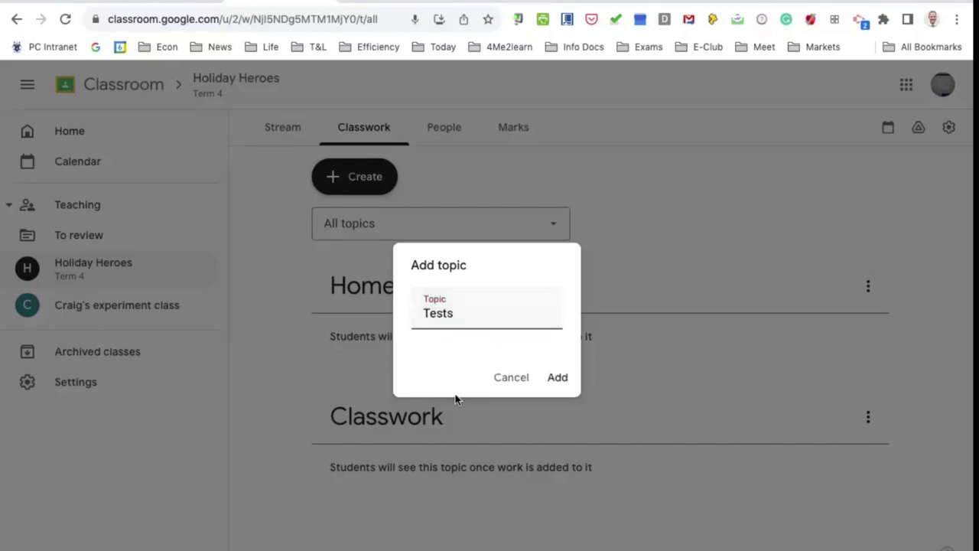
left_click(554, 377)
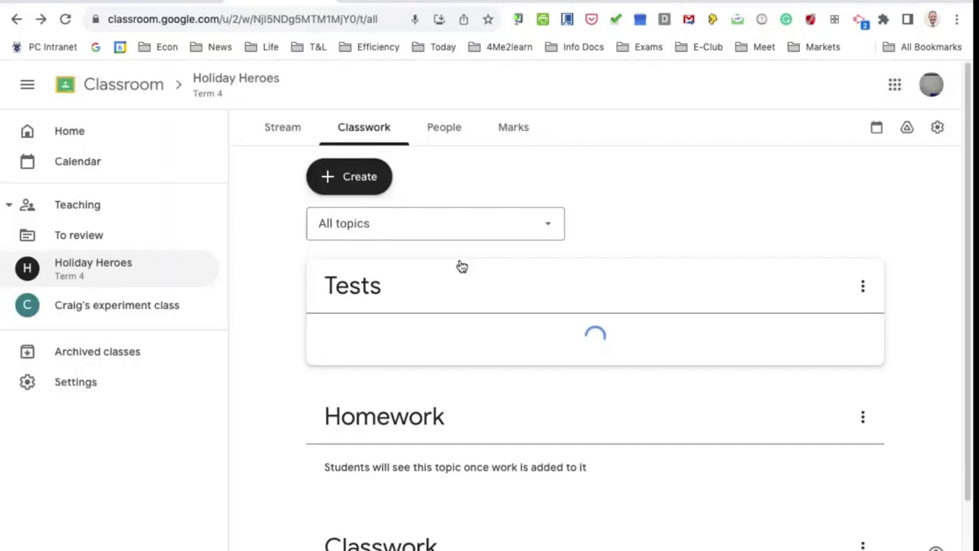
scroll(458, 441, "down", 1)
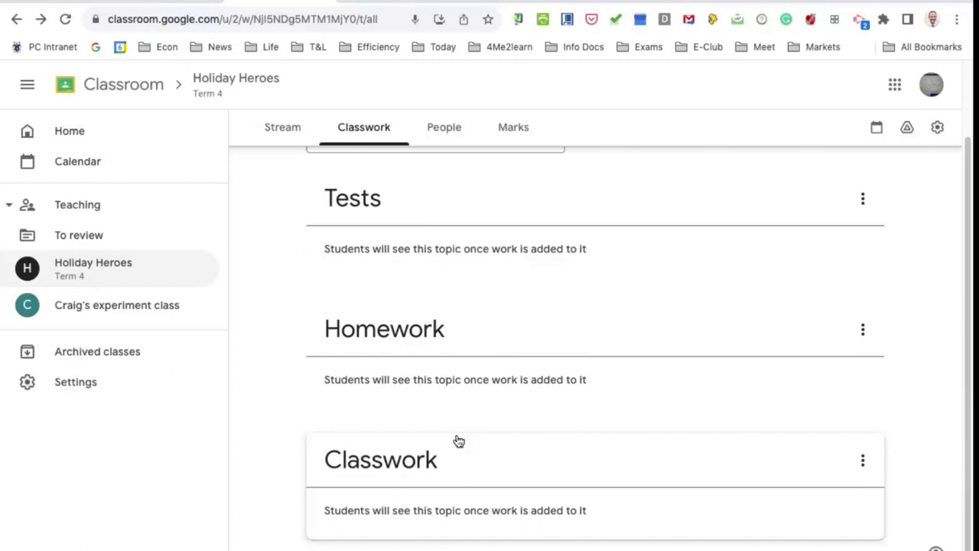
scroll(459, 442, "up", 1)
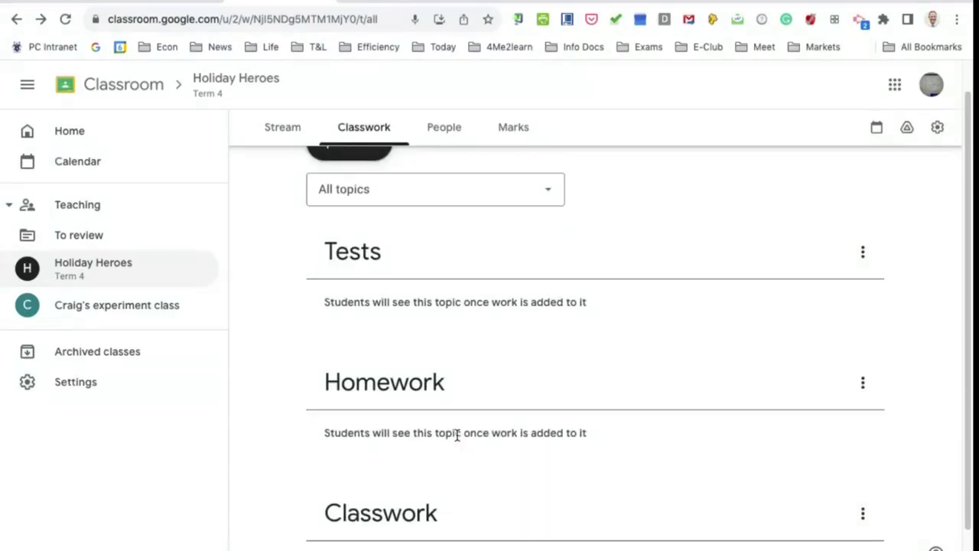
scroll(456, 436, "up", 1)
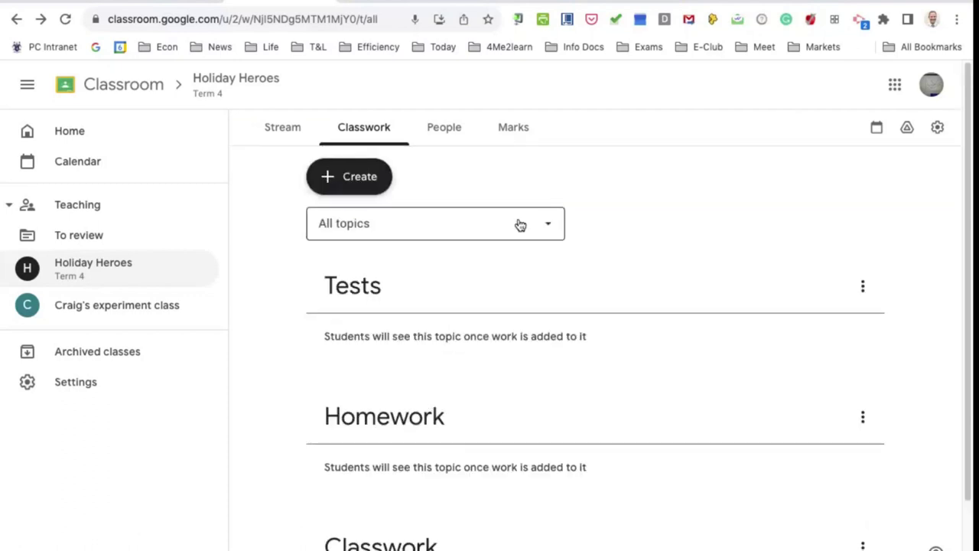
left_click(544, 228)
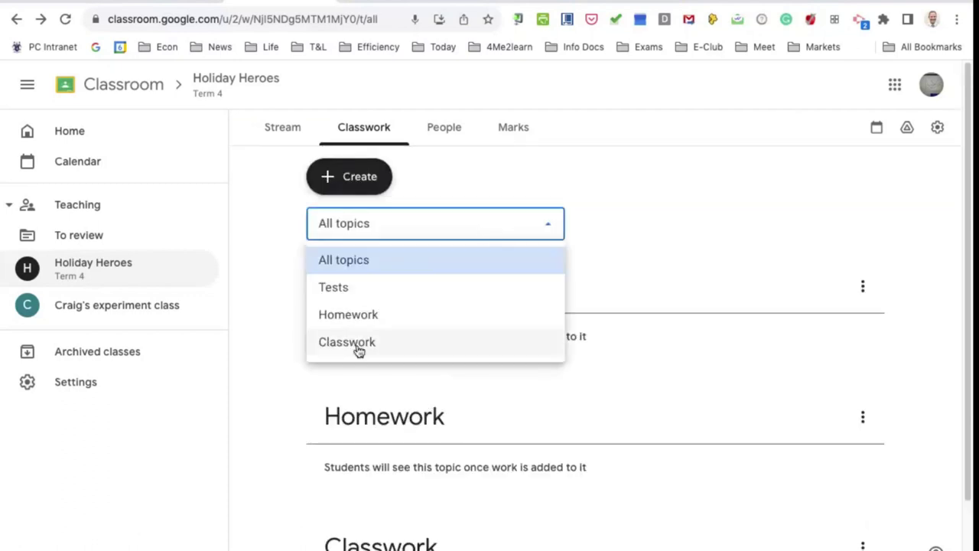
- Add another classwork topic named Learning material
left_click(364, 190)
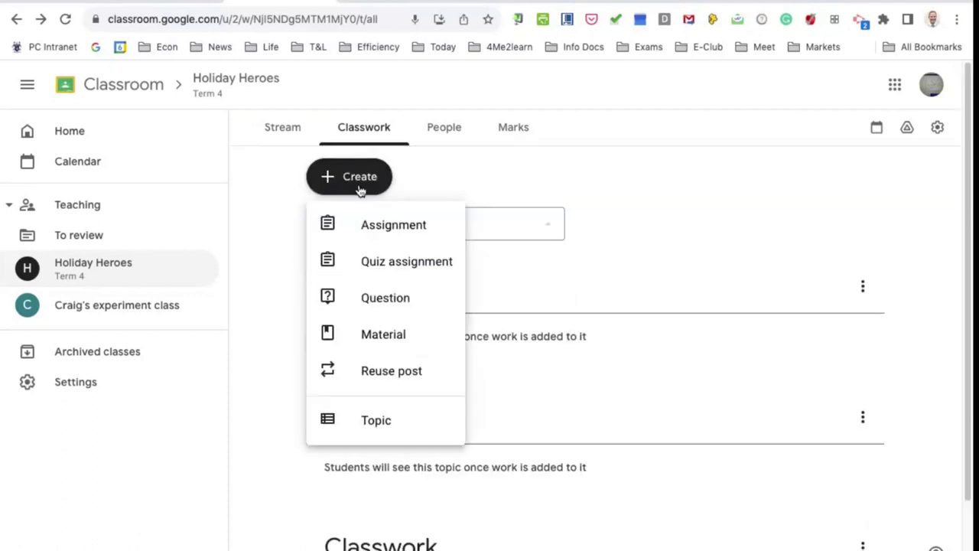
left_click(372, 417)
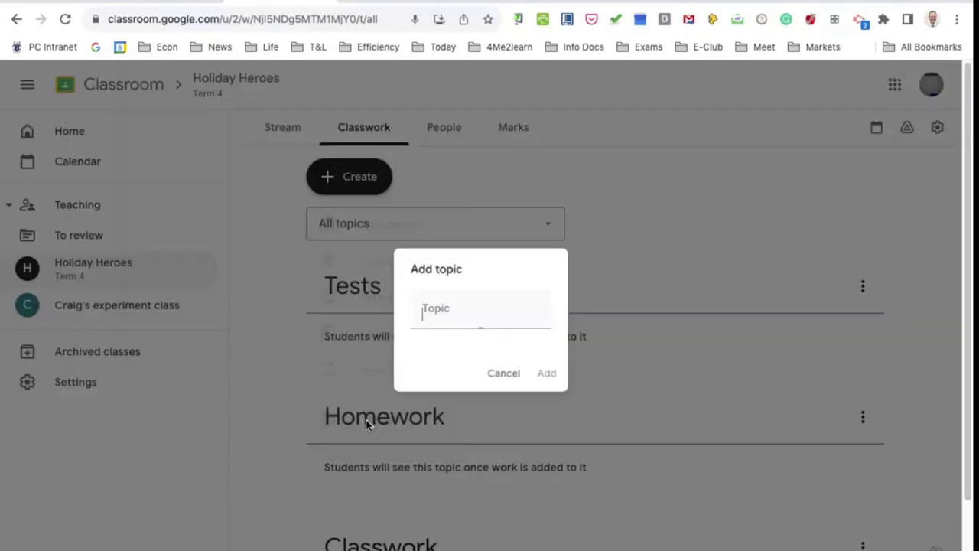
type("Learning mat")
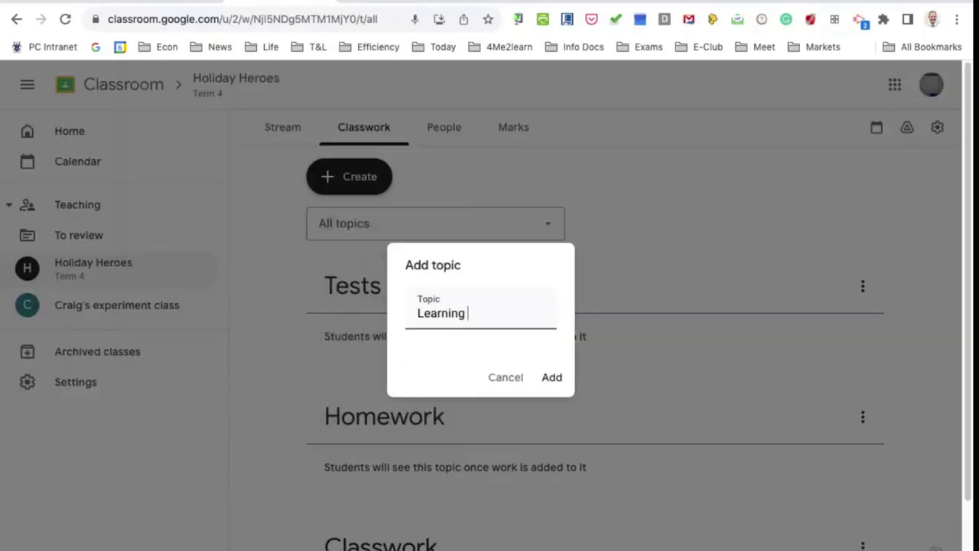
type("erial")
left_click(552, 378)
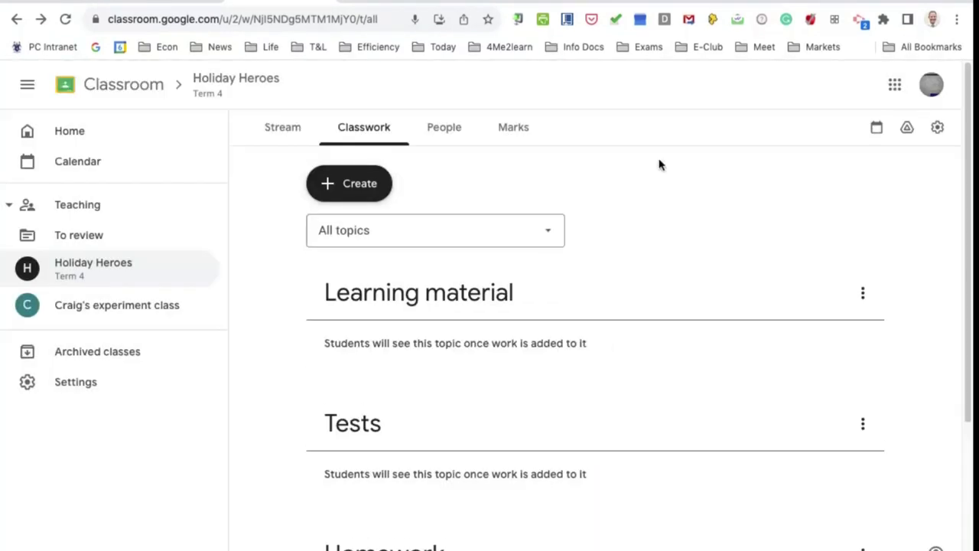
- Create a new classwork material for all students and assign it to the Learning material topic
left_click(348, 177)
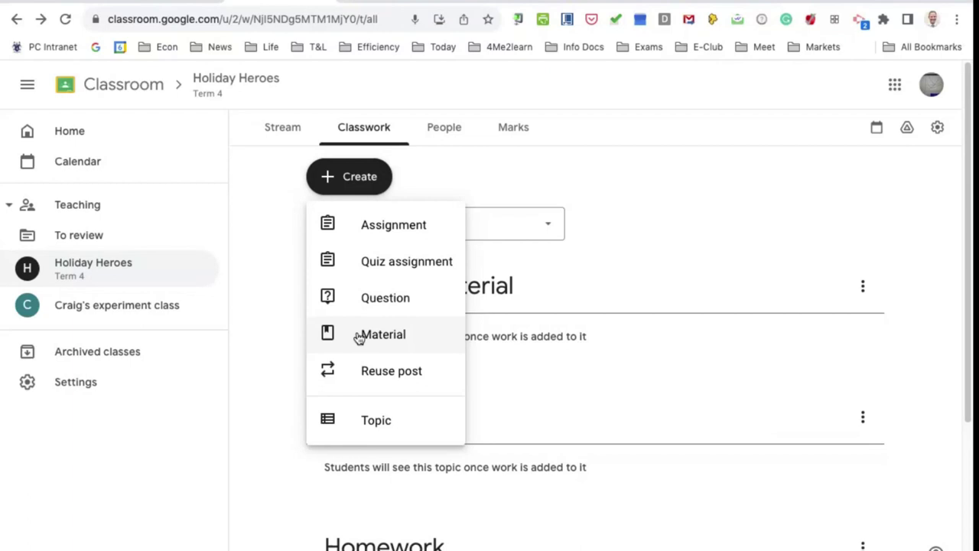
left_click(358, 337)
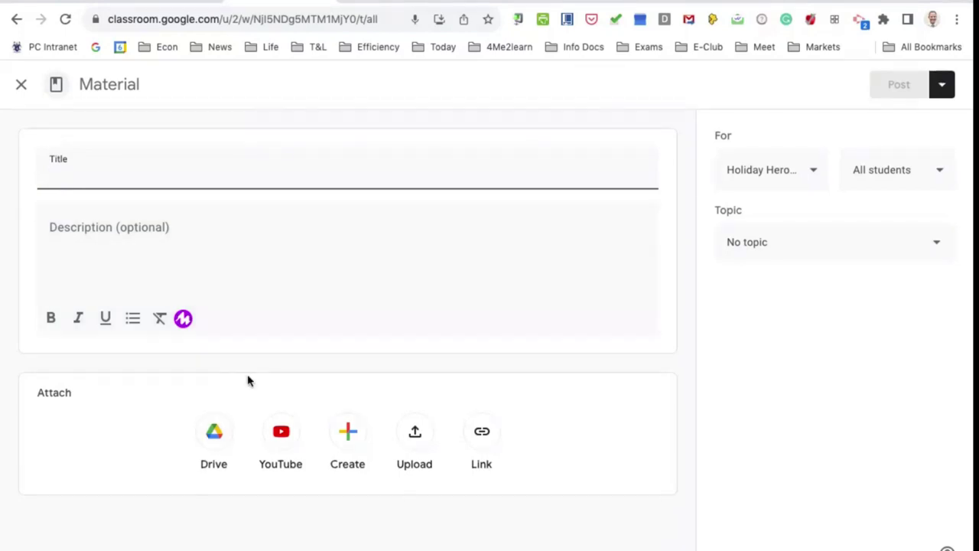
left_click(938, 245)
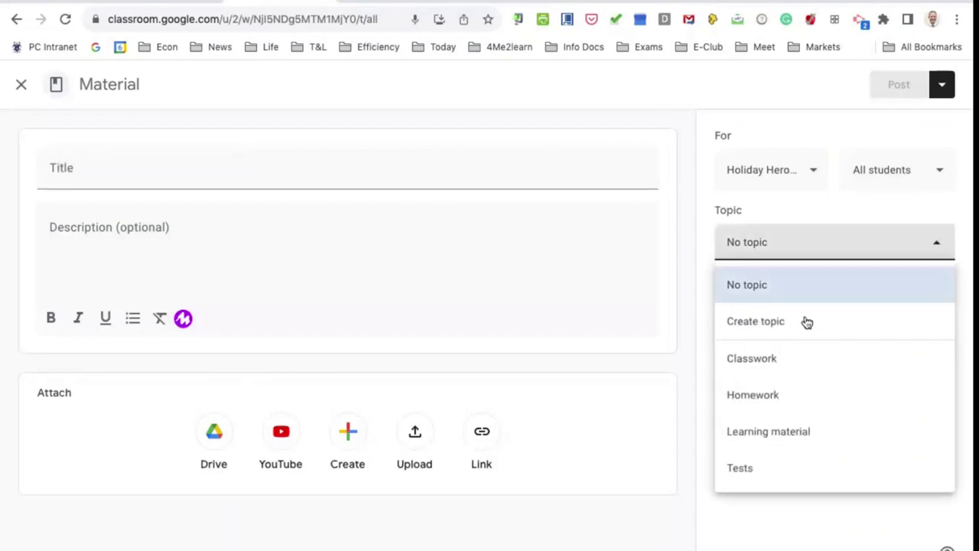
left_click(754, 432)
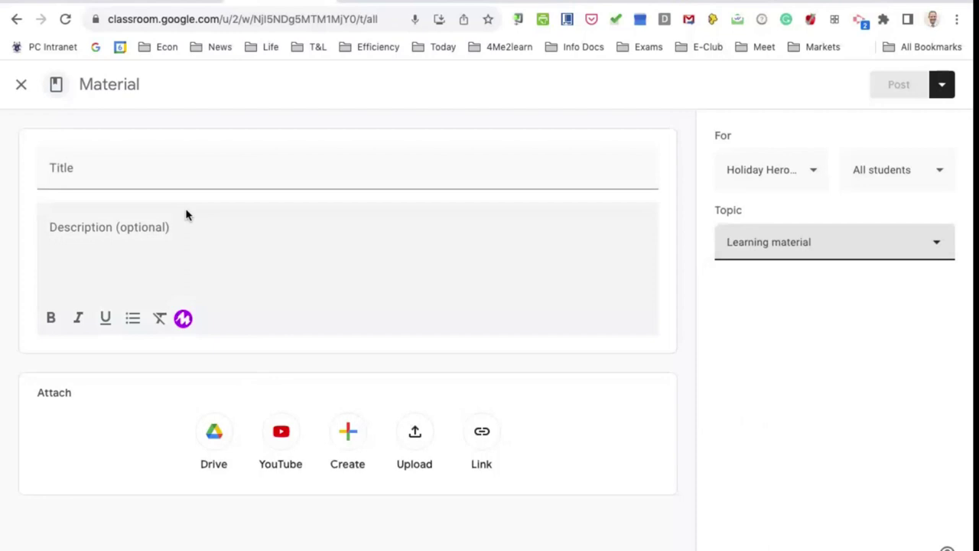
- Title the material "Graph on demand and supply"
left_click(156, 175)
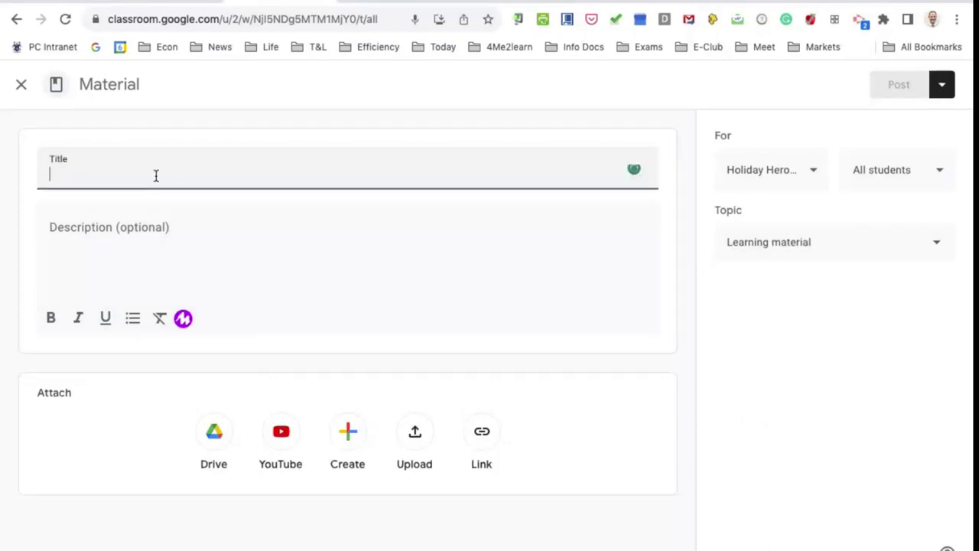
type("Impr")
key("BackSpace")
key("BackSpace")
key("BackSpace")
key("BackSpace")
type("G")
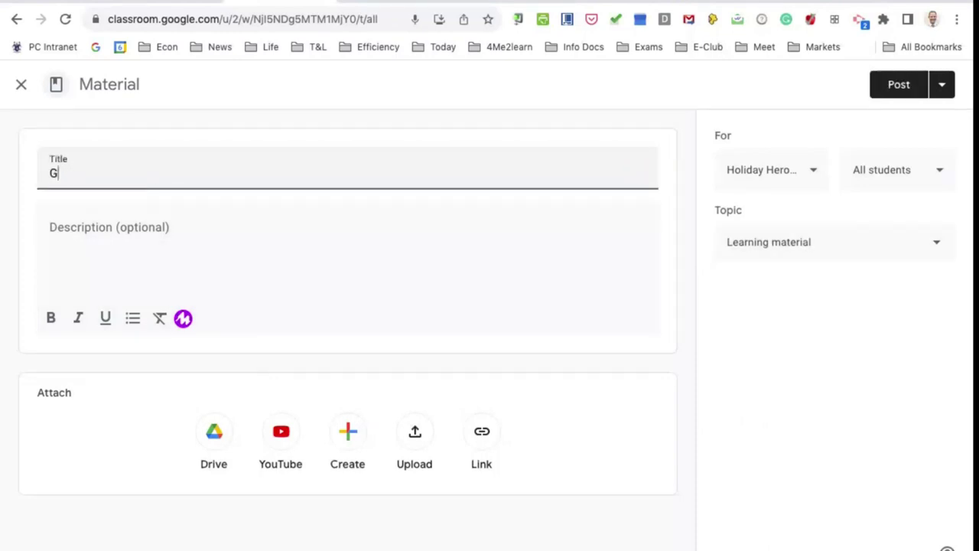
type("raph on dema")
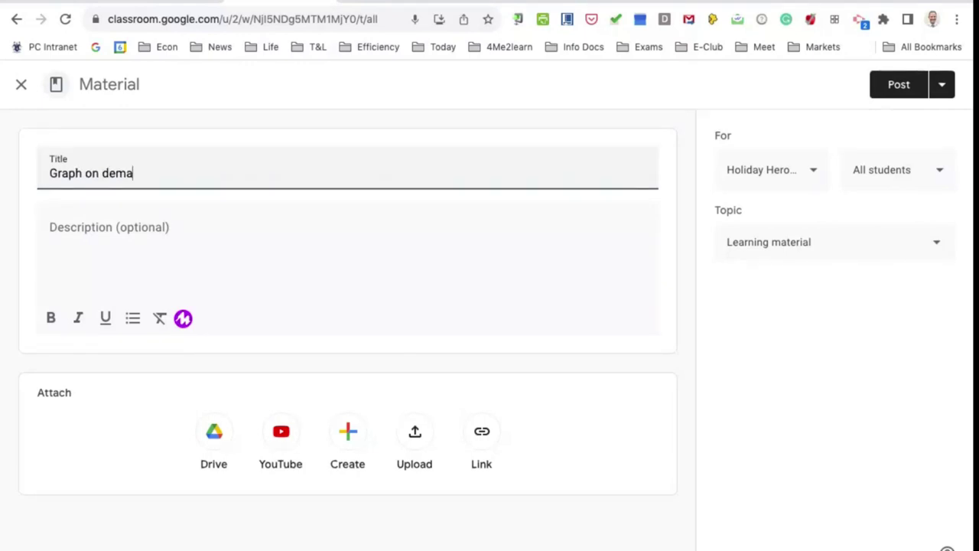
type("nd and supply")
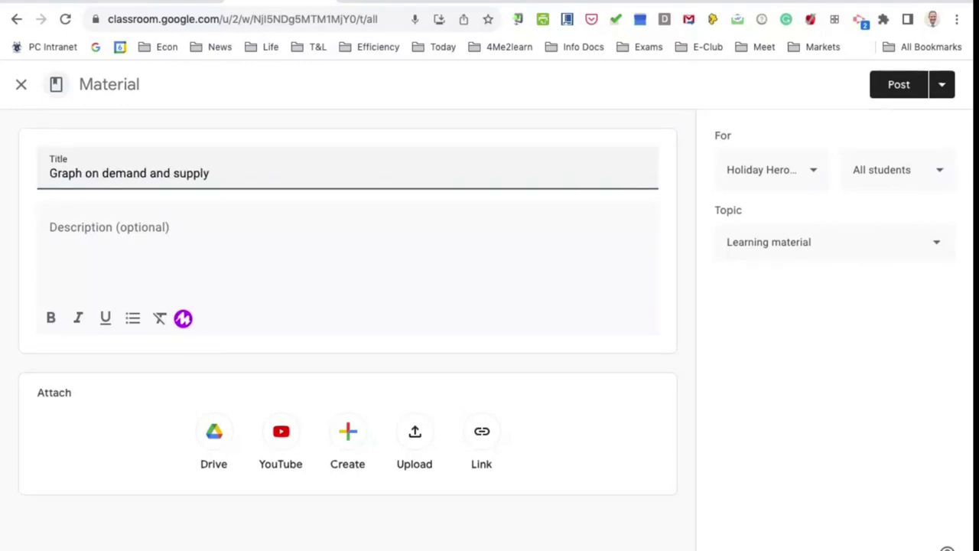
- Add the description "See the attached graph." to the material
left_click(136, 240)
type("Se")
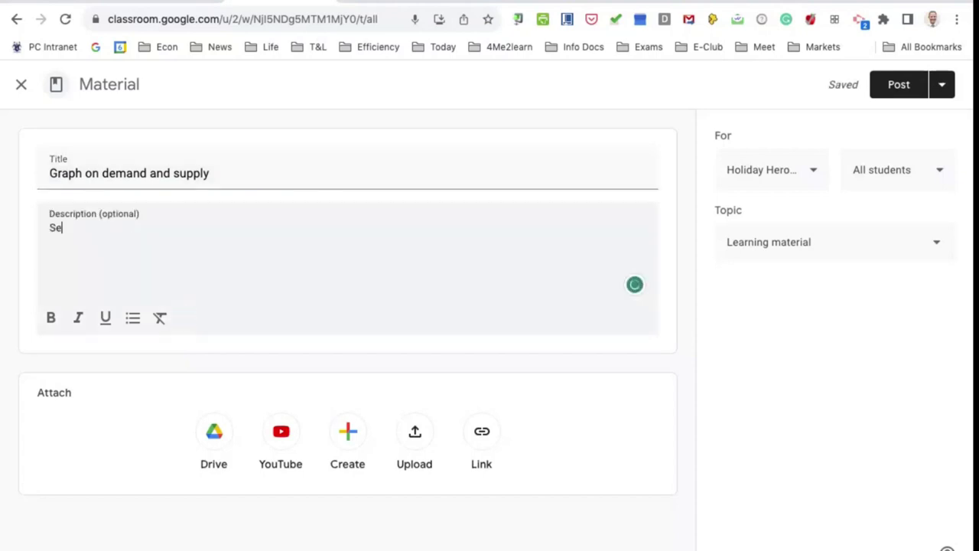
type("e the attac")
key("BackSpace")
type("ched ")
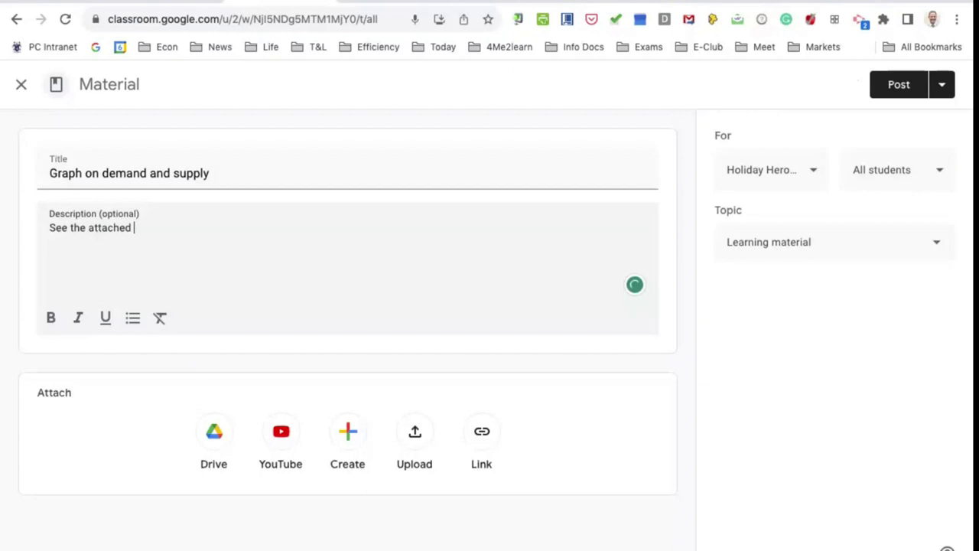
type("graph")
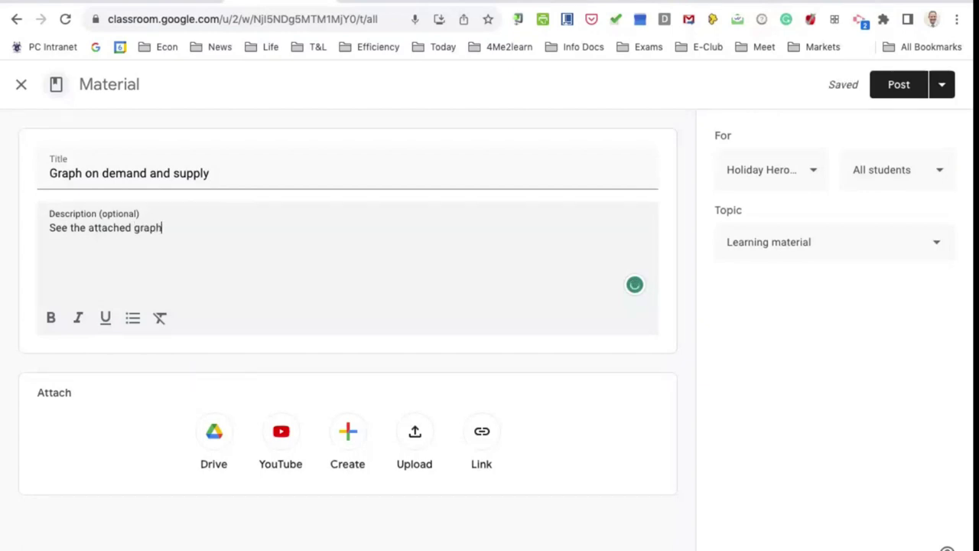
type(".")
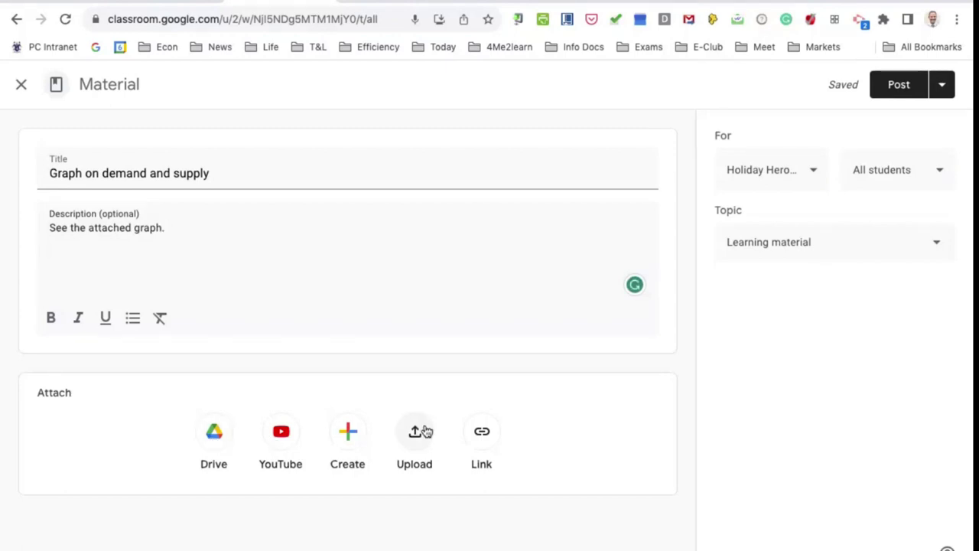
- Choose the natural monopoly graph image from the recent Google Drive files as the material's attachment
left_click(214, 428)
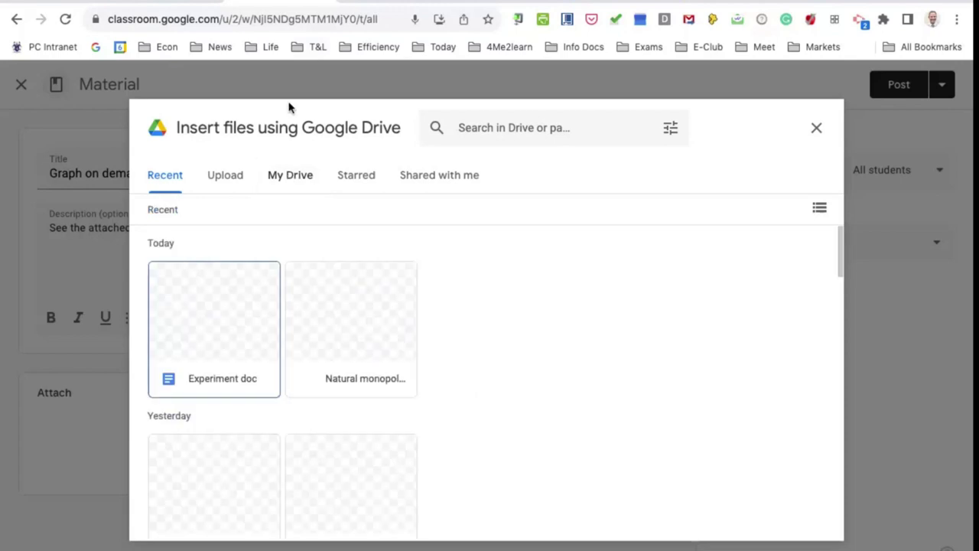
scroll(323, 347, "down", 1)
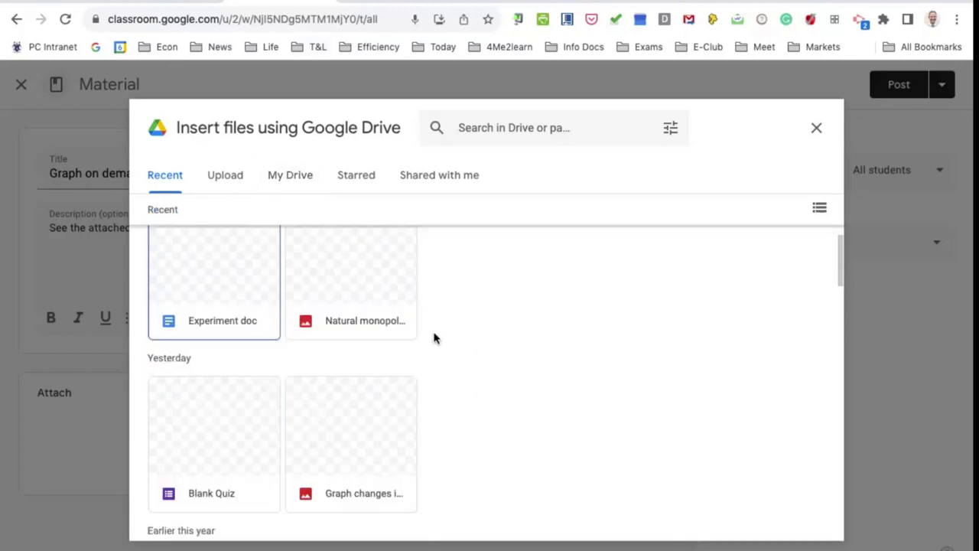
left_click(352, 298)
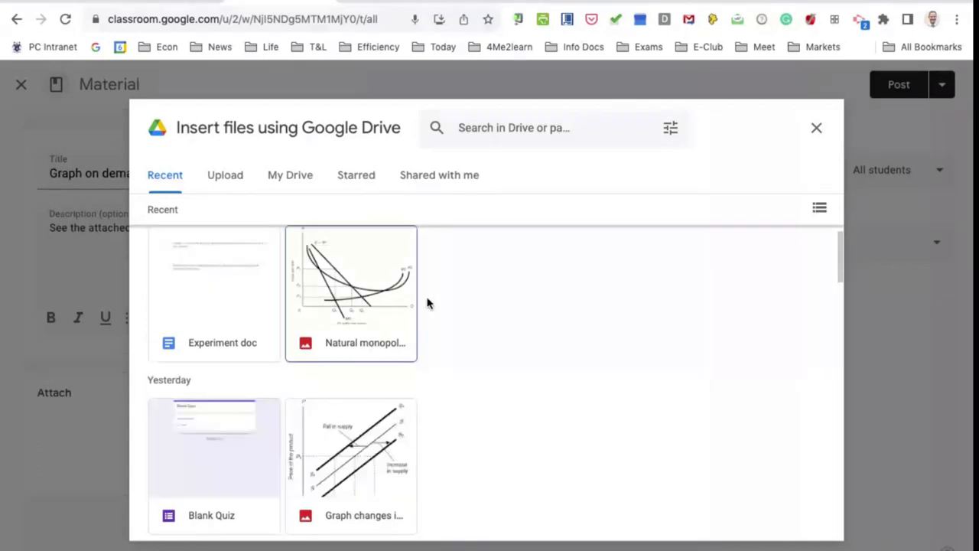
- Attach Natural monopoly Mohr.png from Google Drive to the "Graph on demand and supply" material and post it
scroll(420, 329, "up", 1)
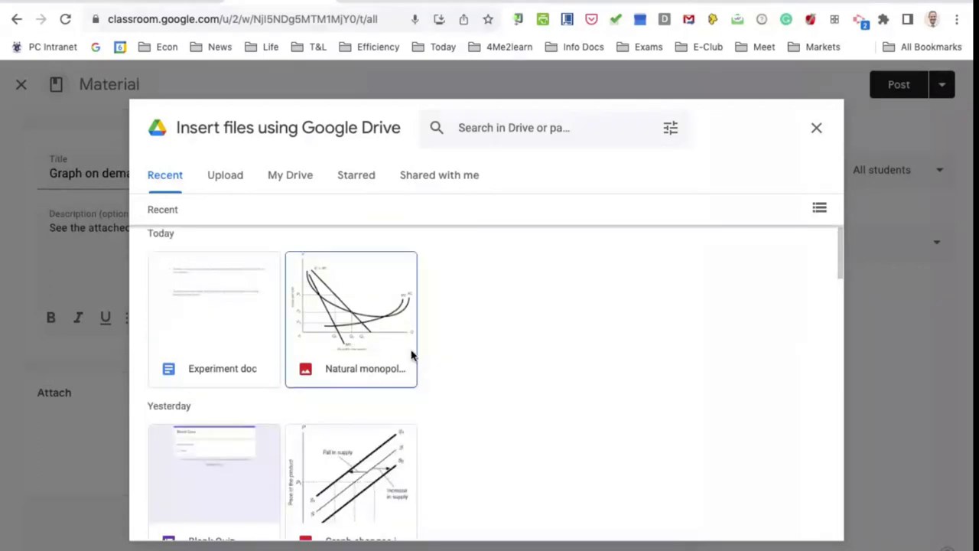
left_click(411, 355)
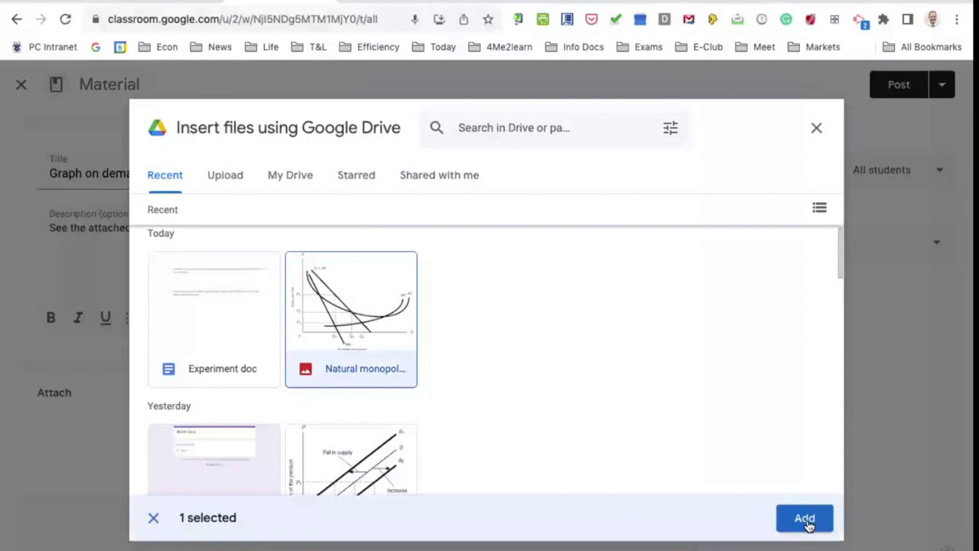
left_click(806, 521)
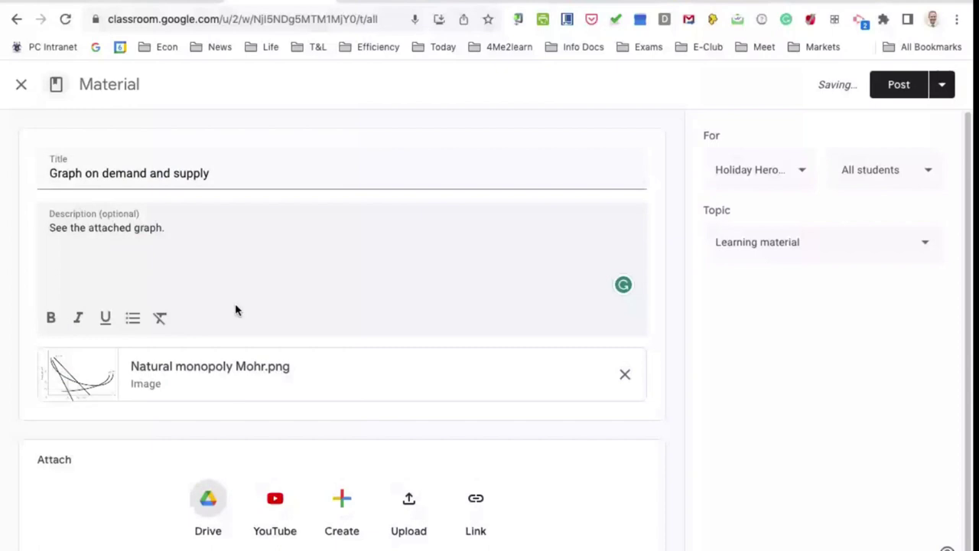
left_click(892, 86)
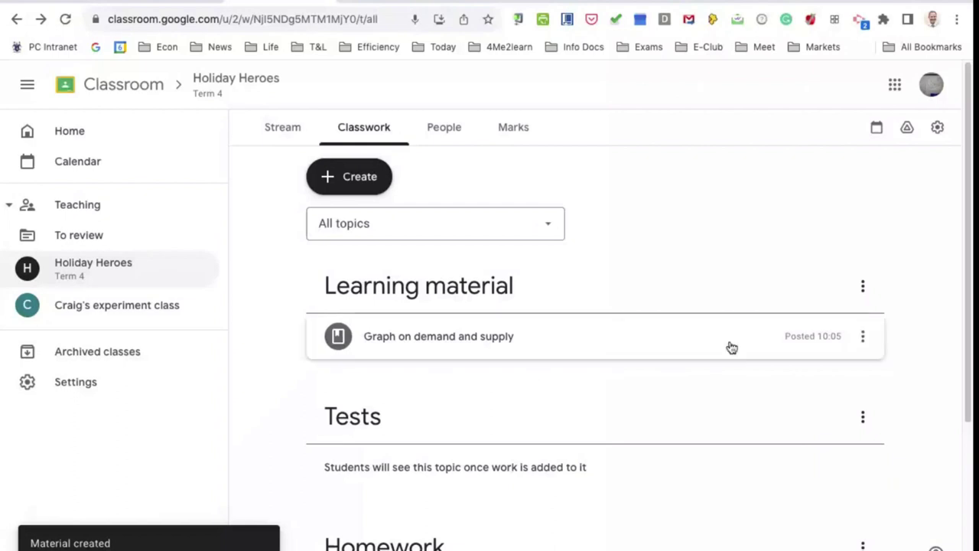
left_click(337, 170)
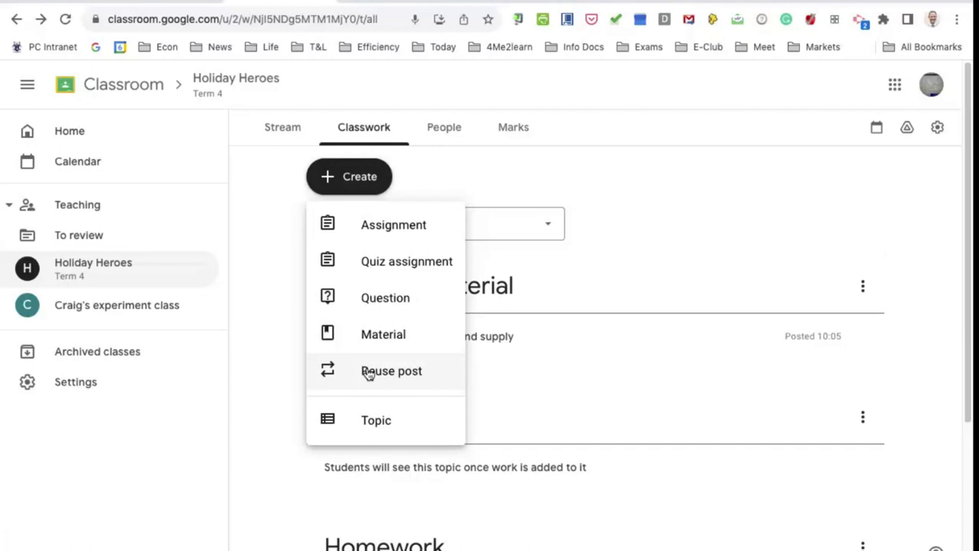
left_click(383, 334)
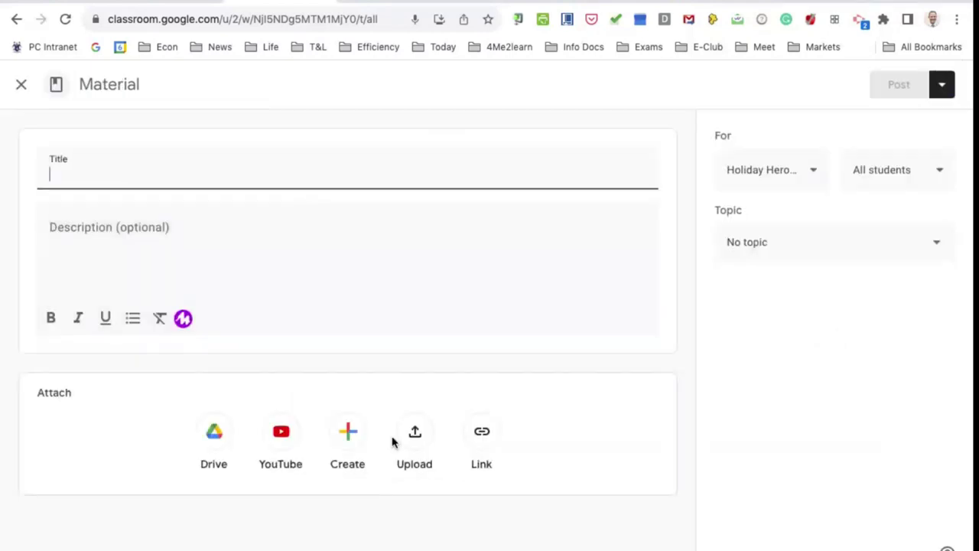
left_click(415, 435)
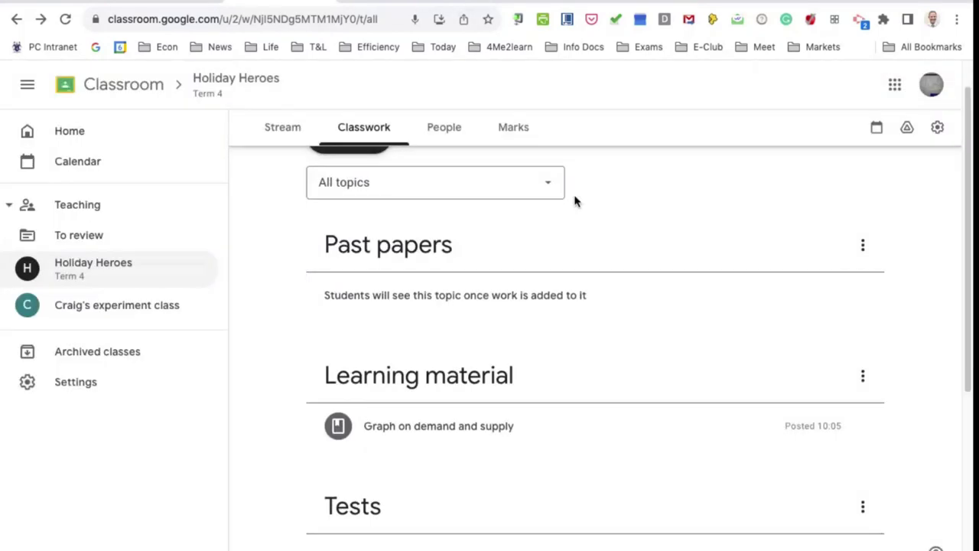
scroll(366, 198, "up", 1)
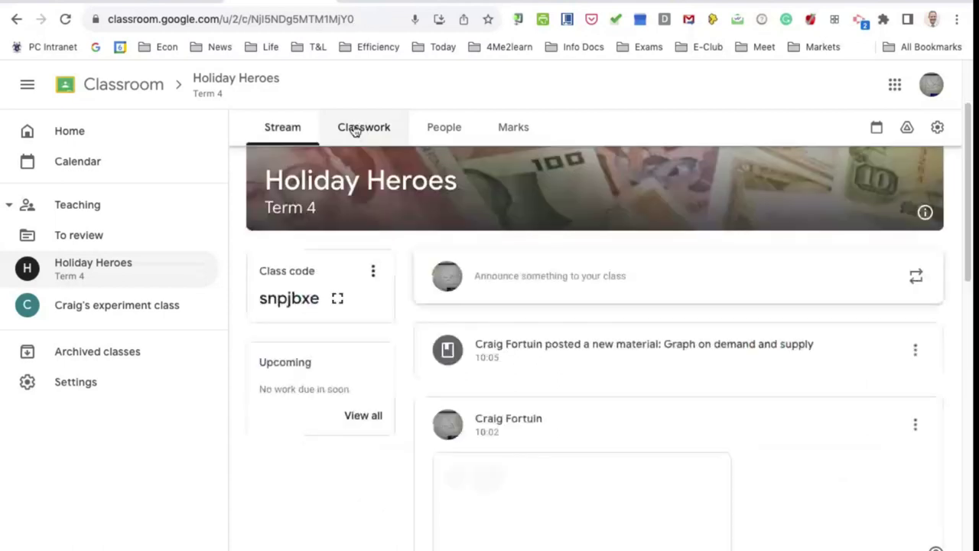
- Start a new classwork material for the Holiday Heroes class and assign it to the Past papers topic
left_click(360, 127)
left_click(343, 178)
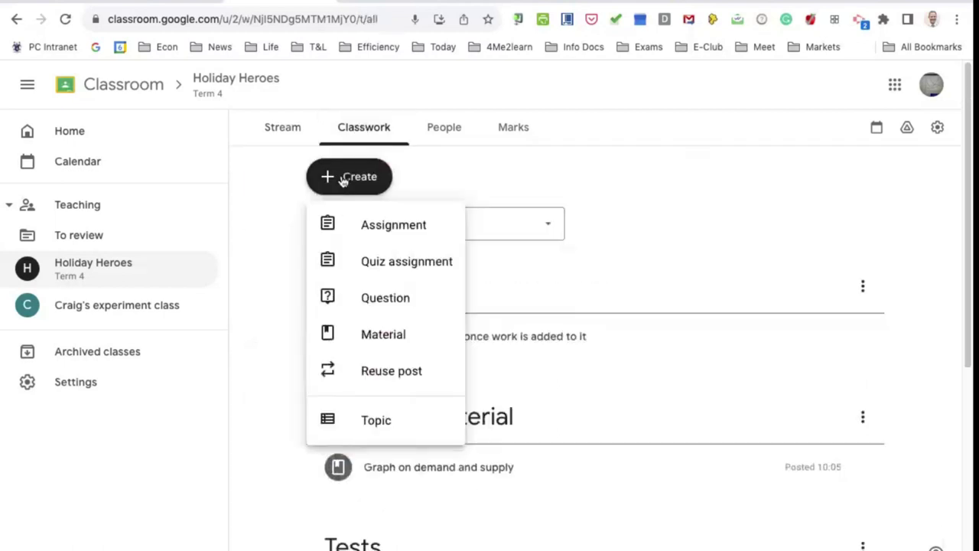
left_click(368, 337)
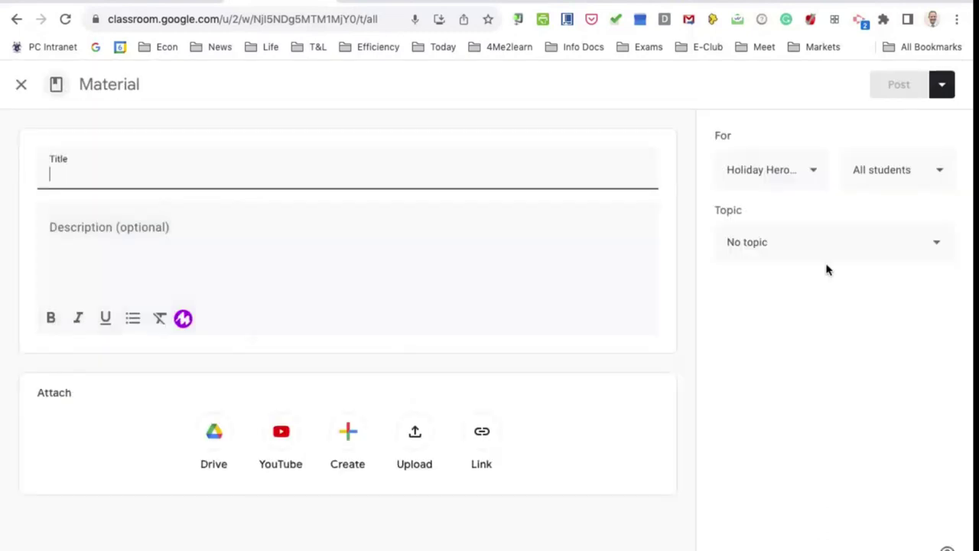
left_click(938, 249)
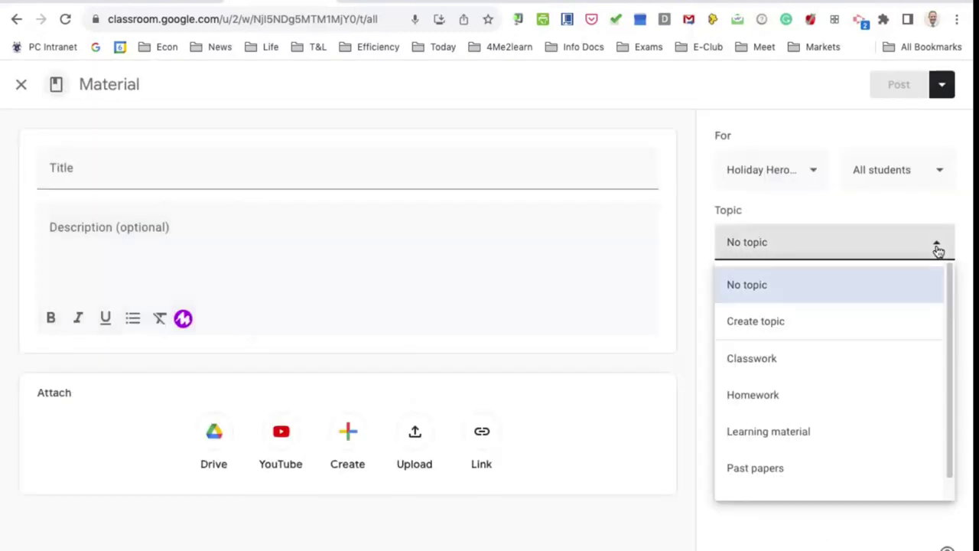
left_click(757, 470)
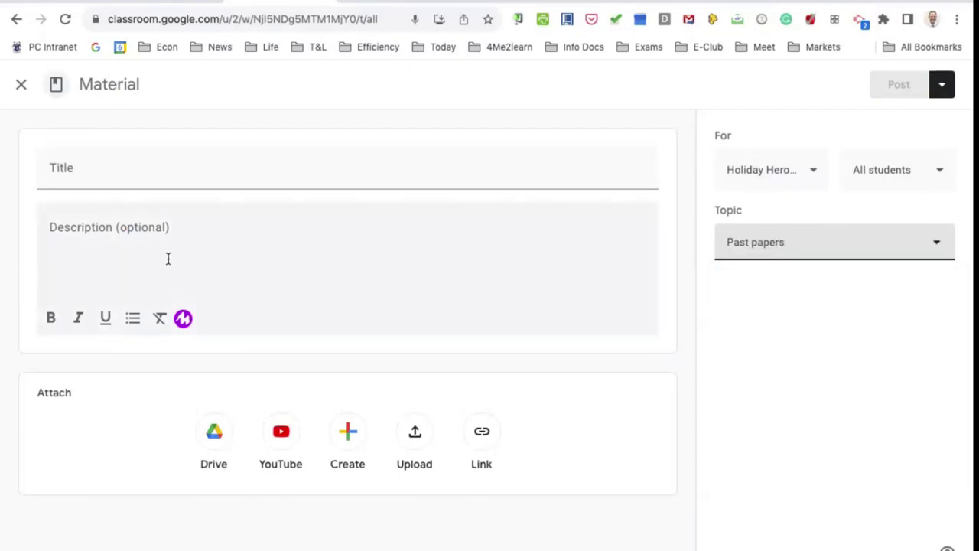
- Title the material "Past June paper" and enter the description "This is the 2022 paper."
left_click(122, 179)
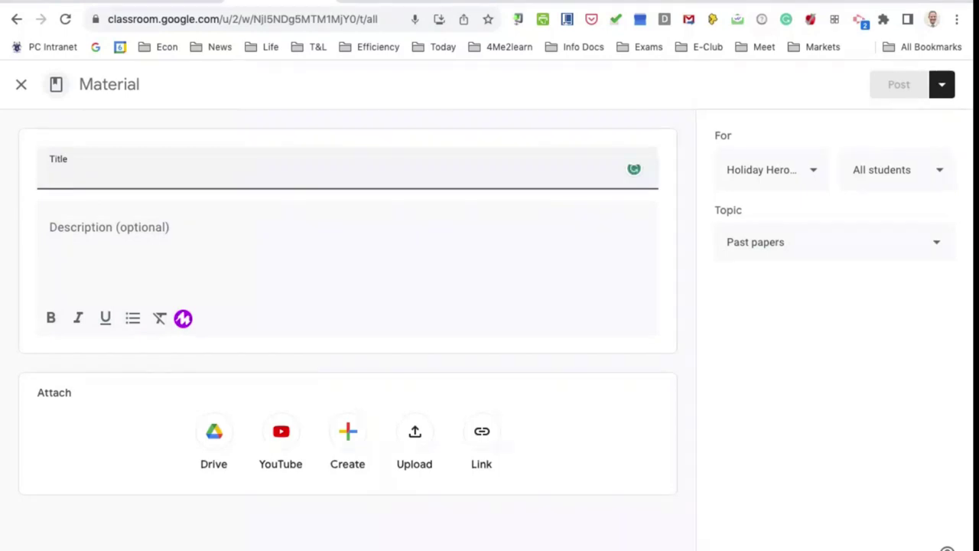
type("Past ju")
key("BackSpace")
key("BackSpace")
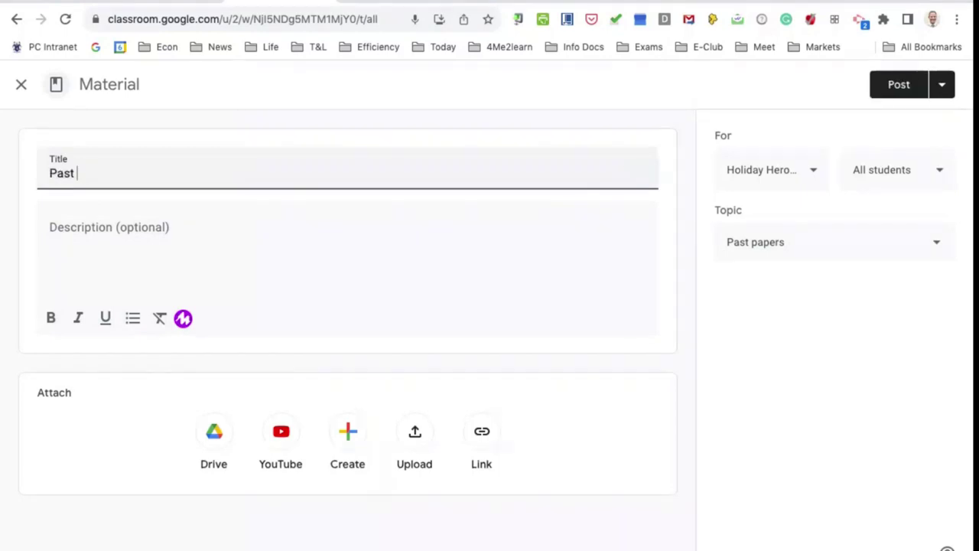
type("June paper")
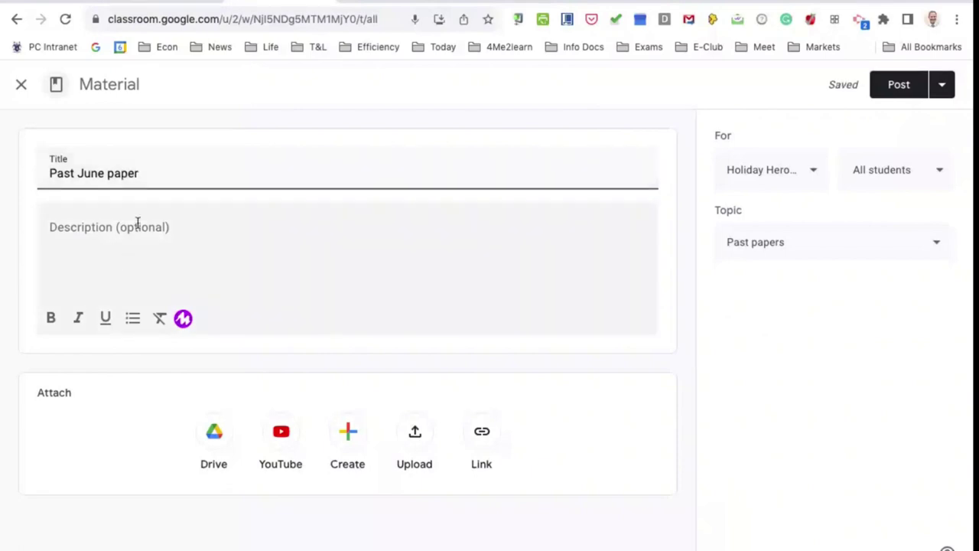
left_click(138, 223)
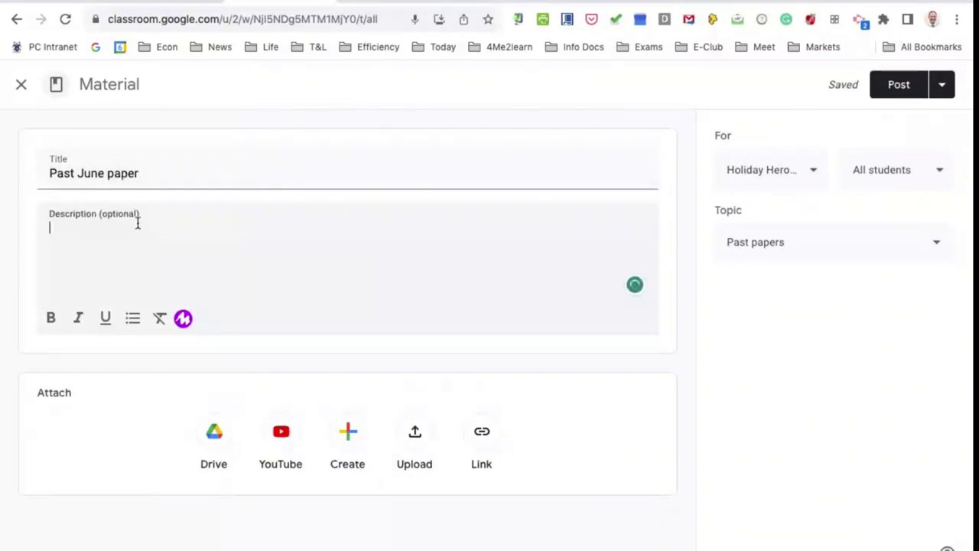
type("This is the ")
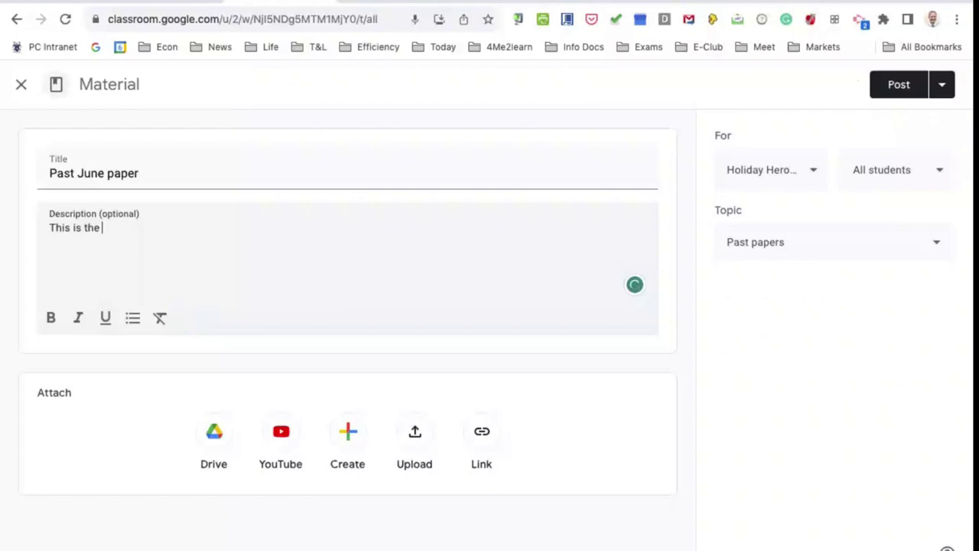
type("2022")
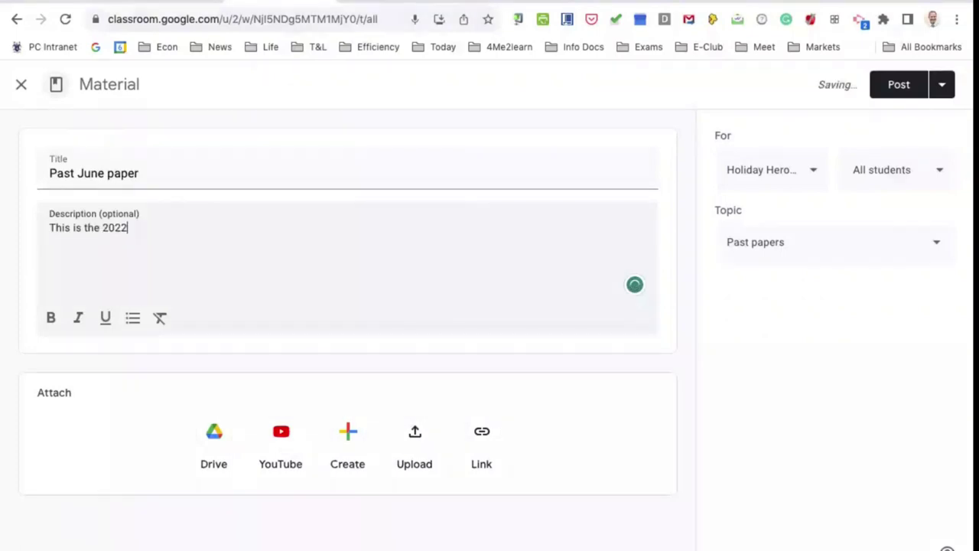
type(" paper.")
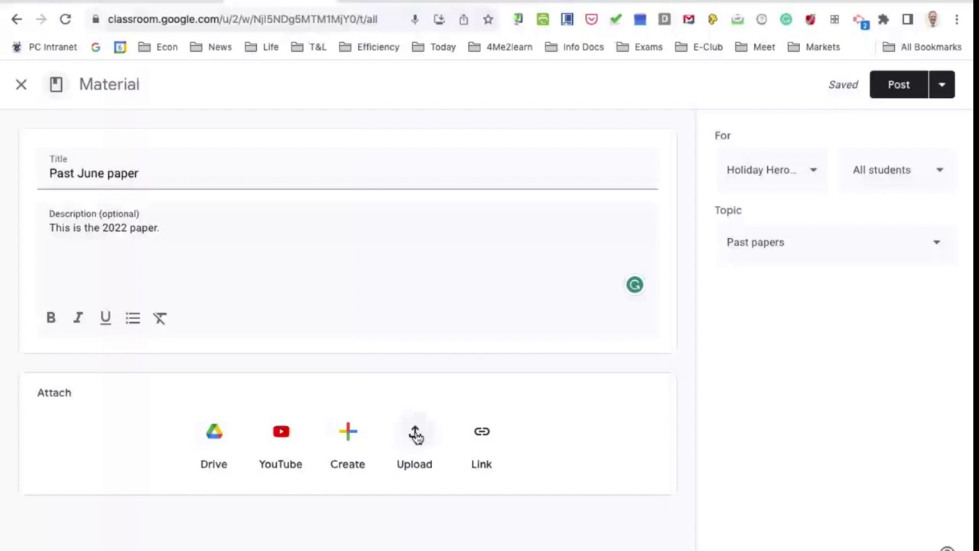
- Attach Learning unit 2 LN 2020.pdf from the recent Google Drive files and post the material
left_click(214, 432)
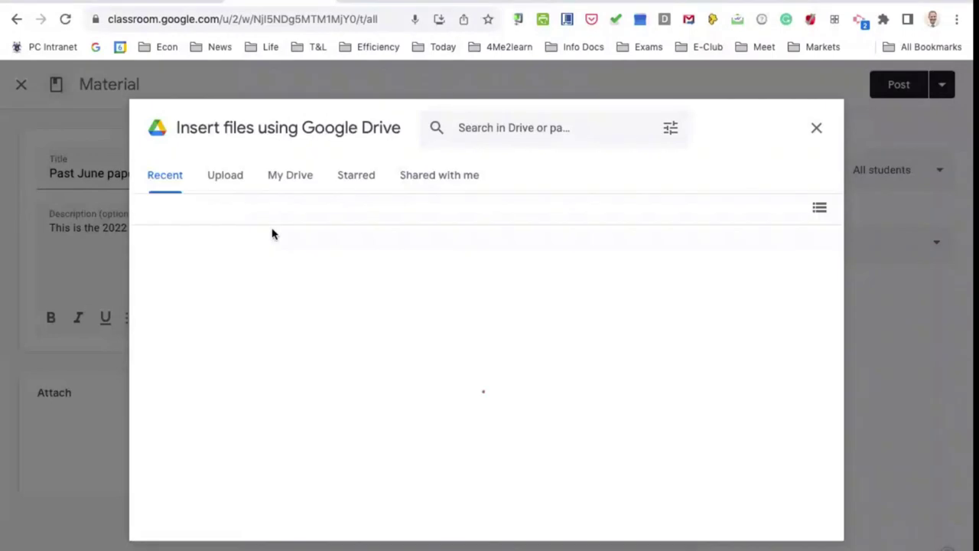
scroll(387, 408, "down", 1)
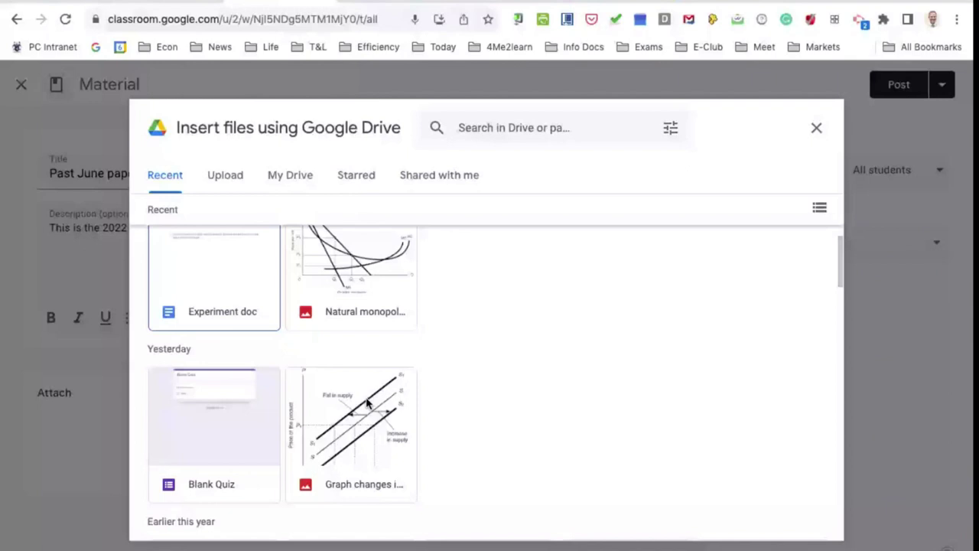
scroll(366, 404, "down", 5)
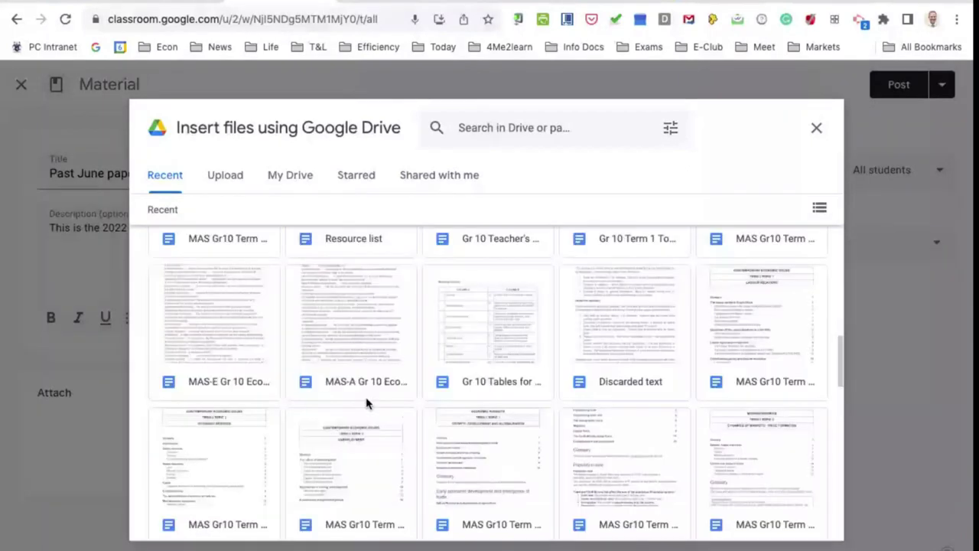
scroll(582, 316, "down", 5)
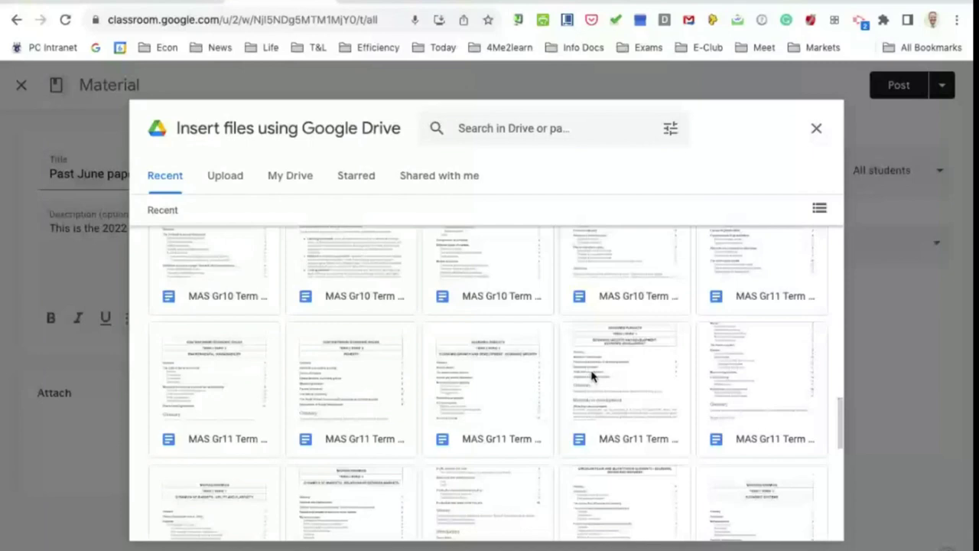
scroll(591, 375, "down", 3)
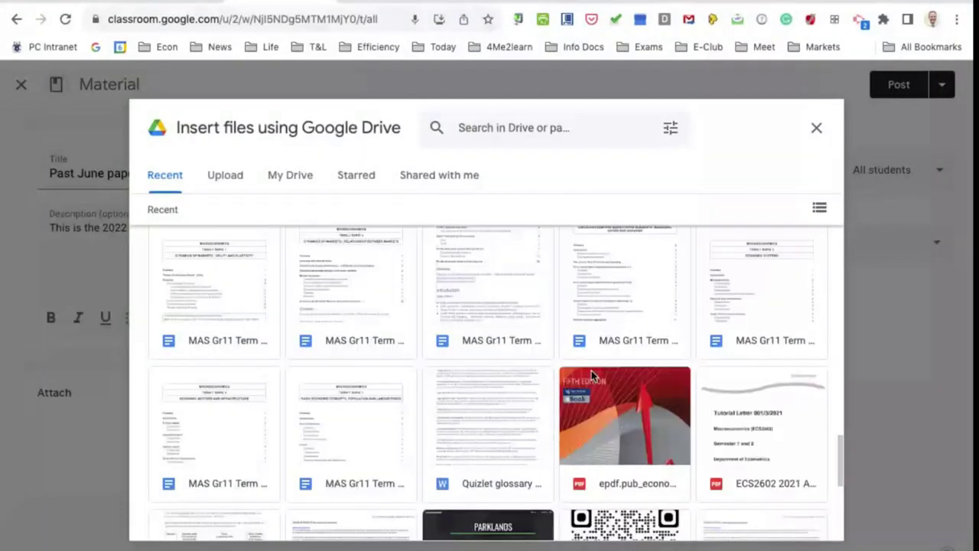
scroll(592, 375, "down", 2)
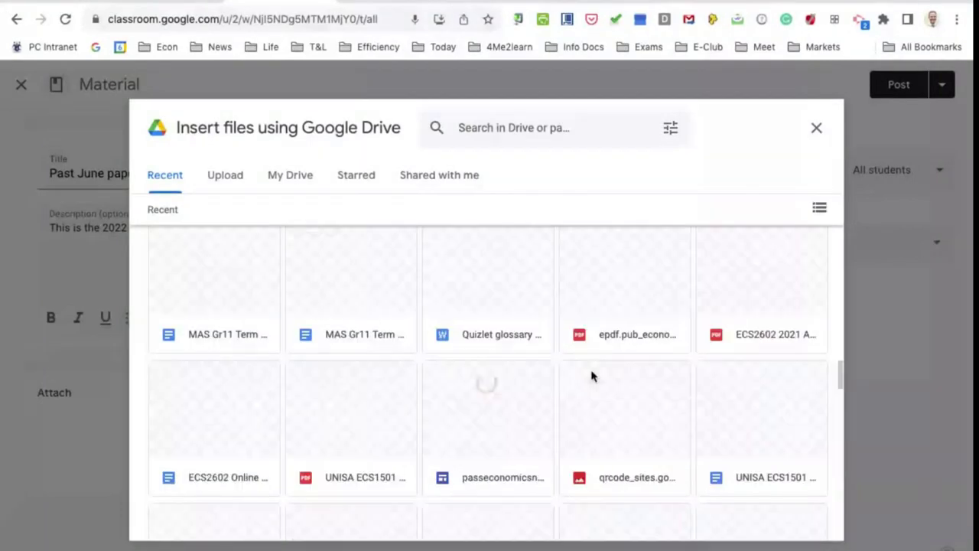
scroll(591, 375, "down", 2)
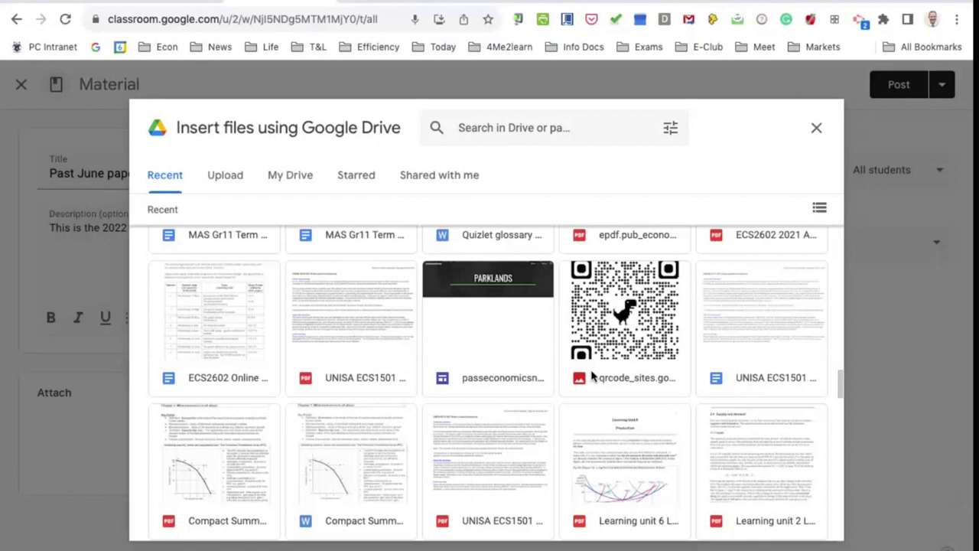
scroll(592, 375, "down", 3)
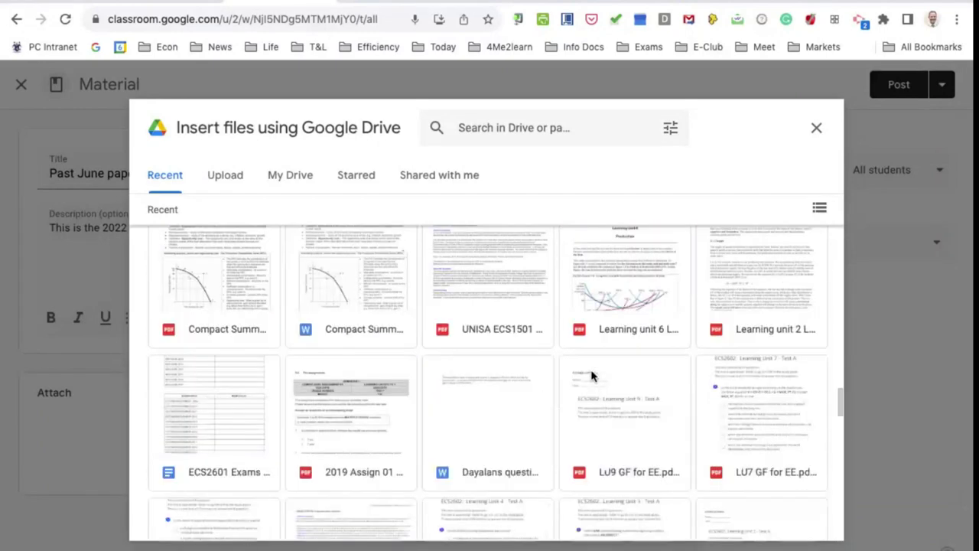
scroll(749, 356, "up", 1)
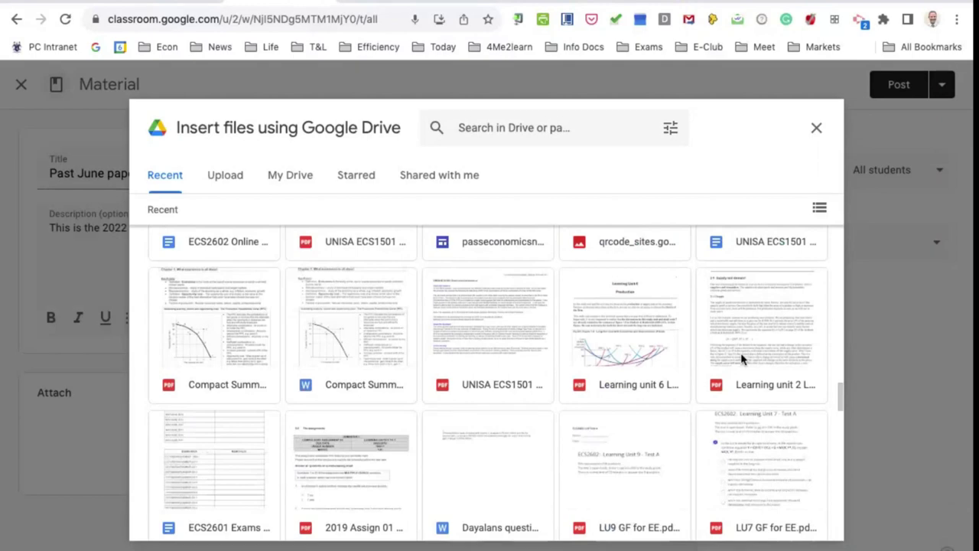
left_click(741, 358)
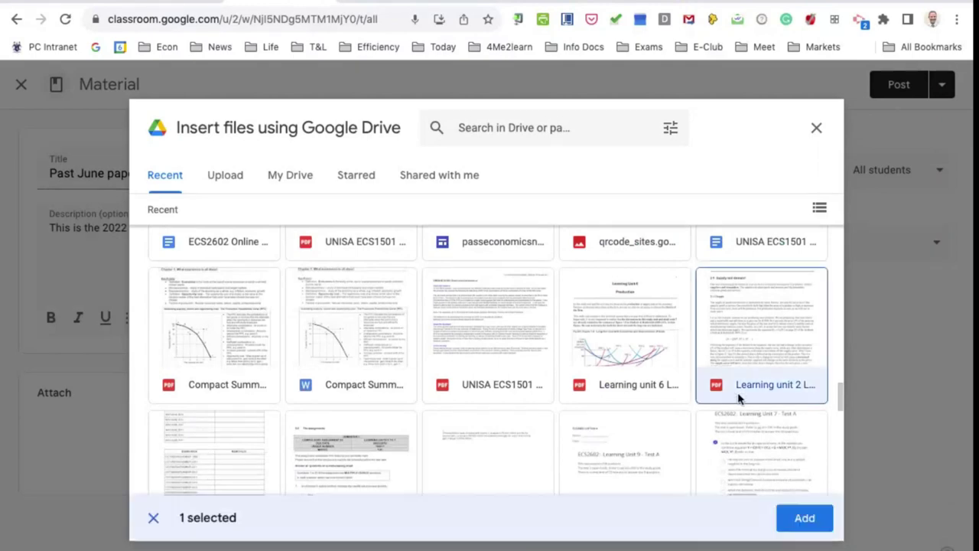
left_click(803, 521)
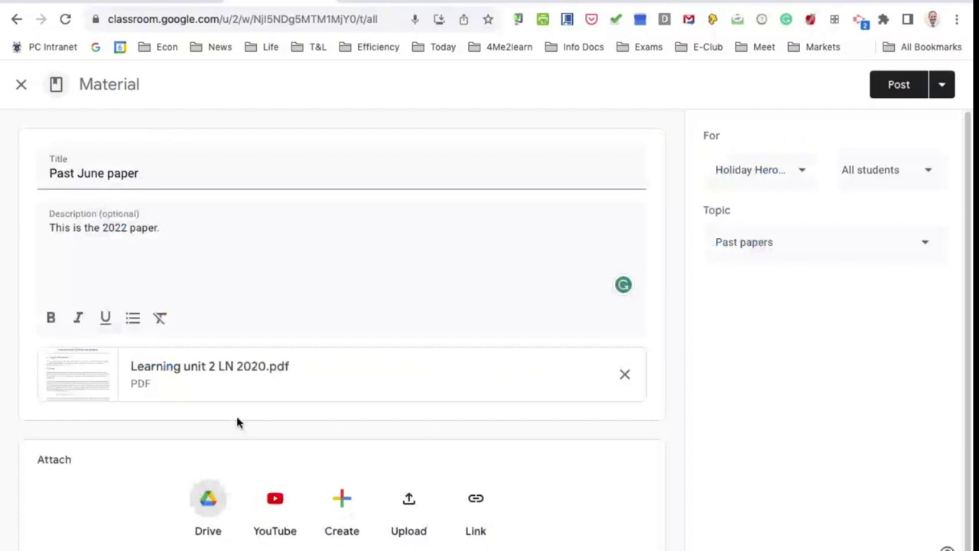
left_click(899, 86)
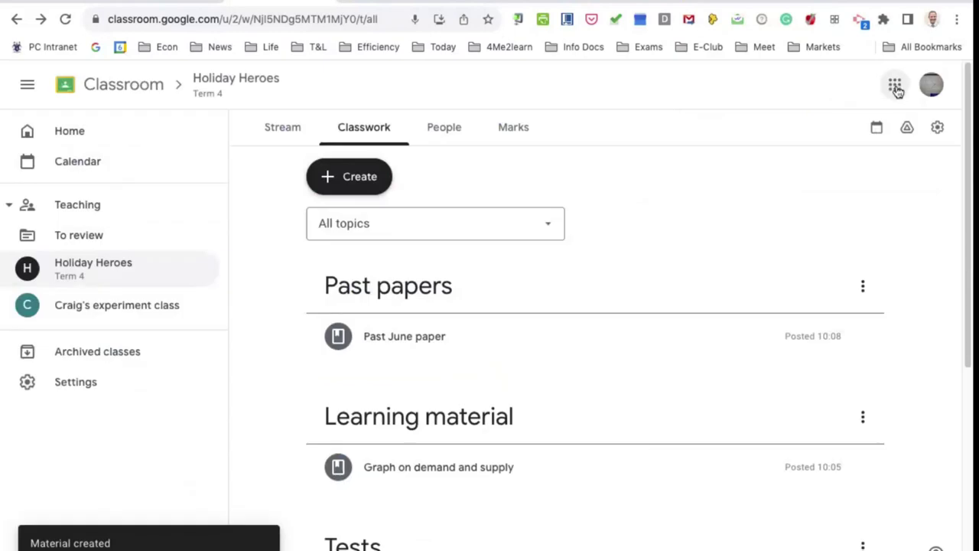
- Review the topics and the materials posted under them in the Holiday Heroes classwork
scroll(658, 234, "down", 4)
scroll(662, 236, "up", 3)
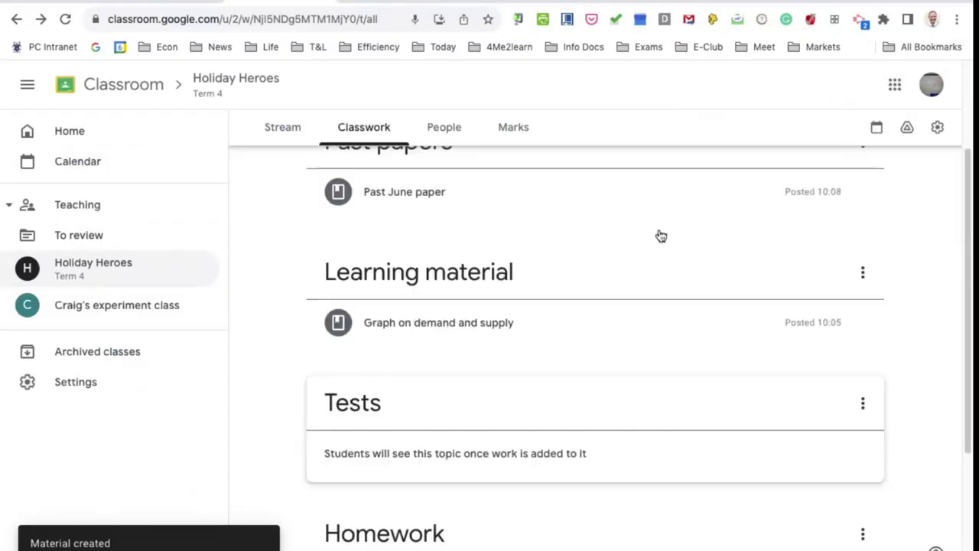
scroll(660, 234, "up", 1)
scroll(428, 261, "up", 2)
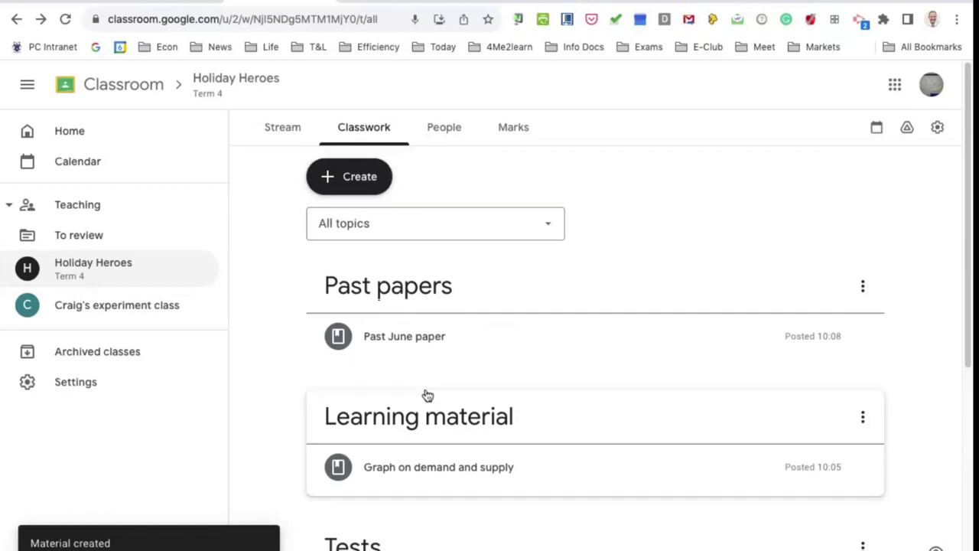
scroll(430, 375, "down", 3)
scroll(431, 367, "up", 1)
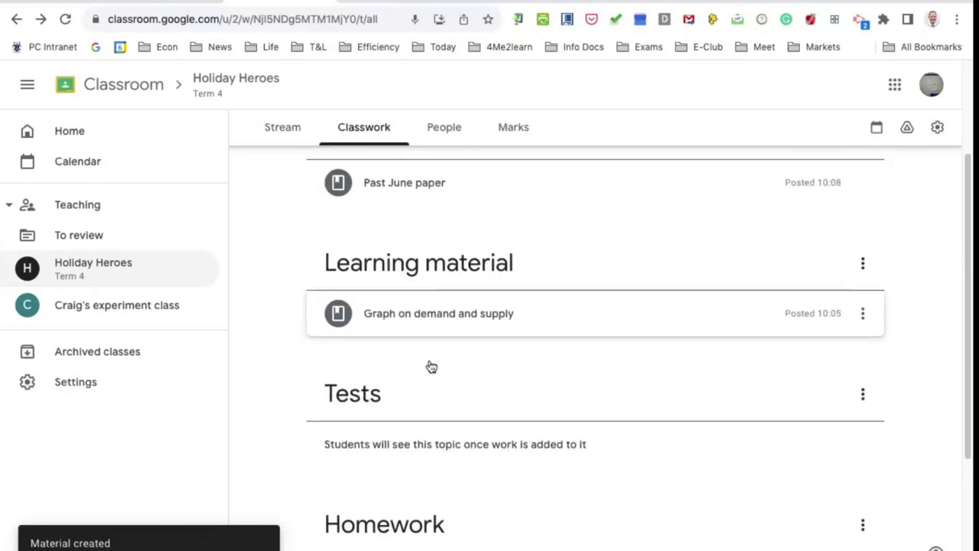
scroll(432, 368, "up", 1)
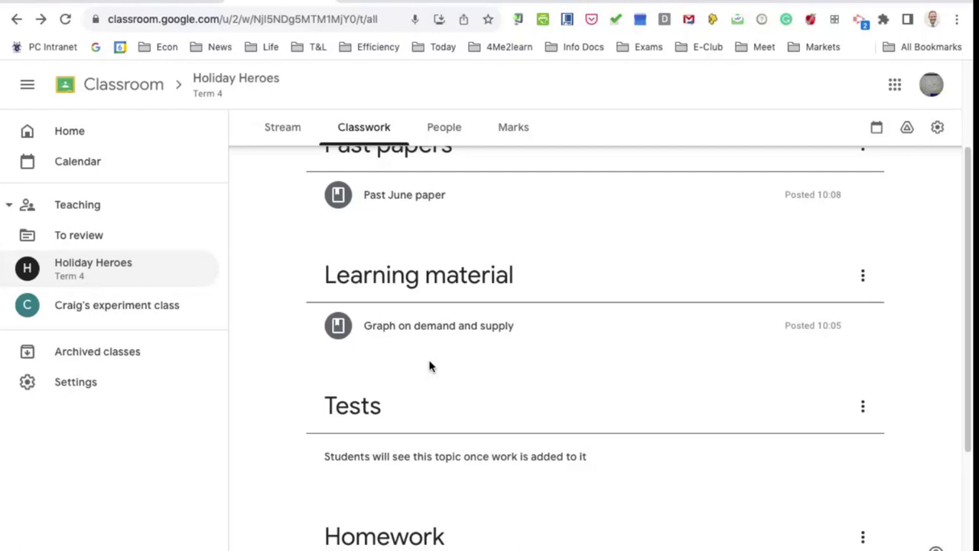
- Look through all the classwork topics, including the Classwork topic's own page, and return to the full topic list
scroll(431, 375, "up", 2)
scroll(431, 375, "down", 1)
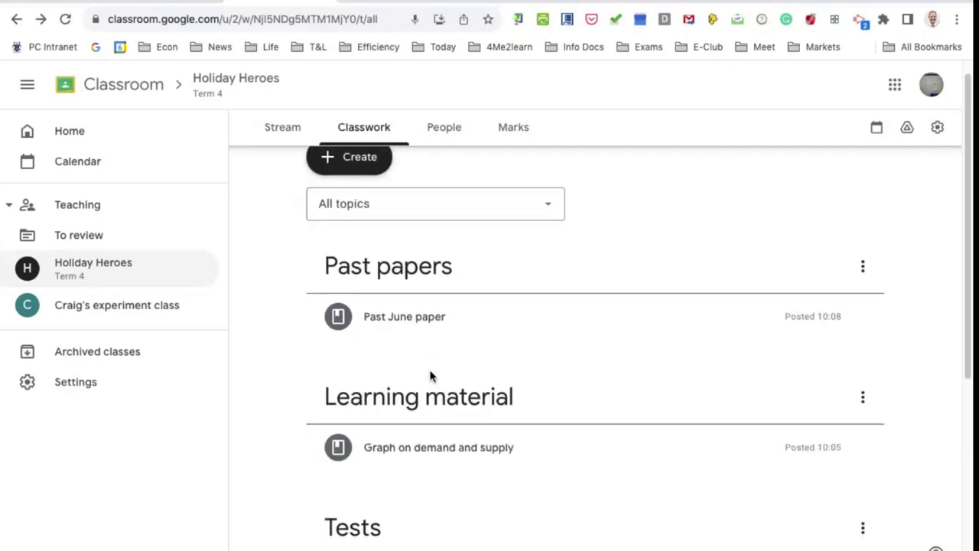
scroll(431, 375, "down", 5)
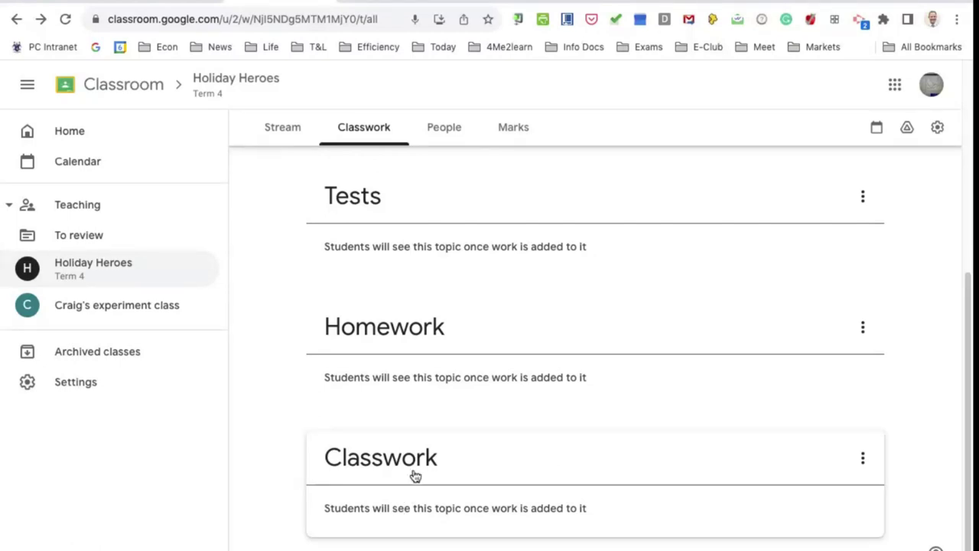
scroll(408, 394, "up", 10)
scroll(408, 395, "down", 5)
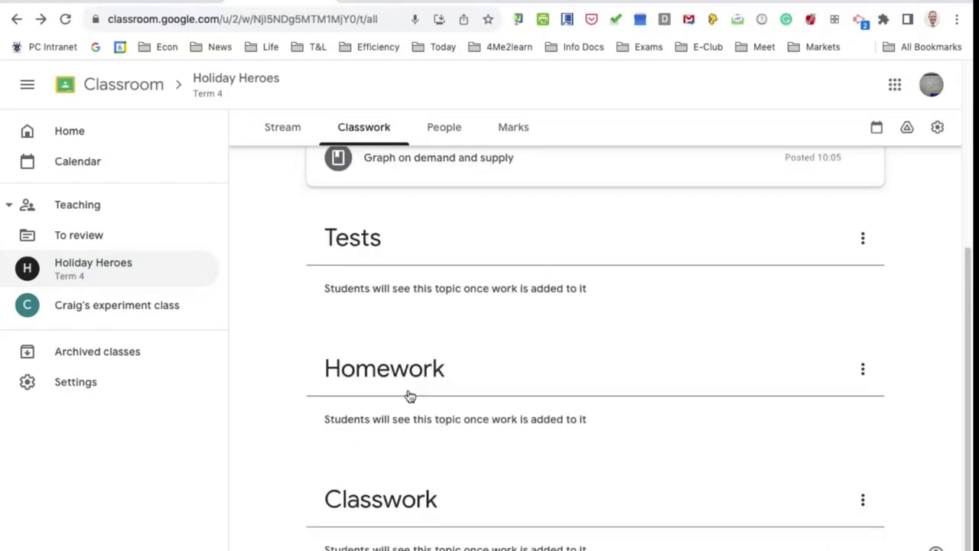
left_click(380, 499)
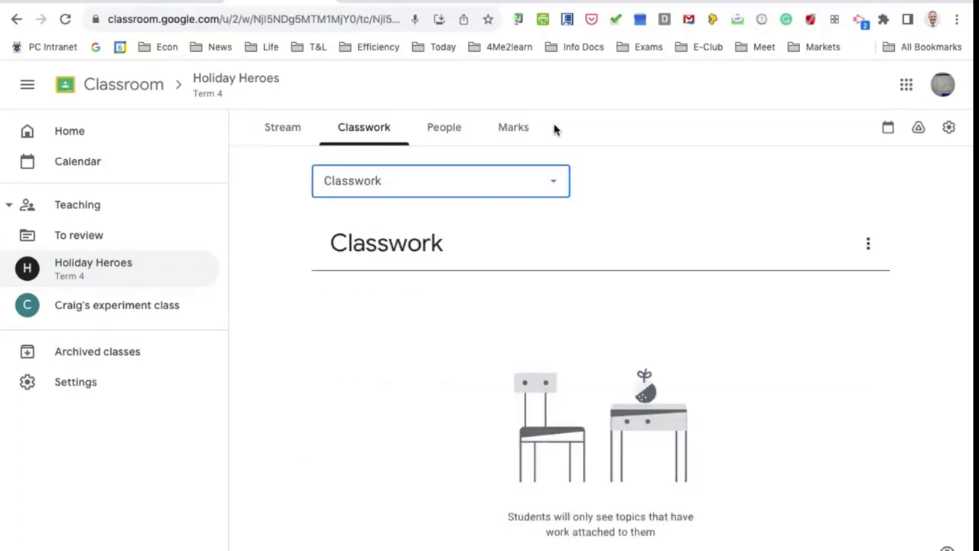
left_click(376, 138)
scroll(367, 230, "down", 5)
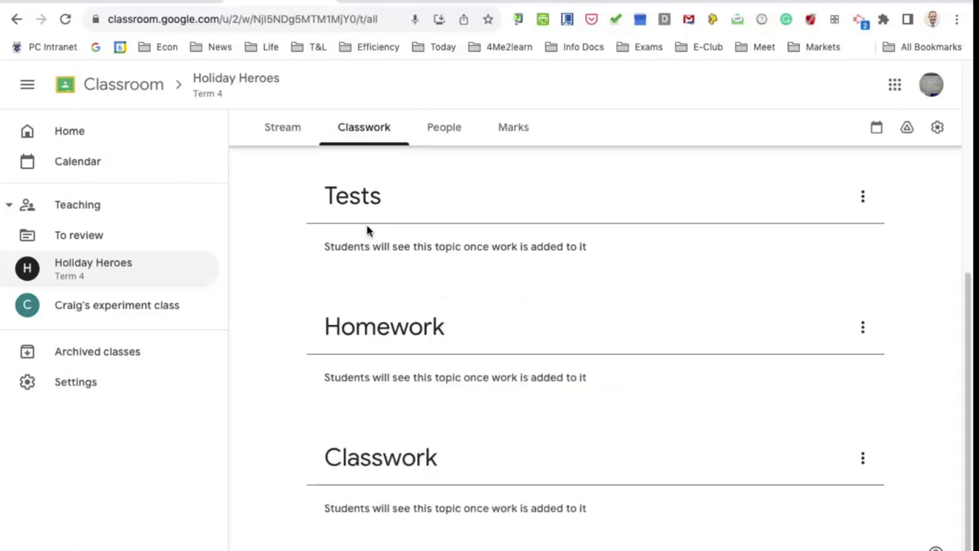
- Create a new assignment for the Holiday Heroes class and title it "Assignment 1"
scroll(367, 232, "up", 5)
left_click(349, 200)
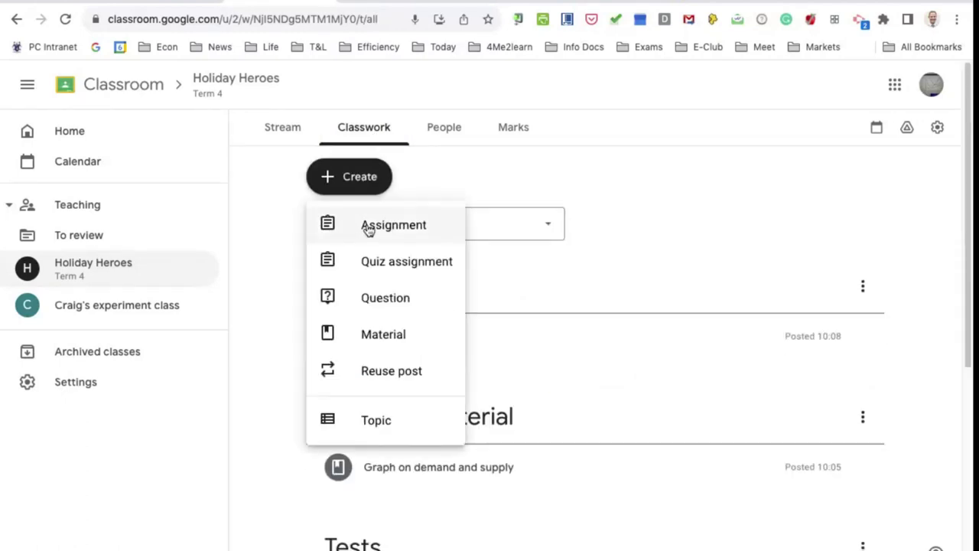
left_click(375, 227)
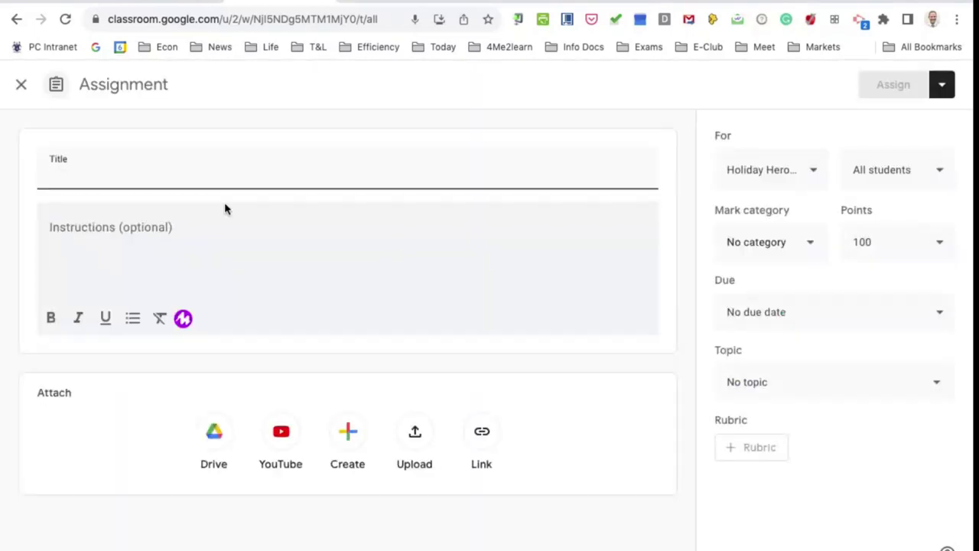
type("Assignment 1")
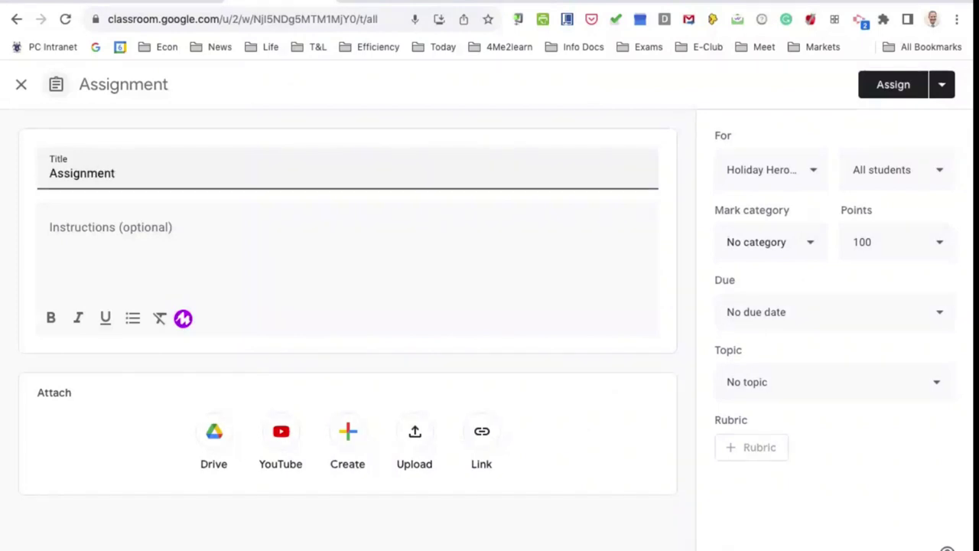
- Enter the assignment instructions "Make sure that this is done during today's lesson."
left_click(175, 232)
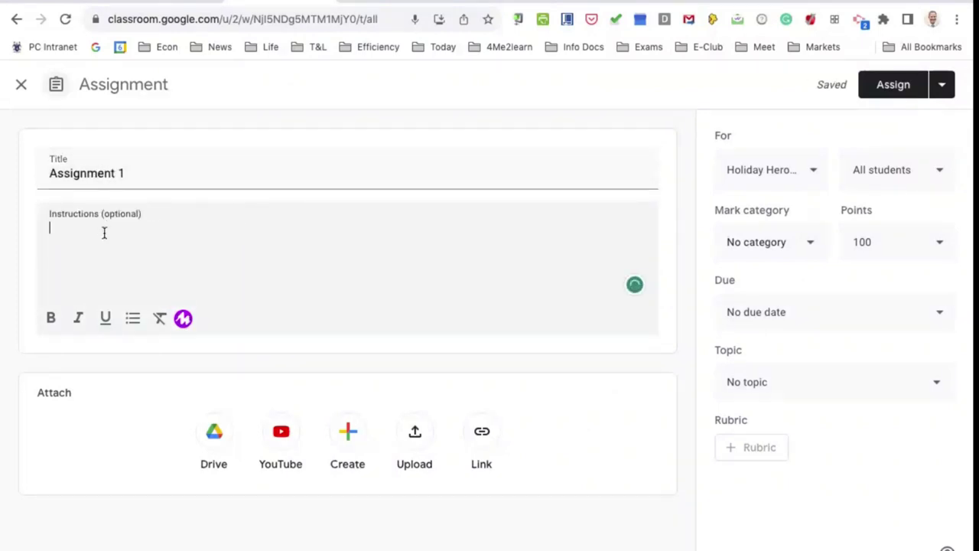
type("Make")
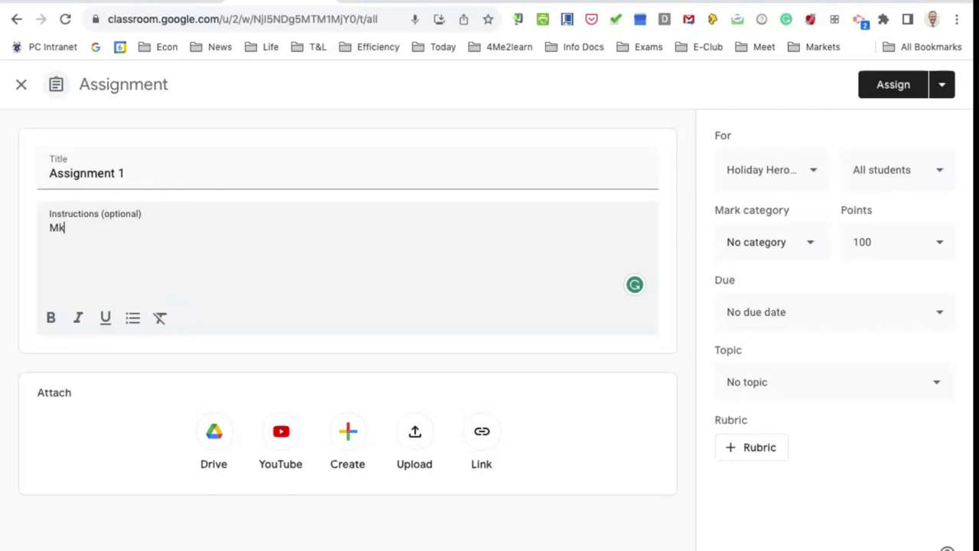
type(" sur")
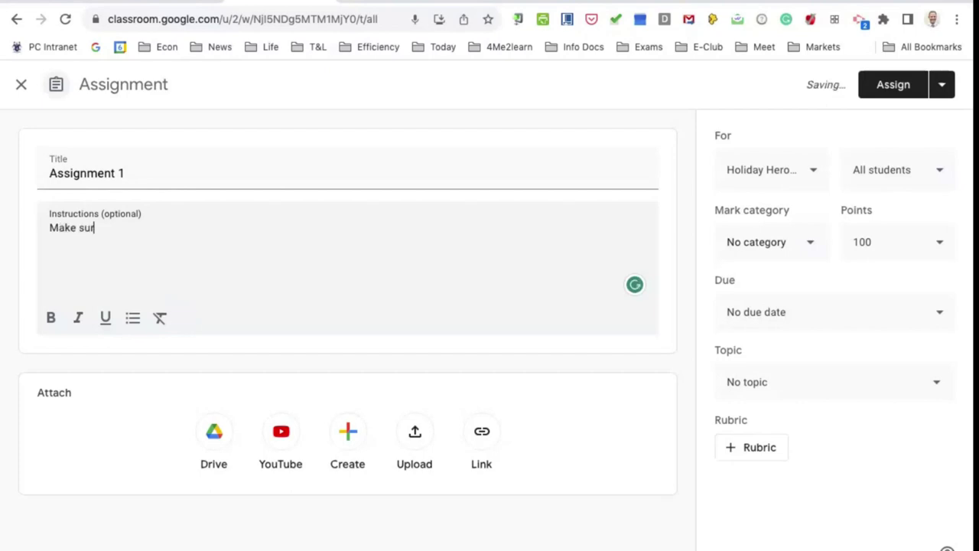
type("e that thi")
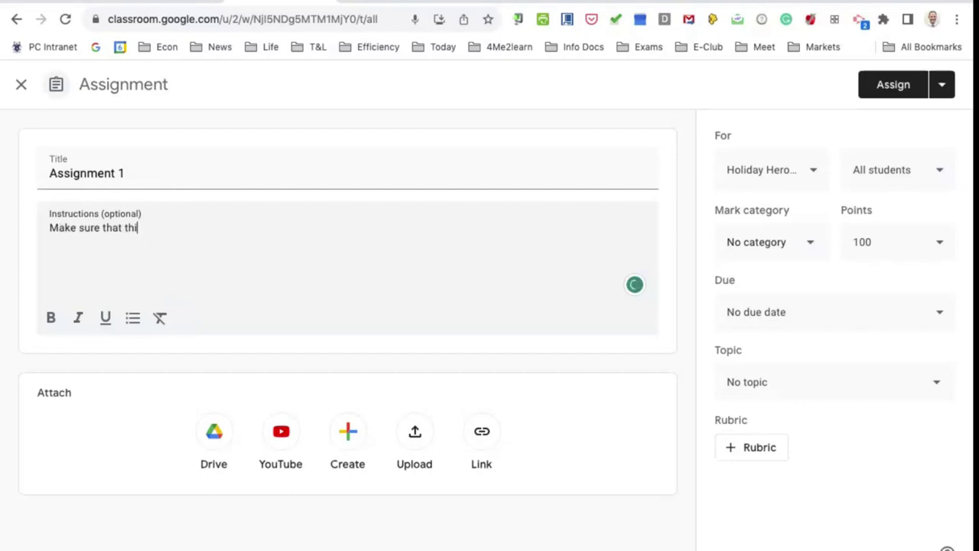
type("s is ")
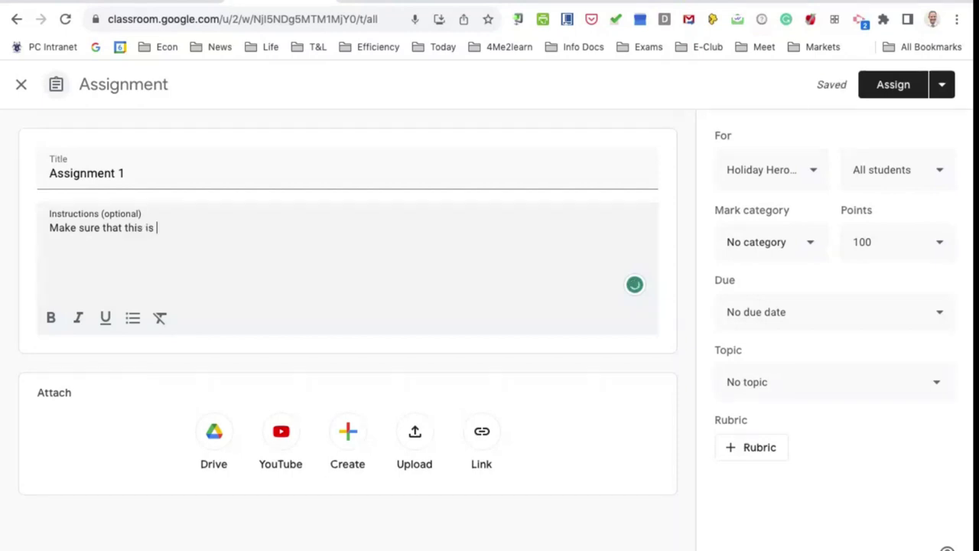
type("done during ")
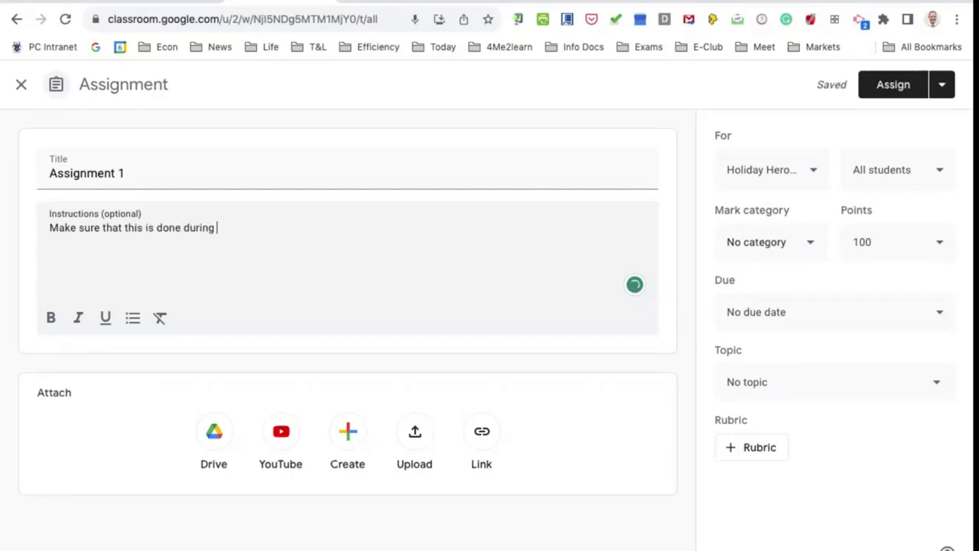
type("today's lesson.")
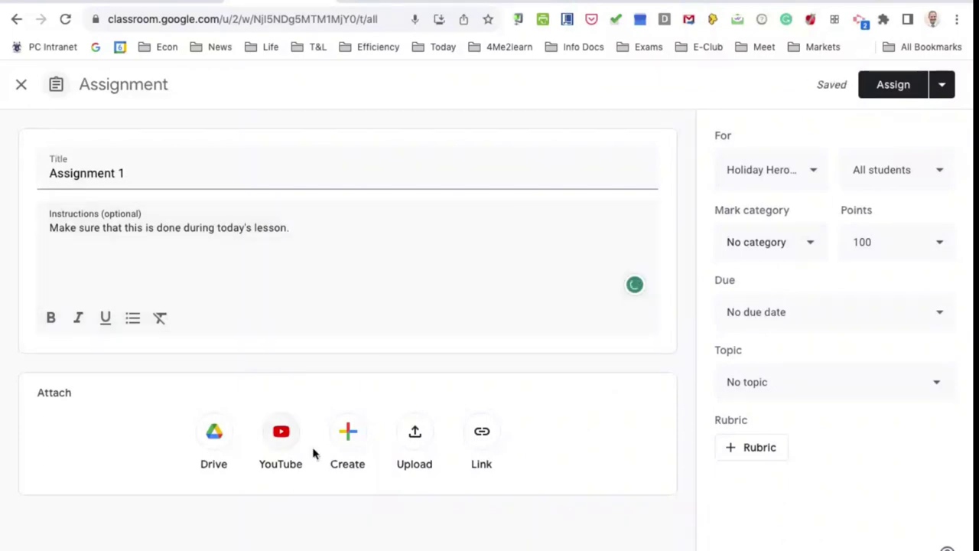
- Create a new Google Docs document from the assignment's attachments and head it "Assignment 1", leaving a blank line below
left_click(348, 431)
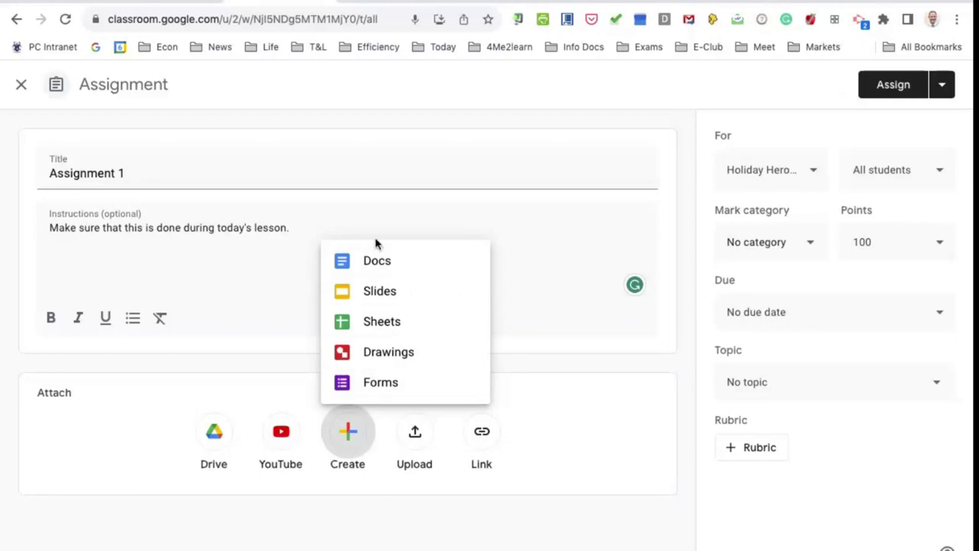
left_click(385, 262)
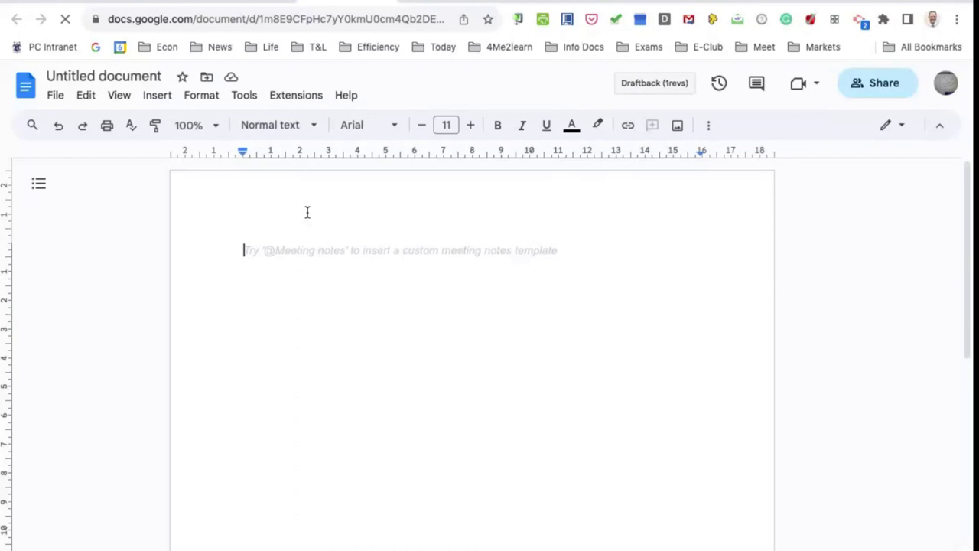
type("Assignmen")
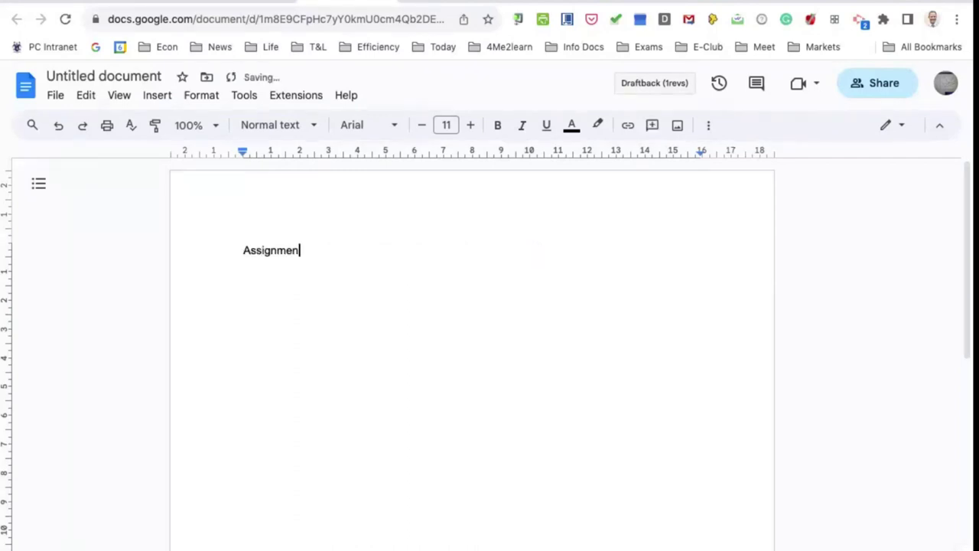
type("t 1")
key("Return")
key("Return")
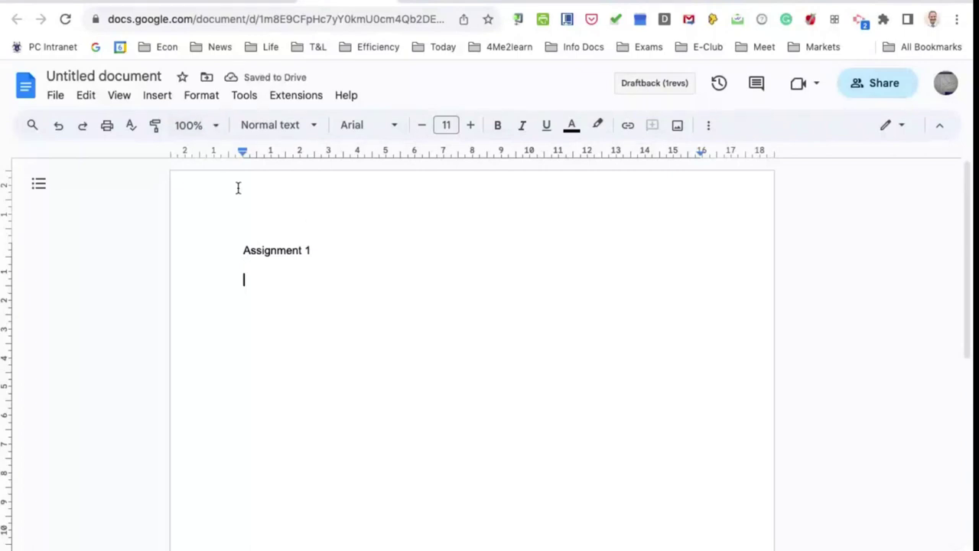
- Write numbered question 1: "Explain, in no more than 50 words, why you decided to choose Economics as a subject."
type("1. Explain")
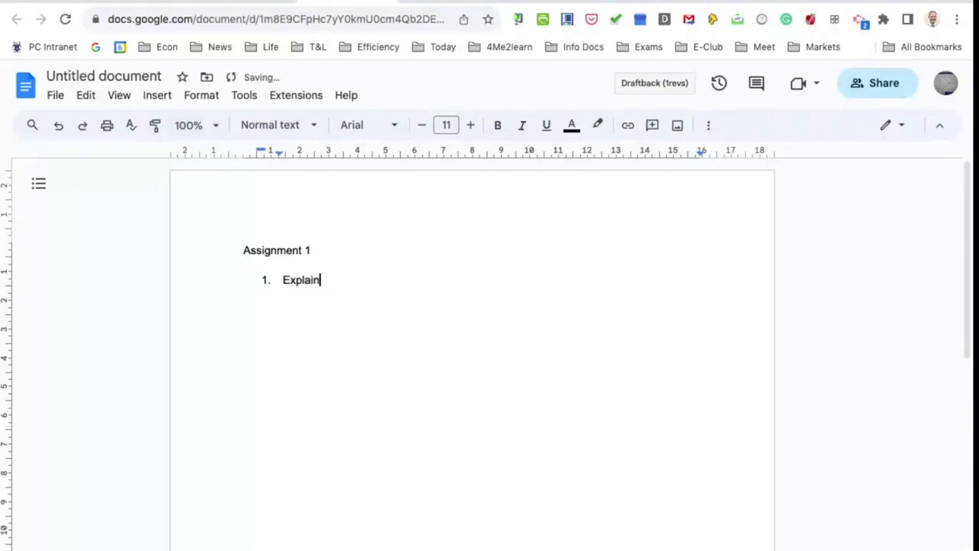
key("BackSpace")
type(", in no more than")
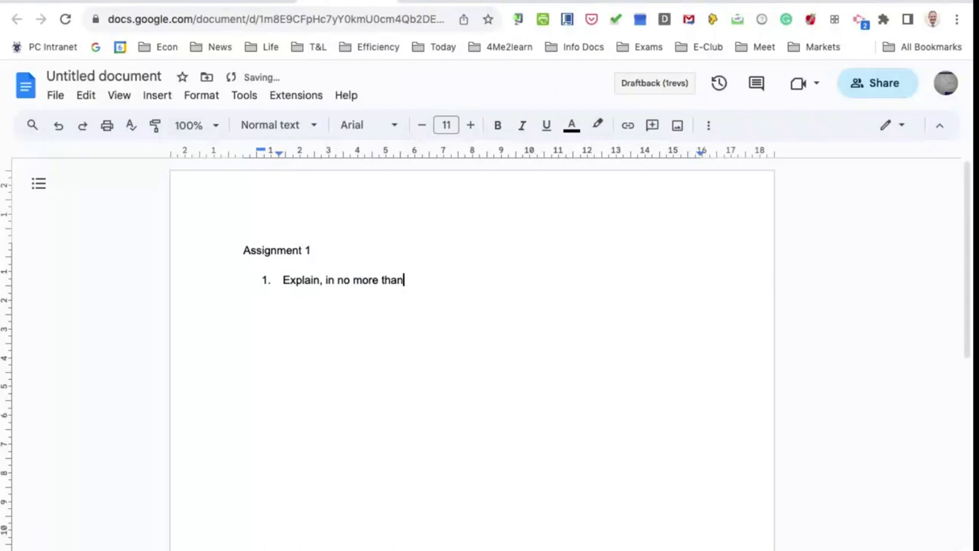
type(" 50 words, shy")
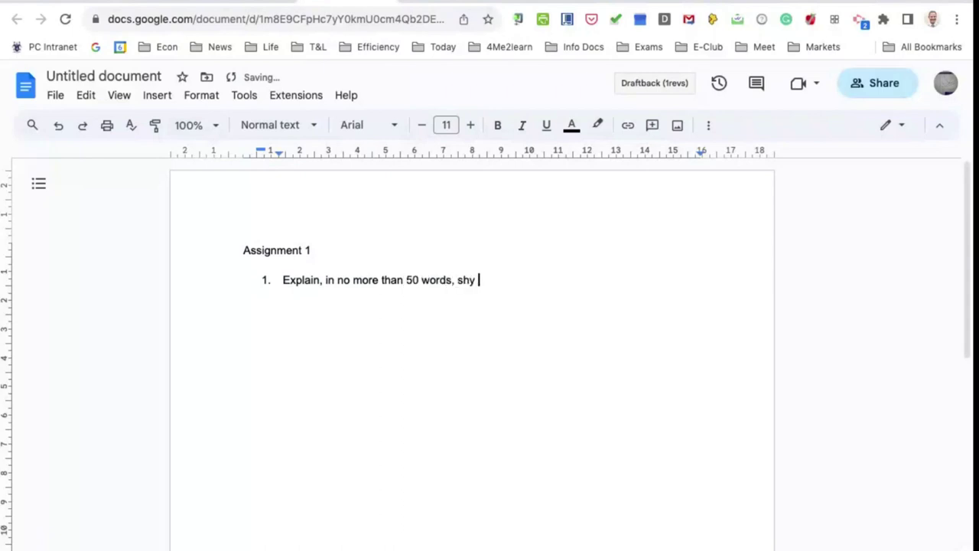
key("BackSpace")
key("BackSpace")
key("BackSpace")
key("BackSpace")
type("why y")
type("ou d")
type("ecided to achoo")
key("BackSpace")
key("BackSpace")
key("BackSpace")
key("BackSpace")
key("BackSpace")
type("choose a")
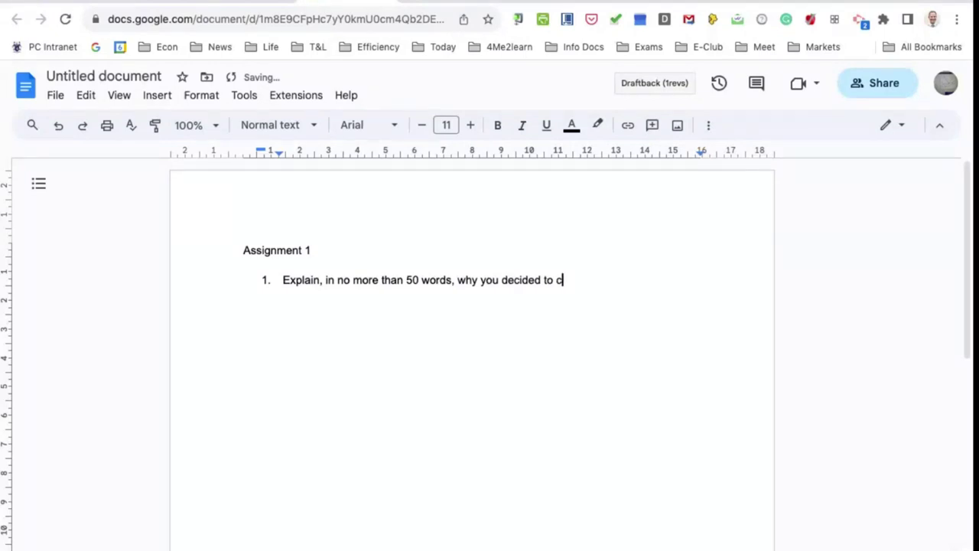
key("BackSpace")
type("Economics as a s")
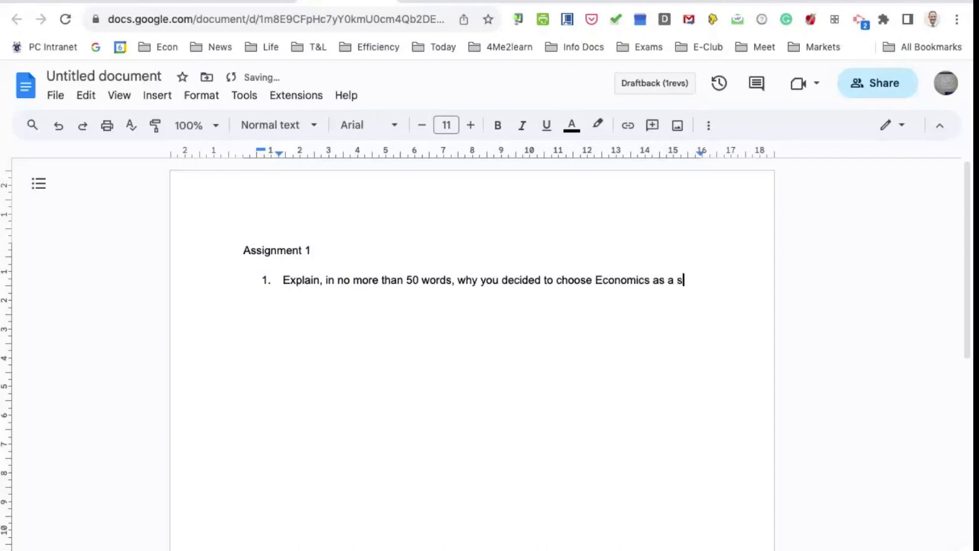
type("ubject.")
- Continue the numbered list with an empty second item below the Economics question
key("Return")
key("Return")
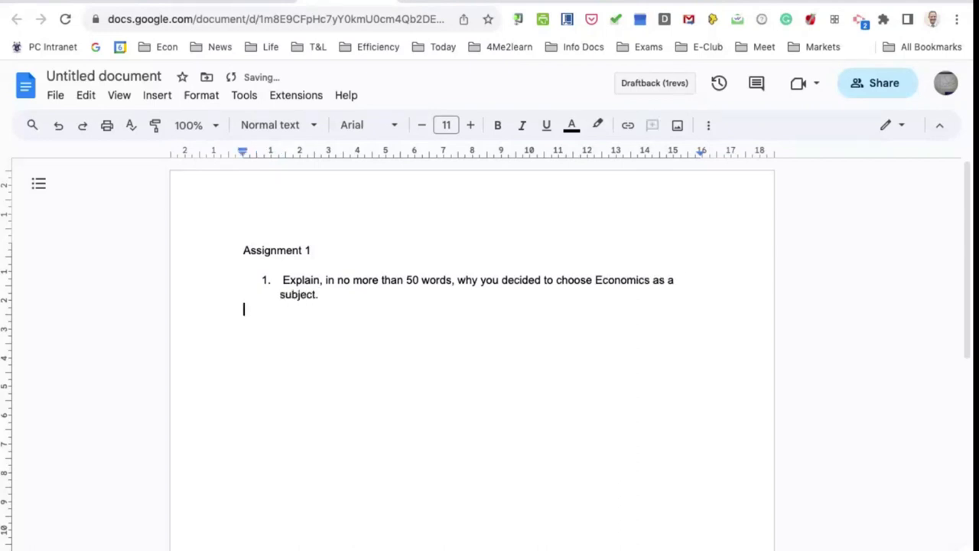
key("Return")
key("BackSpace")
key("BackSpace")
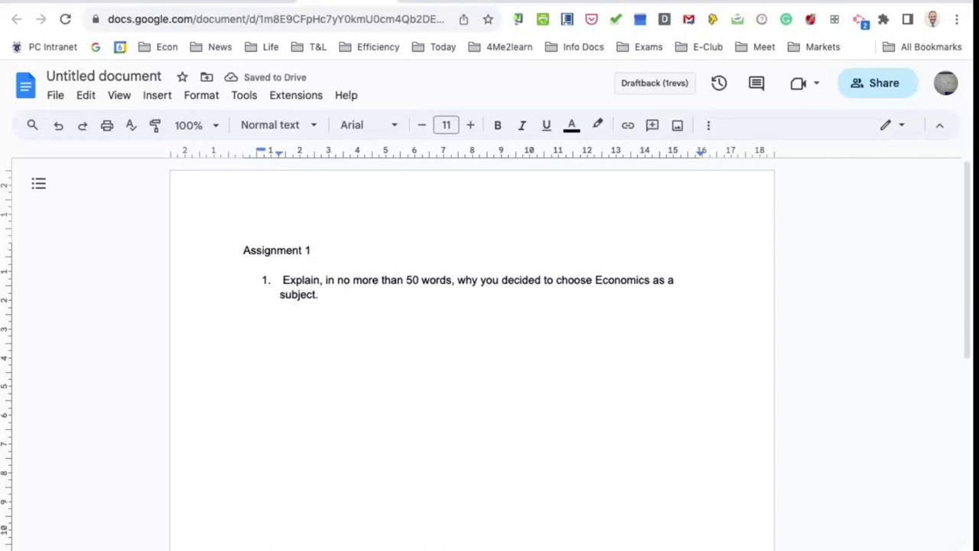
key("Return")
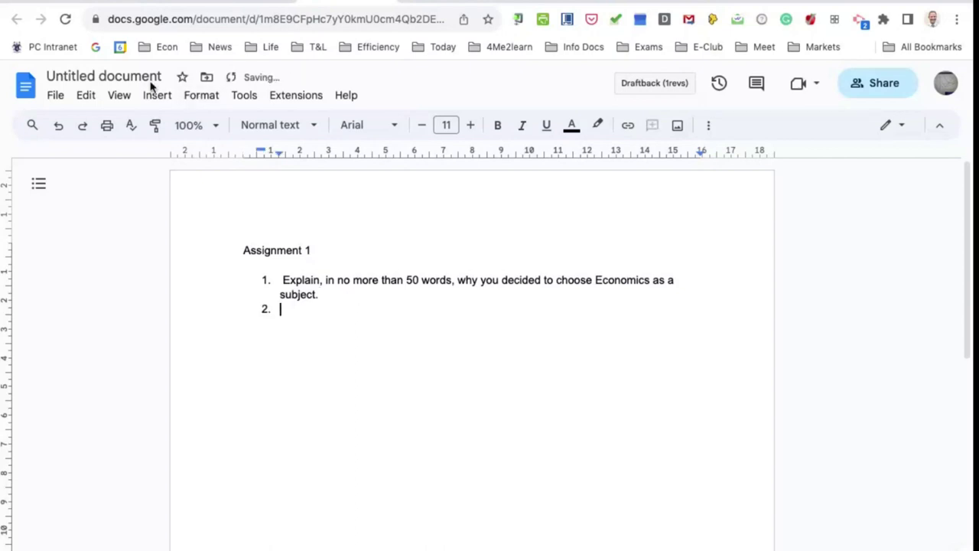
- Voice-type question 2, "Watch the video and explain why you agree or disagree with the statement made about rational behaviour.", with a blank line above it
left_click(245, 95)
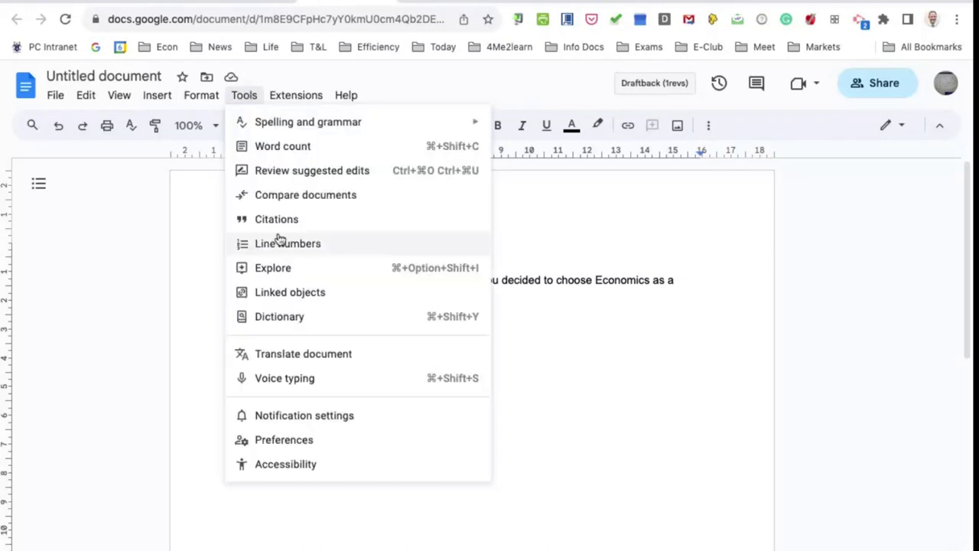
left_click(272, 383)
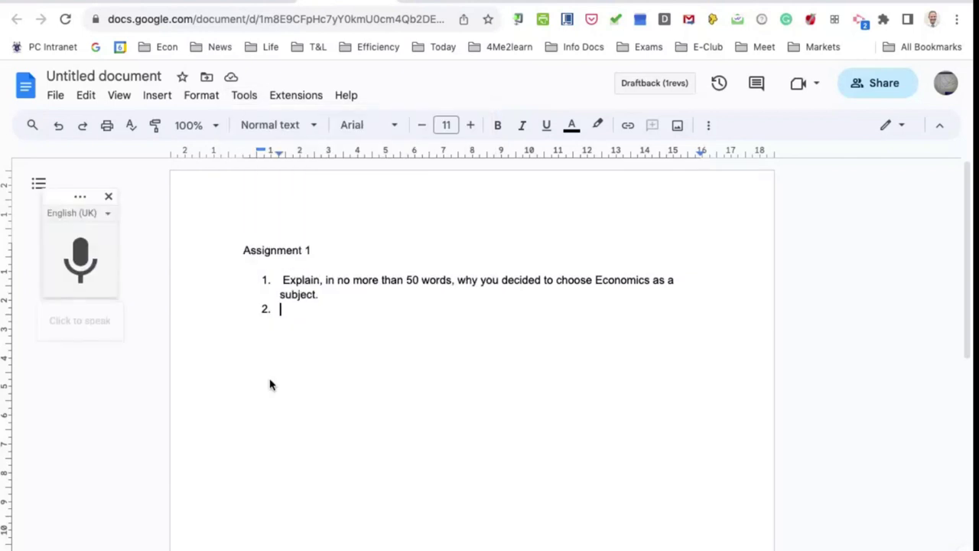
left_click(108, 290)
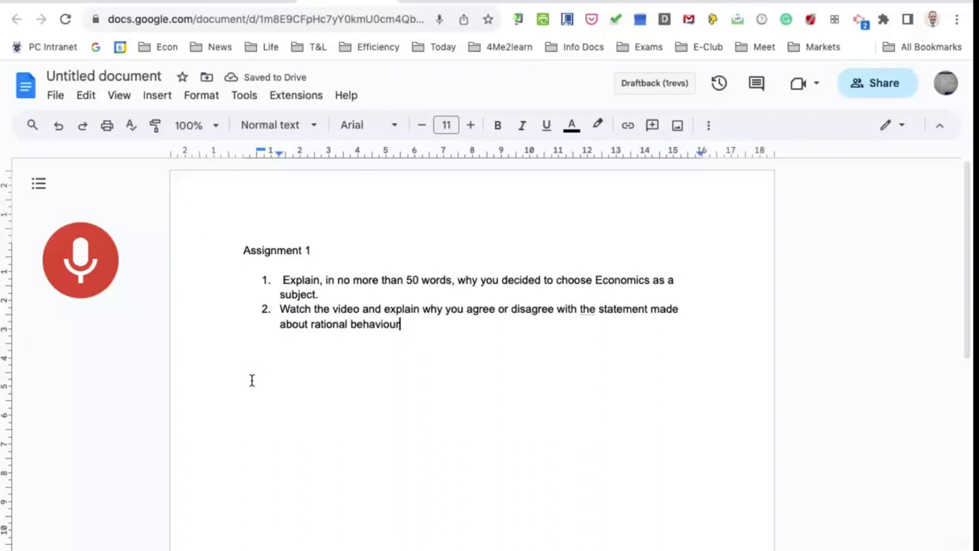
left_click(411, 294)
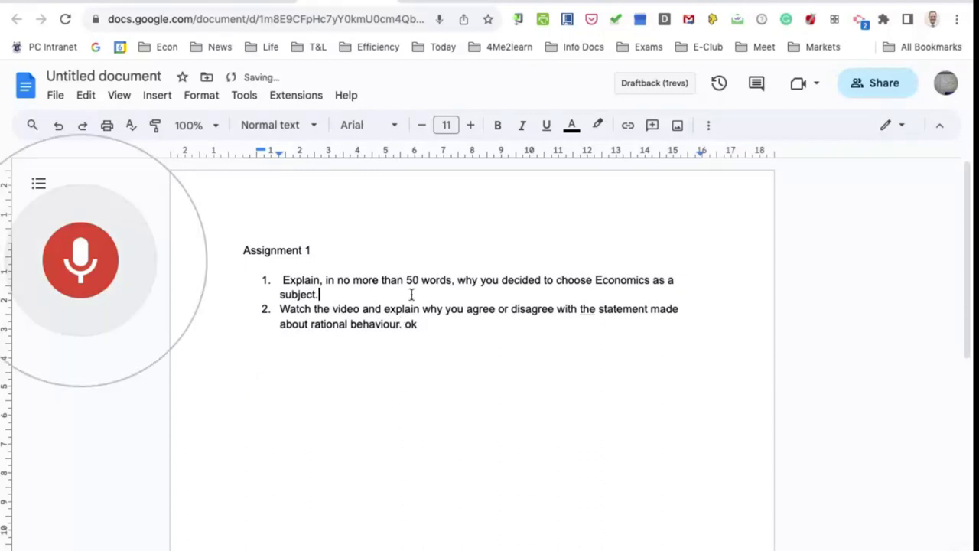
left_click(88, 238)
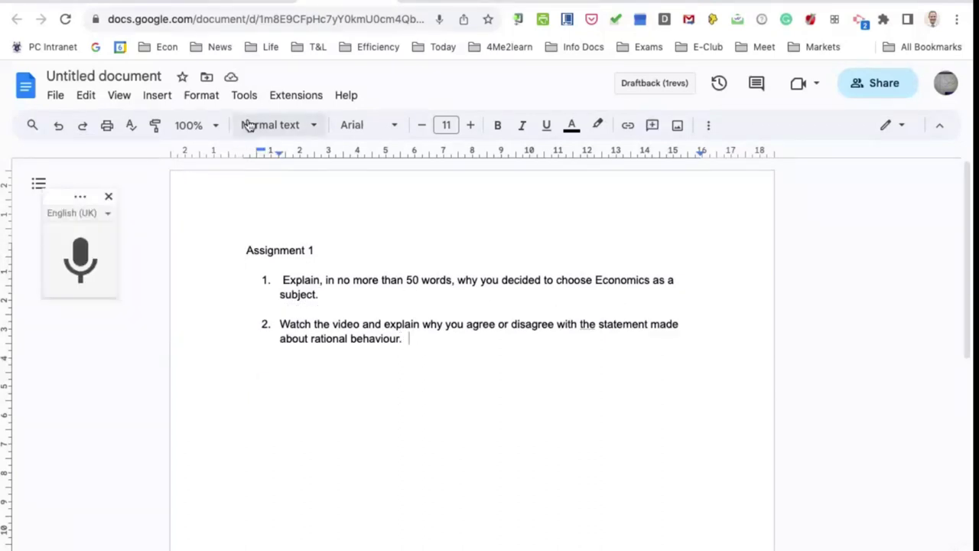
- Create an Afrikaans translated copy of the question document, keeping the suggested title, and return to the Classroom assignment
left_click(244, 95)
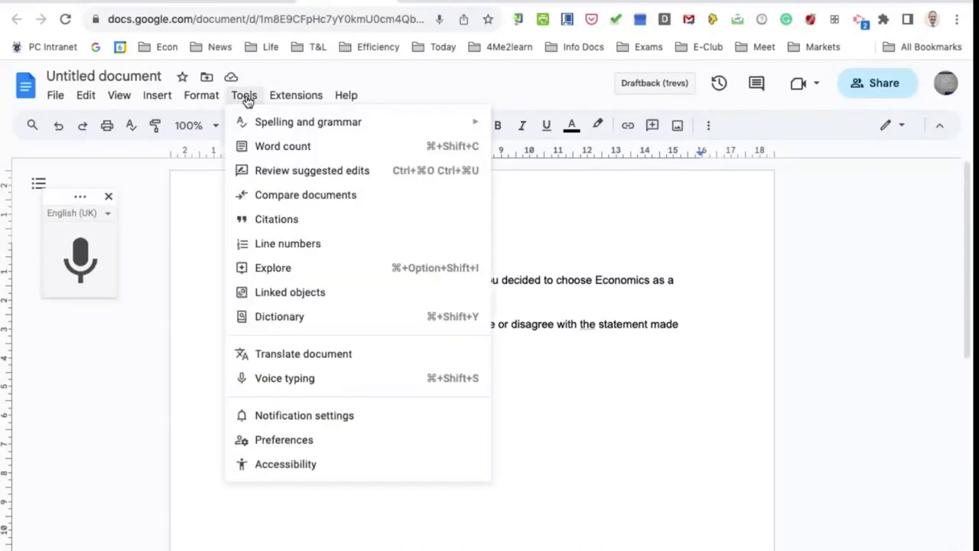
left_click(269, 355)
left_click(479, 353)
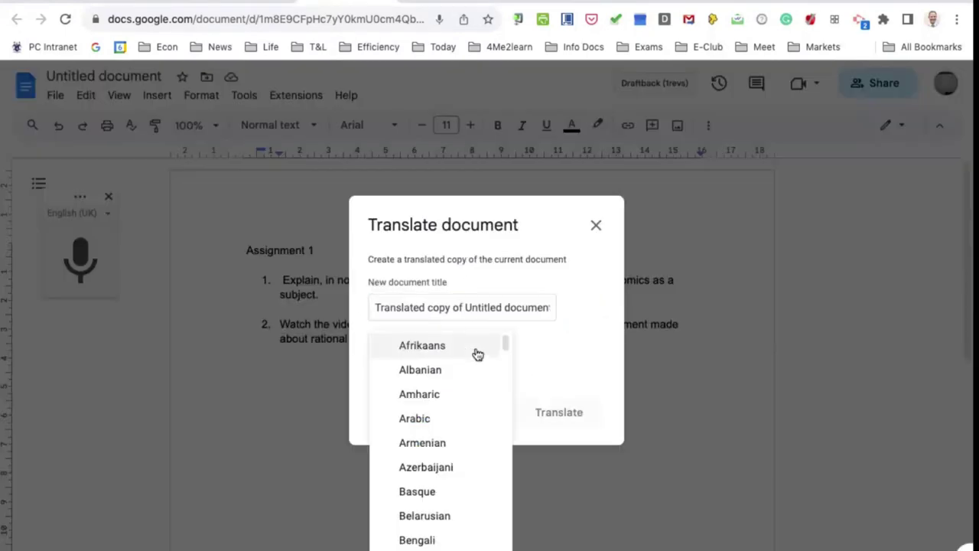
left_click(445, 358)
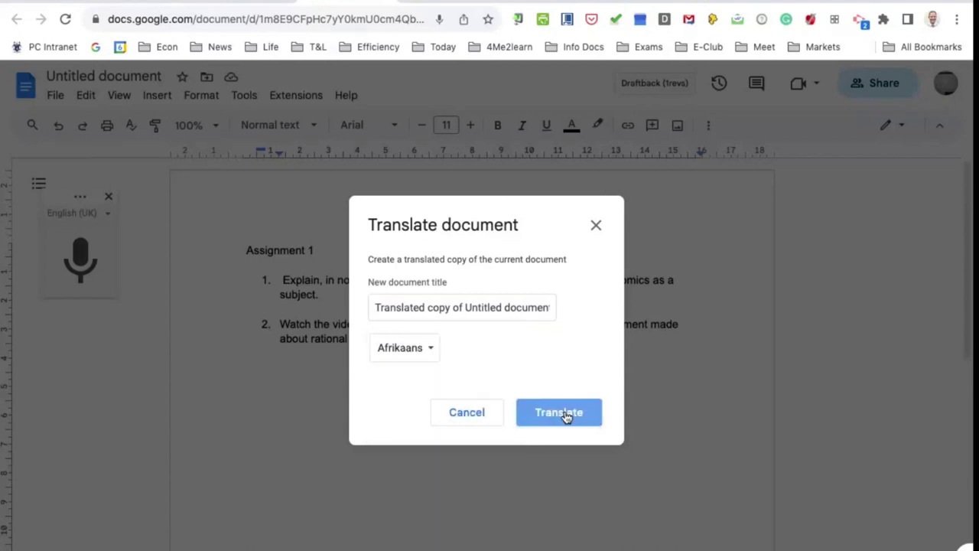
left_click(564, 412)
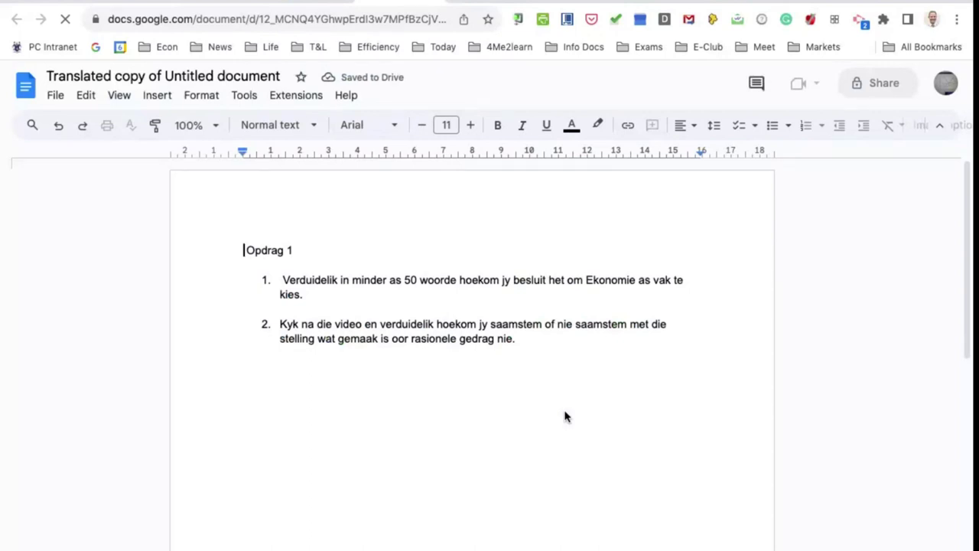
key("super+w")
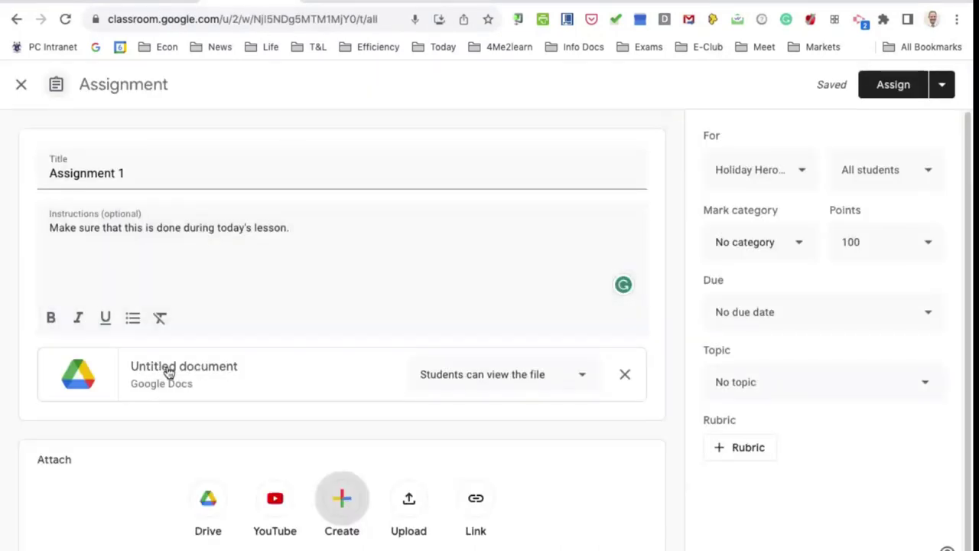
- Set the attached document to make a copy for each student and file the assignment under the Classwork topic
left_click(583, 379)
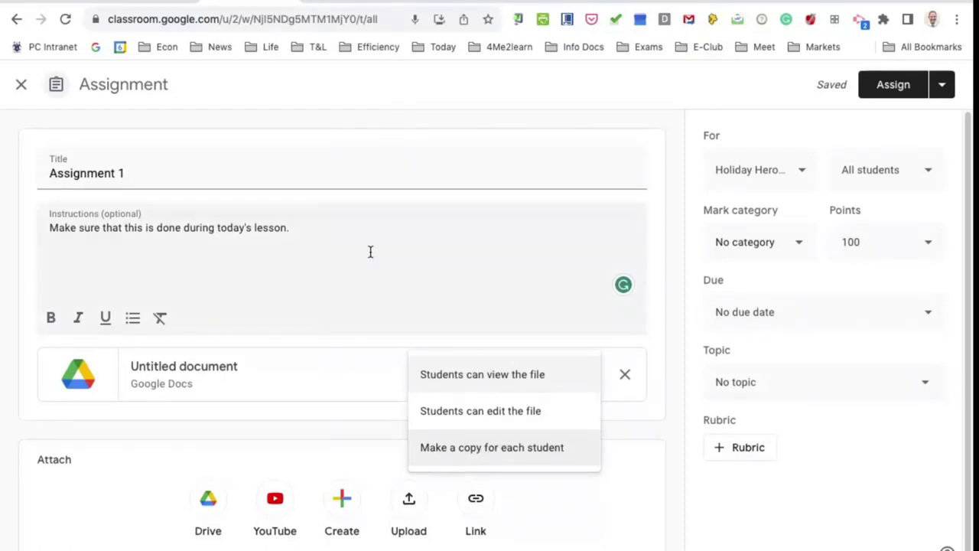
left_click(477, 453)
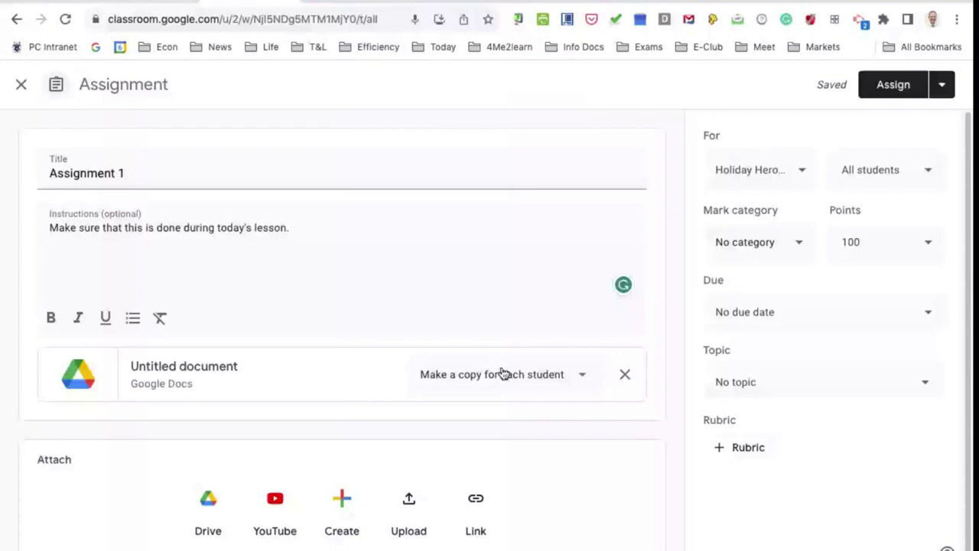
left_click(819, 382)
left_click(765, 455)
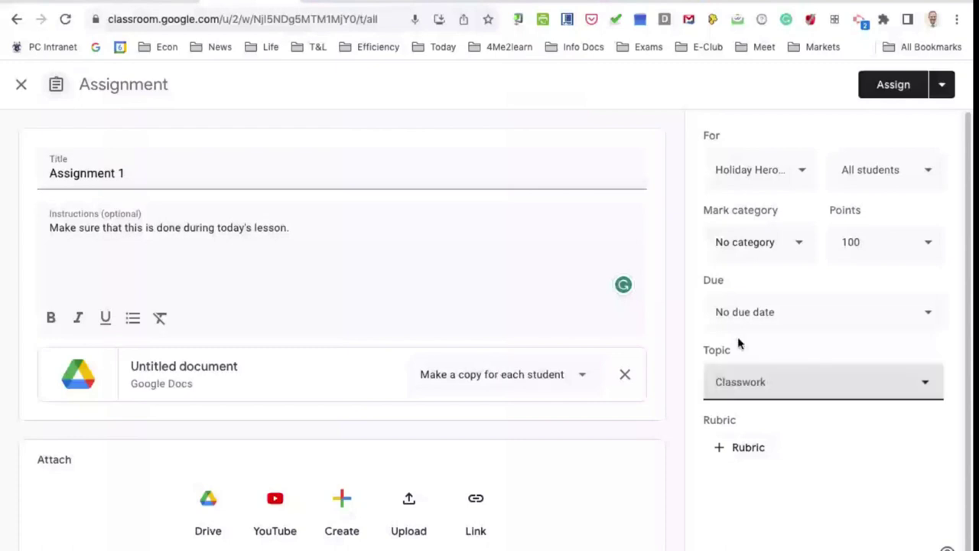
- Set the assignment's due date to 7 Oct 2023 at 15:00
left_click(796, 317)
left_click(804, 371)
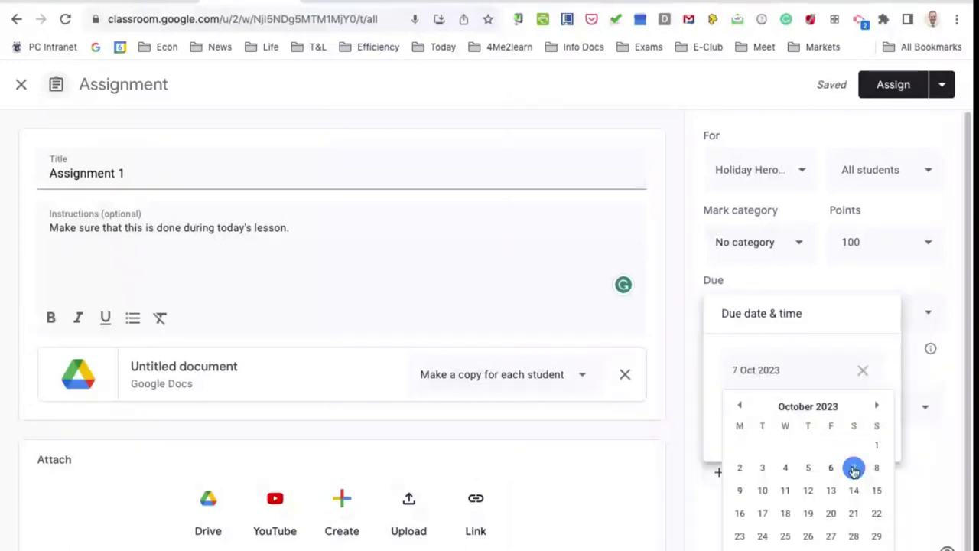
left_click(855, 468)
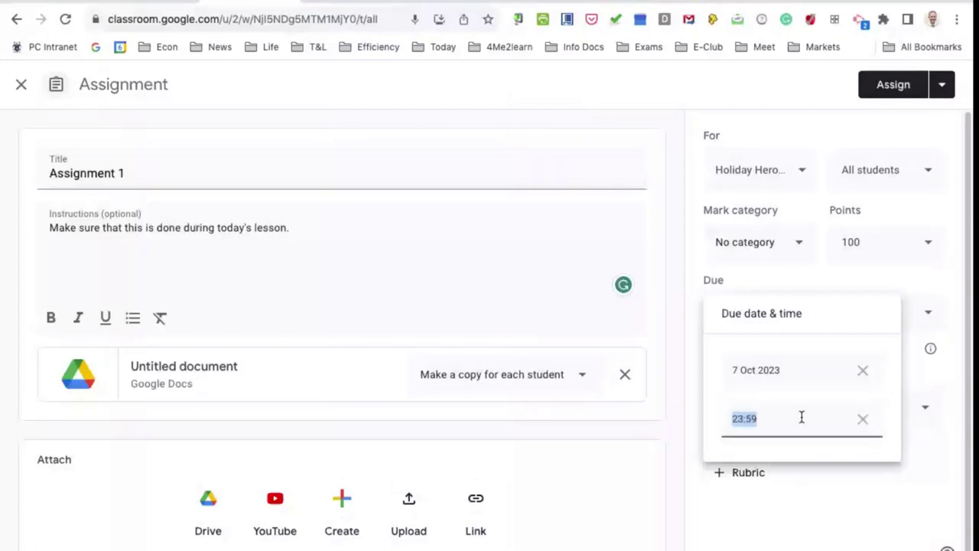
type("15")
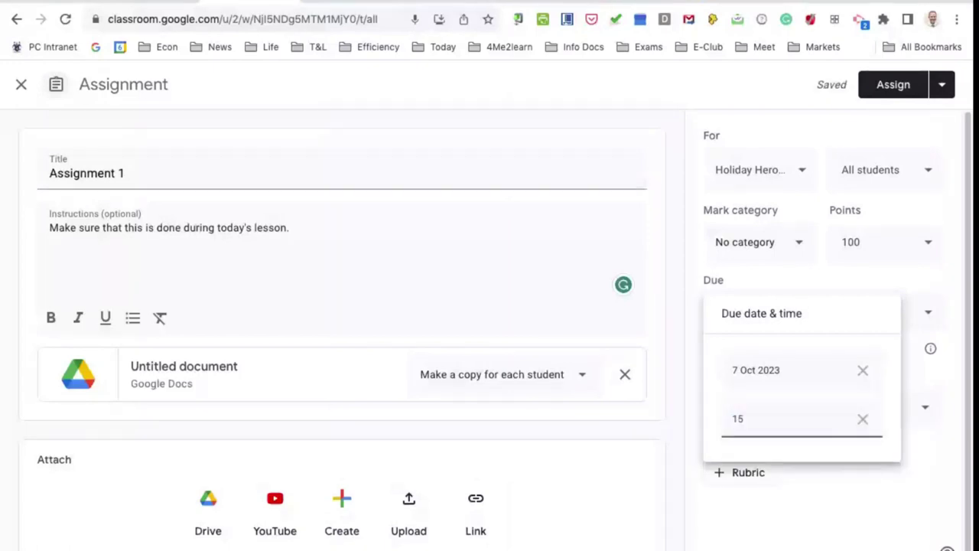
type(":00")
key("Return")
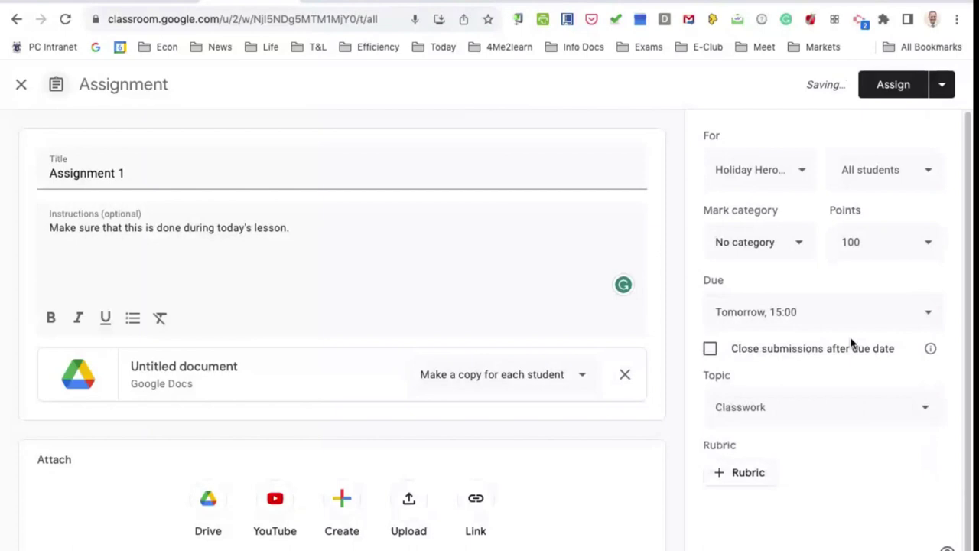
- Assign the Participation mark category to the assignment and set its points to 5
left_click(773, 247)
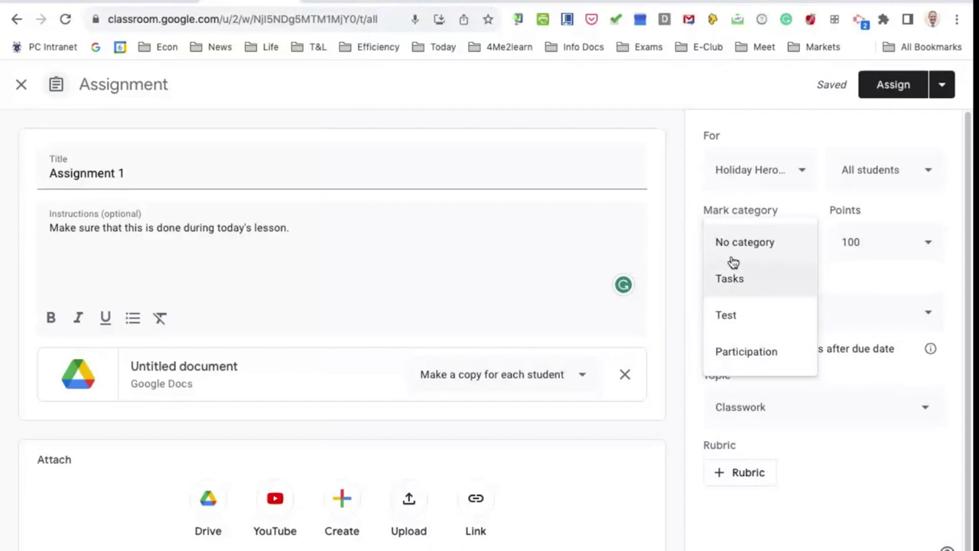
left_click(742, 351)
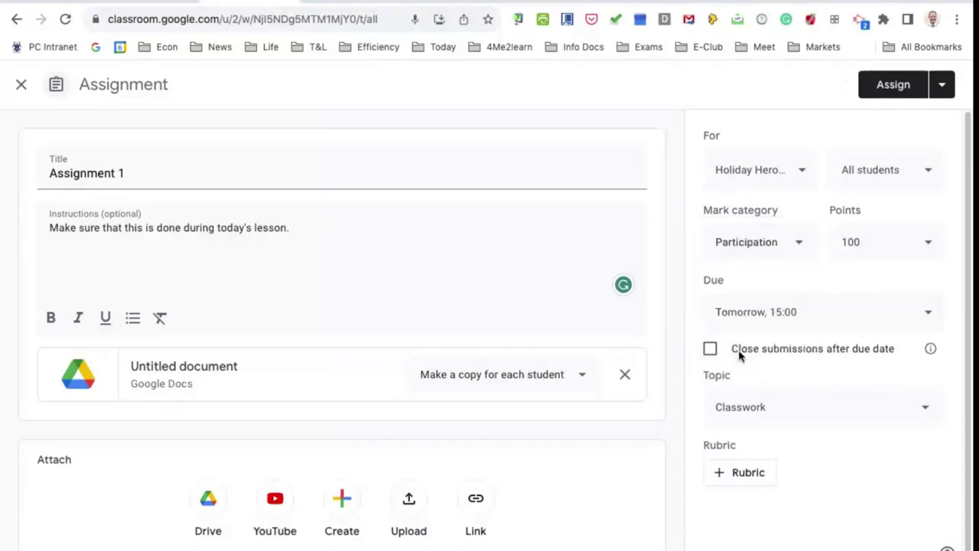
left_click(921, 256)
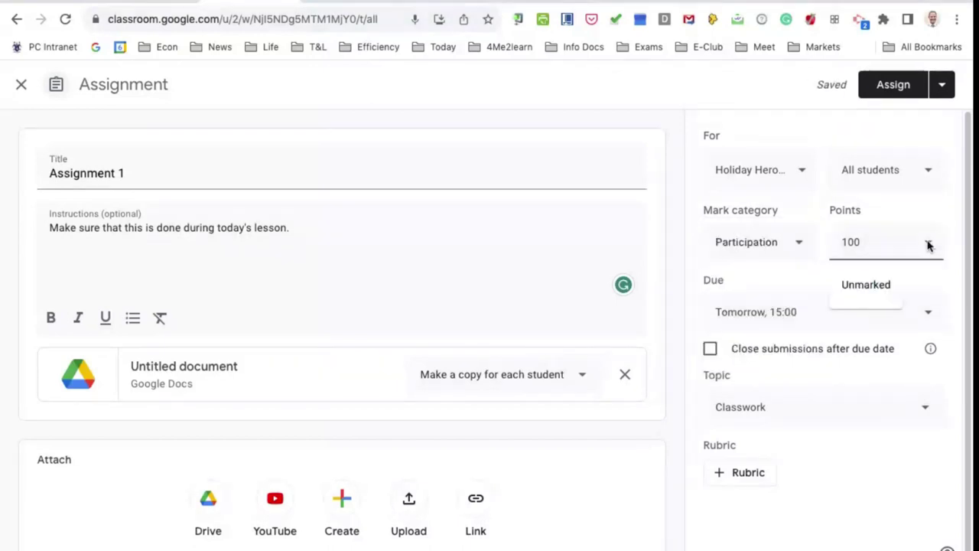
double_click(863, 242)
type("5")
left_click(859, 344)
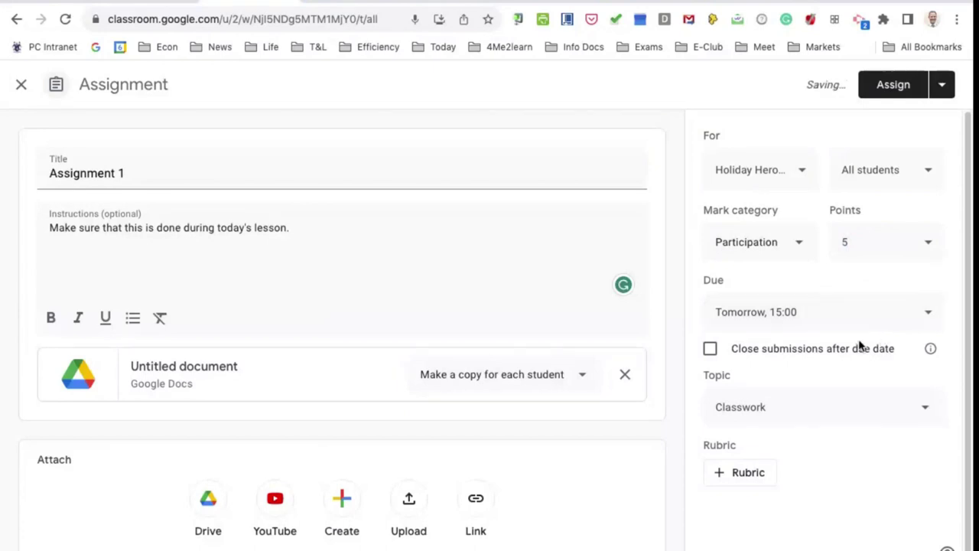
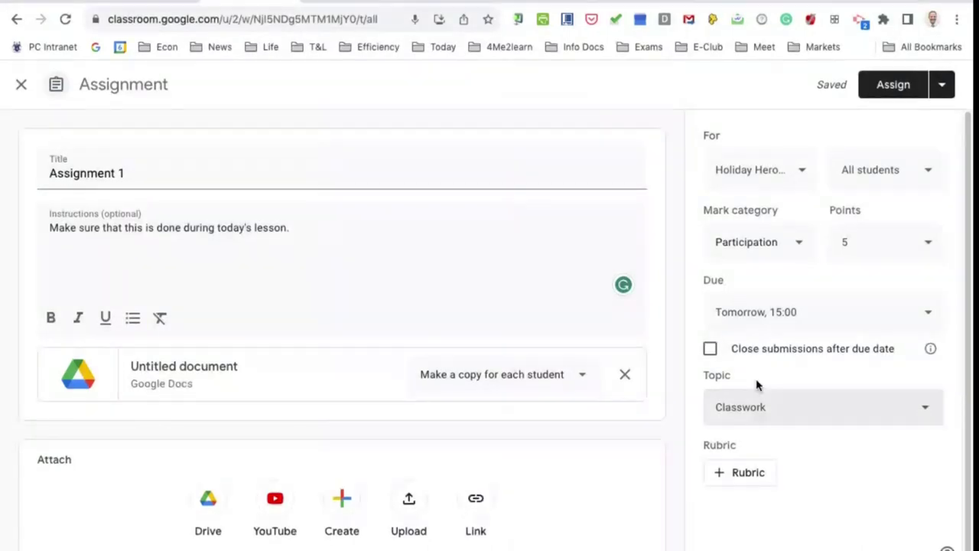
- Remove the extra blank line above question 3 in the Assignment 1 document and return to the Classroom assignment
left_click(749, 473)
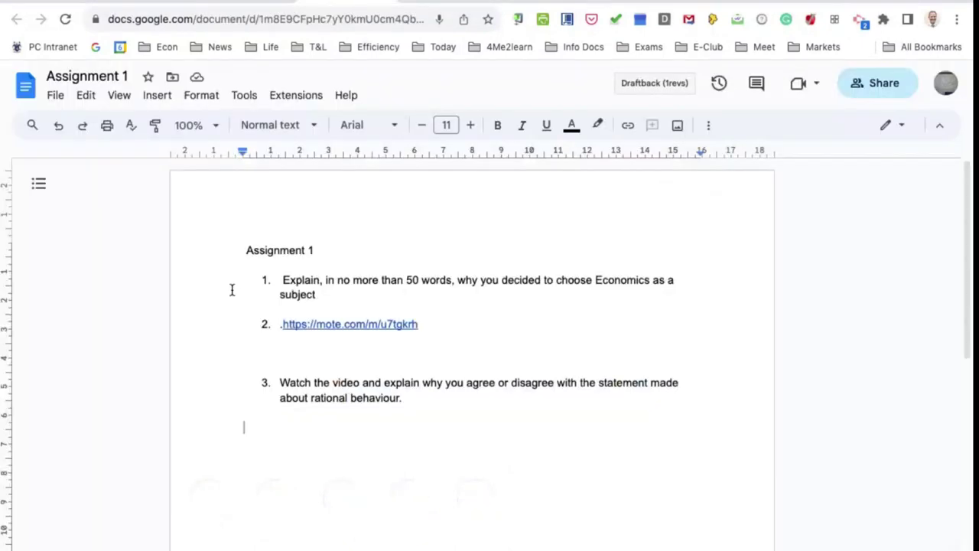
left_click(289, 363)
key("BackSpace")
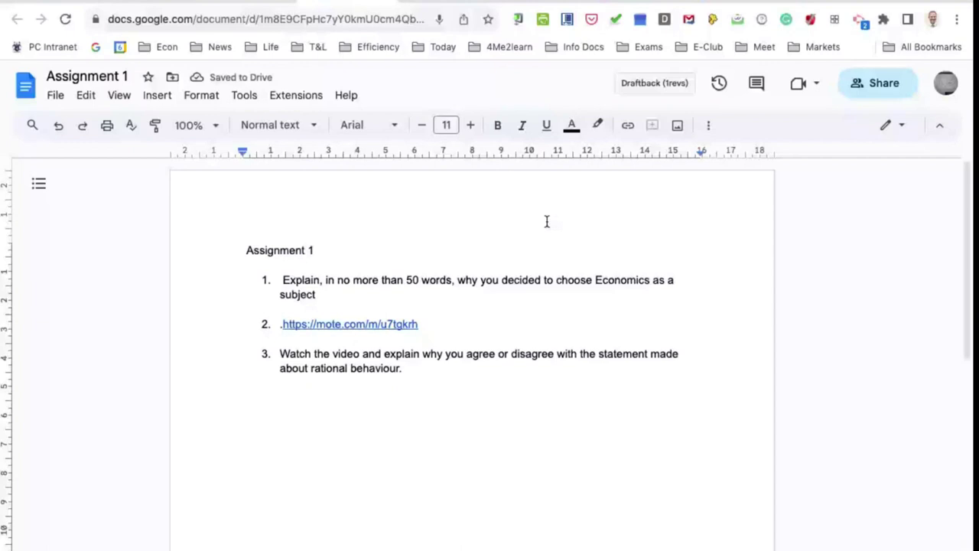
key("ctrl+w")
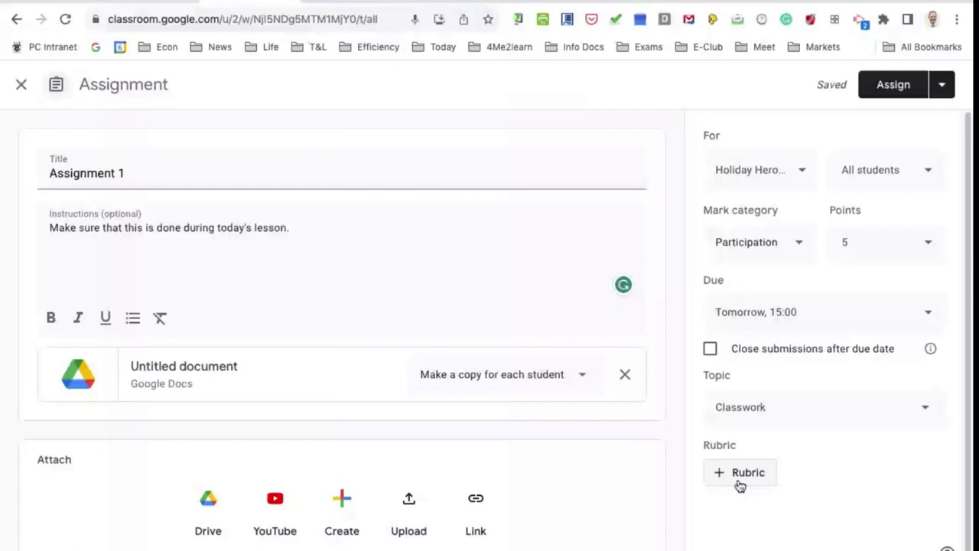
- Create a rubric with a criterion titled "Spelling and grammar" and described as "Quality of work wrt spelling and grammar"
left_click(746, 475)
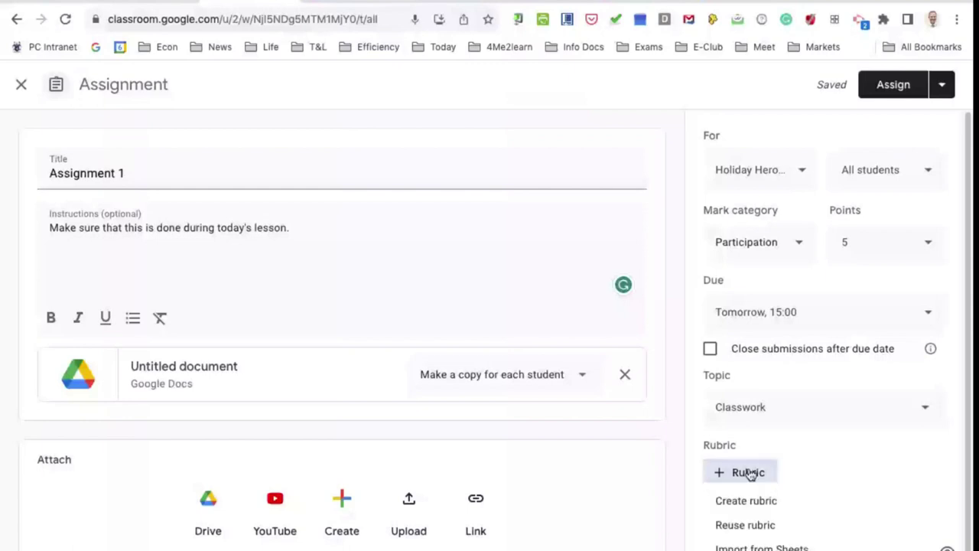
left_click(746, 500)
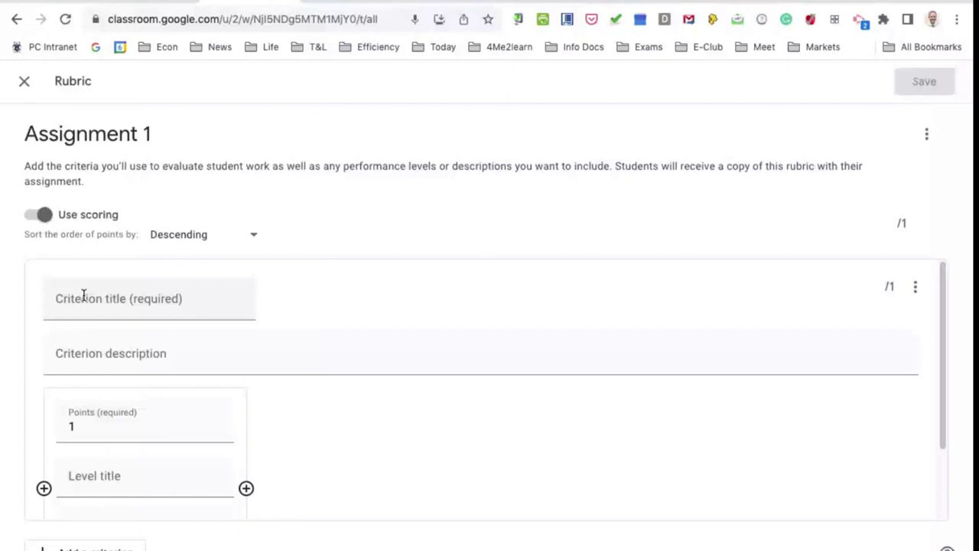
left_click(85, 298)
type("Spel")
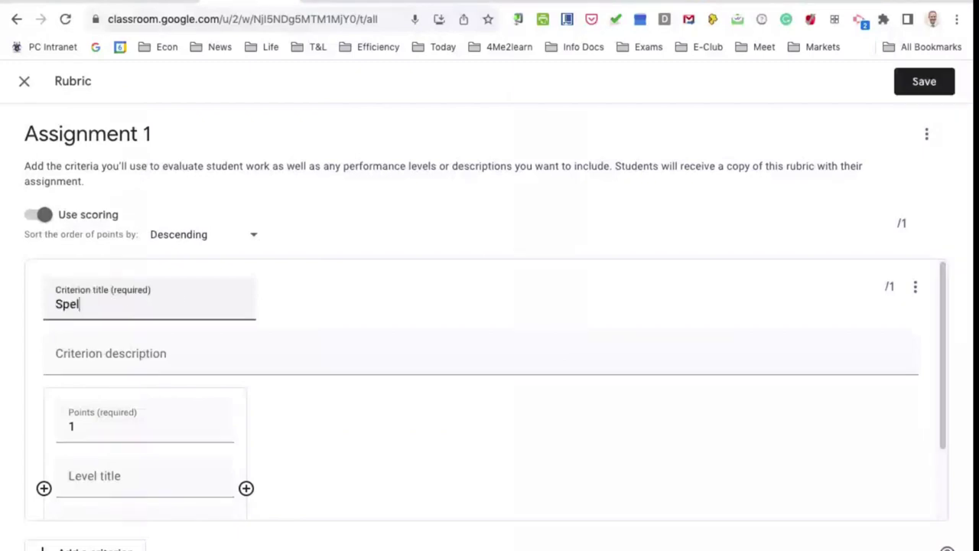
type("ling and gra")
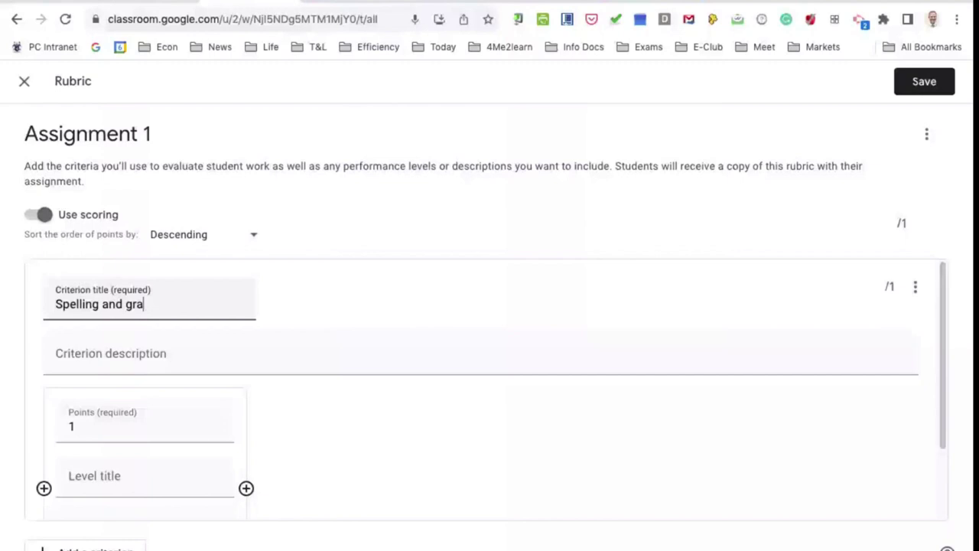
type("mmar")
key("Tab")
type("Qua")
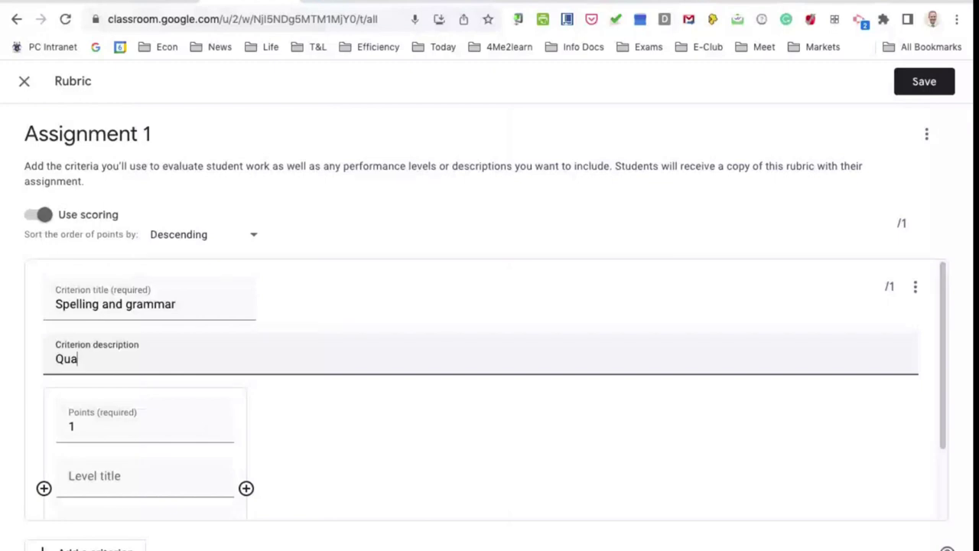
type("lity of work wr")
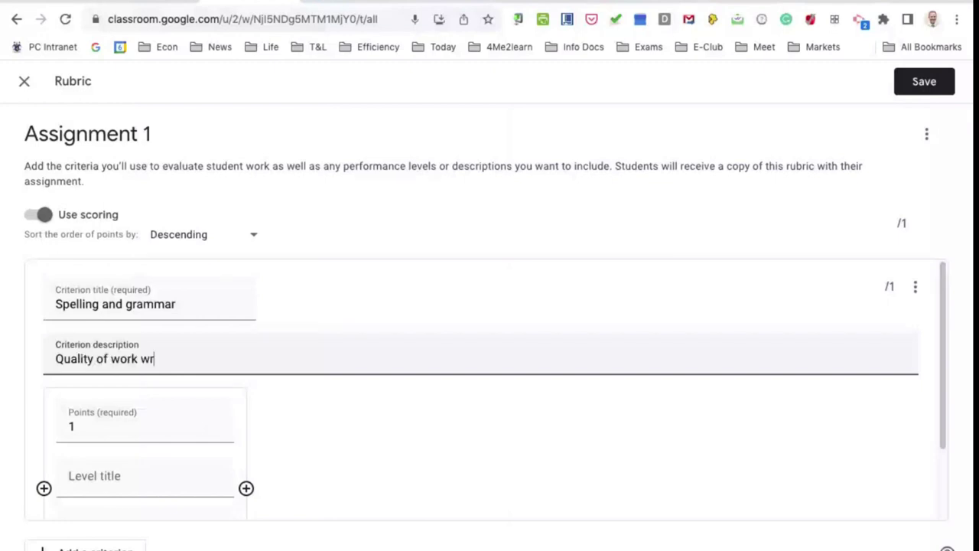
type("t spelling and grammar")
- Sort the rubric's points in ascending order
scroll(130, 363, "down", 1)
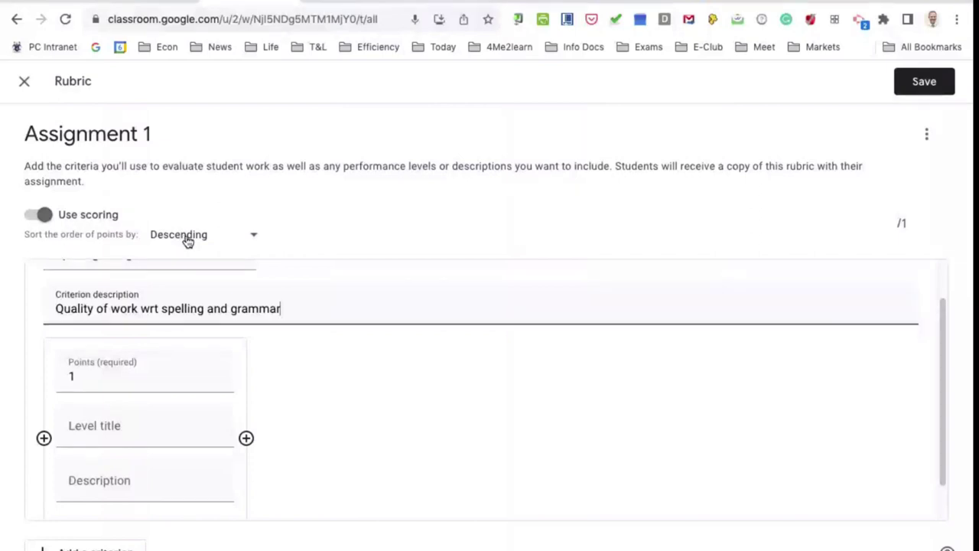
left_click(254, 240)
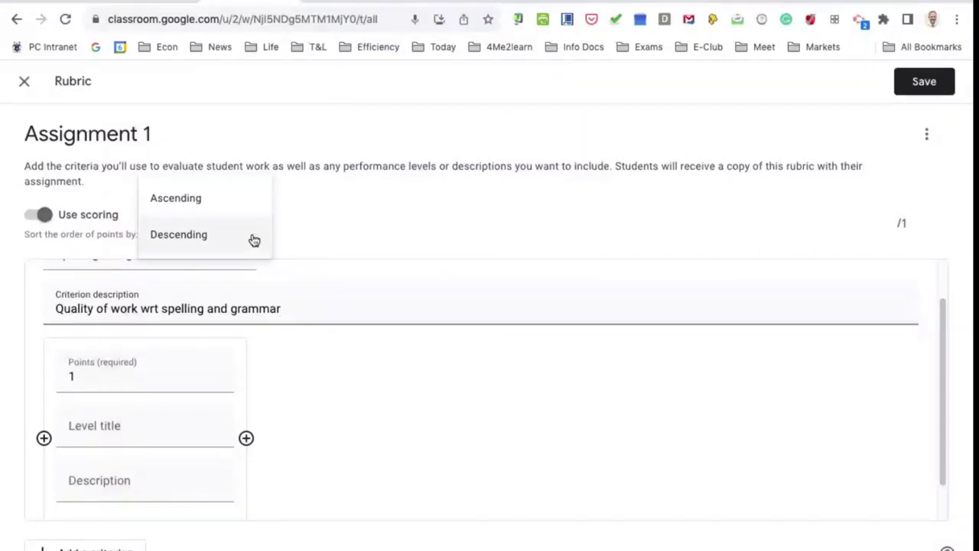
left_click(219, 207)
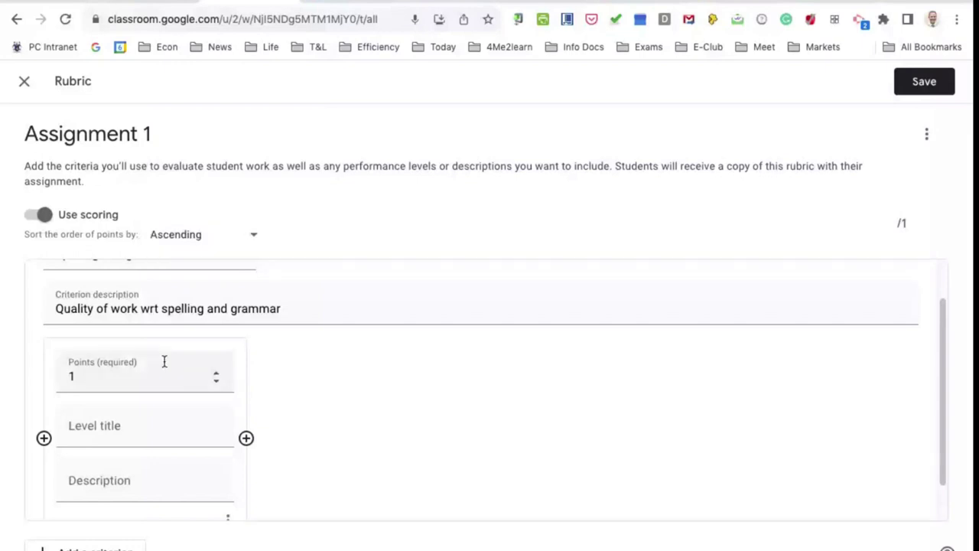
- Define the criterion's first level with 0 points, the title "Poor" and the description "More than 5 errors"
left_click(216, 383)
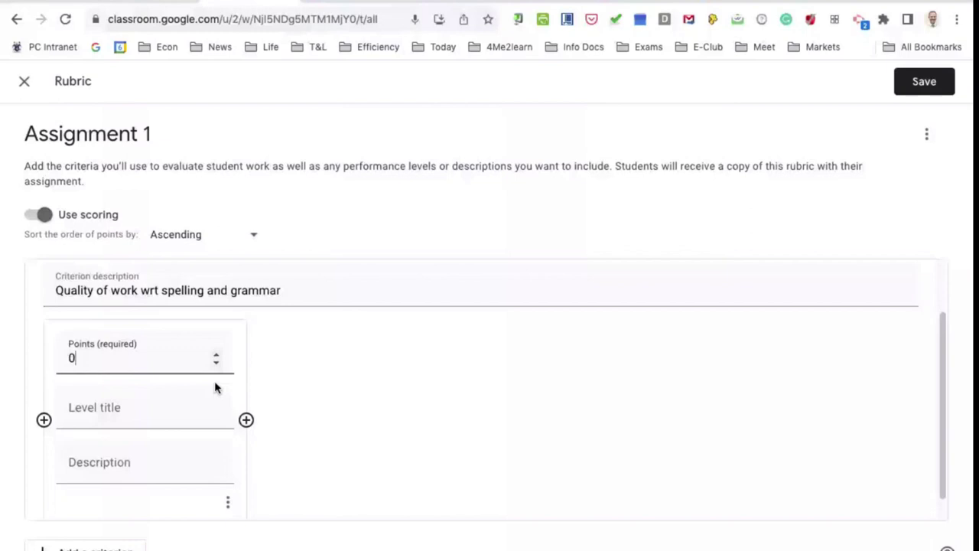
left_click(98, 413)
type("Poor")
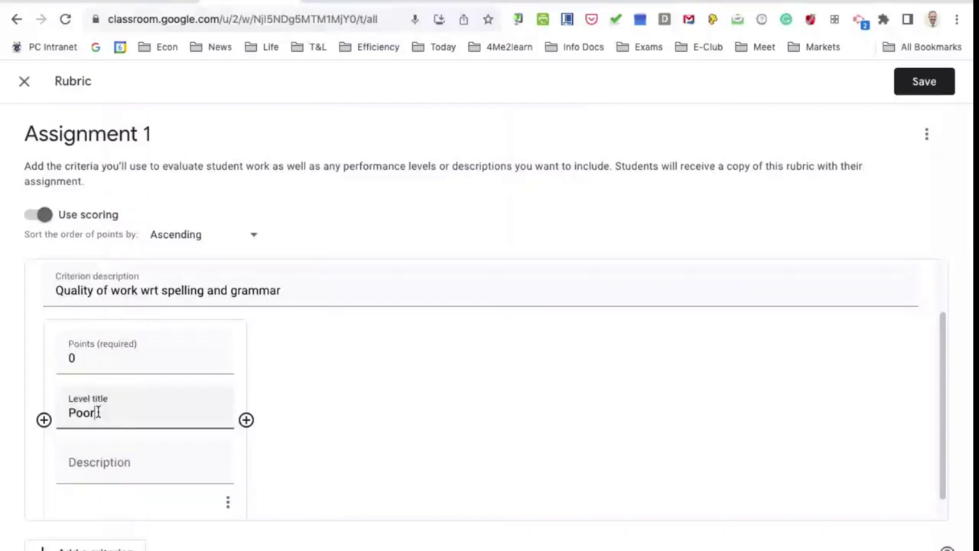
left_click(90, 463)
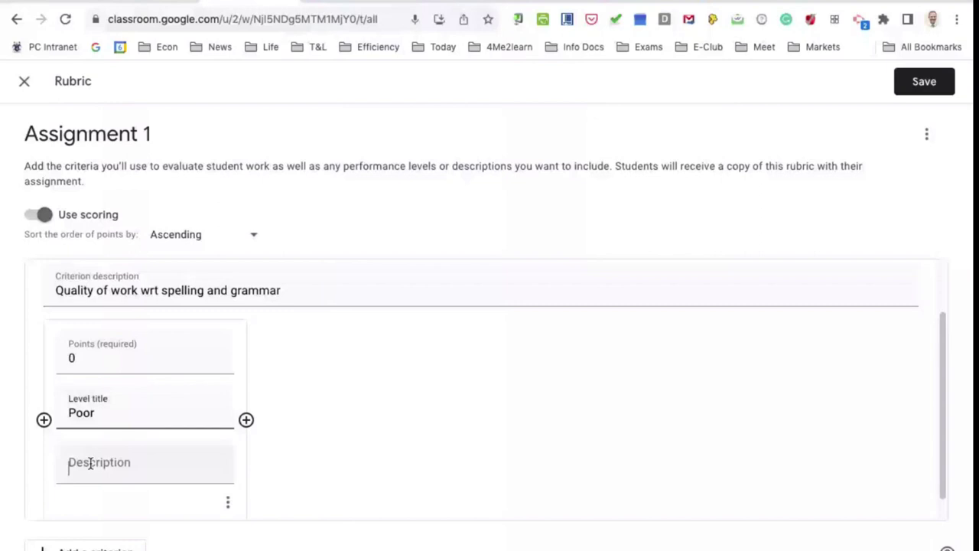
type("More than 5 errors")
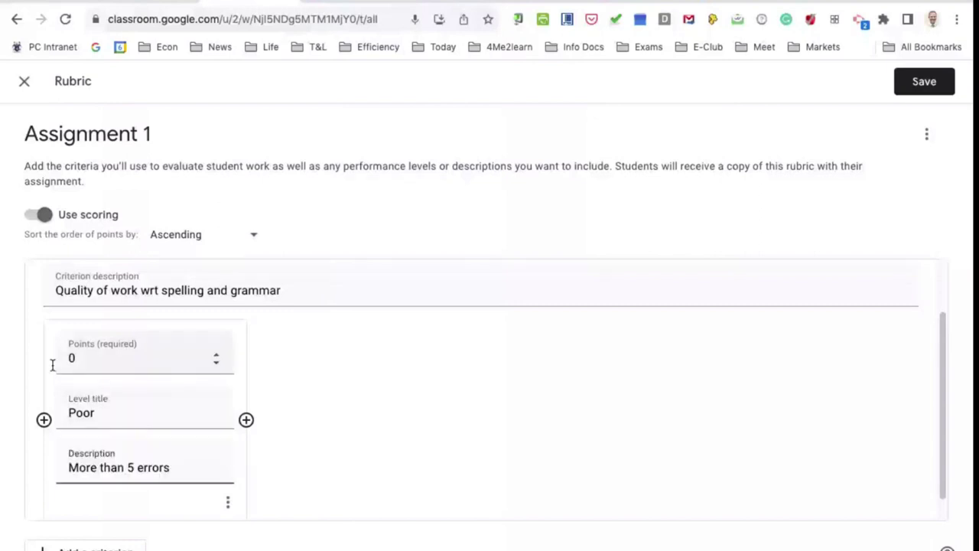
- Add a second level to the criterion with 1 point, the title "Satisfactory" and the description "3-5 errors"
scroll(251, 381, "down", 1)
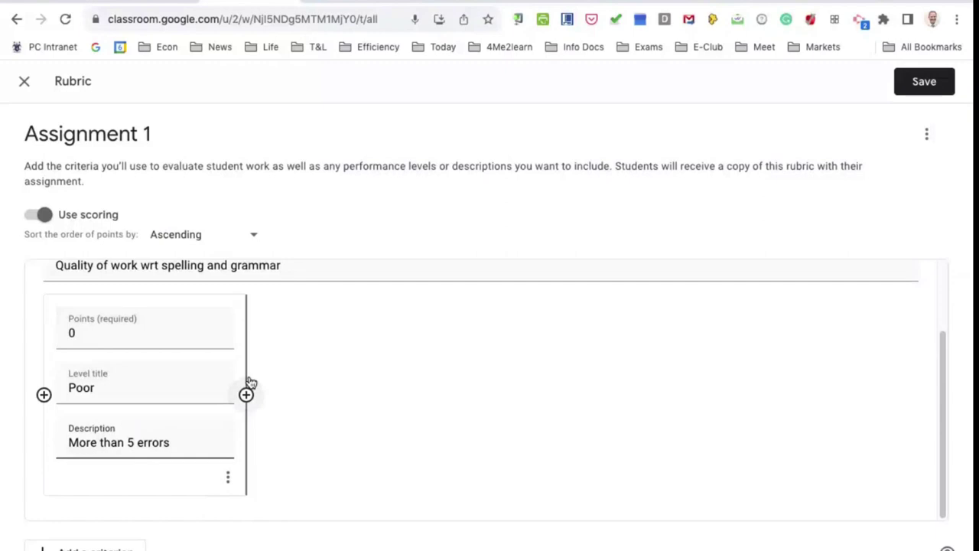
left_click(246, 394)
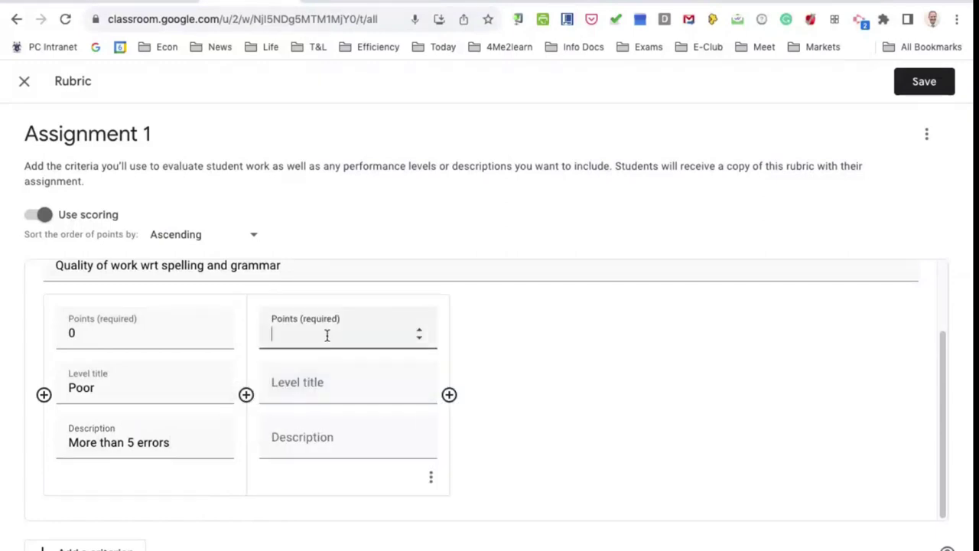
left_click(419, 330)
left_click(332, 394)
type("Sa")
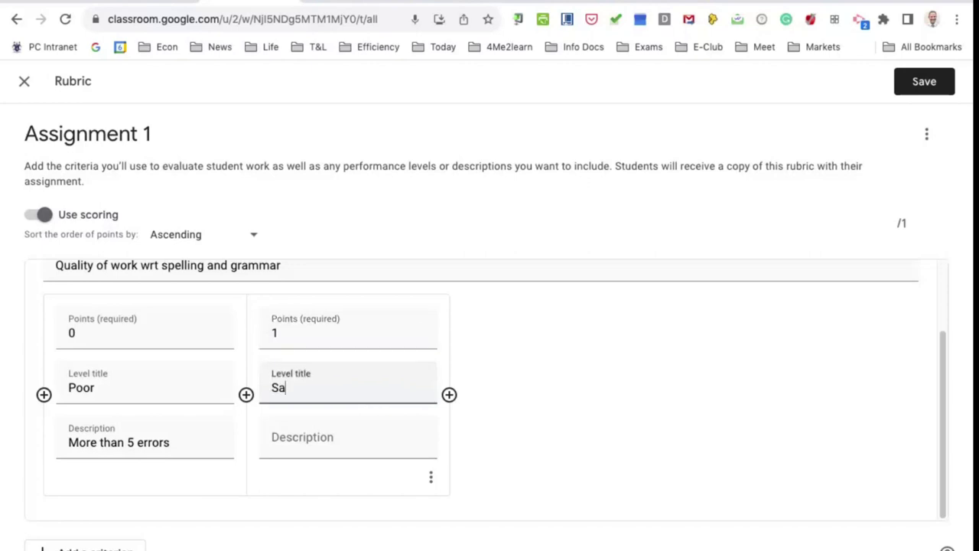
type("tisfactory")
left_click(320, 442)
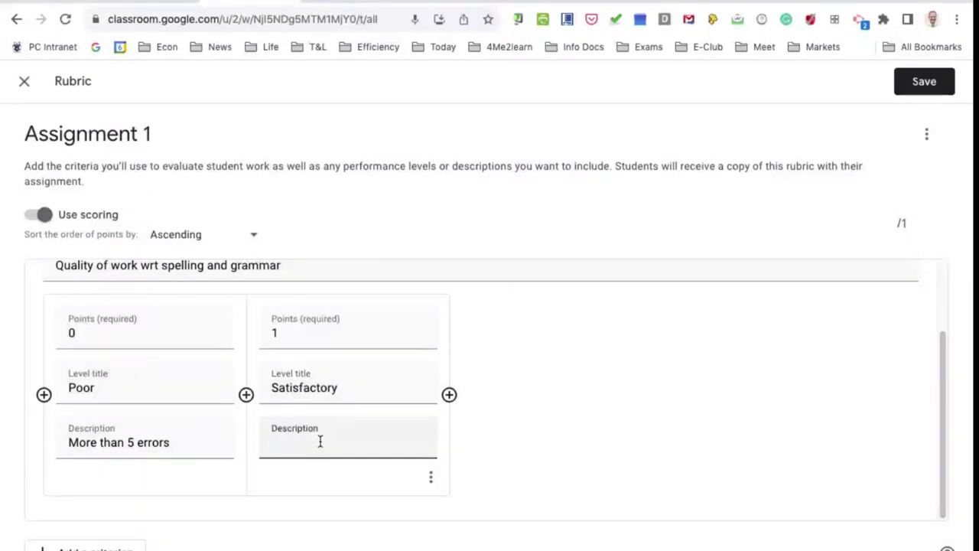
type("3-5 errors")
- Add a third level to the criterion with 2 points, the title "Good" and the description "Fewer than 3 errors"
left_click(449, 394)
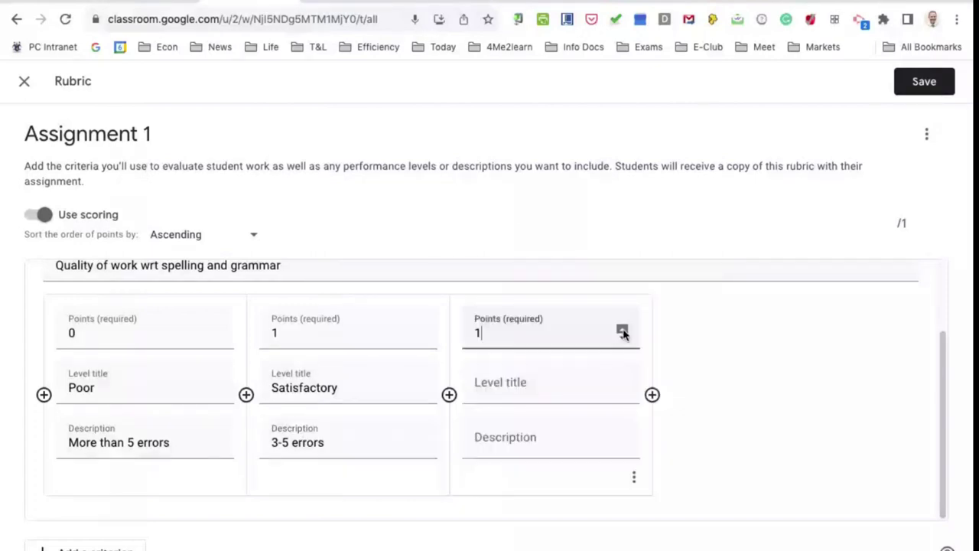
left_click(622, 331)
key("Tab")
type("Good")
key("Tab")
type("Fe")
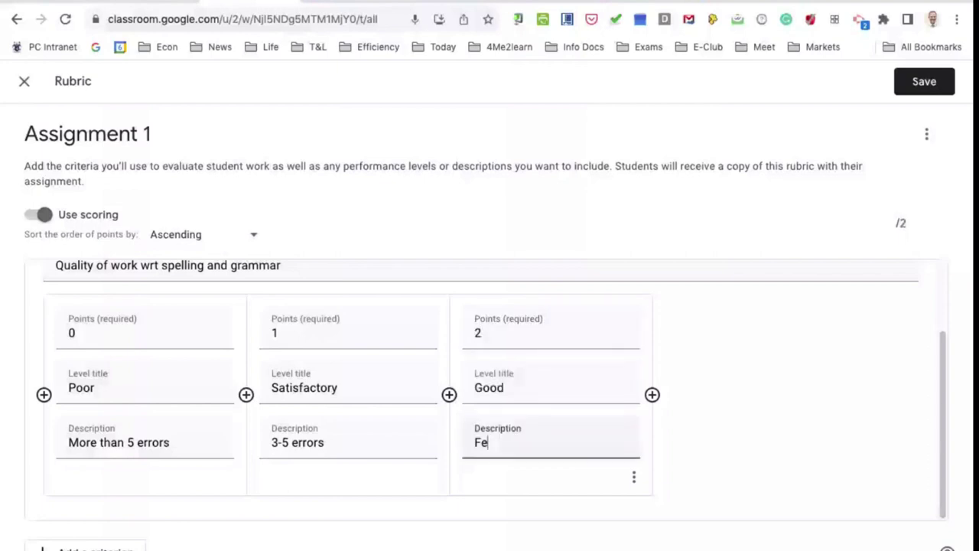
type("wer than 3 errors")
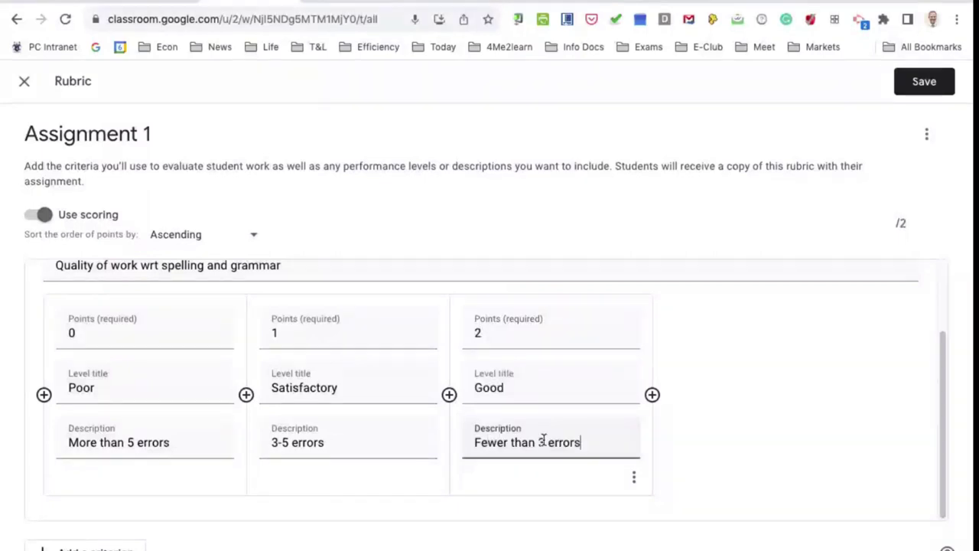
left_click(727, 492)
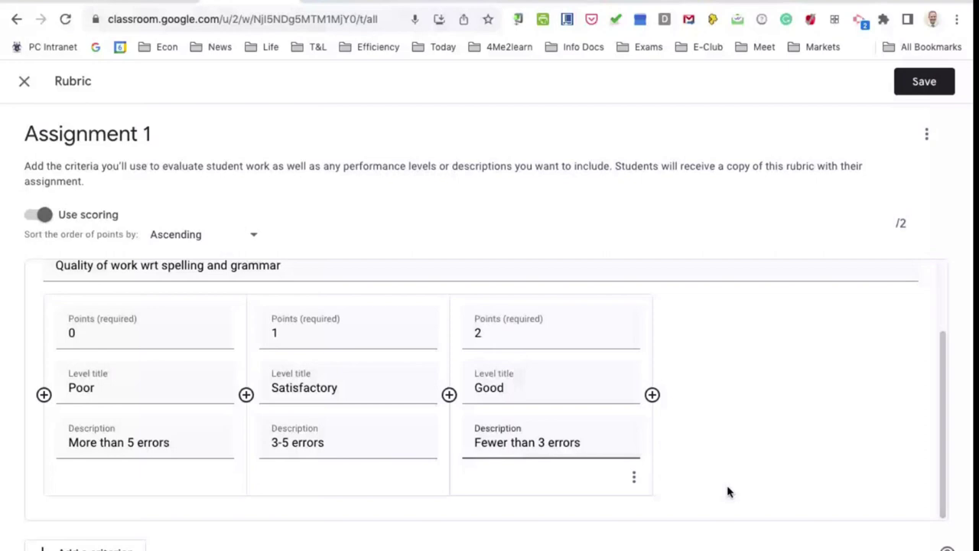
- Duplicate the "Spelling and grammar" criterion and title the copy "Enthusiasm"
scroll(727, 492, "up", 2)
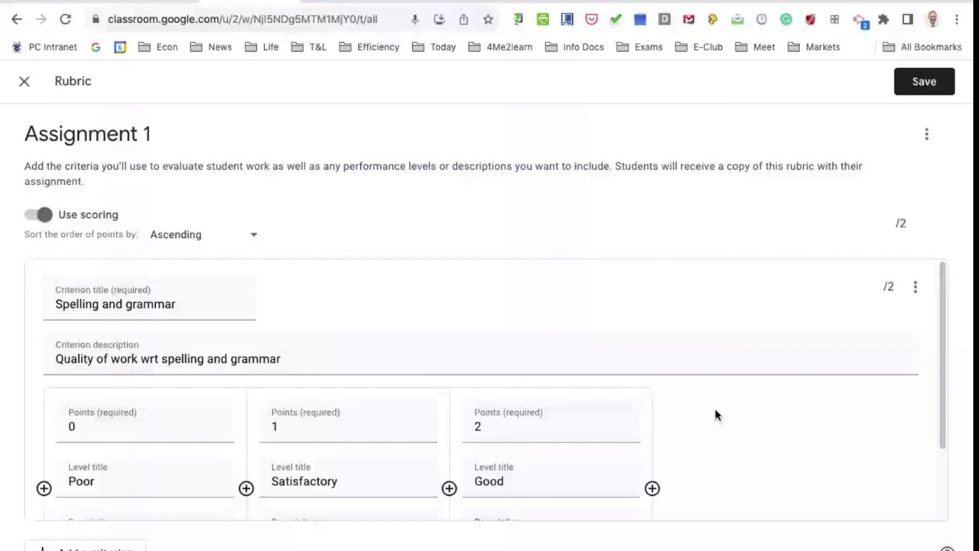
left_click(915, 287)
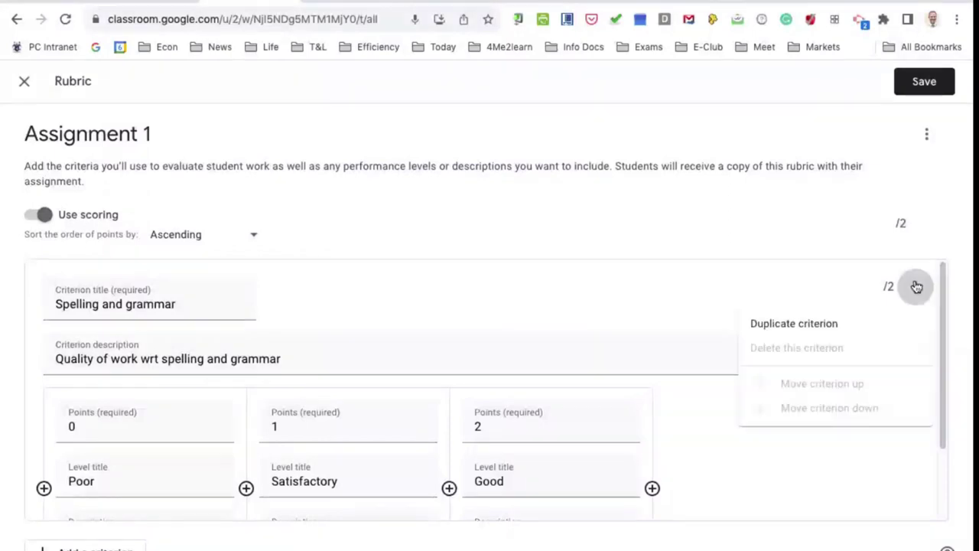
left_click(813, 324)
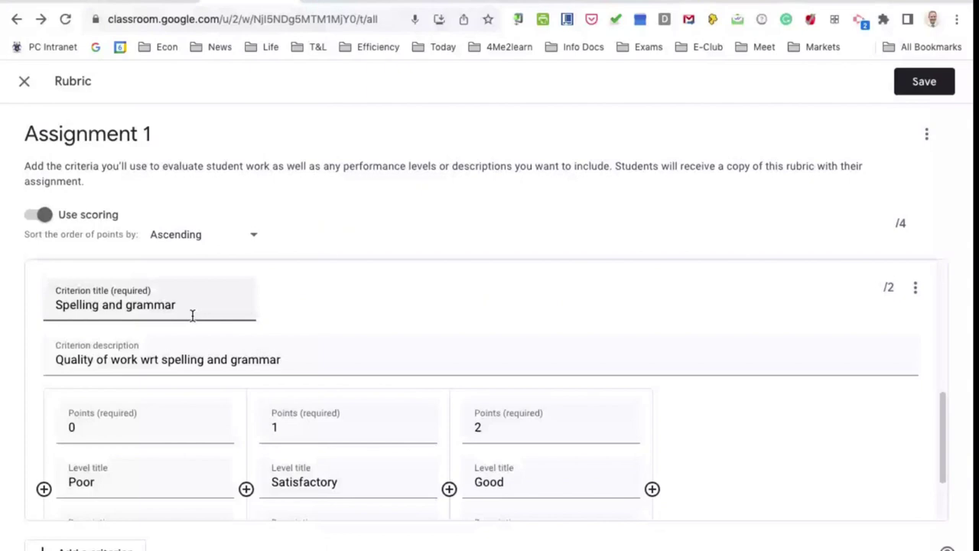
key("ctrl+a")
type("Entus")
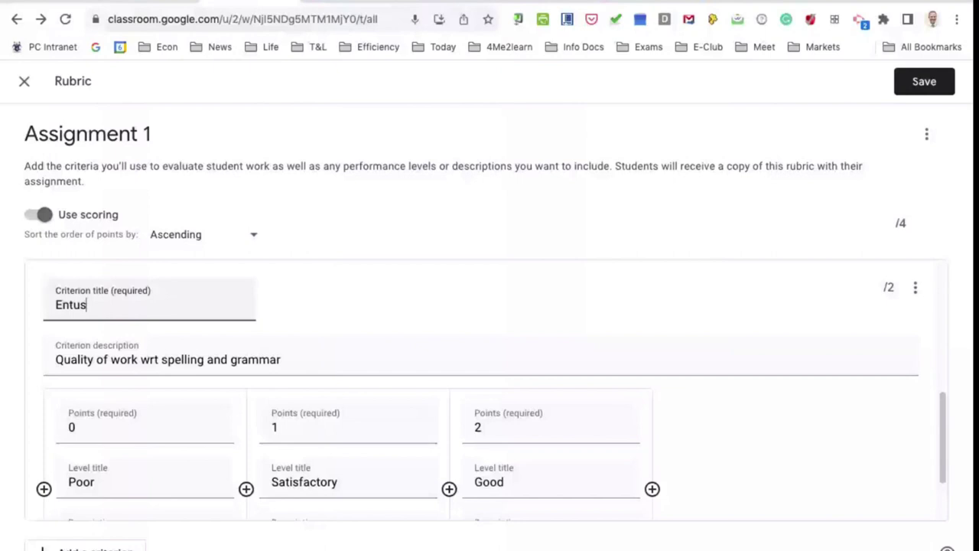
key("BackSpace")
key("BackSpace")
type("husiasm")
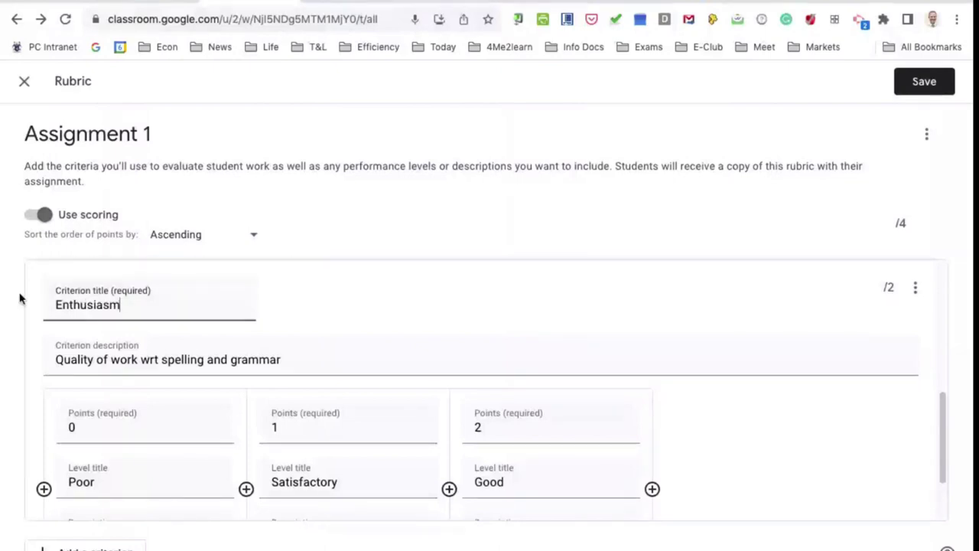
- Describe the "Enthusiasm" criterion as "Extent to which interest is shown"
key("Tab")
type("Exte")
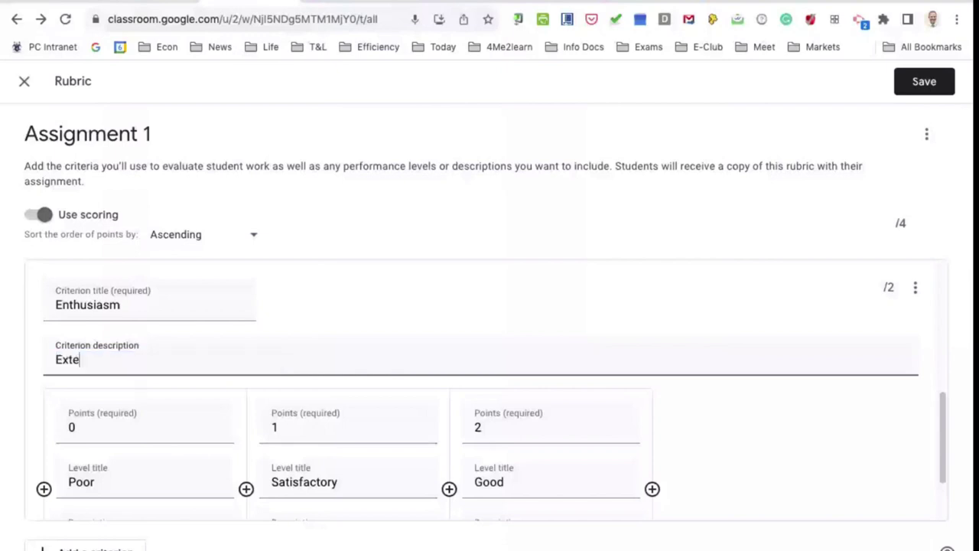
type("nt to which interest i")
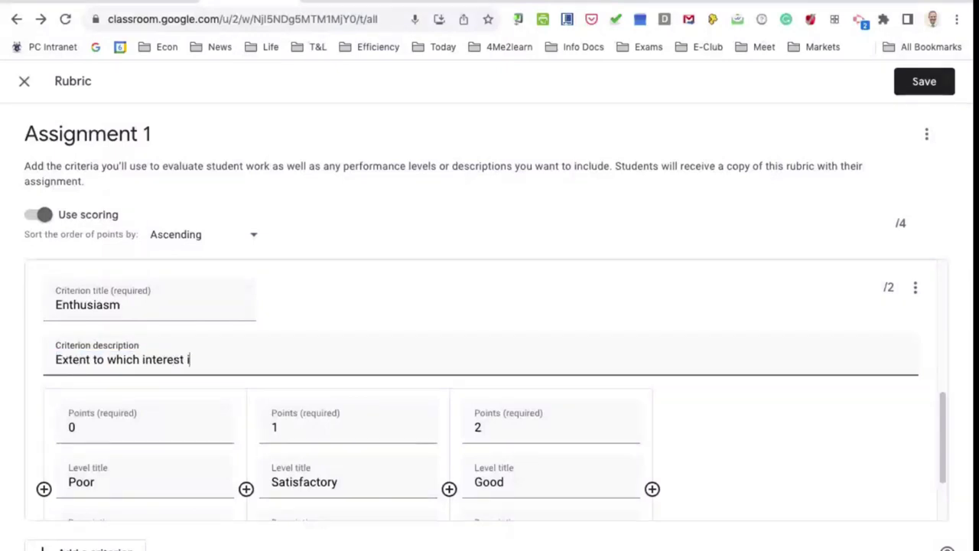
type("s sh")
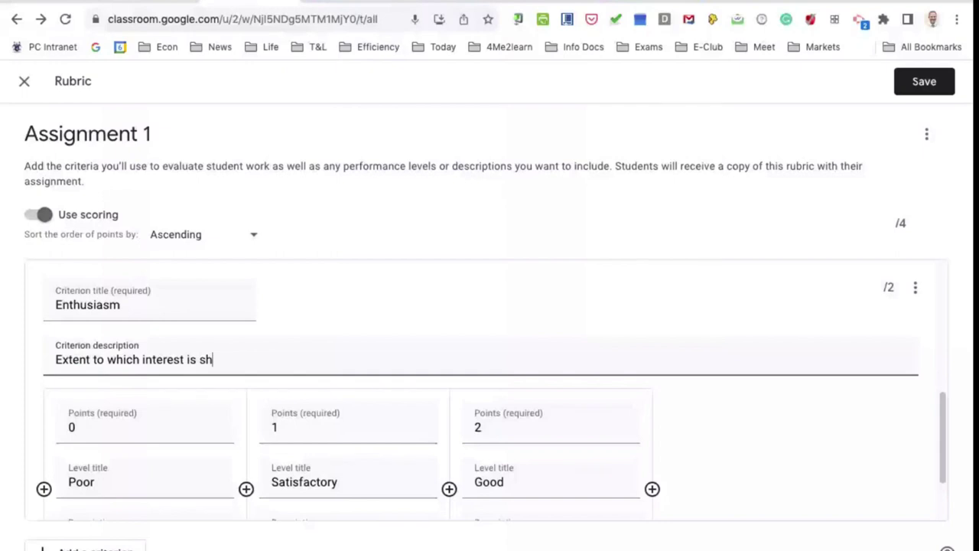
type("own")
- Set the "Enthusiasm" level descriptions to "Seems disinterested" for Poor, "Loves the subject" for Satisfactory and "Great participation" for Good
scroll(127, 436, "down", 2)
left_click_drag(170, 442, 68, 442)
type("Seems")
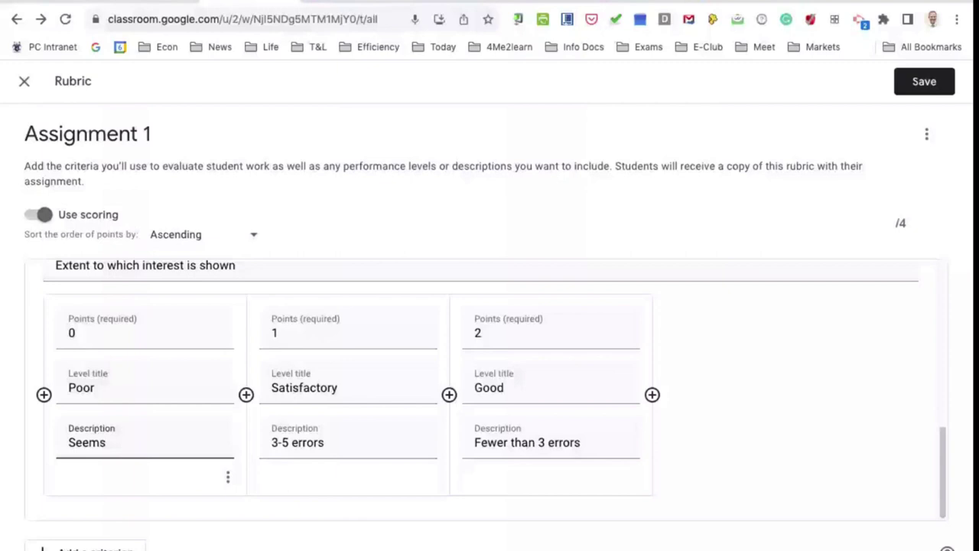
type("disinterested")
left_click(337, 443)
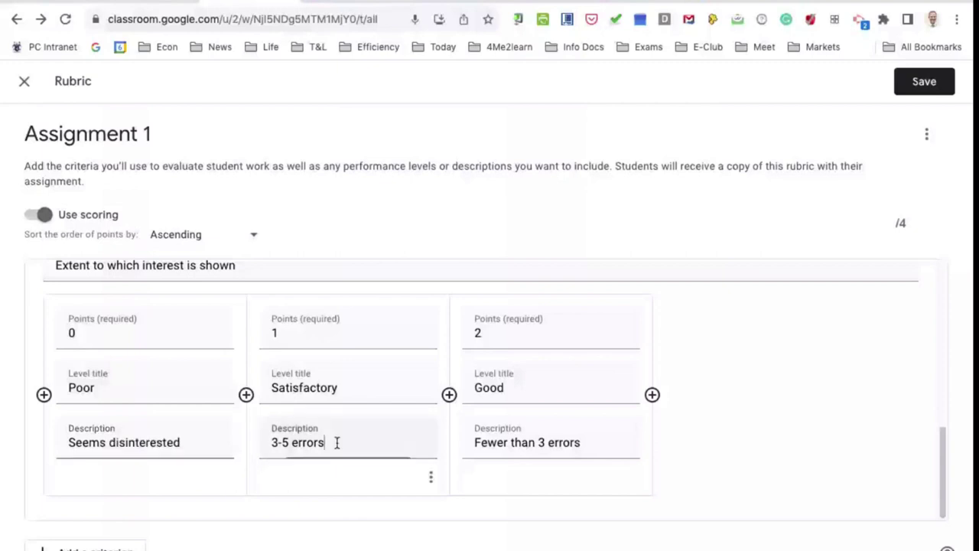
key("ctrl+a")
type("Loves the ")
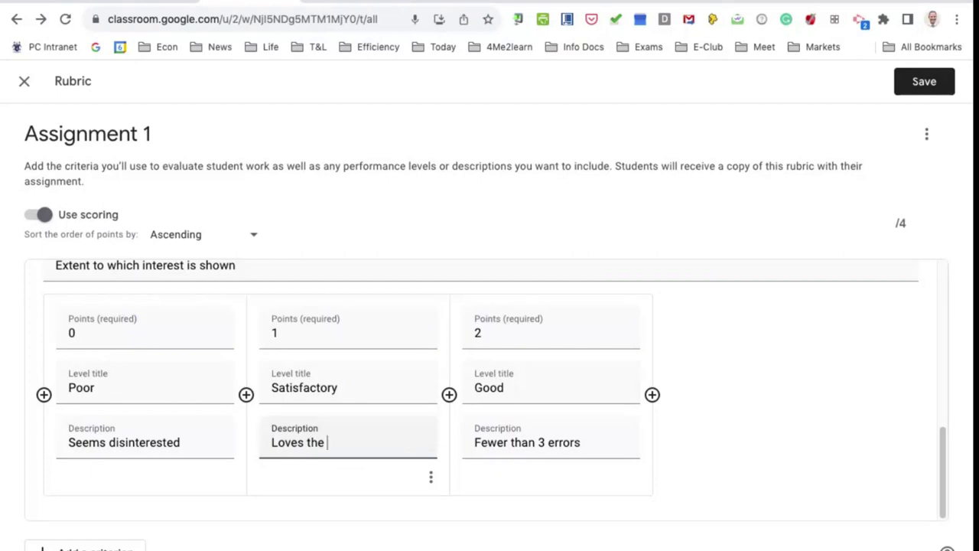
type("subject")
left_click_drag(582, 444, 477, 444)
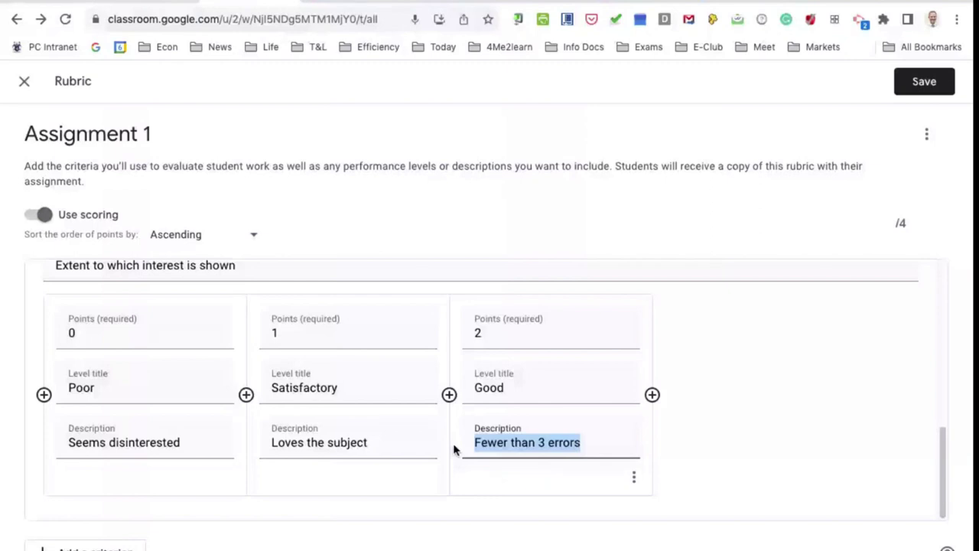
type("Great particip")
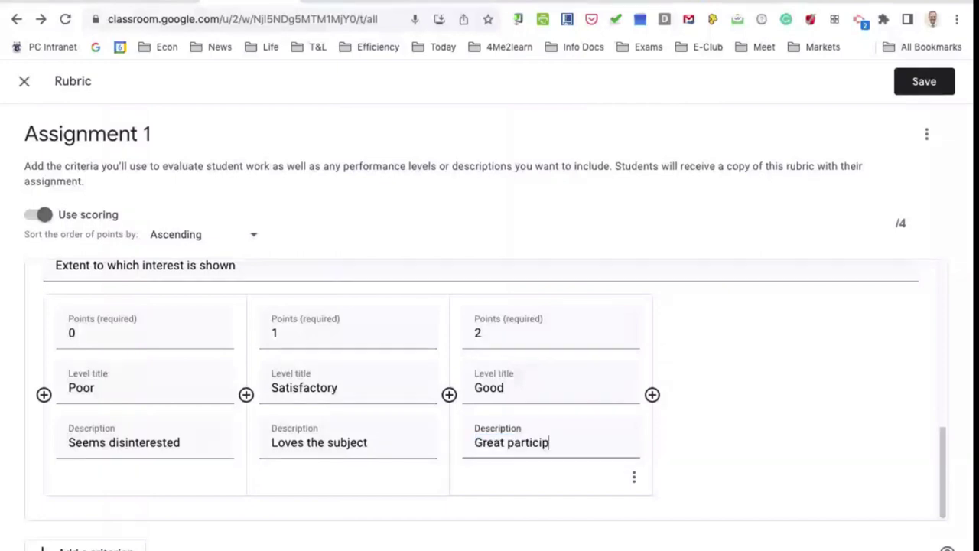
type("ation")
- Duplicate the "Enthusiasm" criterion to create a third criterion in the rubric
scroll(461, 468, "up", 3)
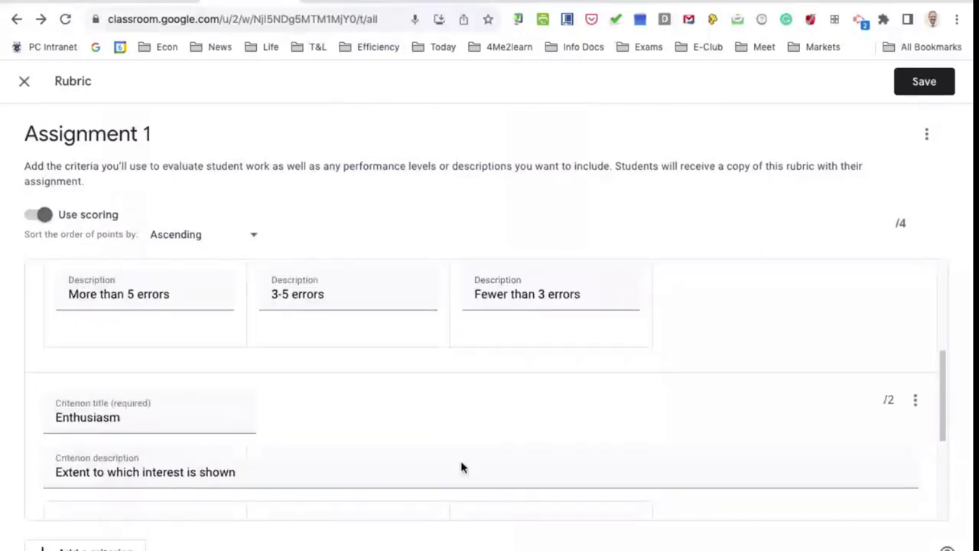
scroll(461, 467, "up", 3)
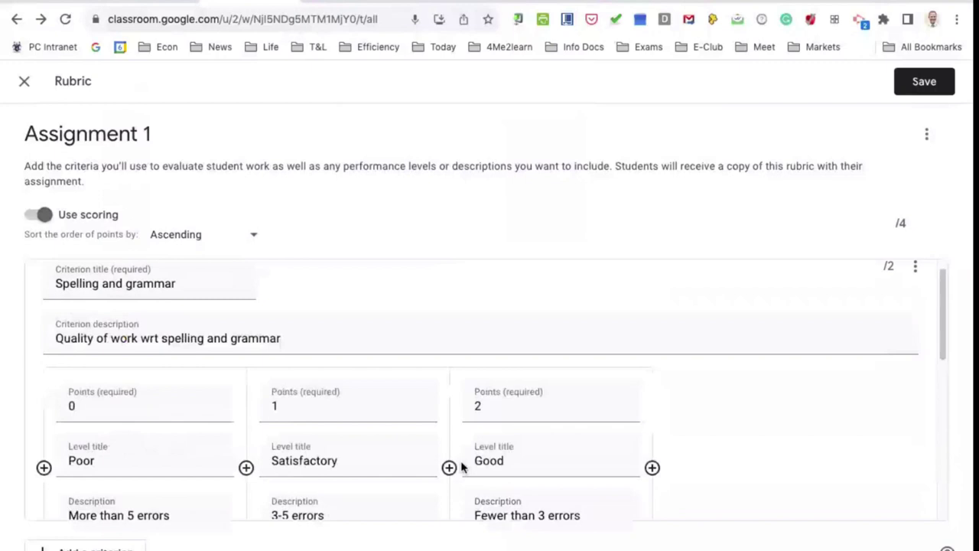
scroll(321, 404, "up", 1)
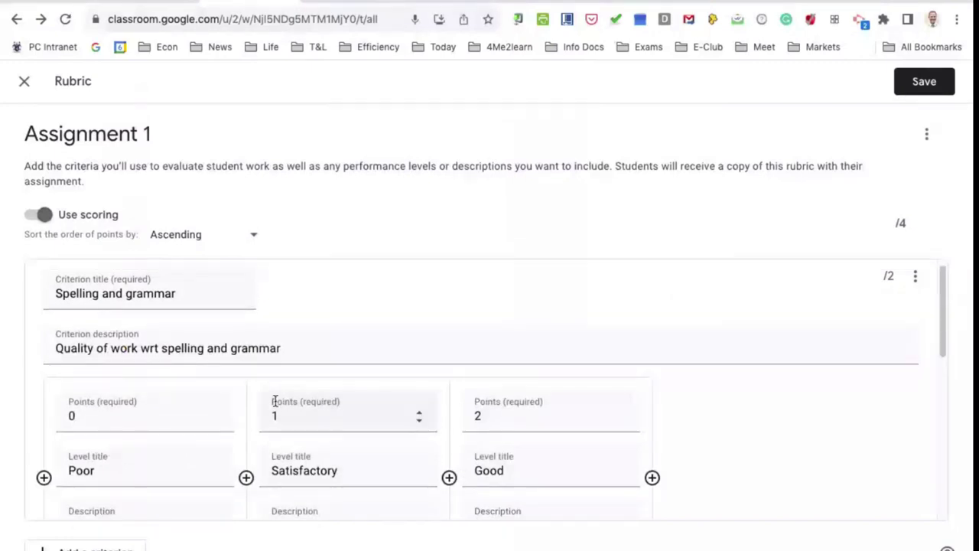
scroll(275, 401, "up", 1)
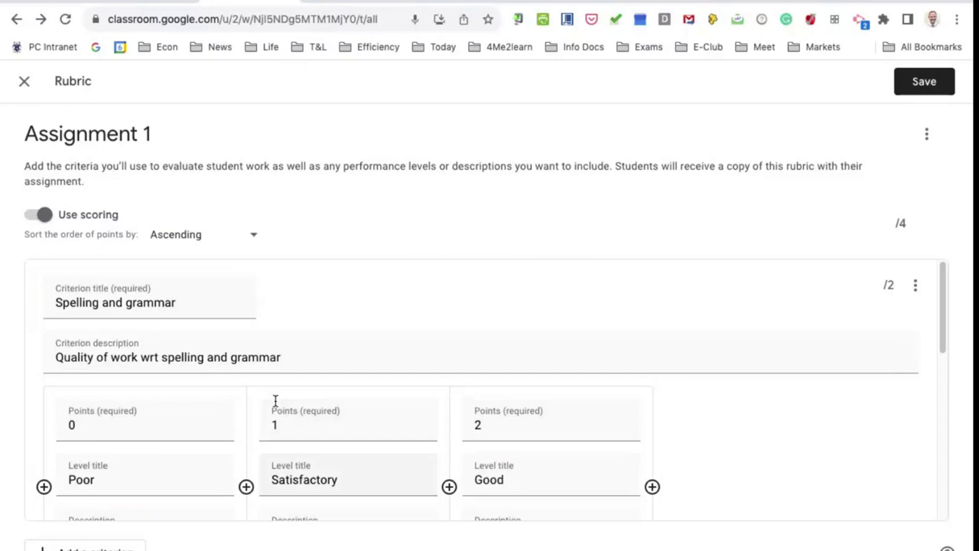
scroll(275, 401, "down", 3)
scroll(276, 406, "up", 3)
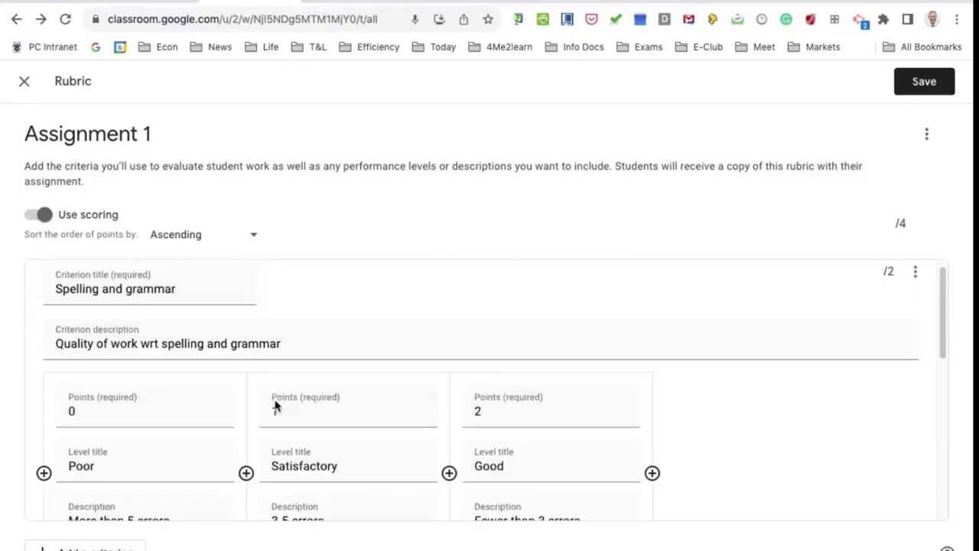
scroll(275, 406, "down", 5)
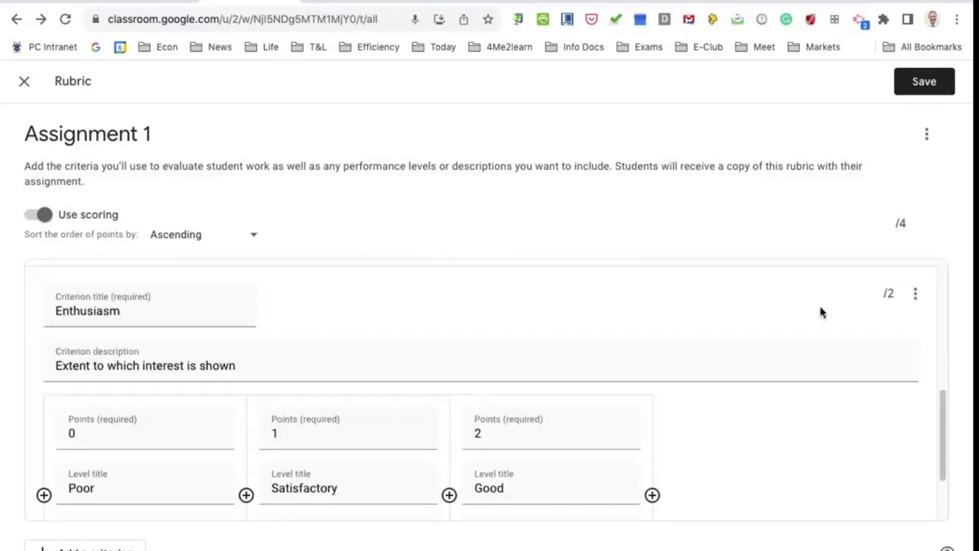
left_click(918, 296)
scroll(413, 407, "up", 5)
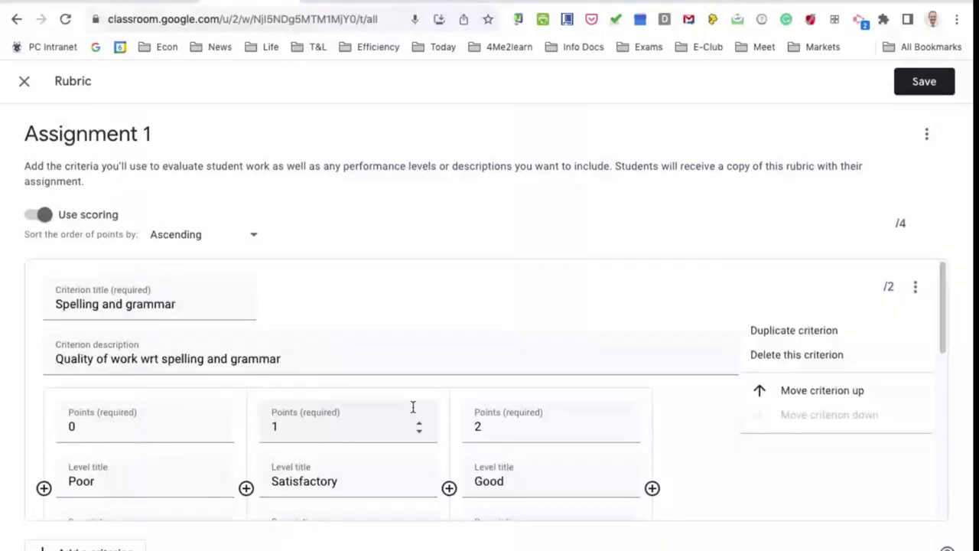
left_click(792, 336)
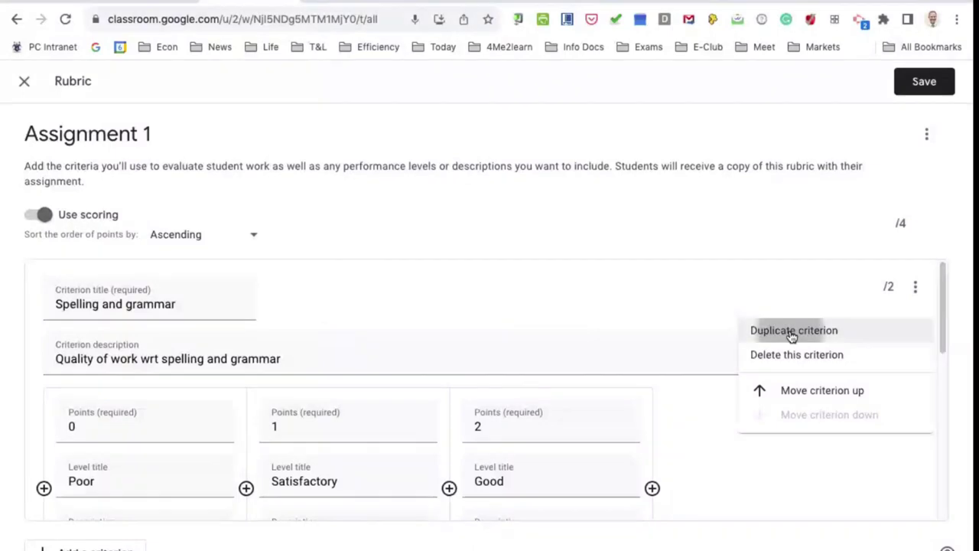
- Title the third criterion "Diligence" and describe it as "Work completed on time"
scroll(403, 349, "up", 1)
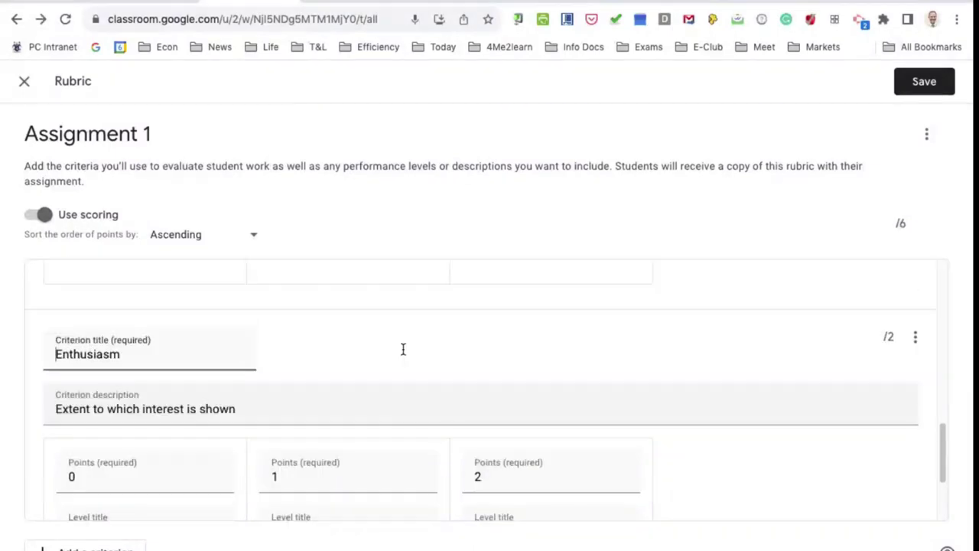
scroll(403, 349, "up", 1)
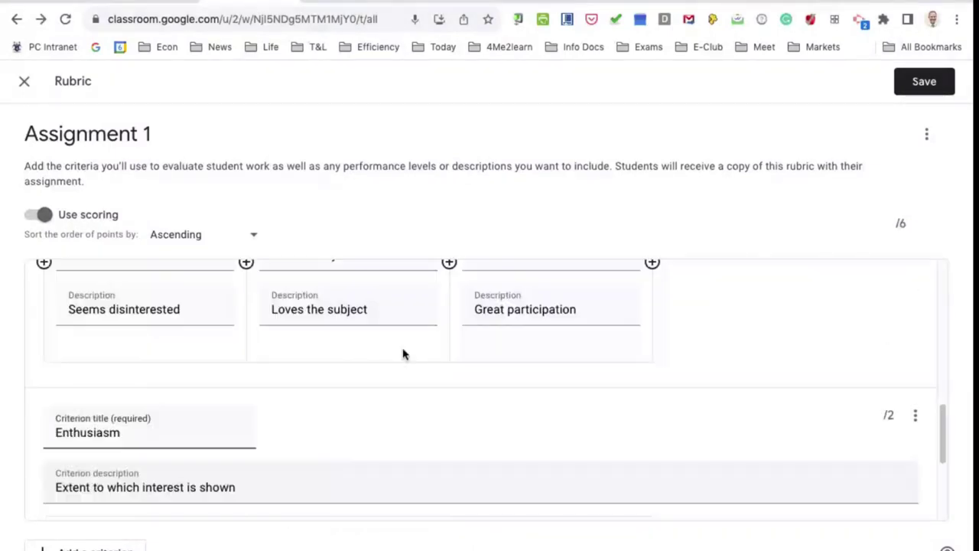
scroll(404, 354, "down", 1)
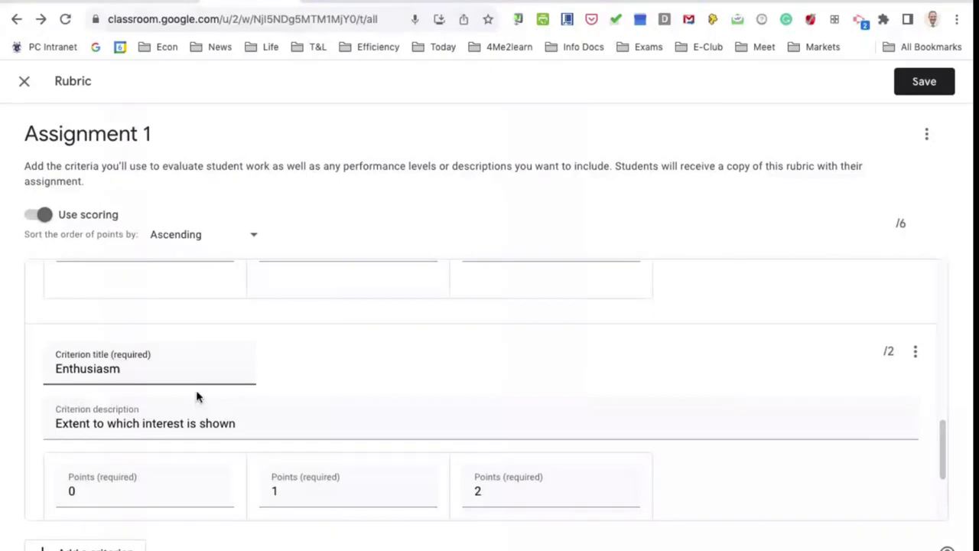
key("ctrl+a")
type("Dil")
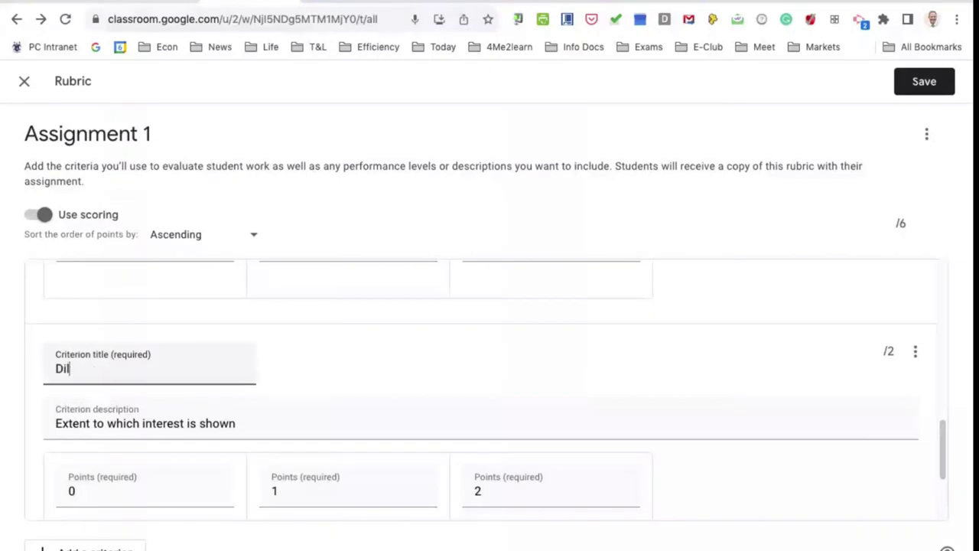
type("igence")
key("Tab")
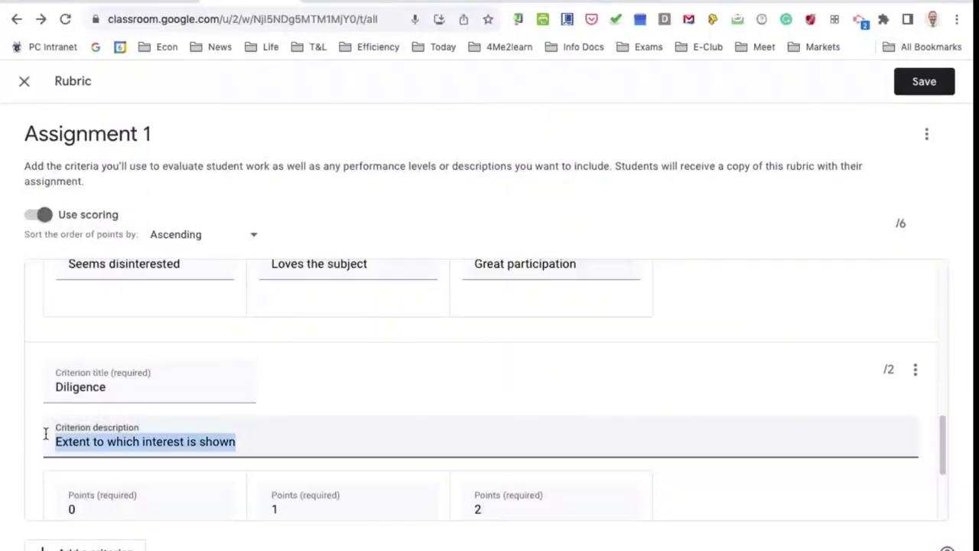
type("Wor")
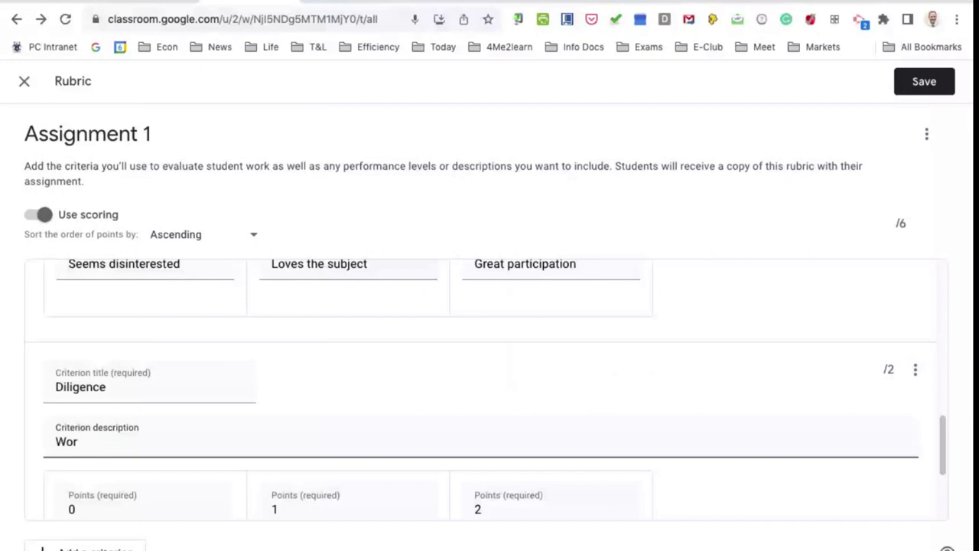
type("k completed on tim")
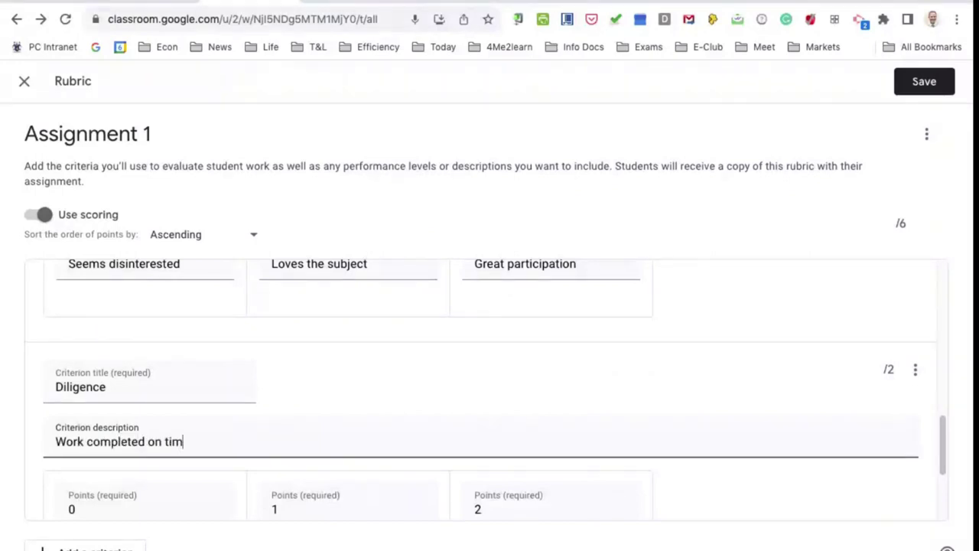
type("e")
- For "Diligence", describe the Poor level as "Done late" and retitle the 1-point level "Good" with the description "Done on time"
scroll(490, 383, "down", 2)
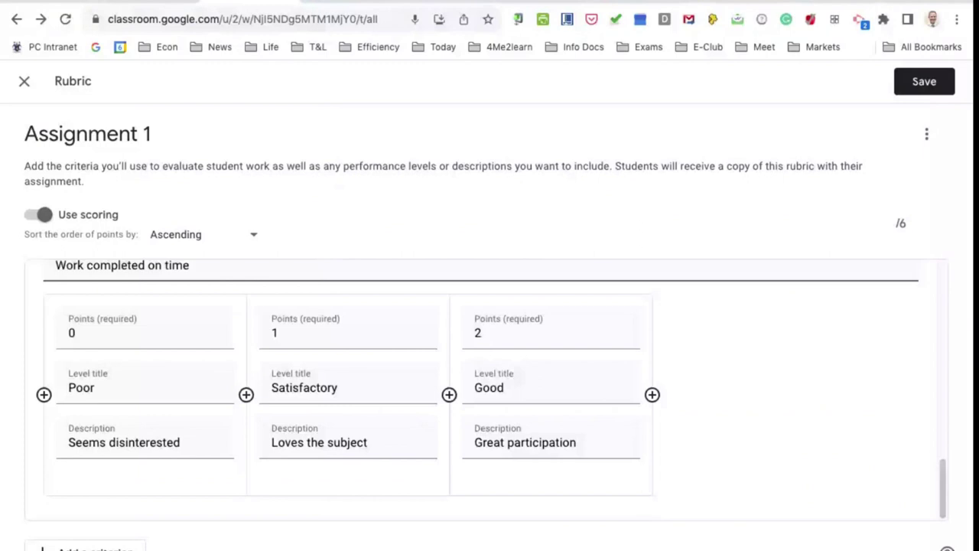
left_click_drag(180, 443, 68, 444)
type("Done l")
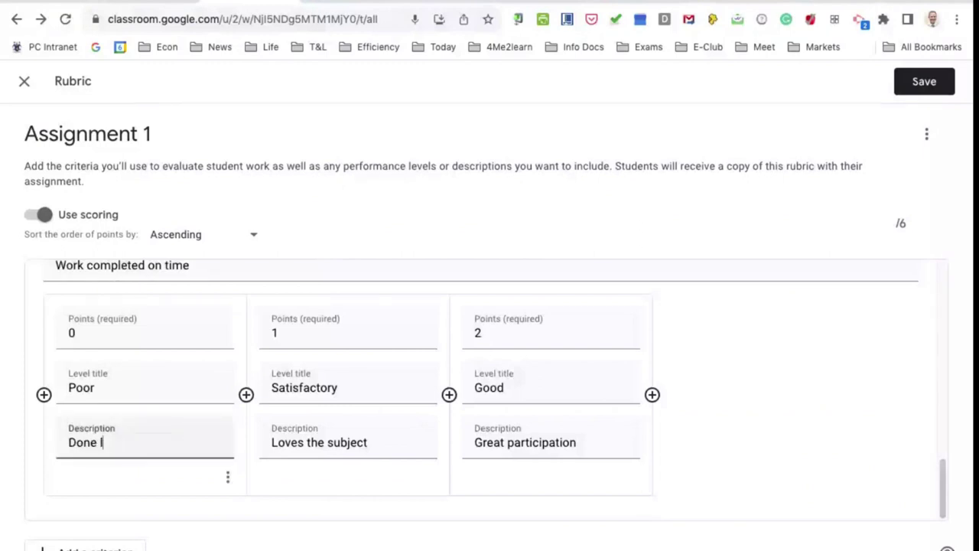
type("ate")
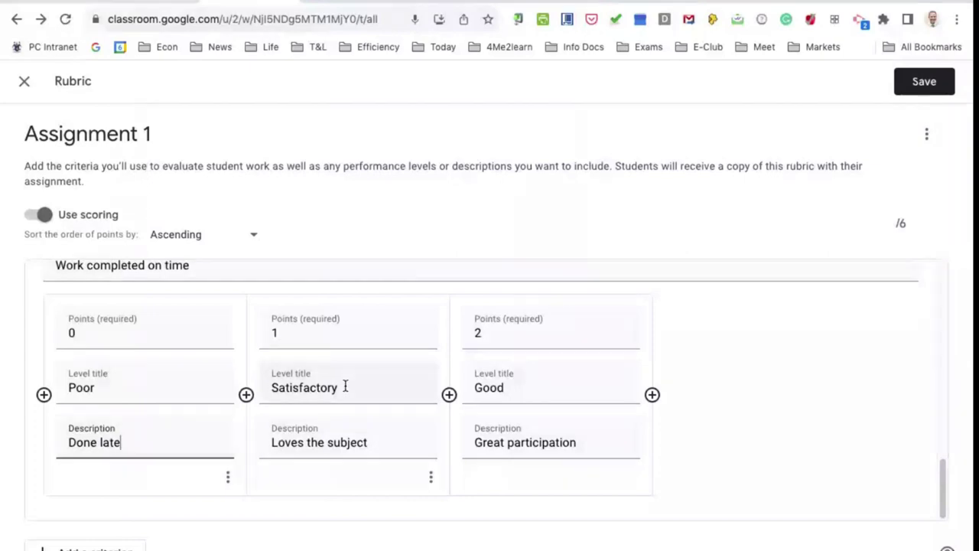
left_click_drag(345, 386, 271, 384)
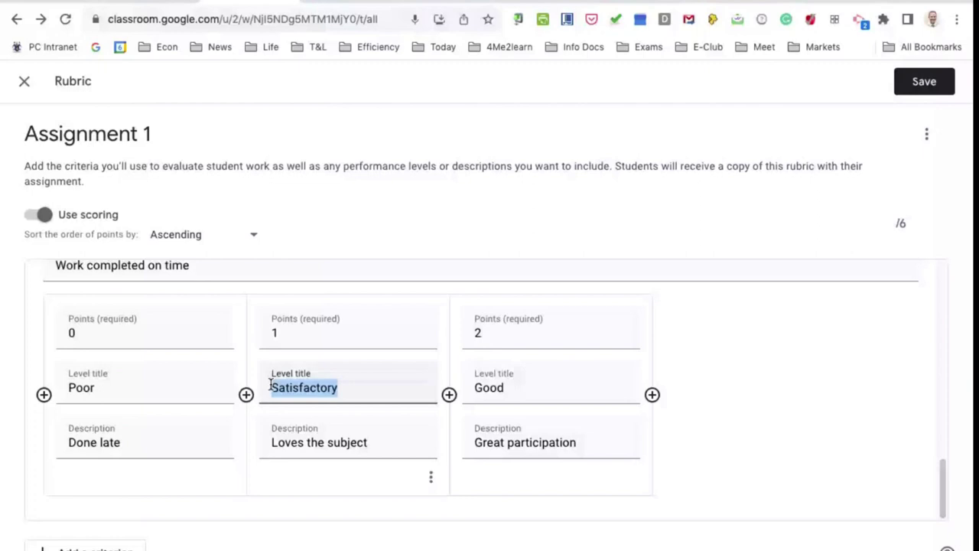
type("Good")
left_click(275, 454)
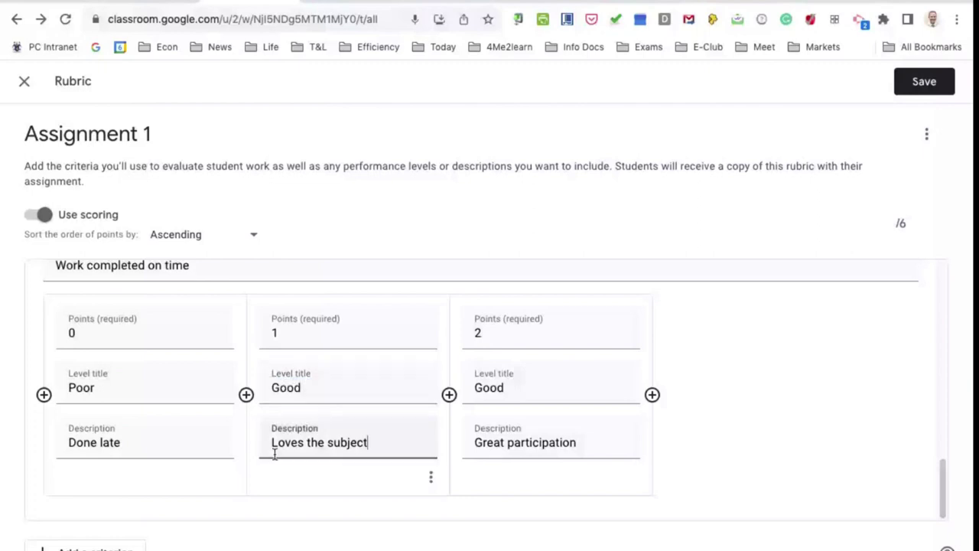
triple_click(270, 446)
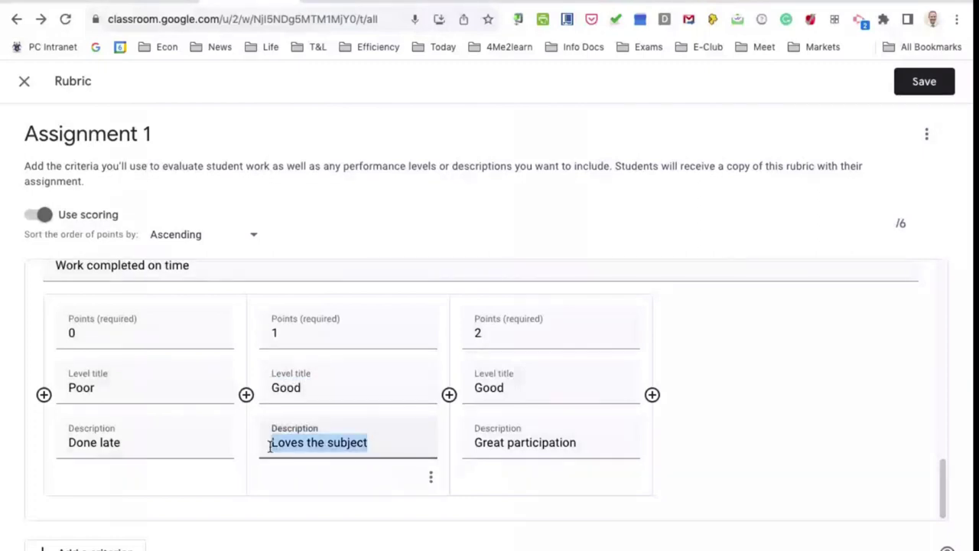
type("Done on time")
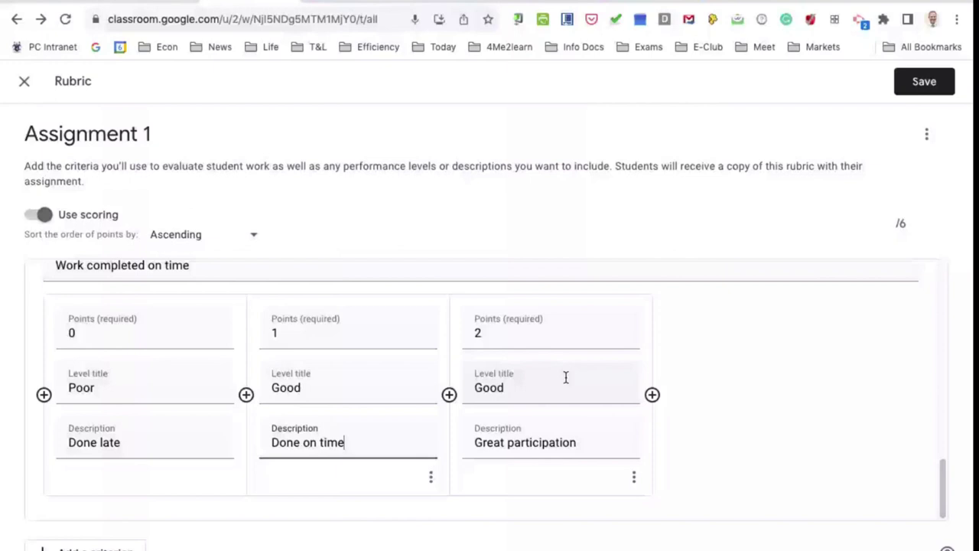
- Delete the 2-point level from the "Diligence" criterion and save the rubric
left_click(634, 477)
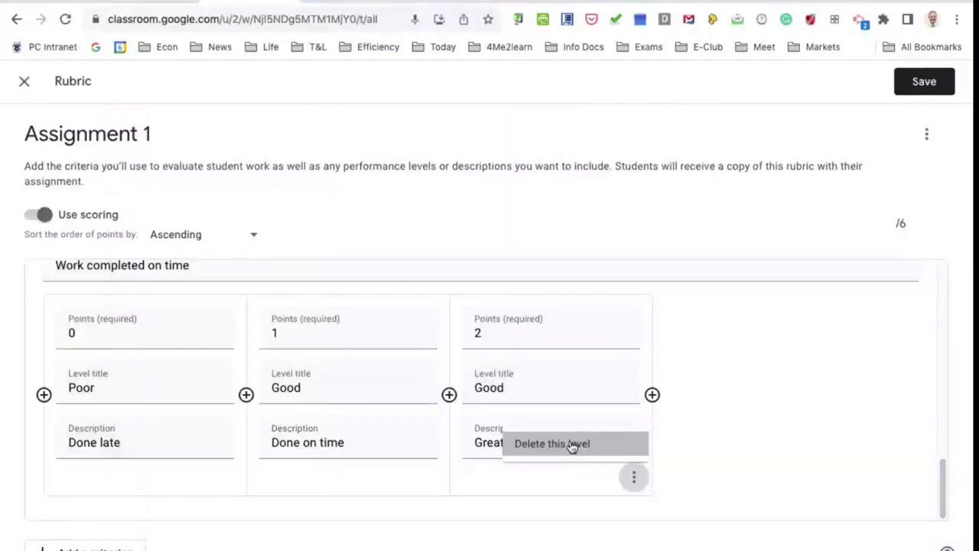
left_click(572, 444)
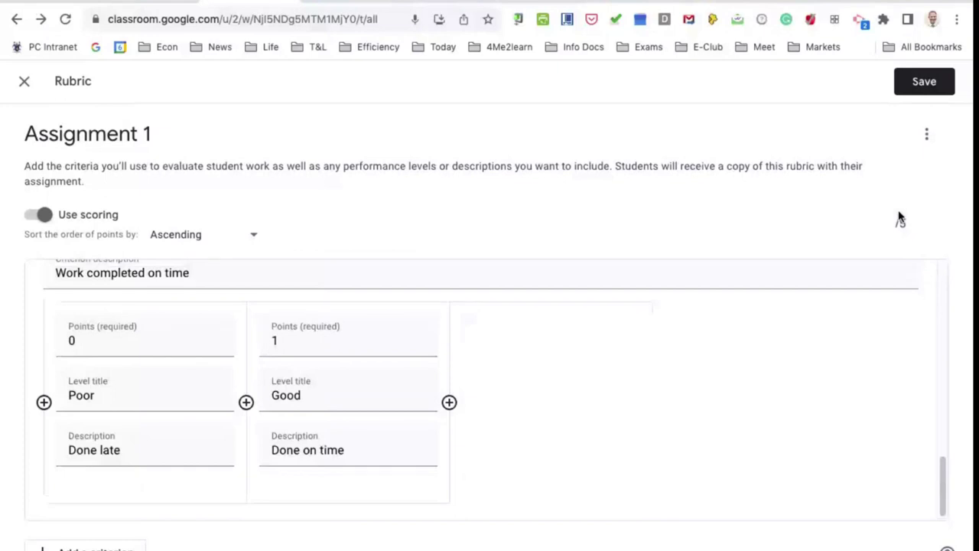
scroll(736, 364, "up", 1)
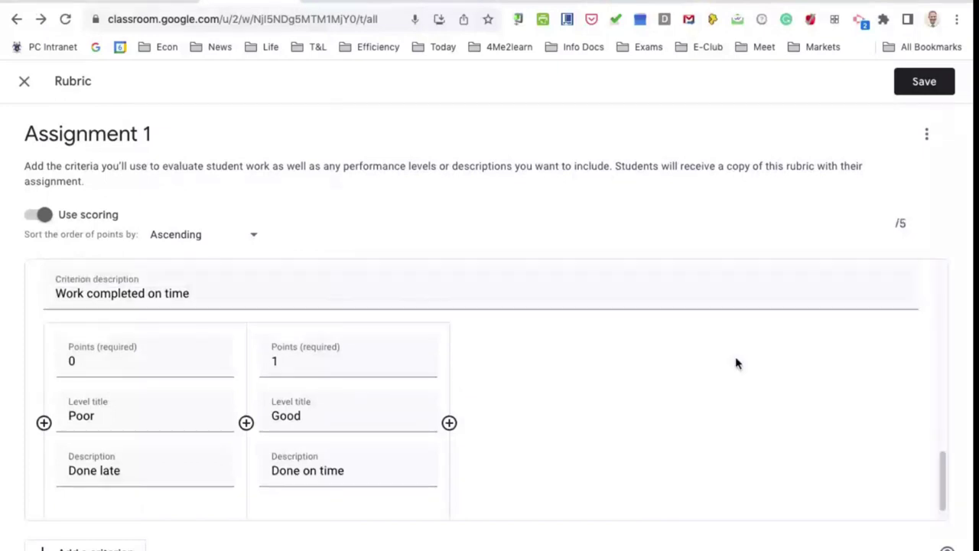
scroll(320, 365, "up", 2)
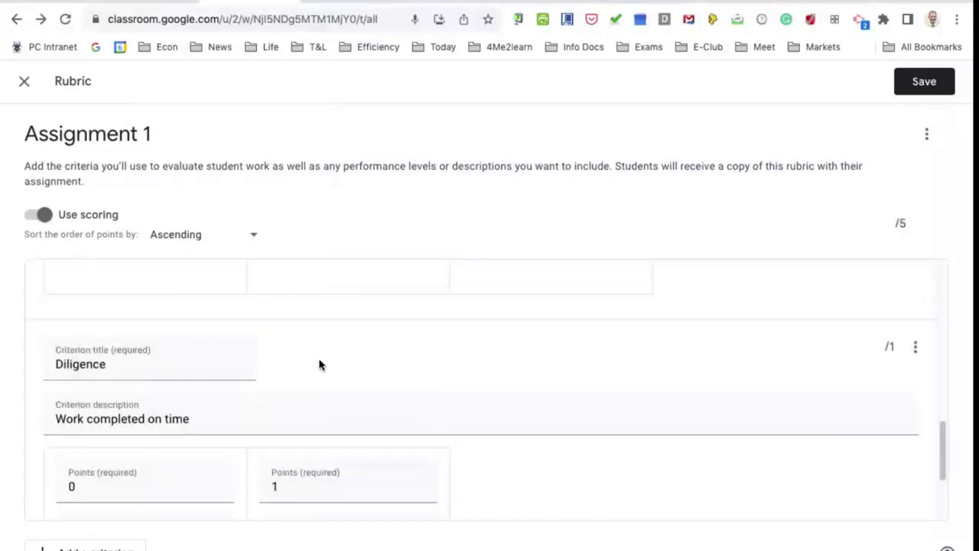
left_click(927, 83)
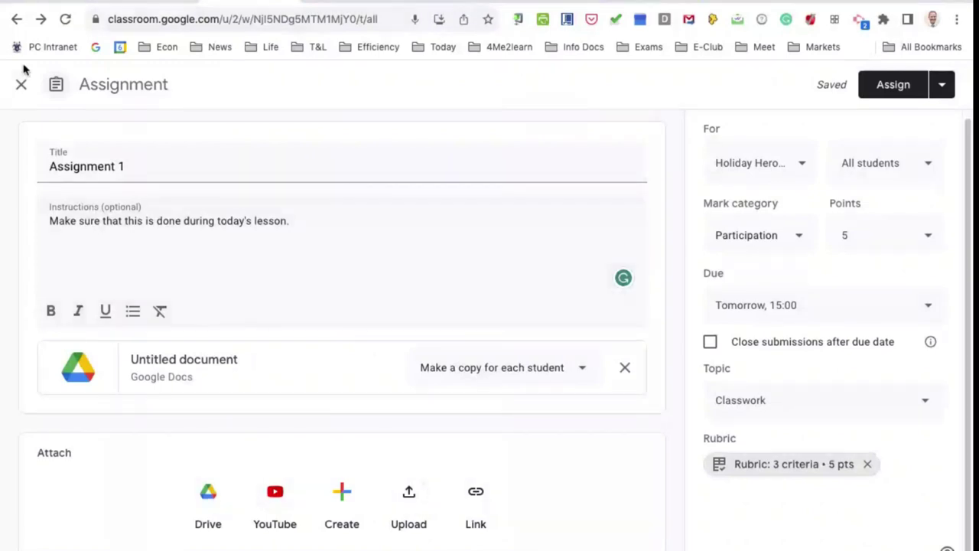
- Reload the class page and reopen the Assignment 1 draft under the Classwork topic for editing
left_click(68, 19)
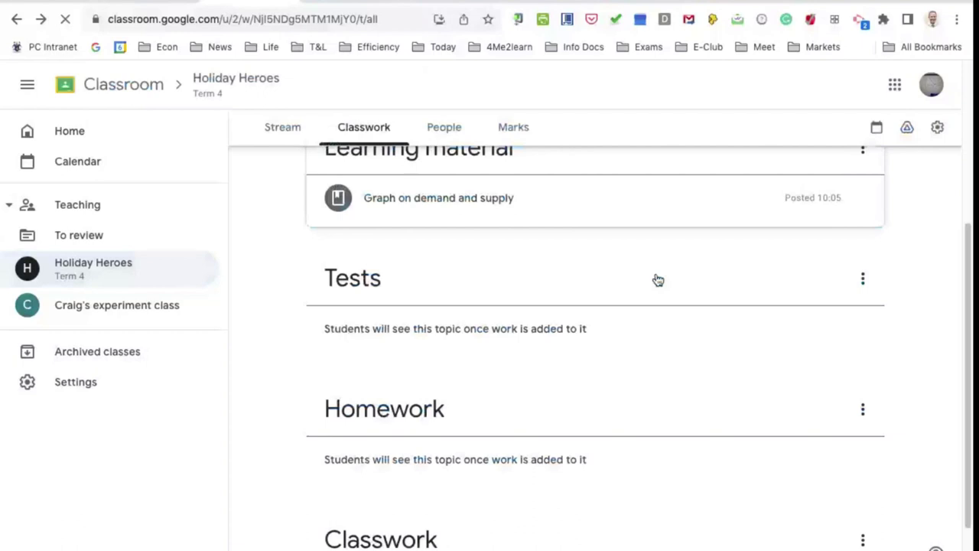
scroll(396, 513, "down", 1)
left_click(396, 512)
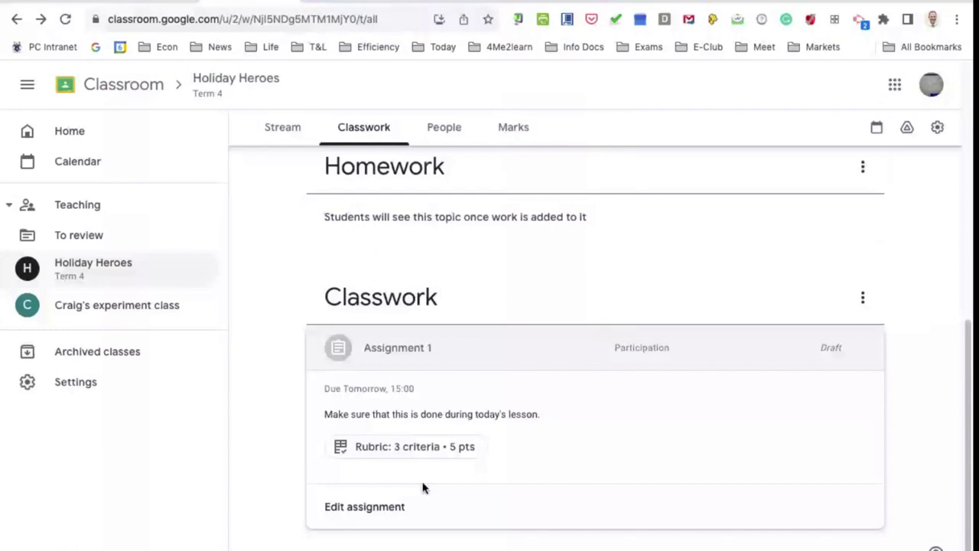
left_click(375, 507)
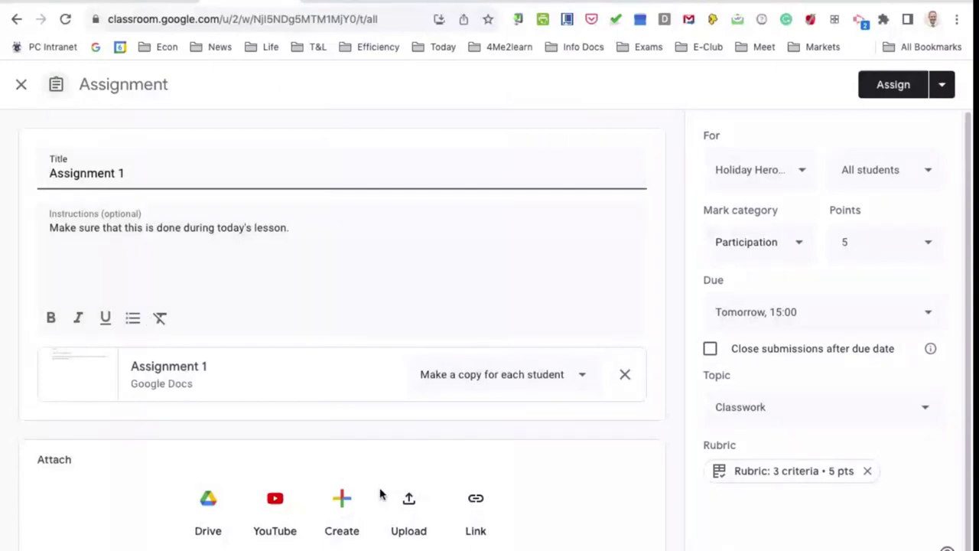
- Search YouTube for "60 second lessons in economics" and attach "The Invisible Hand - 60 Second Adventures in Economics (1/6)" to the assignment
left_click(275, 502)
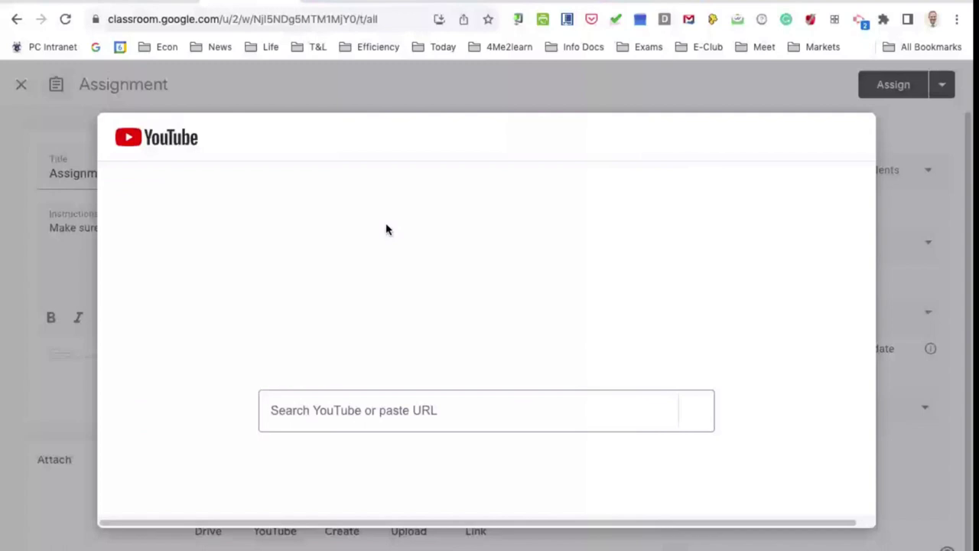
type("60 se")
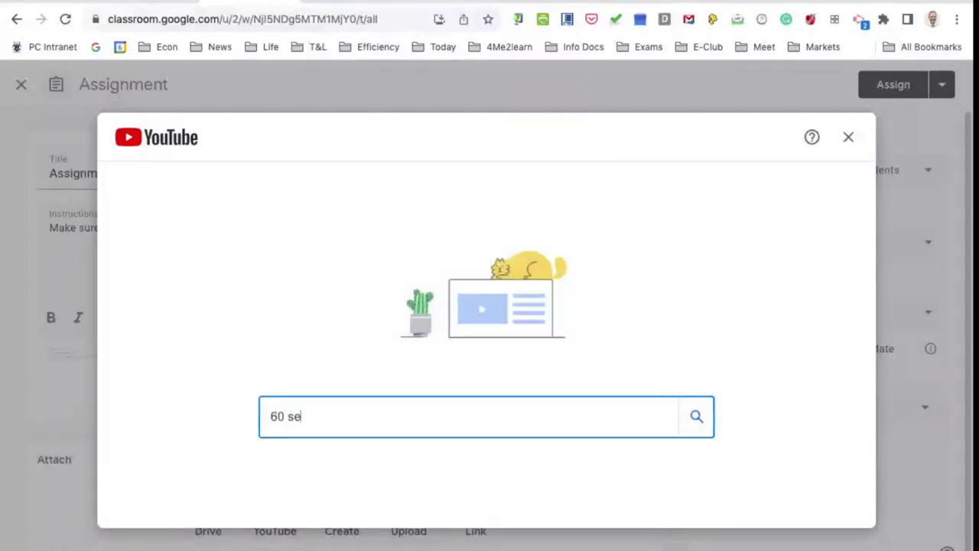
type("cond ")
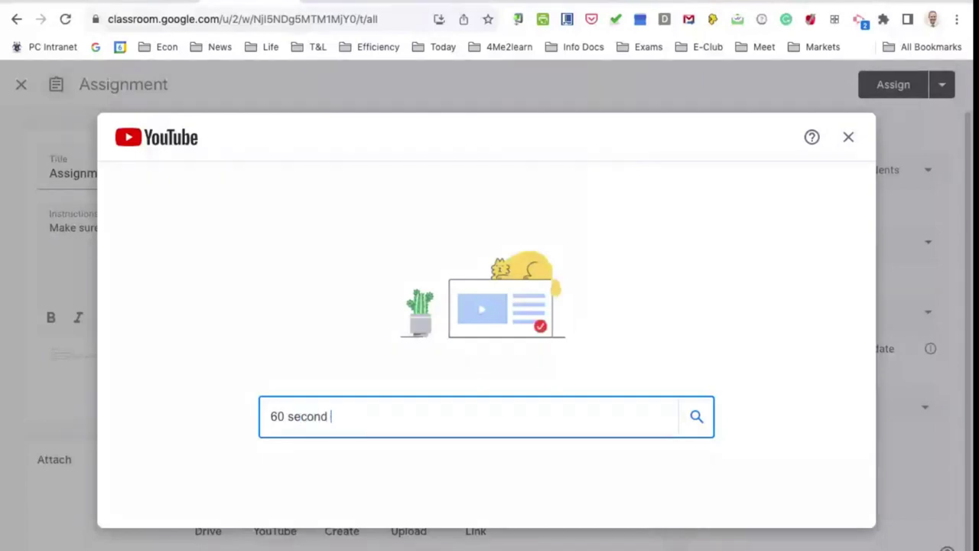
type("lessons in economics")
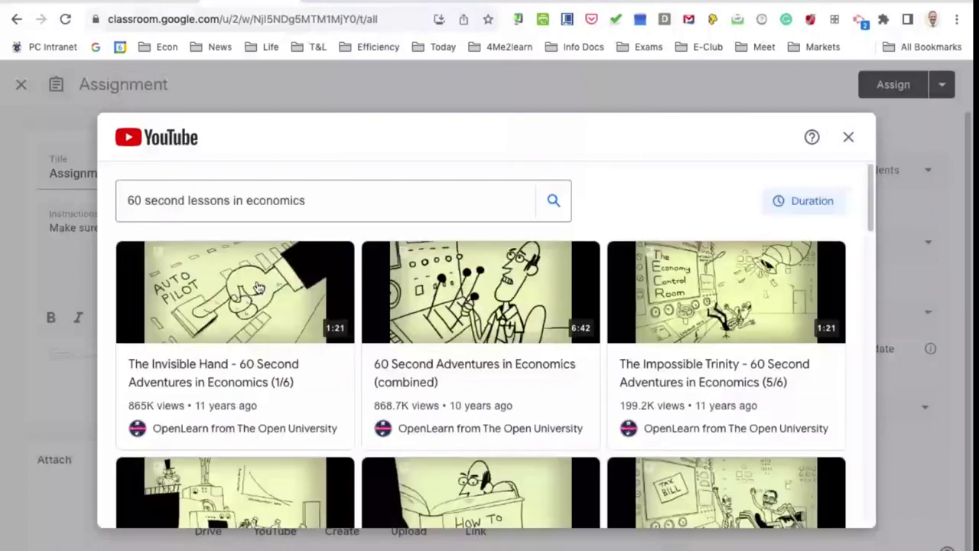
left_click(259, 287)
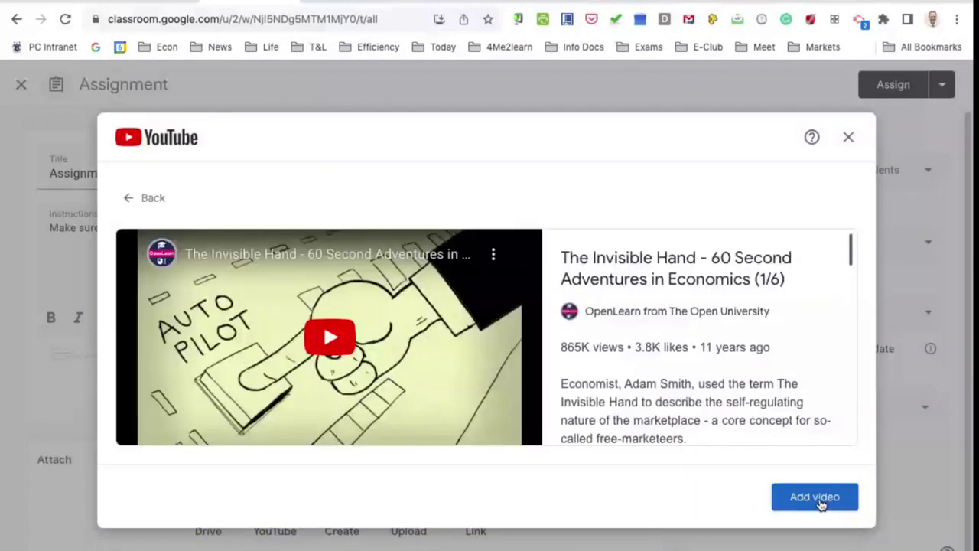
left_click(816, 498)
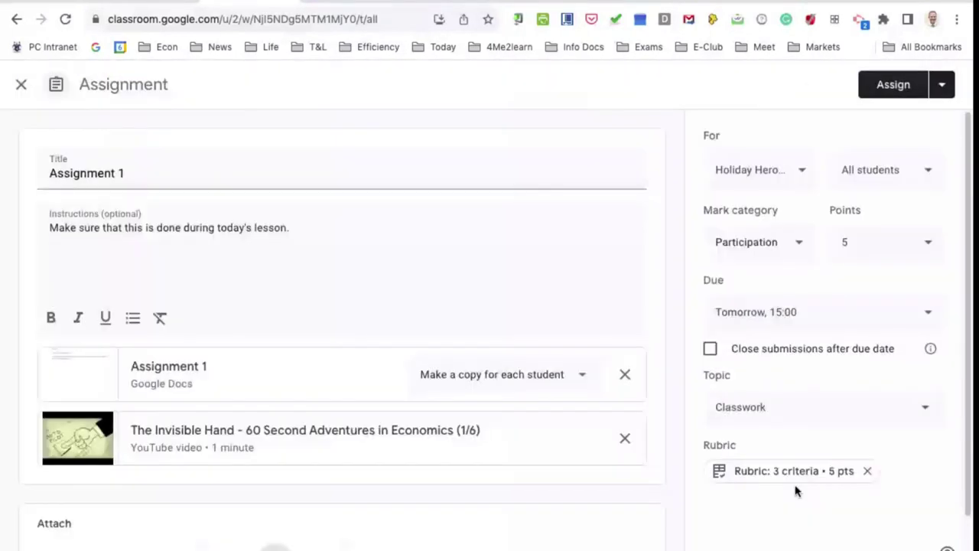
scroll(503, 321, "down", 1)
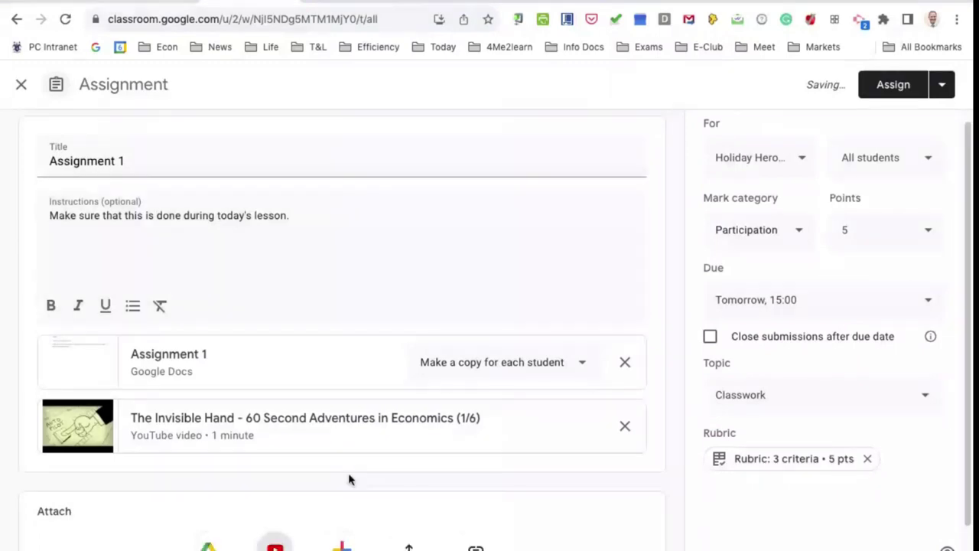
scroll(773, 492, "up", 1)
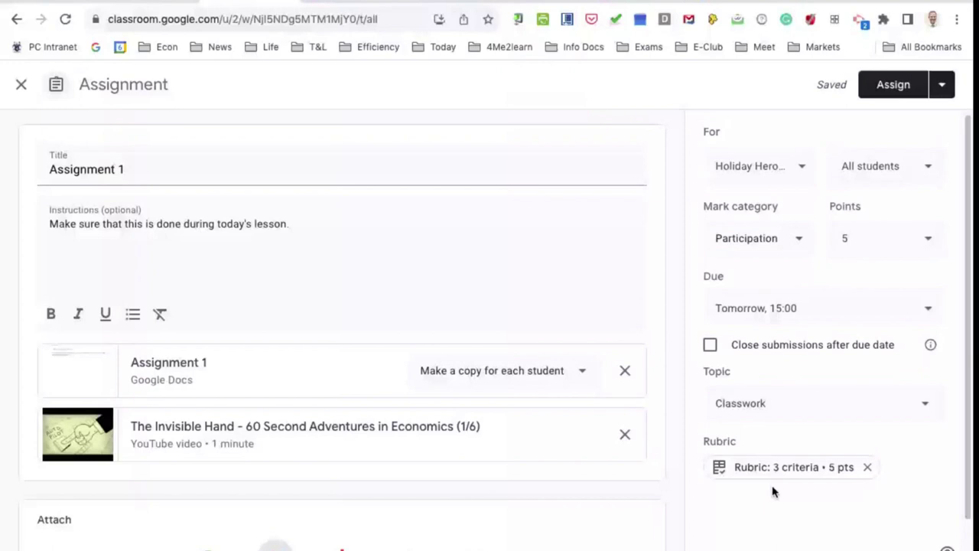
- Examine how classwork is organised by topic in the 2023 11.3 Economics and 2023 10.3 Economics classes
scroll(773, 492, "down", 1)
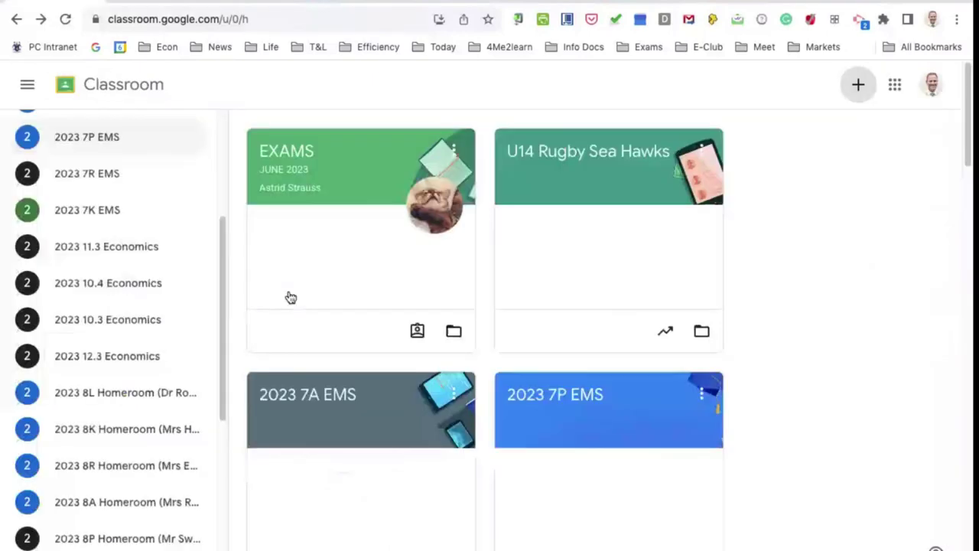
scroll(575, 390, "down", 7)
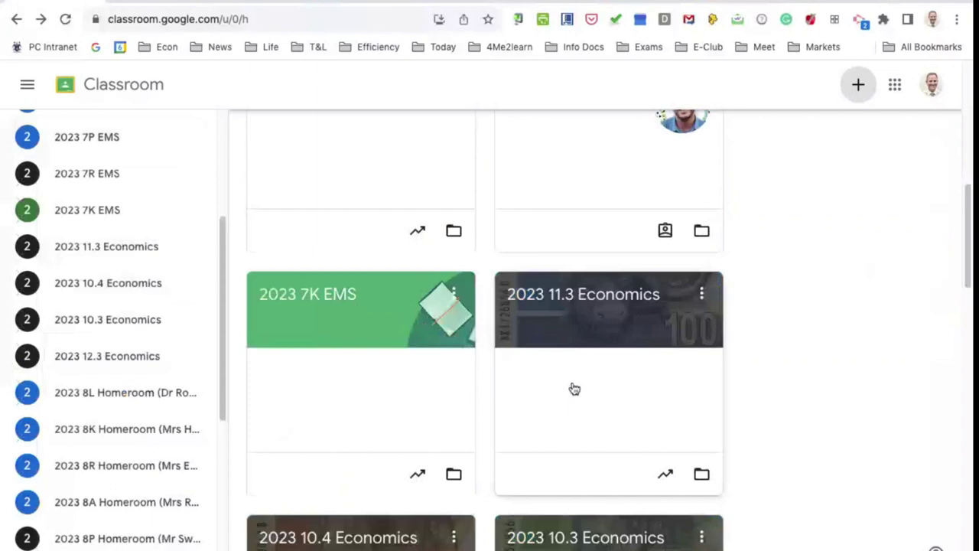
left_click(575, 390)
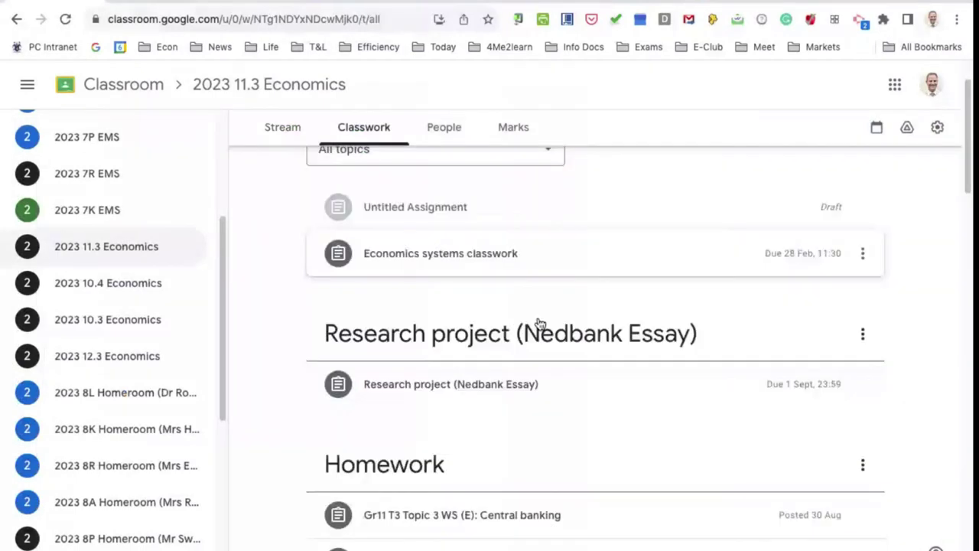
scroll(528, 337, "down", 6)
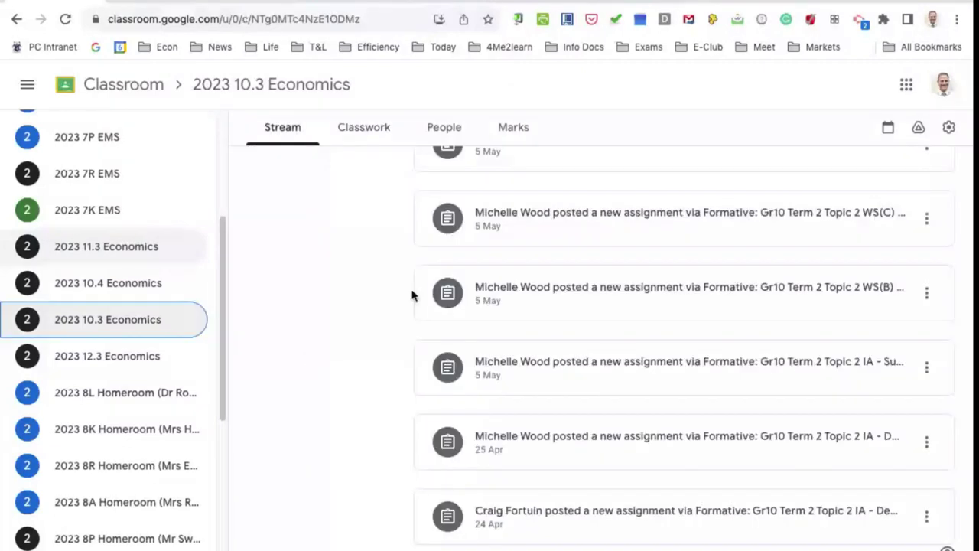
scroll(647, 317, "up", 5)
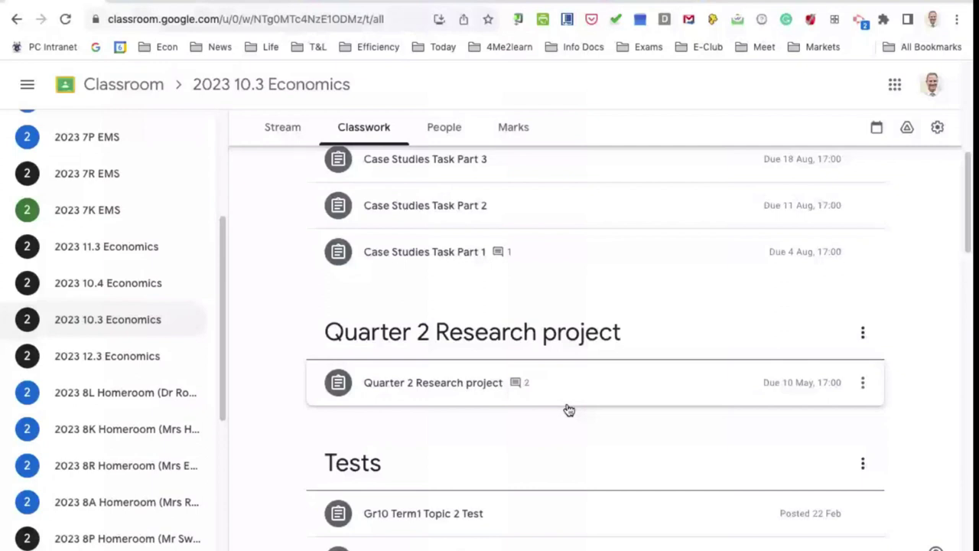
- Examine the Quarter 2 Research project's instructions, rubric, attachments and class comments in the 2023 10.3 Economics class
left_click(461, 389)
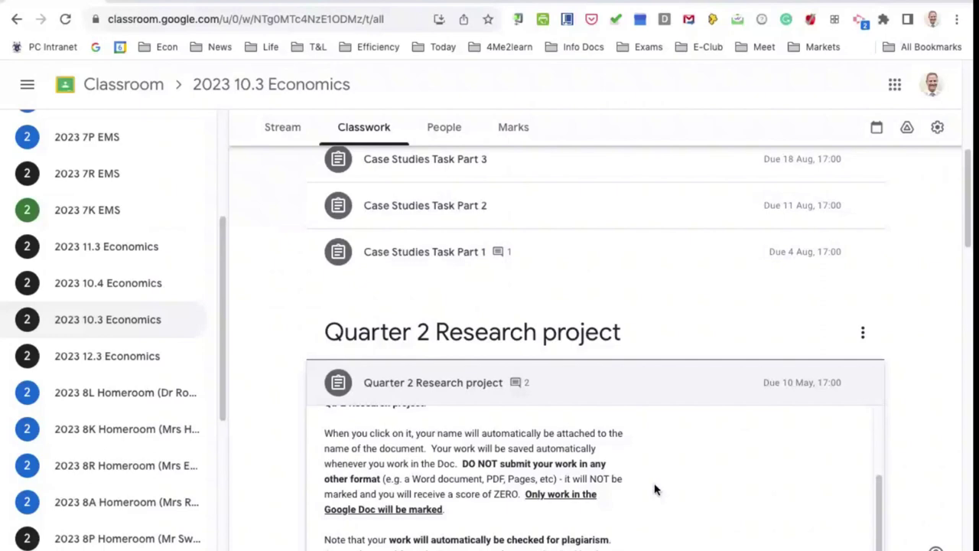
scroll(655, 490, "down", 5)
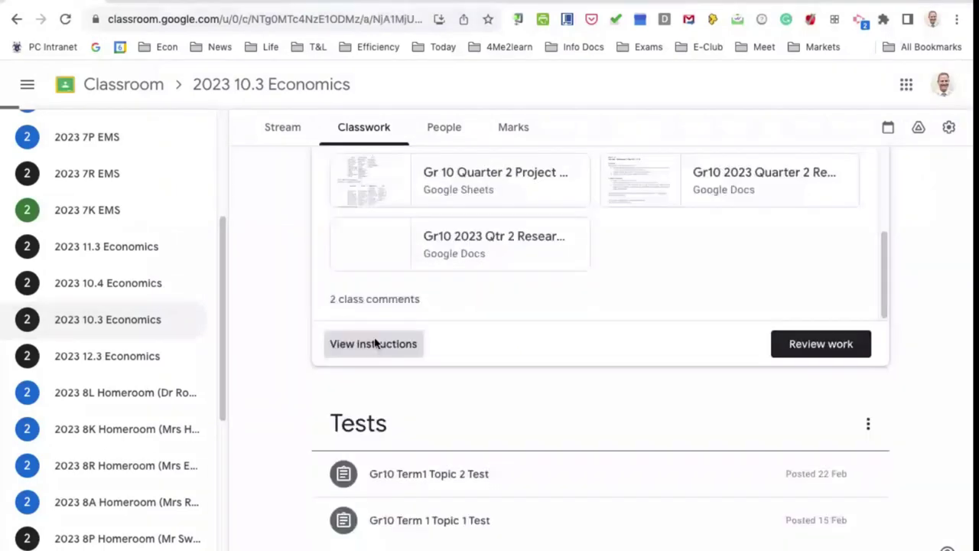
left_click(374, 344)
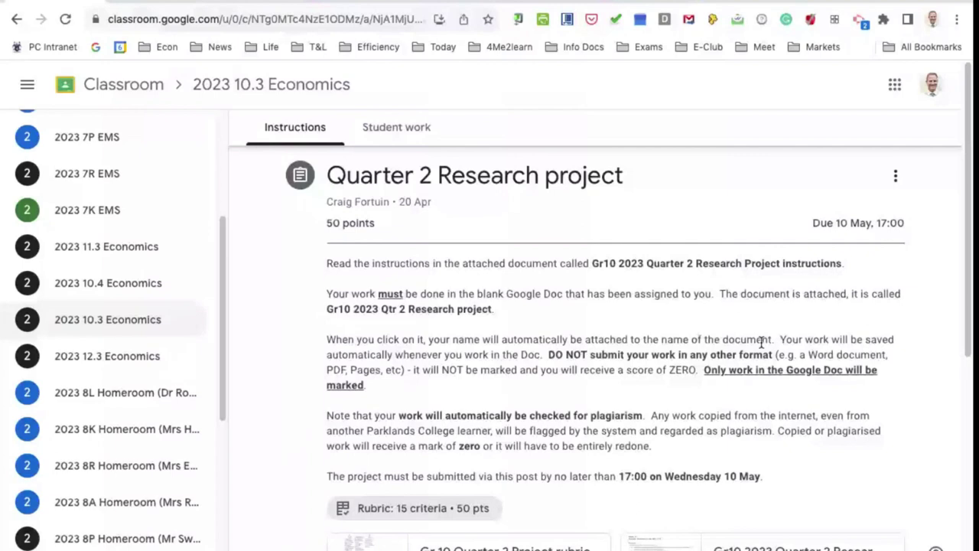
scroll(763, 345, "down", 5)
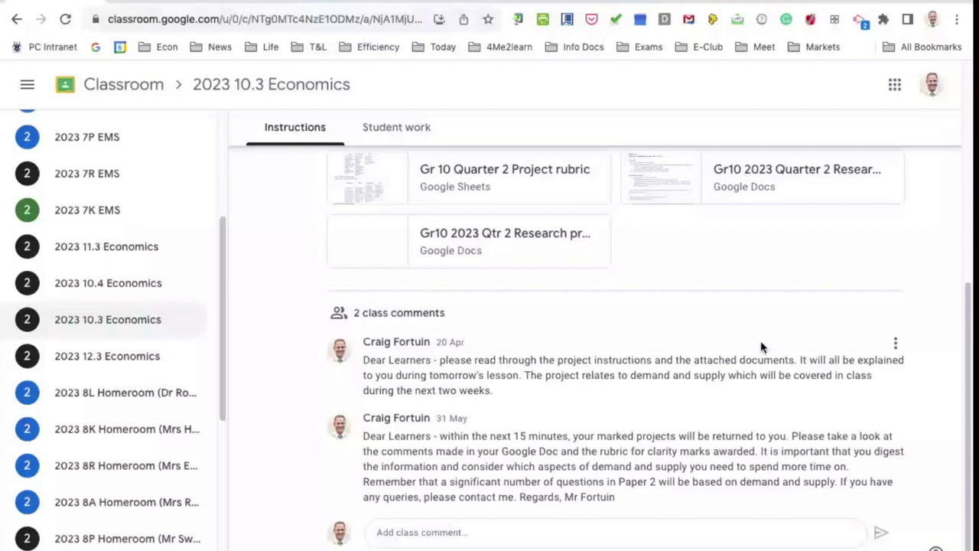
scroll(762, 346, "up", 5)
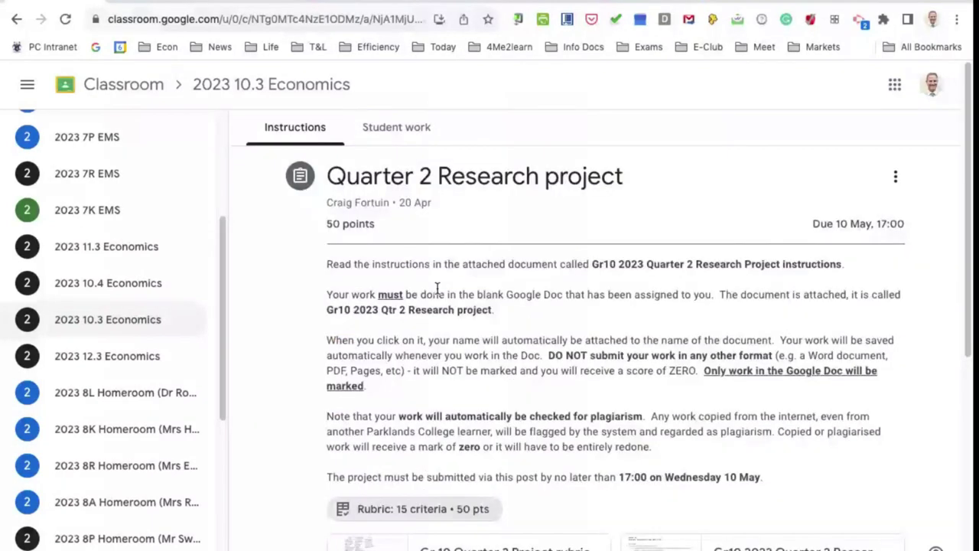
scroll(437, 288, "down", 1)
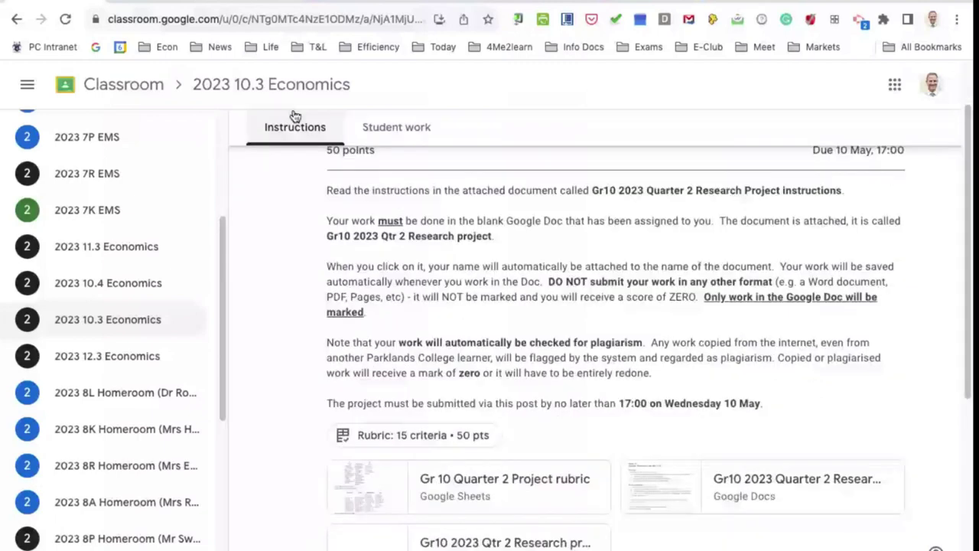
scroll(504, 410, "down", 1)
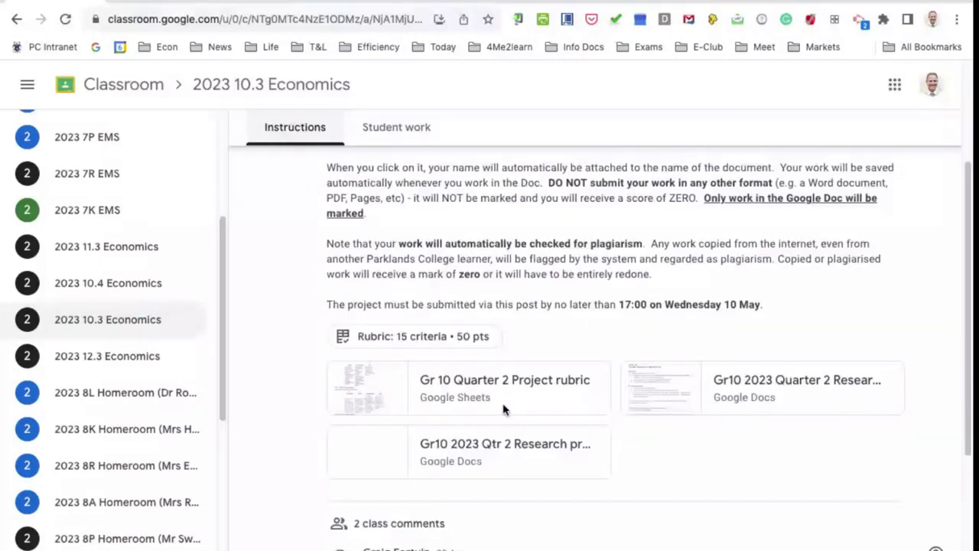
scroll(504, 410, "up", 3)
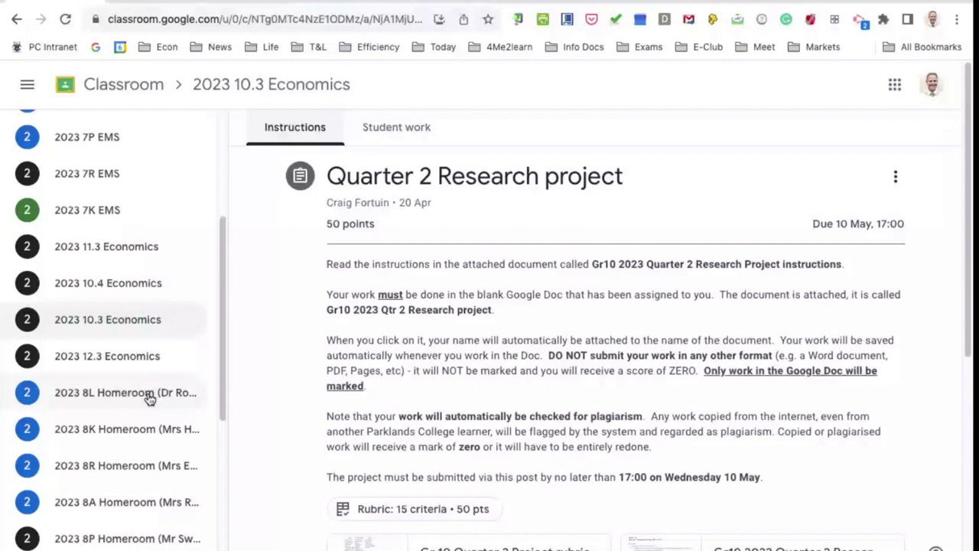
- Review the Research project - 2023 Quarter 2 assignment's instructions and attachments in the 2023 12.3 Economics class
left_click(141, 357)
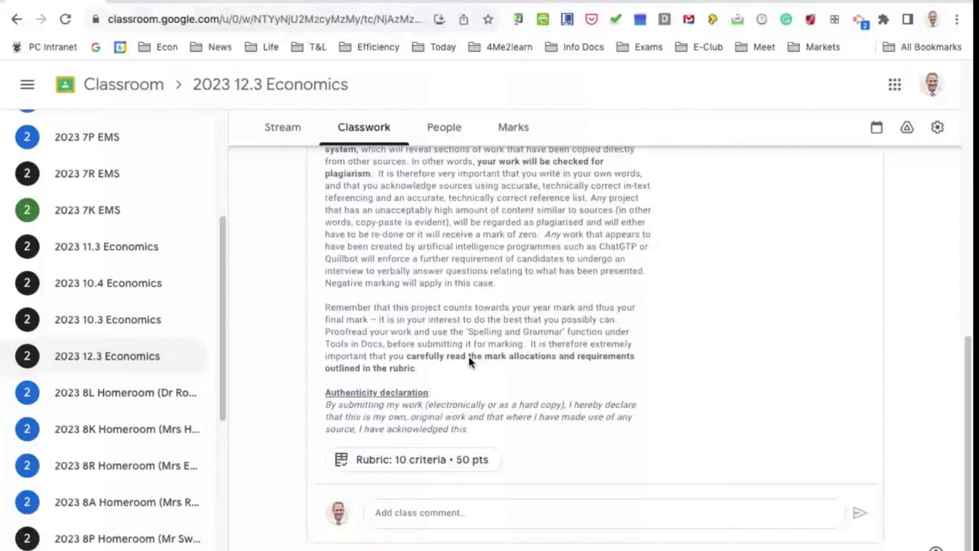
scroll(535, 274, "up", 10)
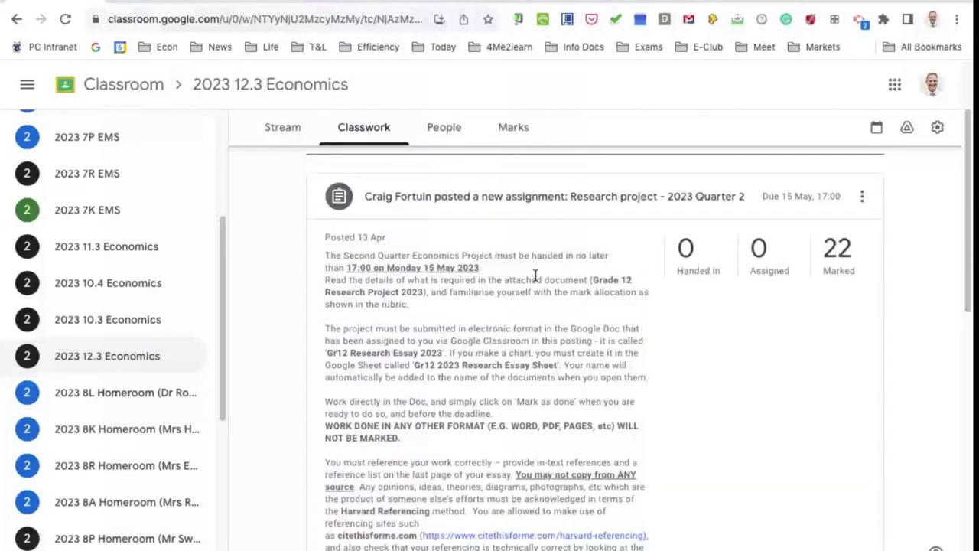
scroll(536, 274, "down", 10)
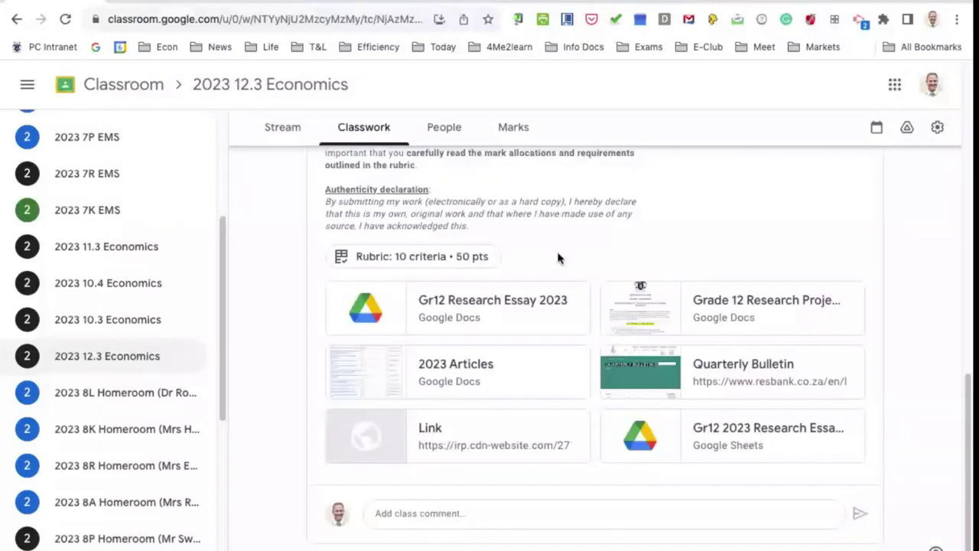
scroll(558, 259, "up", 2)
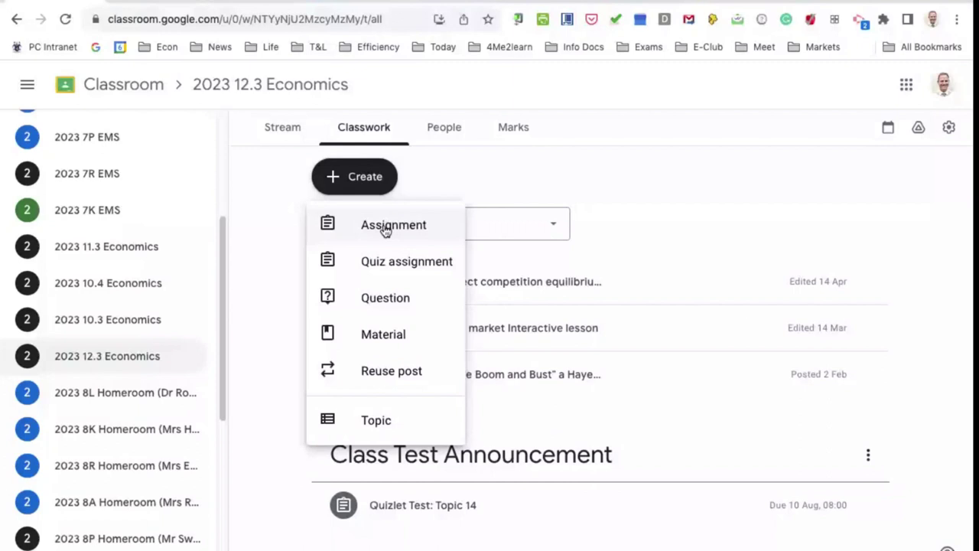
- Start a new assignment in the 2023 12.3 Economics class and try out its plagiarism (originality) check option
left_click(386, 231)
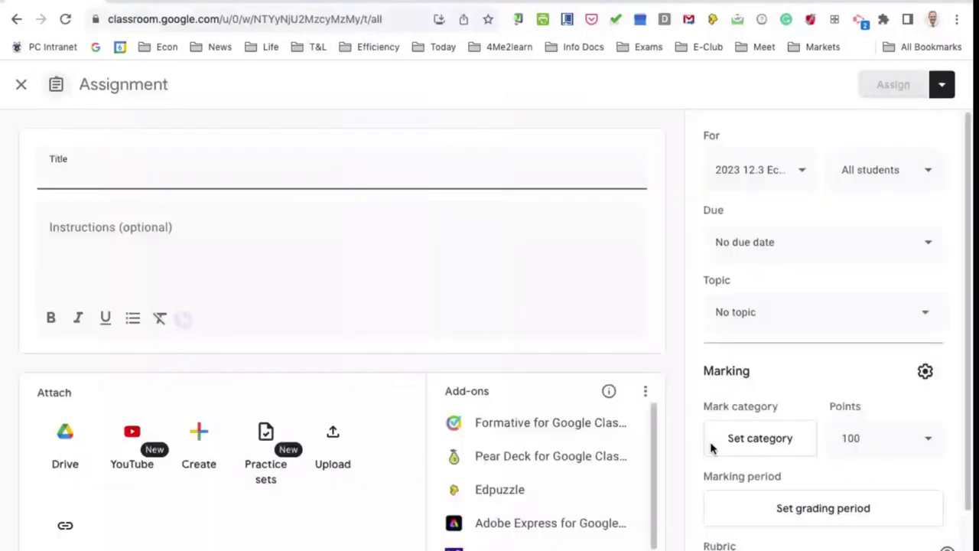
scroll(721, 472, "down", 2)
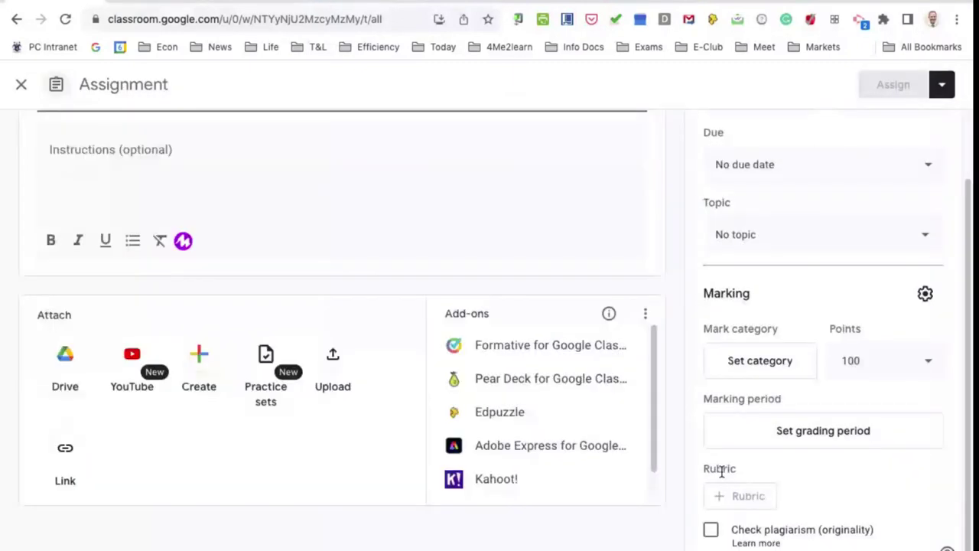
left_click(711, 531)
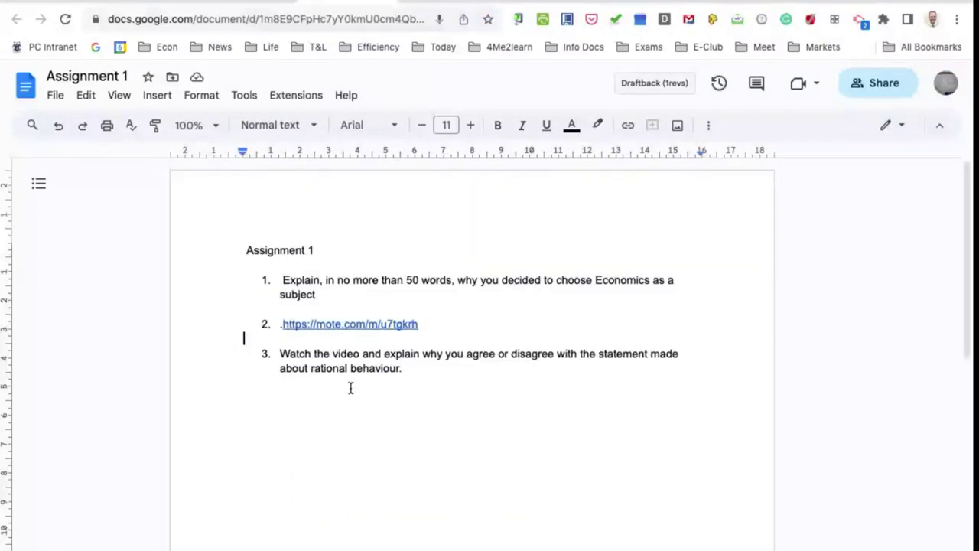
- Return to the Assignment 1 draft and assign it to all students in the Holiday Heroes class
left_click(283, 281)
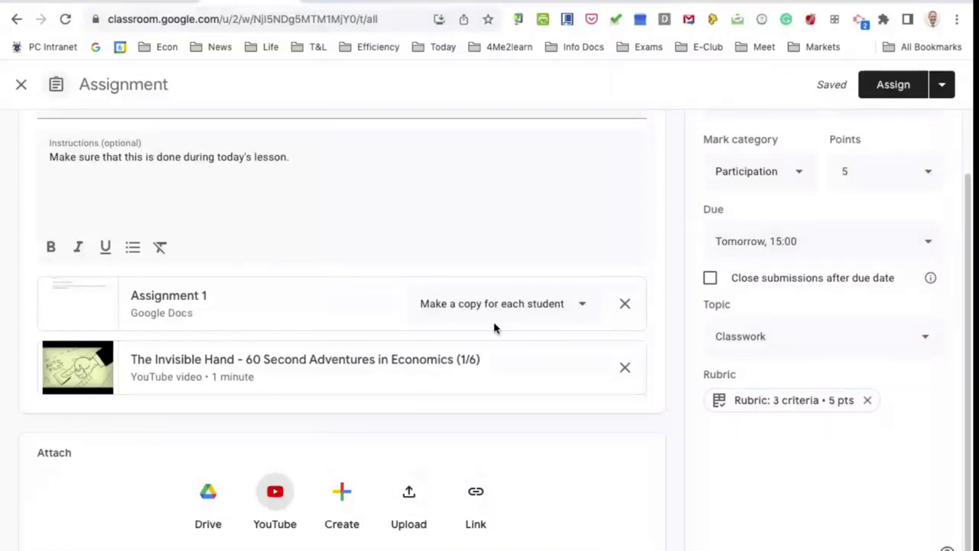
scroll(876, 289, "up", 1)
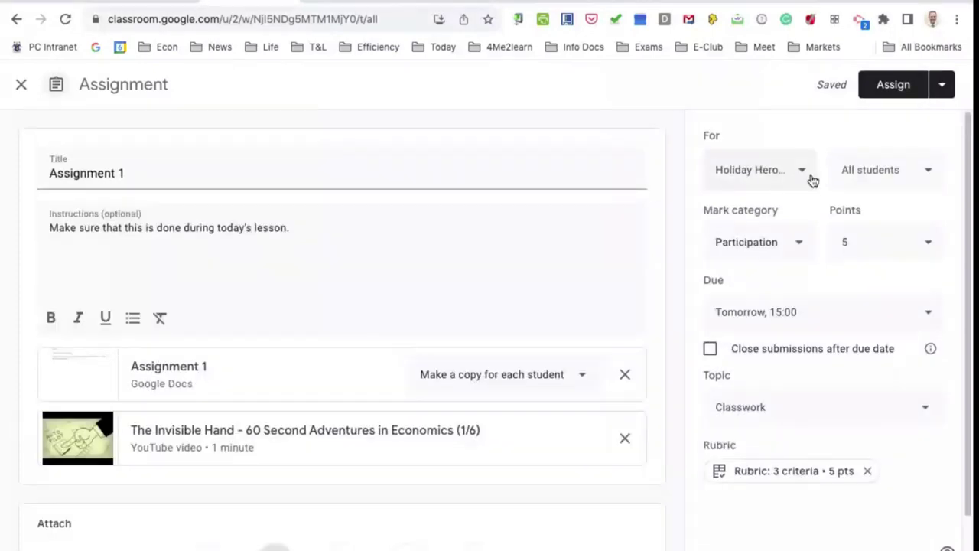
left_click(942, 84)
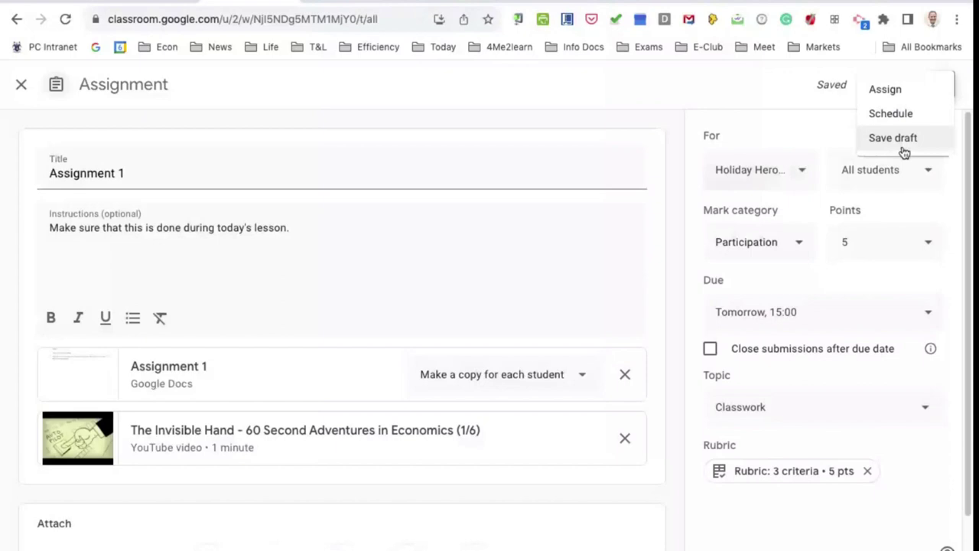
left_click(845, 79)
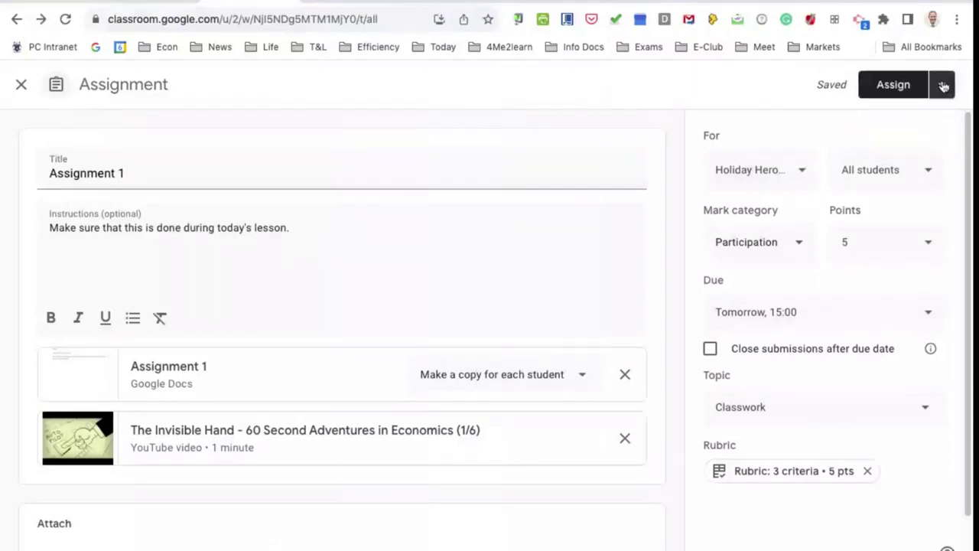
left_click(943, 86)
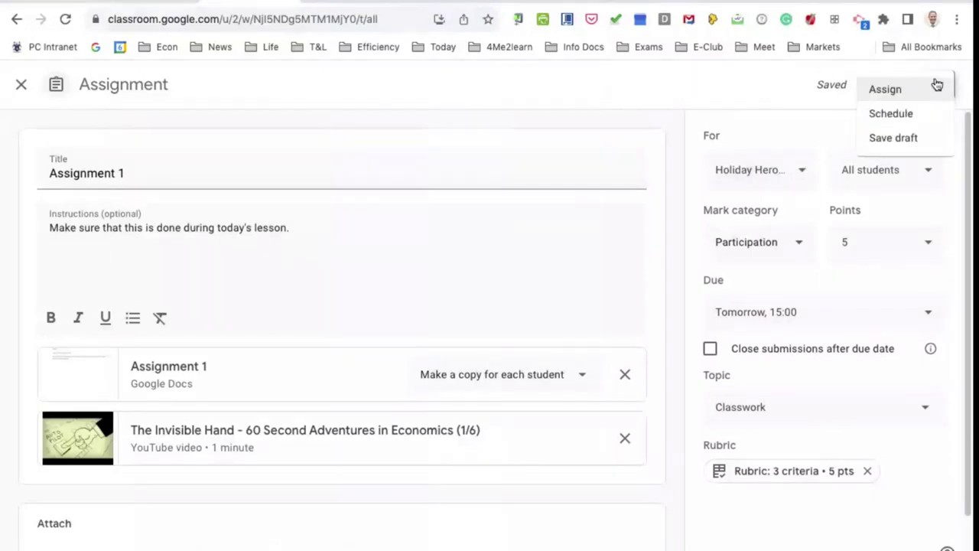
left_click(885, 92)
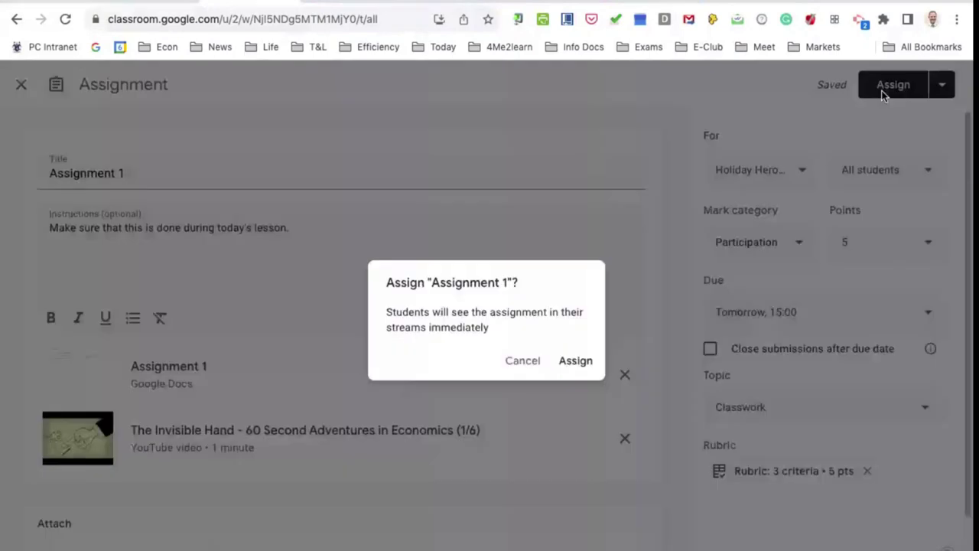
left_click(579, 363)
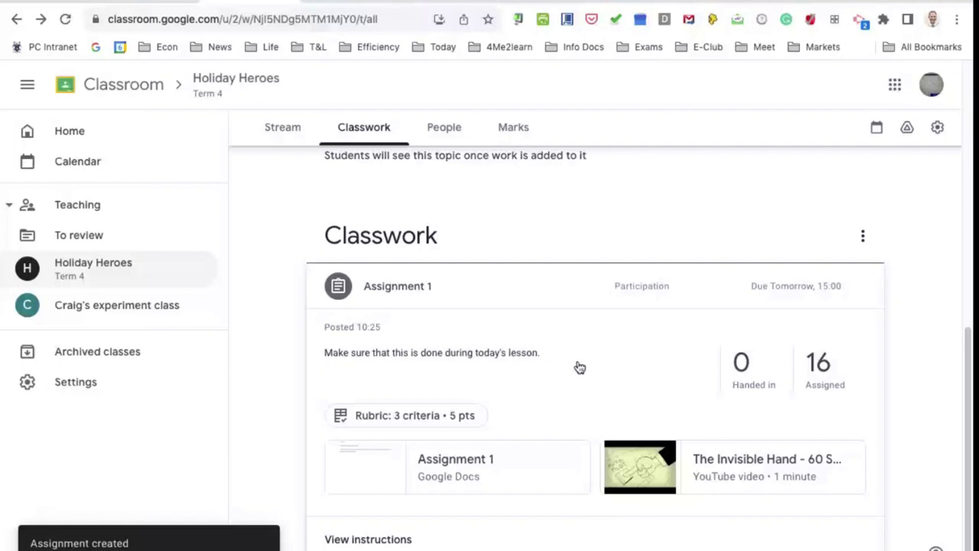
- Reload the Holiday Heroes classwork and open the first handed-in Assignment 1 submission, dismissing the pop-out window tip
scroll(426, 160, "down", 1)
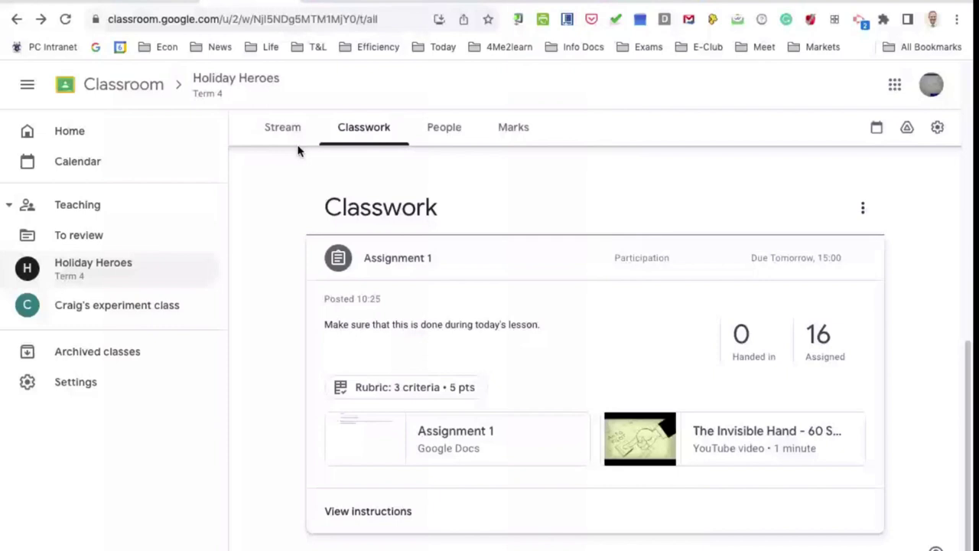
left_click(65, 19)
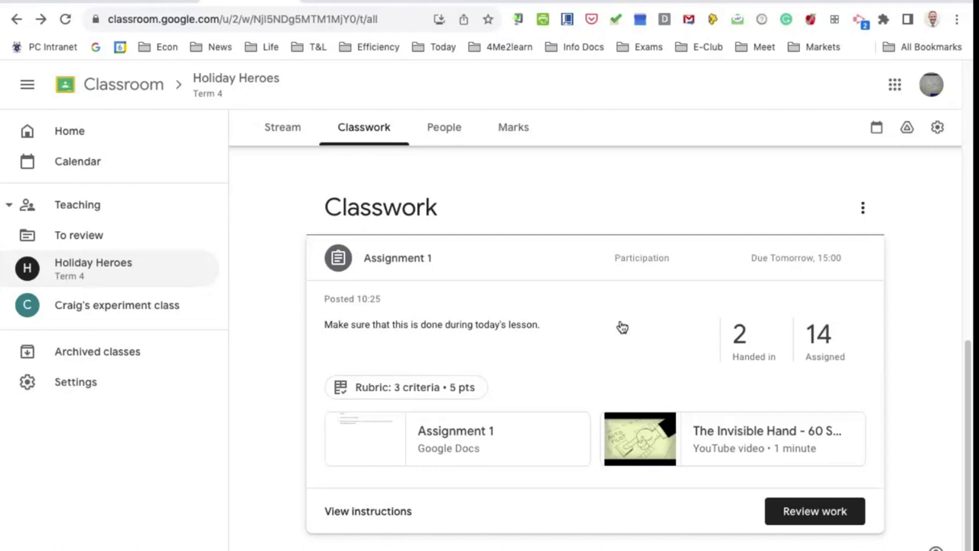
left_click(741, 337)
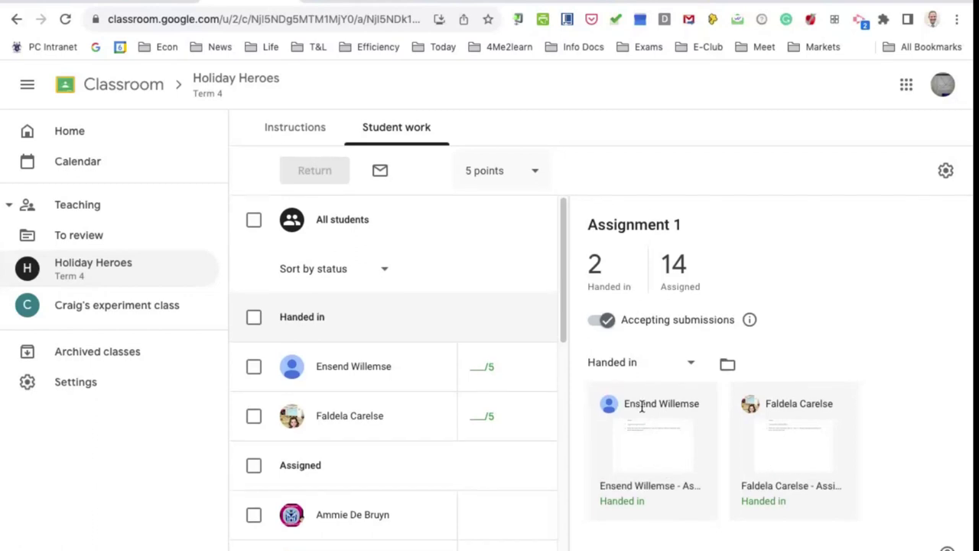
left_click(634, 492)
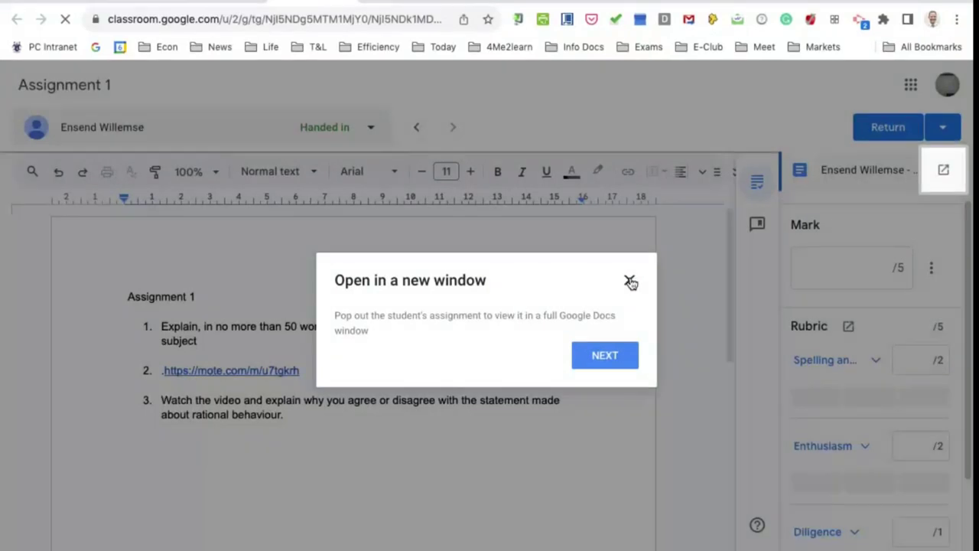
left_click(629, 281)
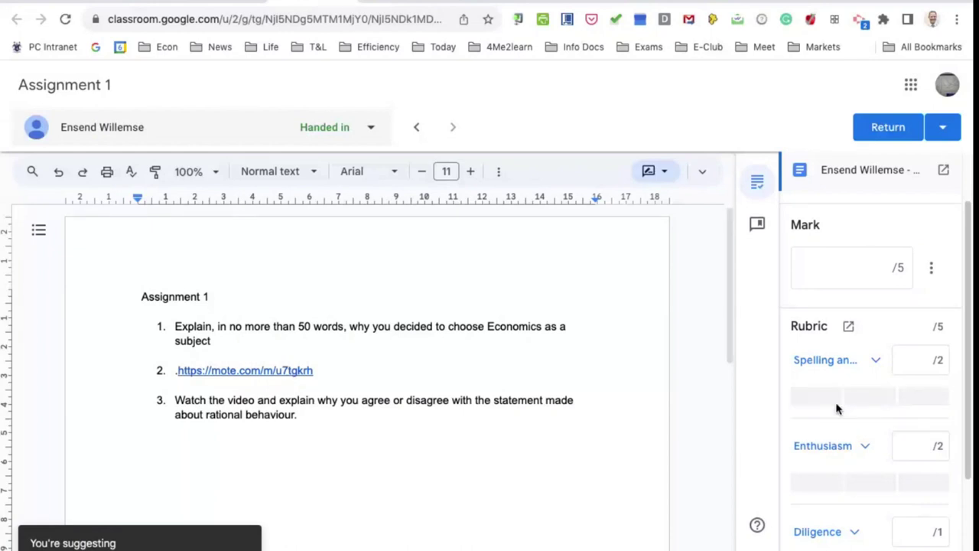
- Mark the submission with the rubric, awarding 2 points for spelling, 1 for Enthusiasm and 1 for Diligence
left_click(876, 361)
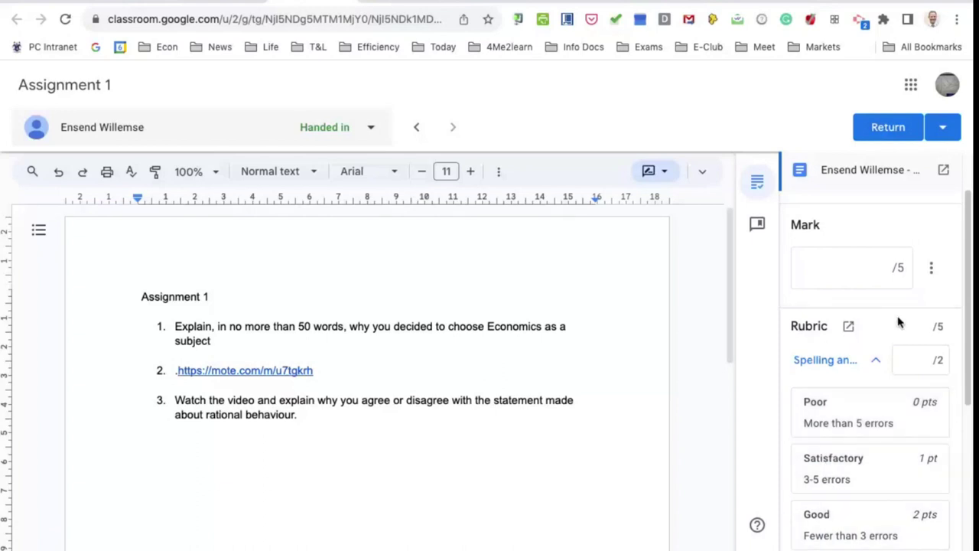
left_click(876, 361)
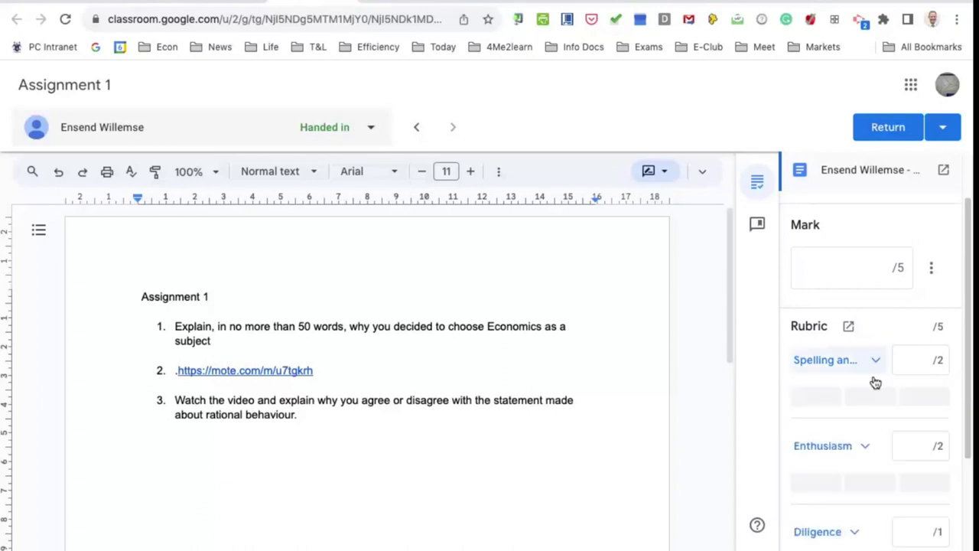
scroll(877, 382, "down", 2)
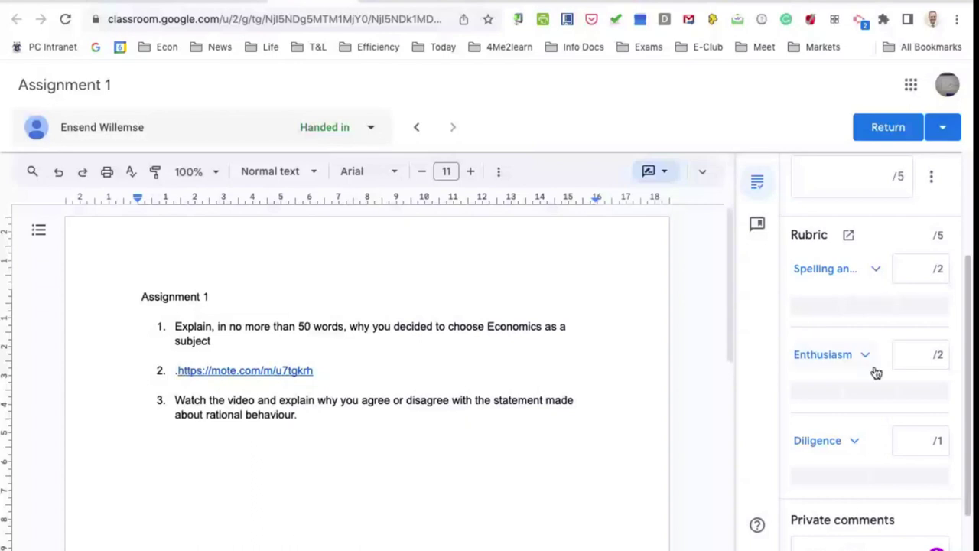
left_click(863, 395)
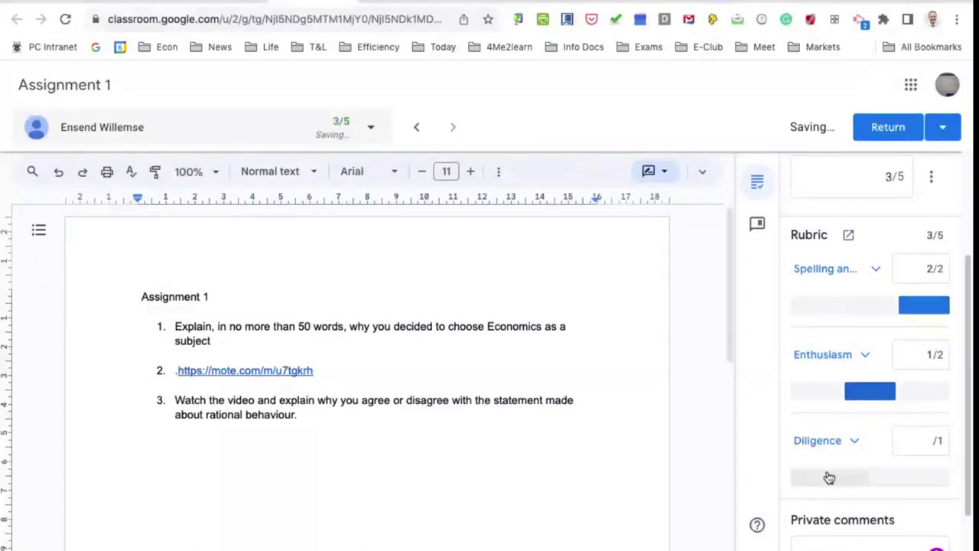
left_click(923, 480)
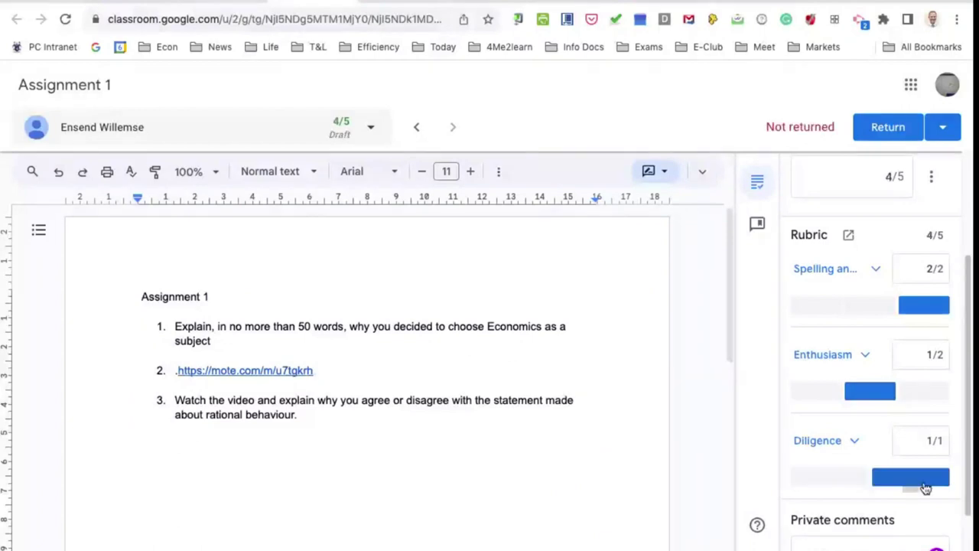
- Comment on the word "Economics" in question 1 of the submission with "Typetting: Use full stops."
scroll(925, 488, "down", 1)
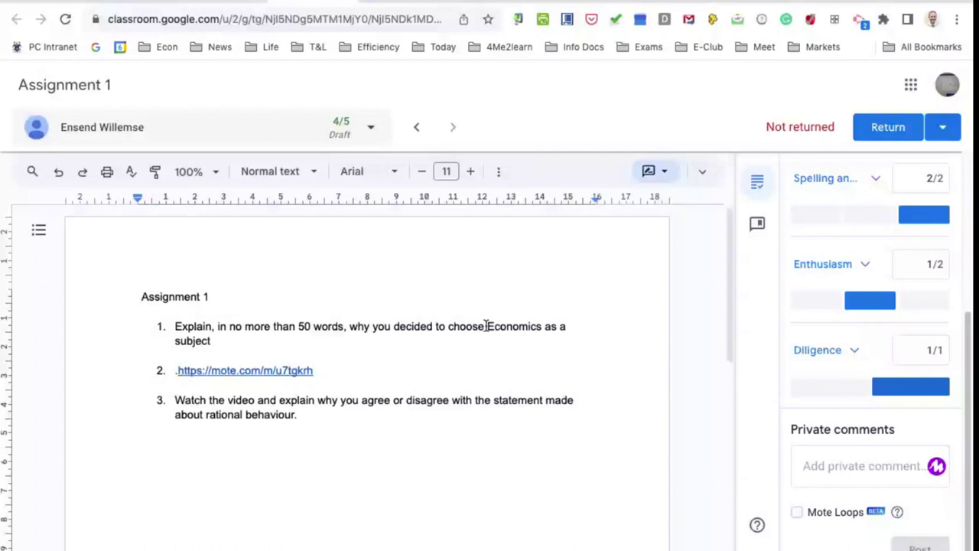
left_click_drag(486, 326, 545, 327)
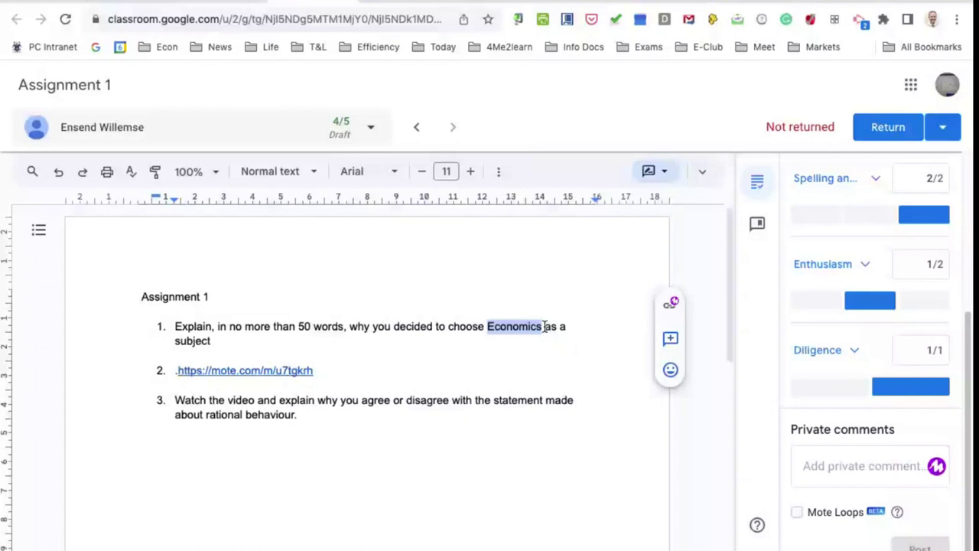
left_click(670, 338)
type("Typetti")
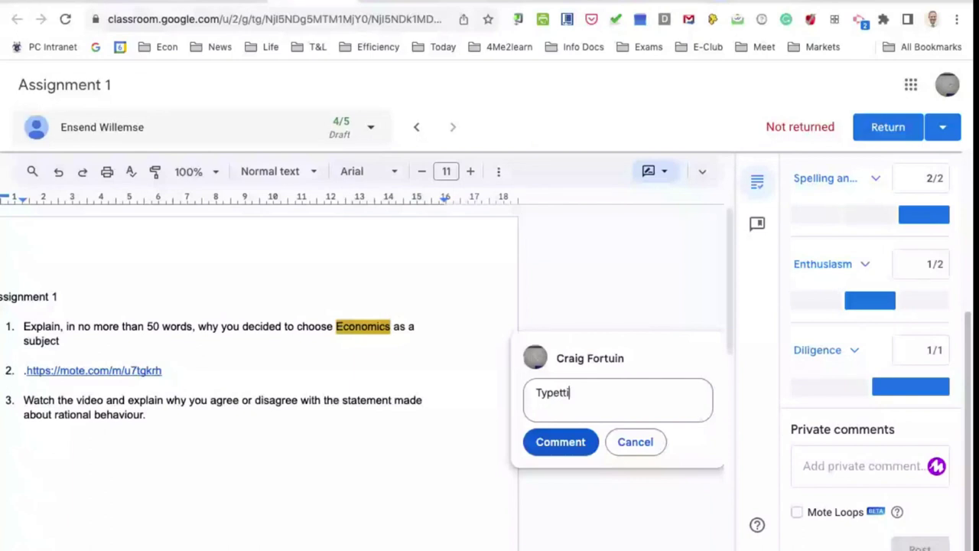
type("ng:  Use full stops.")
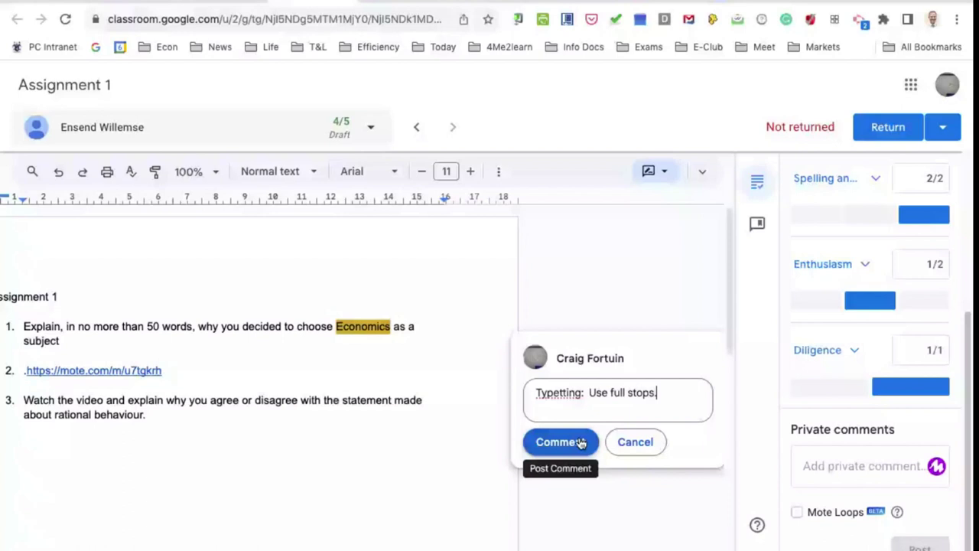
left_click(581, 443)
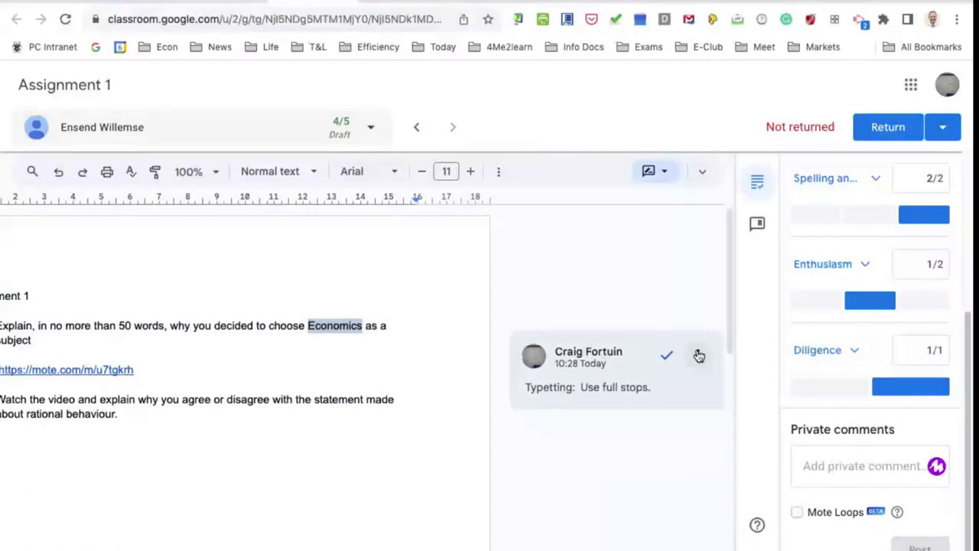
- Add the full-stops comment to the comment bank
left_click(698, 356)
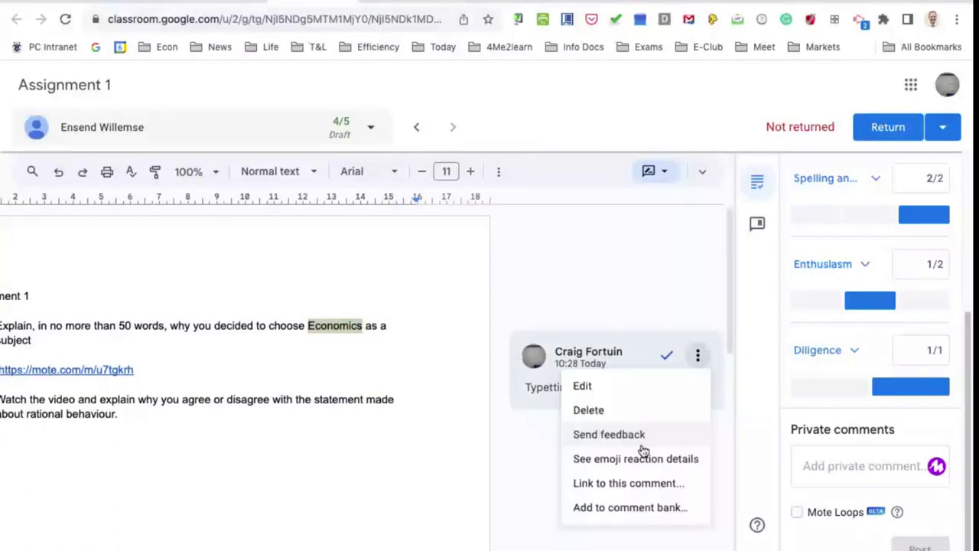
left_click(621, 507)
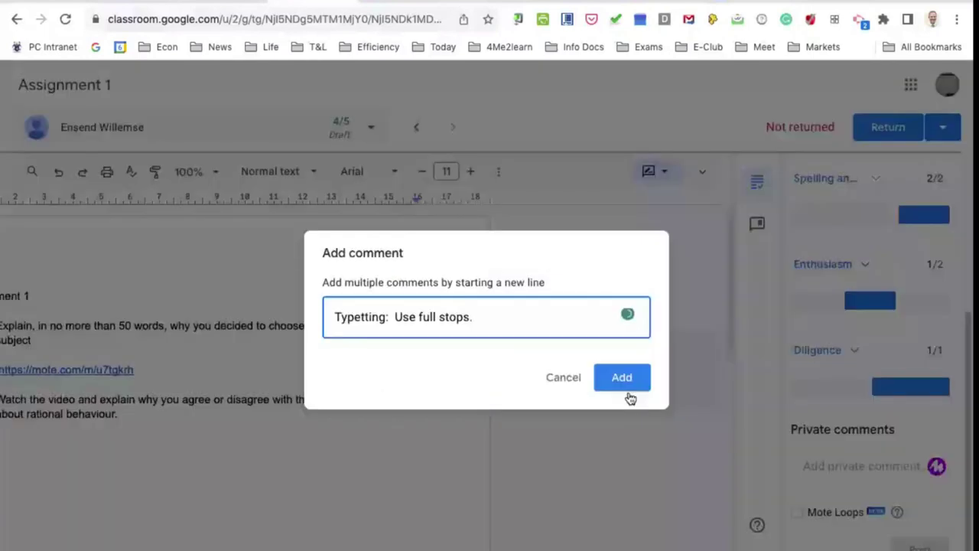
left_click(623, 377)
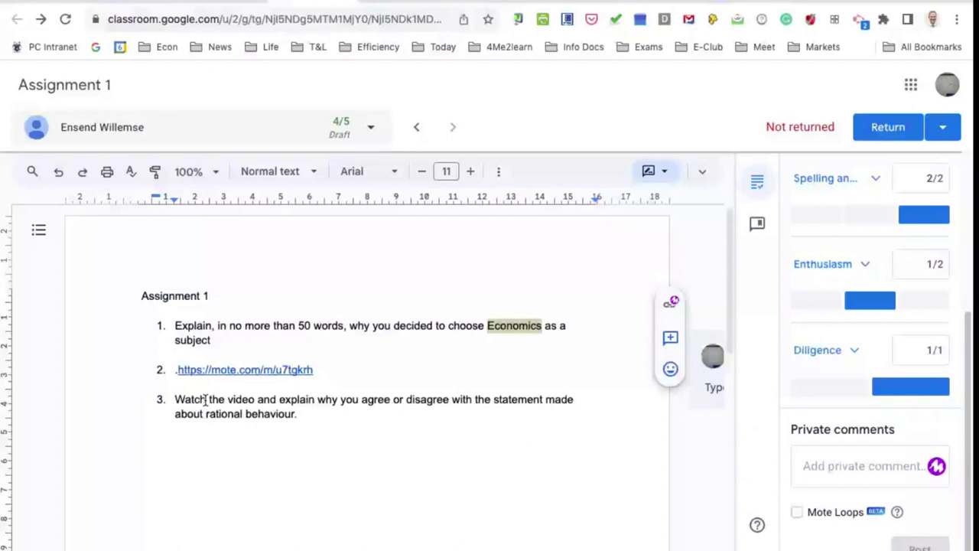
- Comment on the word "Watch" in question 3 by looking up "stop" in the comment bank and posting the saved full-stops comment
double_click(205, 400)
left_click(671, 429)
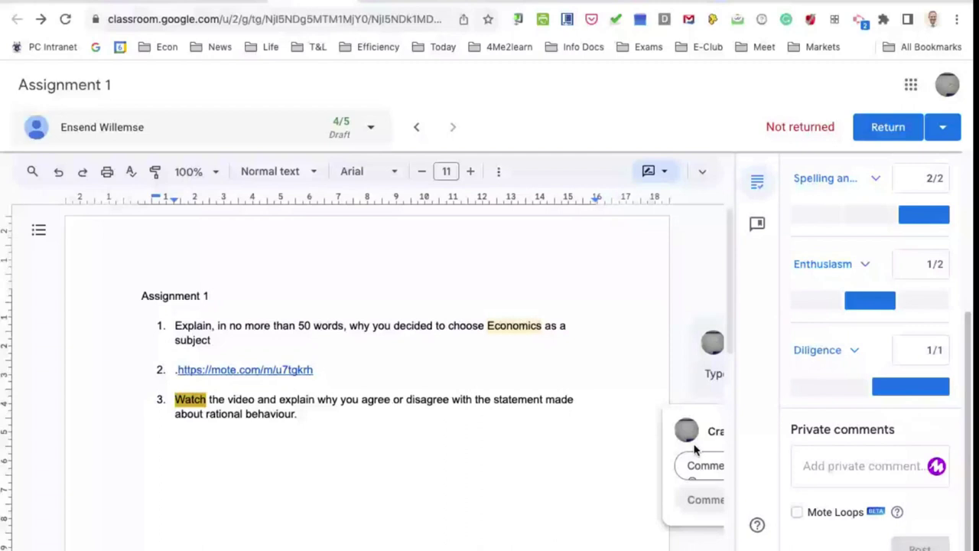
left_click(695, 450)
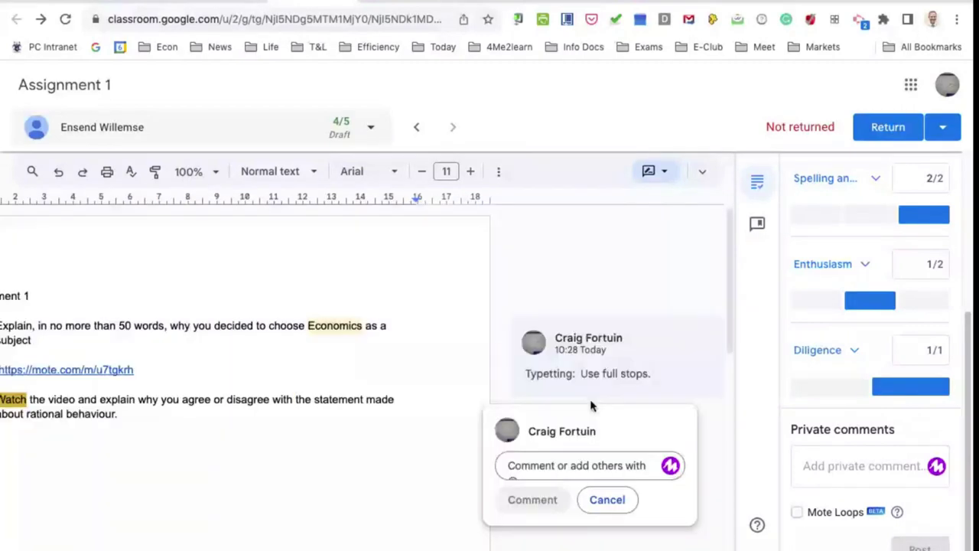
type("stop")
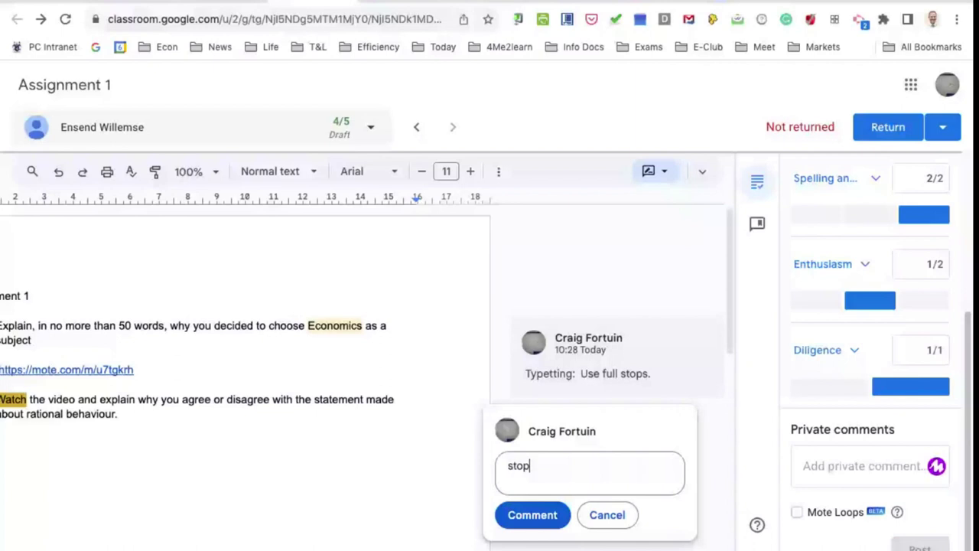
left_click(535, 515)
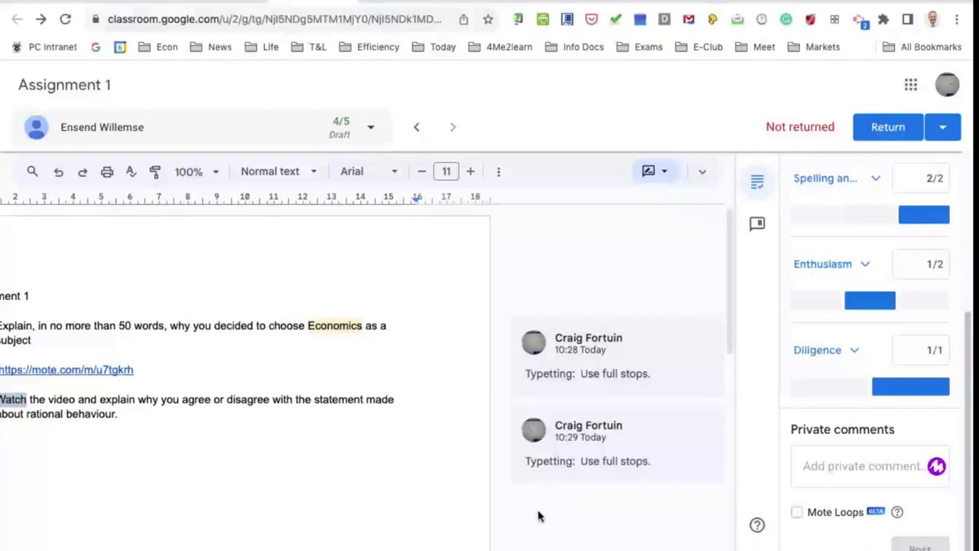
- Write a private comment beginning with "Well" to the student on this submission
left_click(828, 469)
type("Well")
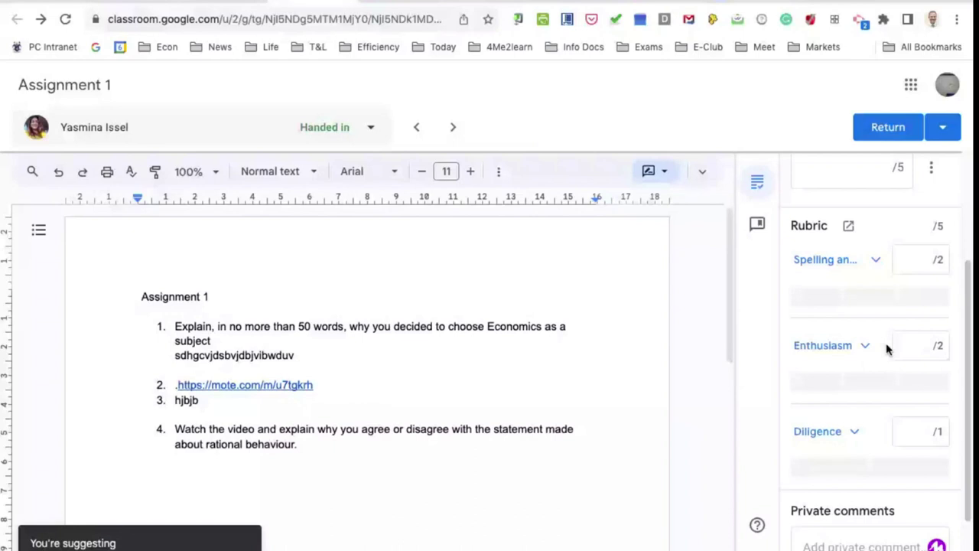
- Mark another handed-in submission 1 for spelling, 2 for Enthusiasm and 0 for Diligence, and post a Mote voice note as a private comment
left_click(824, 469)
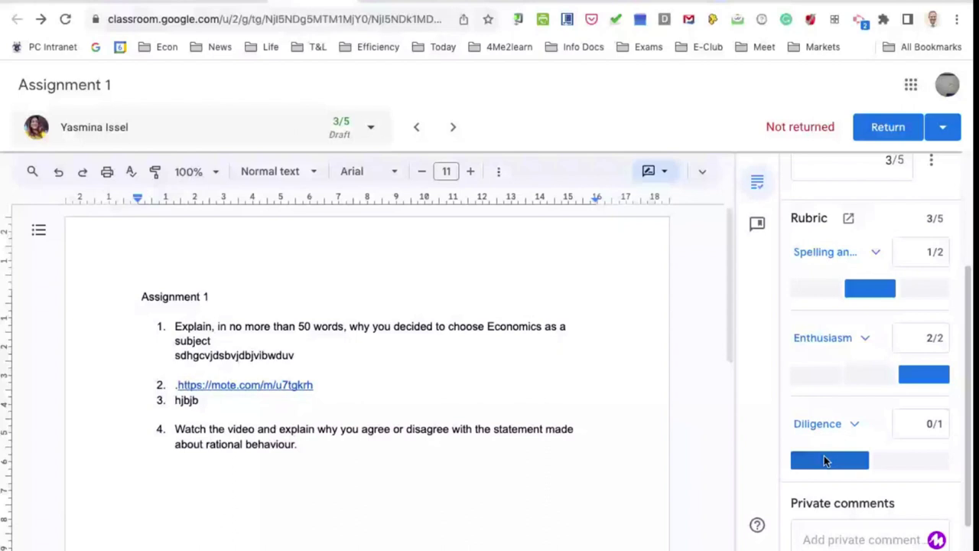
scroll(879, 460, "down", 1)
left_click(941, 459)
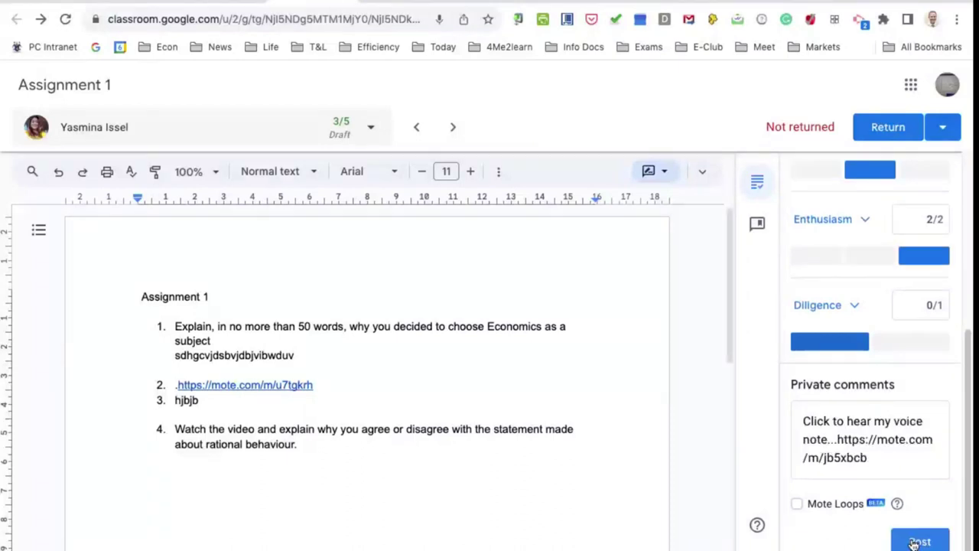
left_click(915, 542)
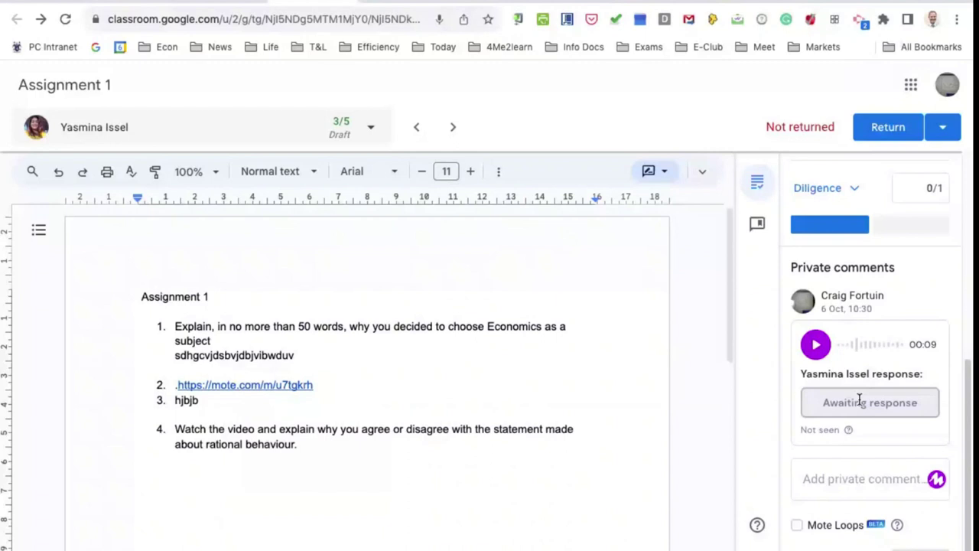
scroll(860, 396, "down", 1)
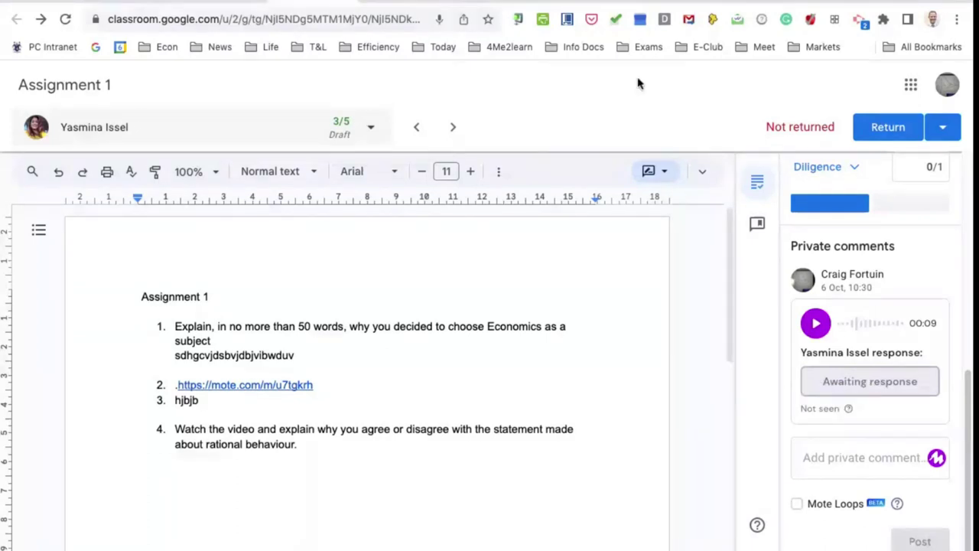
- Check the students' marking status and start returning multiple submissions
left_click(371, 131)
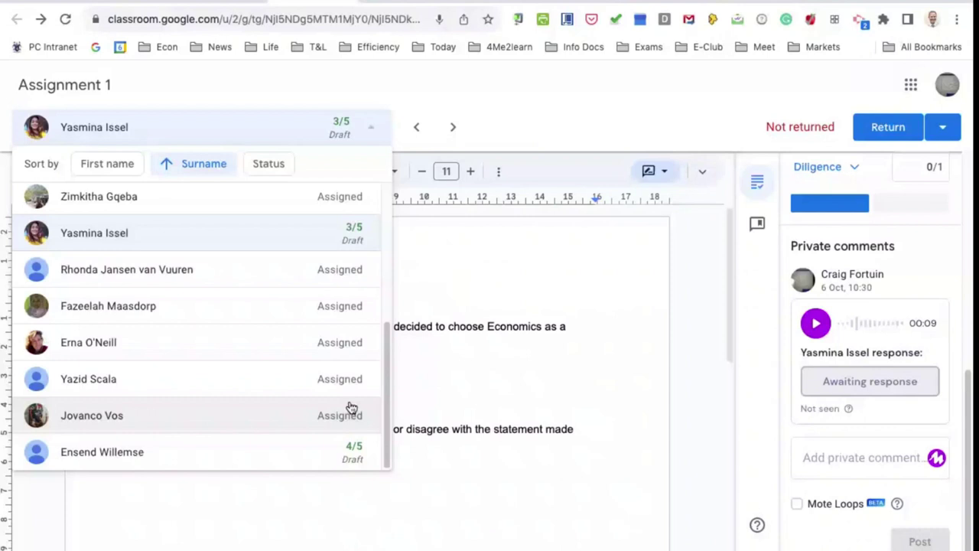
left_click(941, 128)
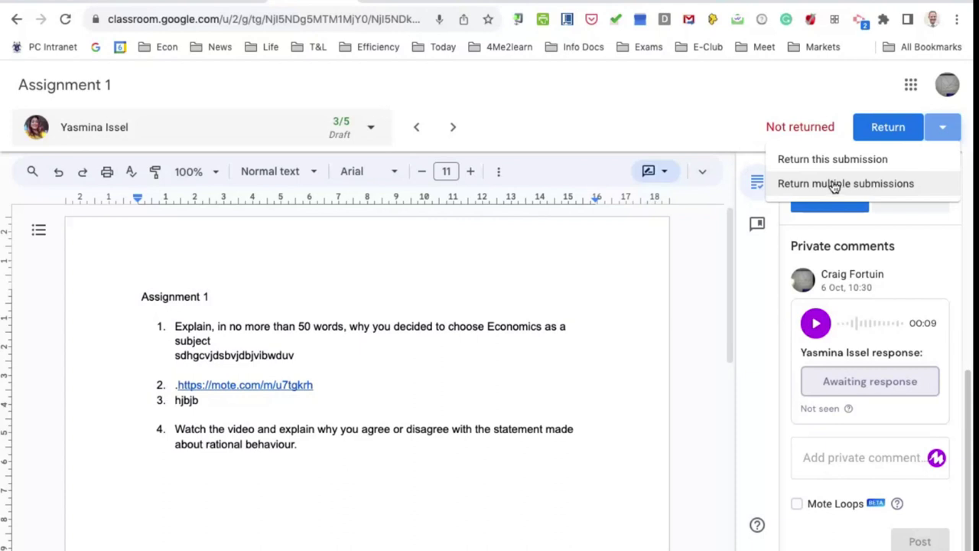
left_click(834, 190)
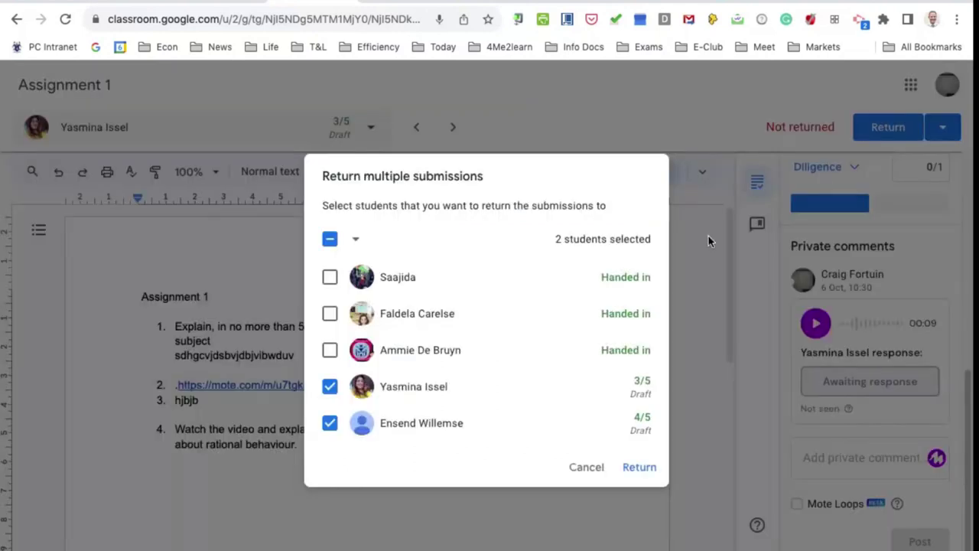
- Try including the three unmarked submissions in the return selection, and deselect them again
left_click(330, 278)
left_click(329, 313)
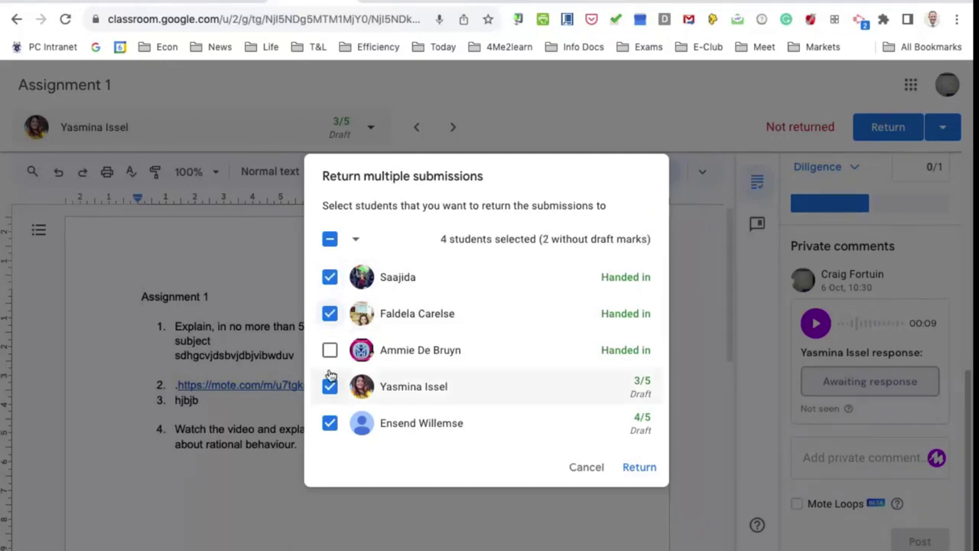
left_click(330, 352)
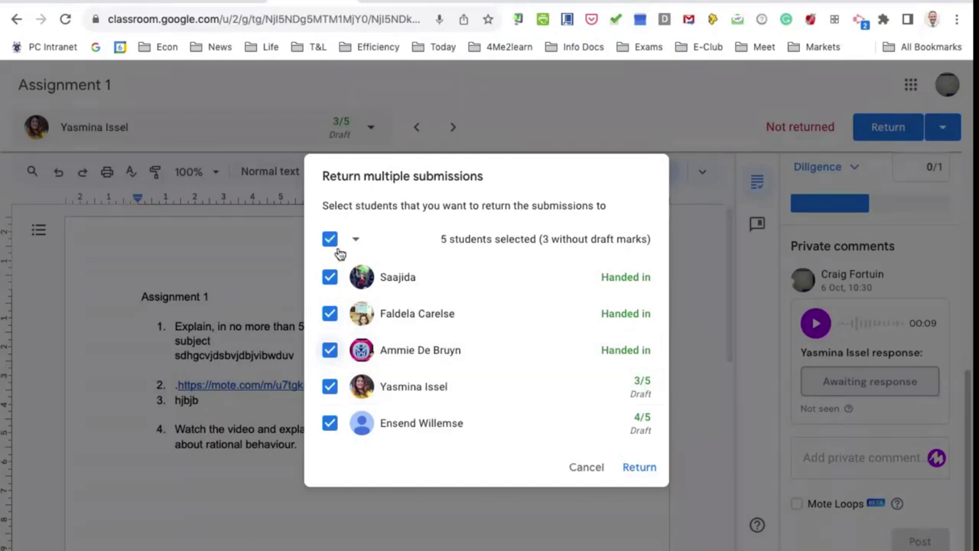
left_click(330, 277)
left_click(330, 314)
left_click(330, 353)
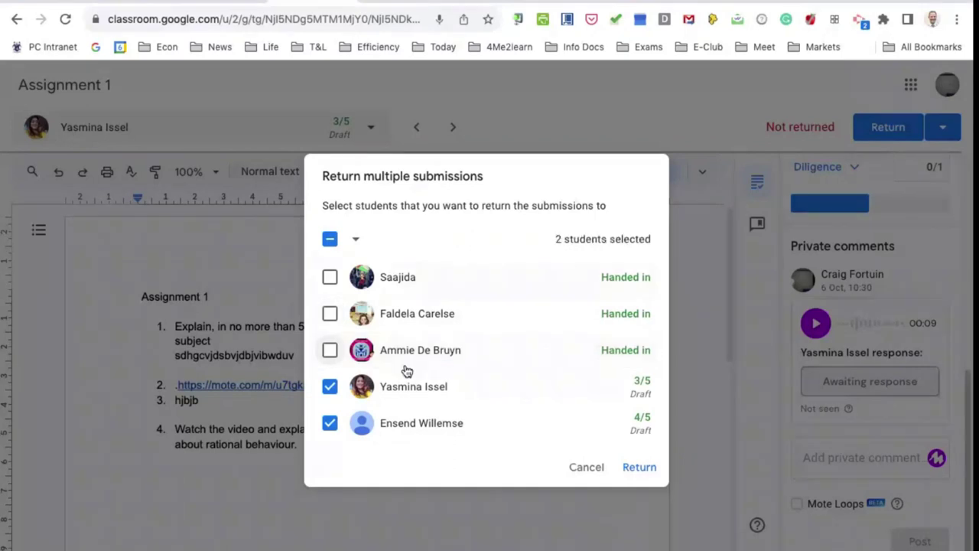
- Return the two marked submissions to their students and review the open submission's rubric marks and private comment
left_click(640, 467)
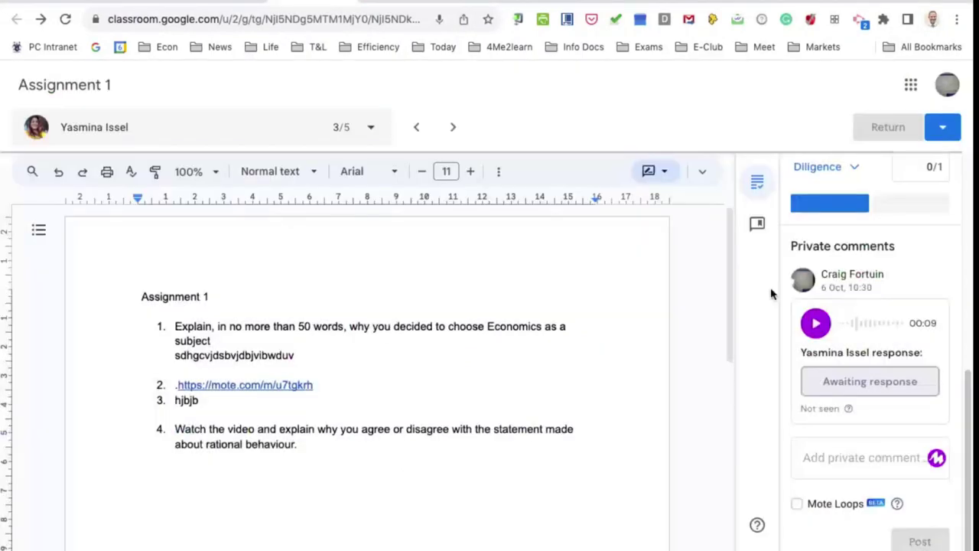
scroll(866, 397, "up", 3)
scroll(865, 397, "up", 3)
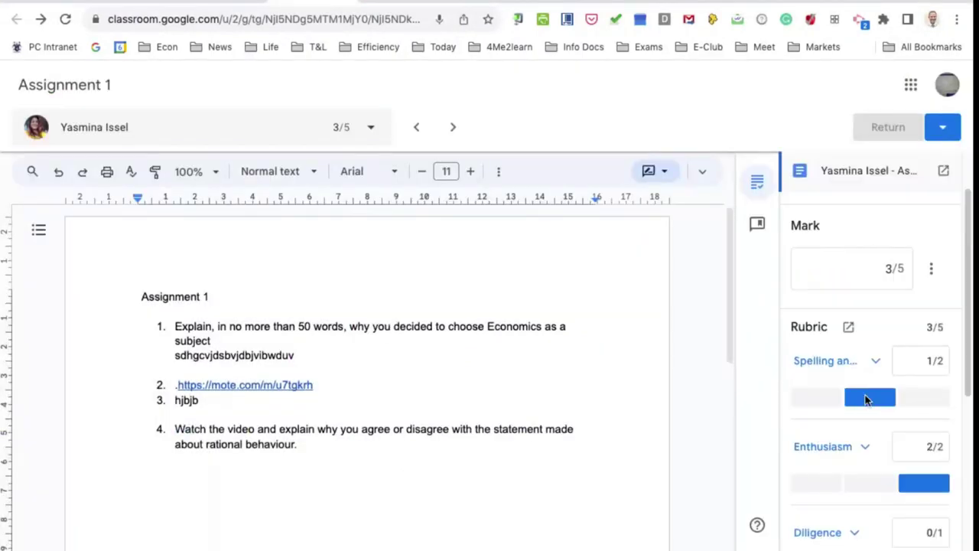
scroll(865, 401, "down", 4)
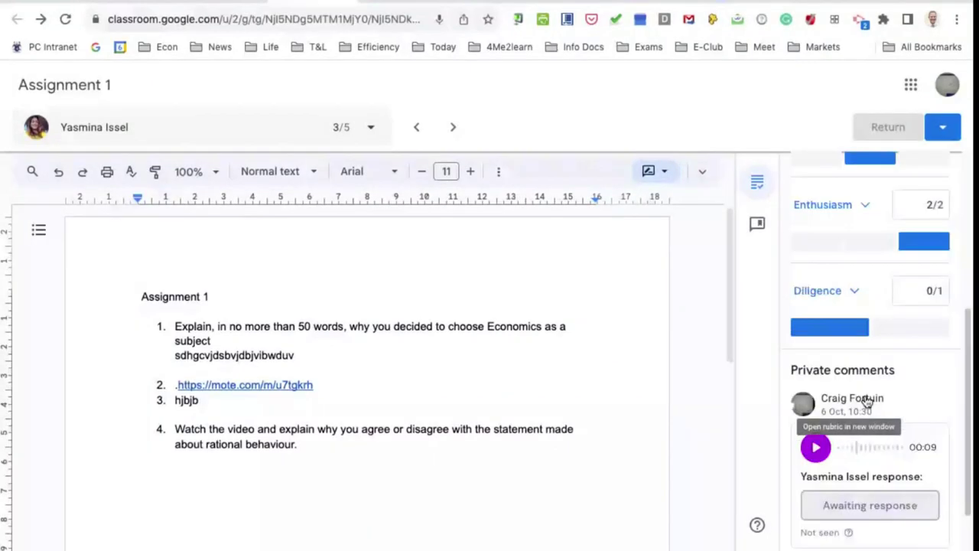
scroll(867, 401, "up", 4)
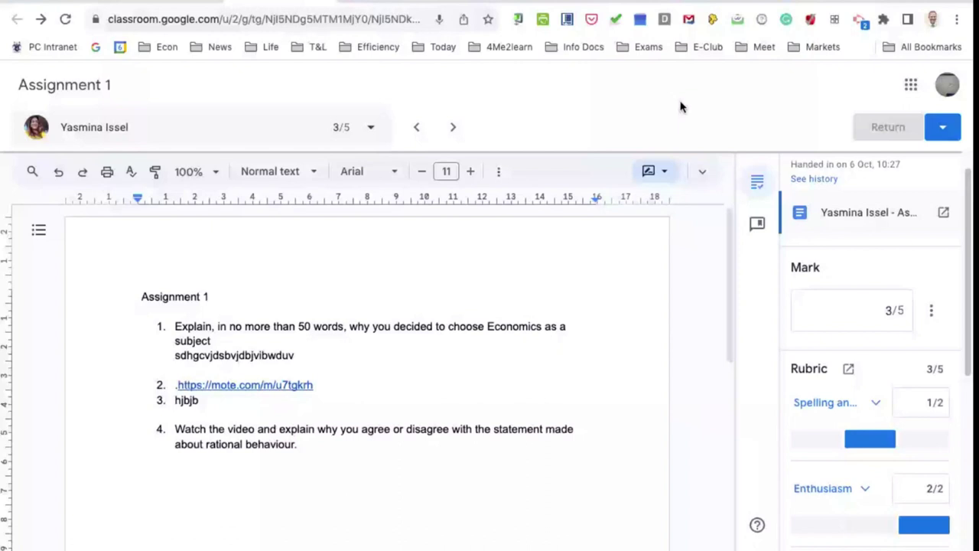
- Switch to Google Drive and create a folder named "WCED Grade 10 Economics" in My Drive
left_click(910, 86)
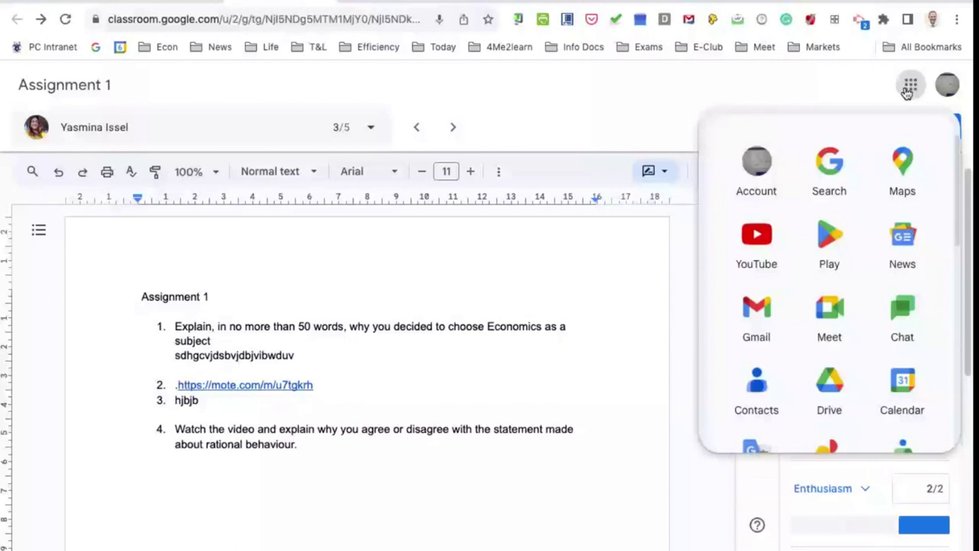
left_click(829, 386)
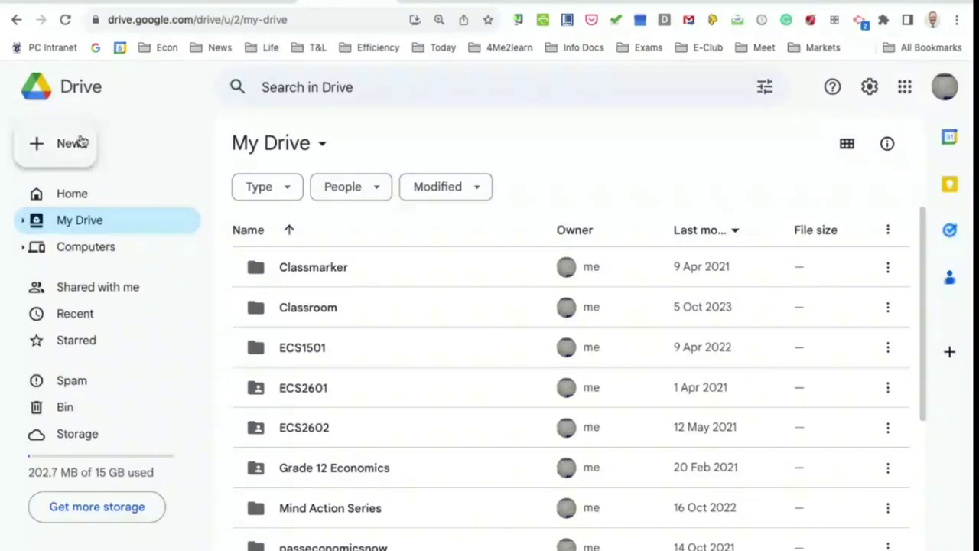
left_click(68, 145)
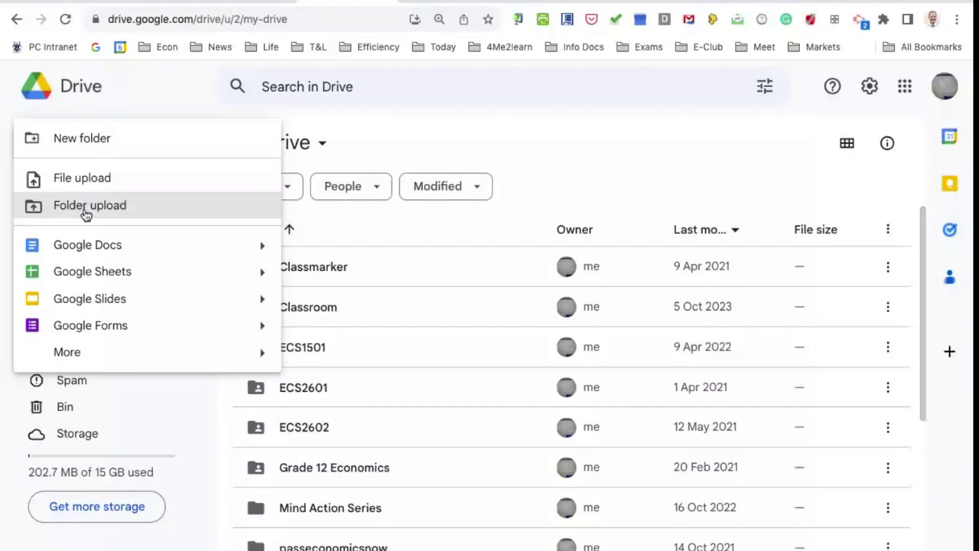
left_click(61, 143)
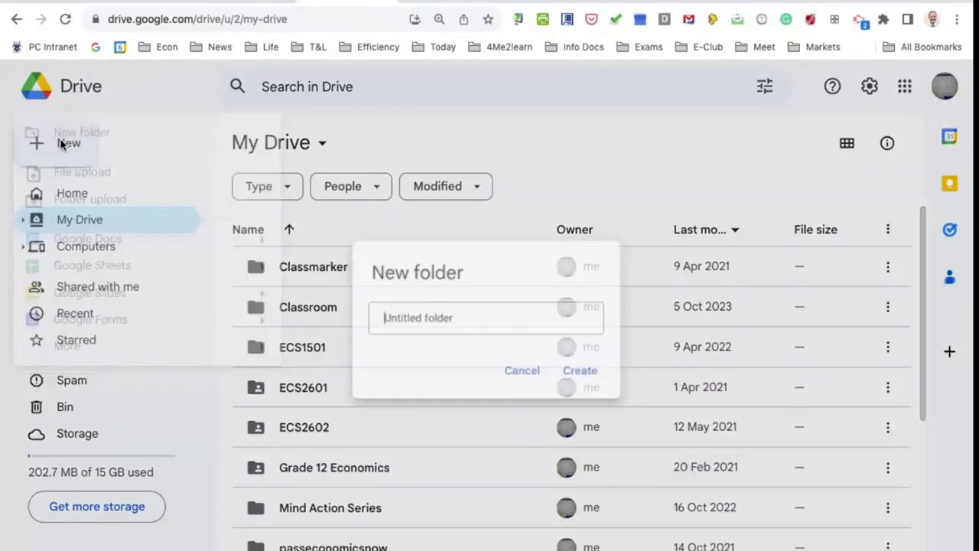
type("W")
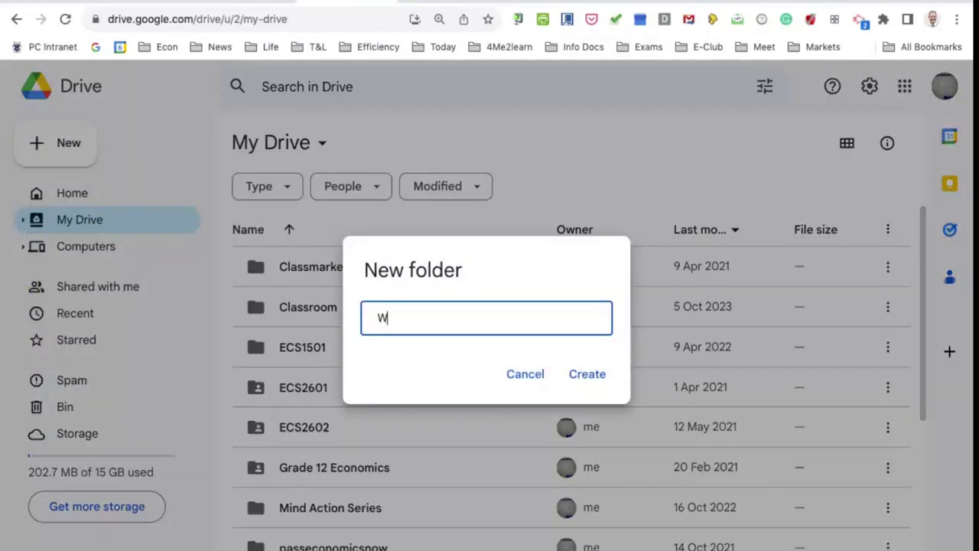
type("CED Grade 10 Econo")
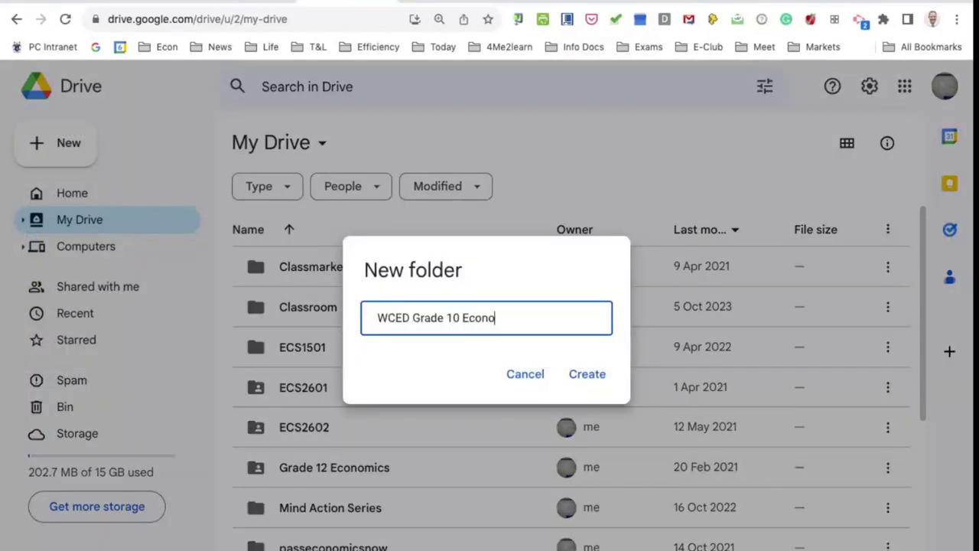
type("mics")
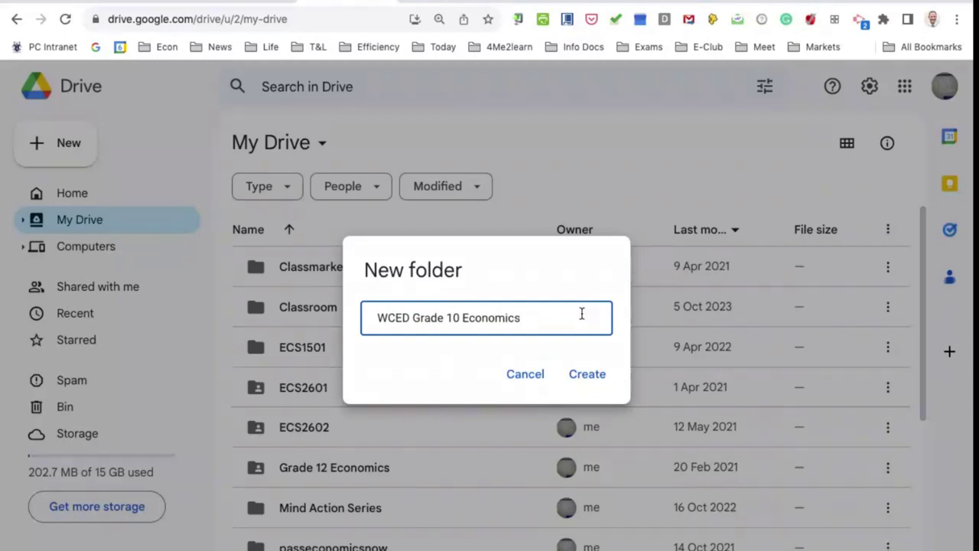
left_click(594, 376)
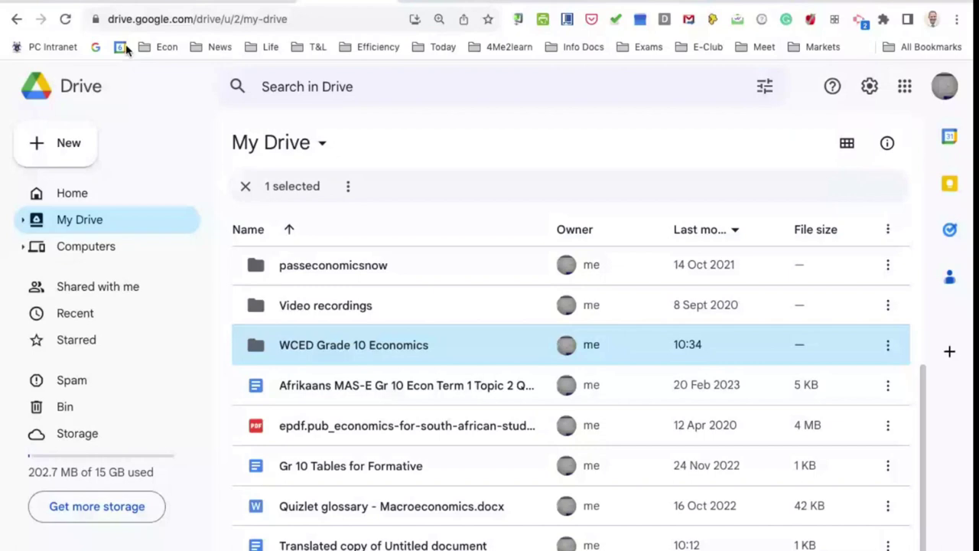
- Shrink the browser window and select Gr 10 Econ Test 1 2023.docx in the Finder's Control Test 1 folder, under ACADEMIC > Grade 10 Economics
left_click(49, 25)
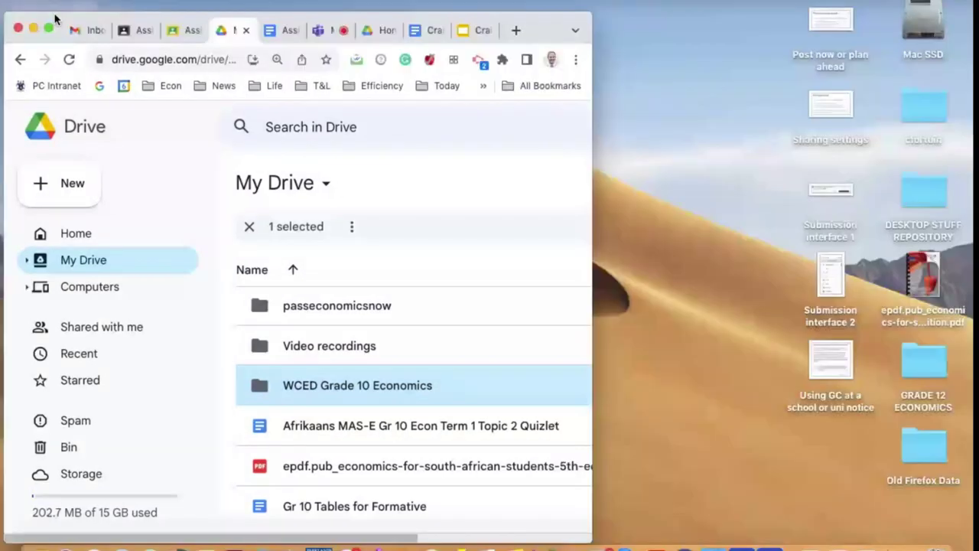
left_click_drag(55, 18, 298, 0)
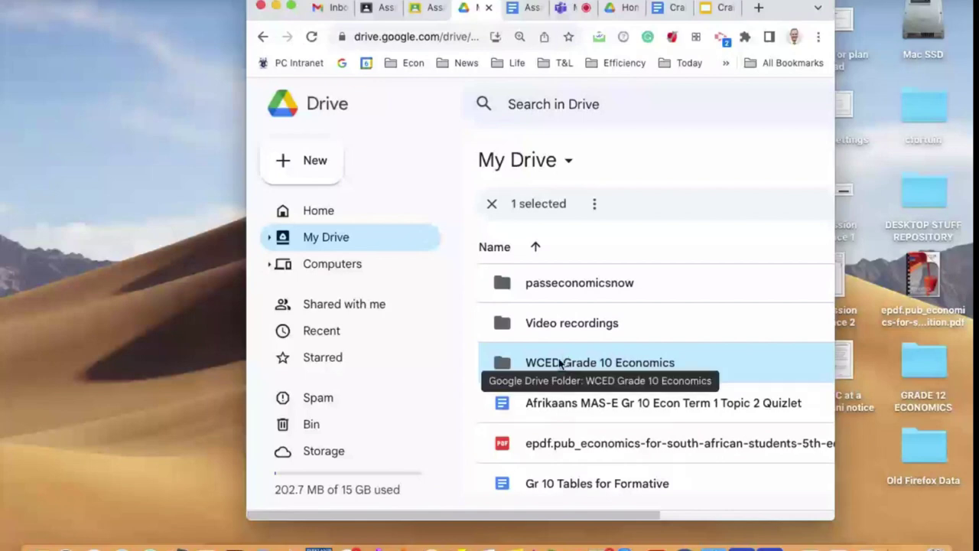
key("super+Tab")
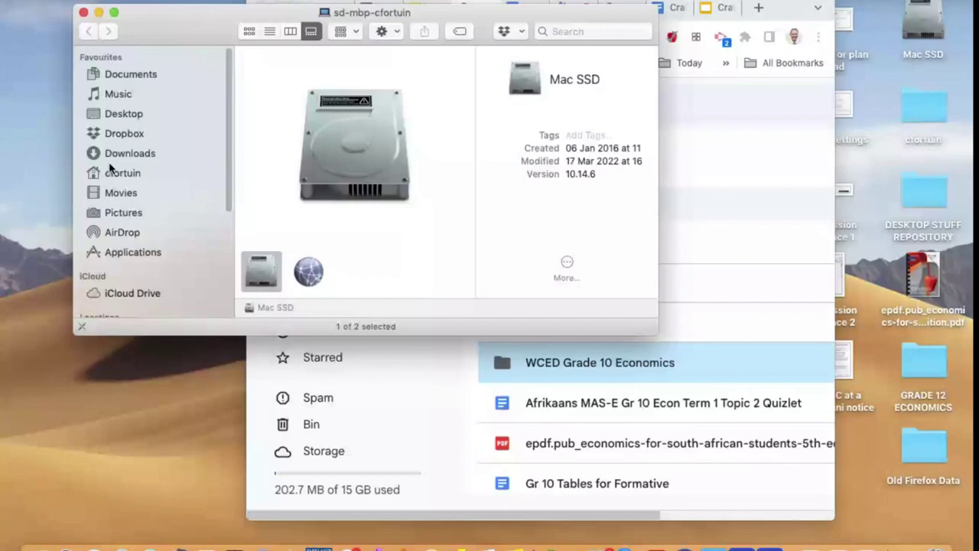
left_click(130, 75)
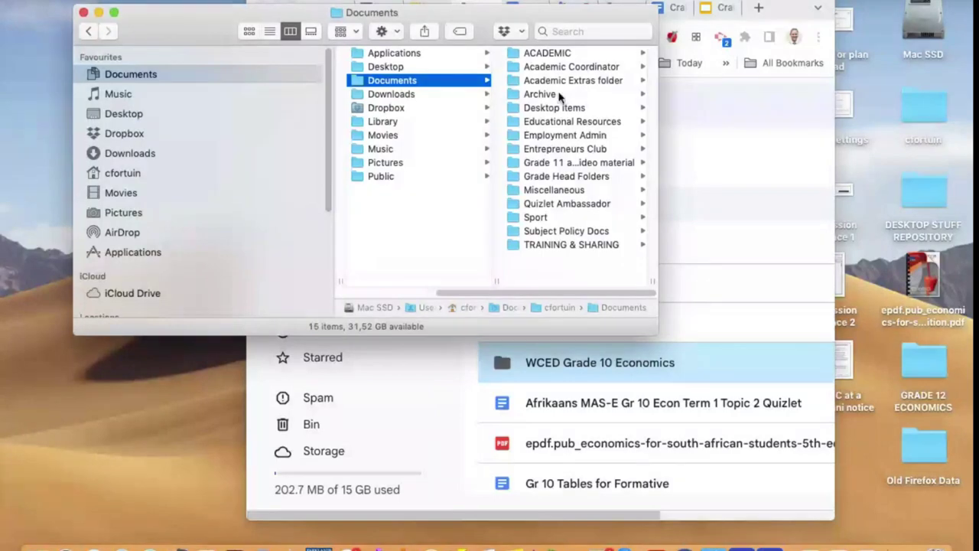
left_click(555, 55)
scroll(562, 208, "down", 5)
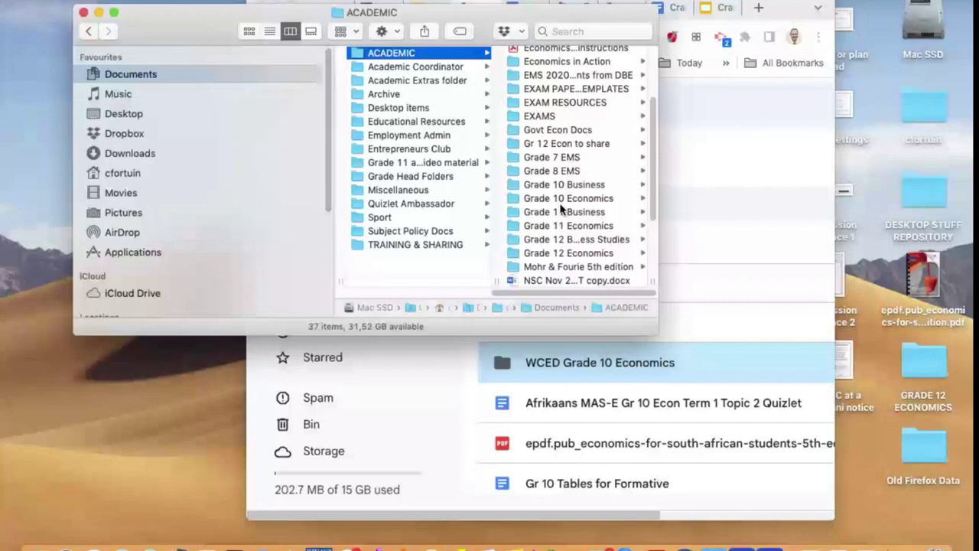
left_click(562, 198)
left_click(551, 176)
left_click(542, 80)
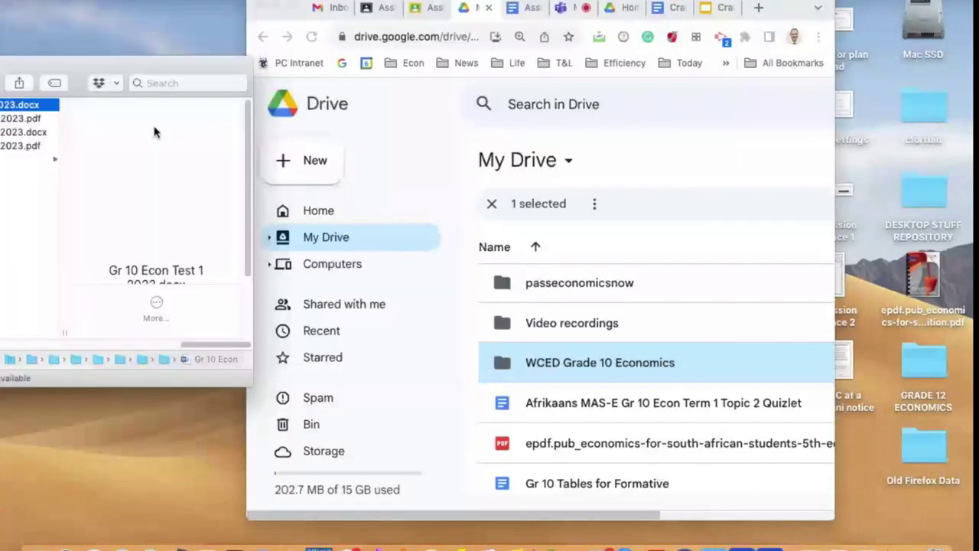
- Widen the Finder window and its file column to fit the full Control Test 1 file names
scroll(154, 132, "down", 3)
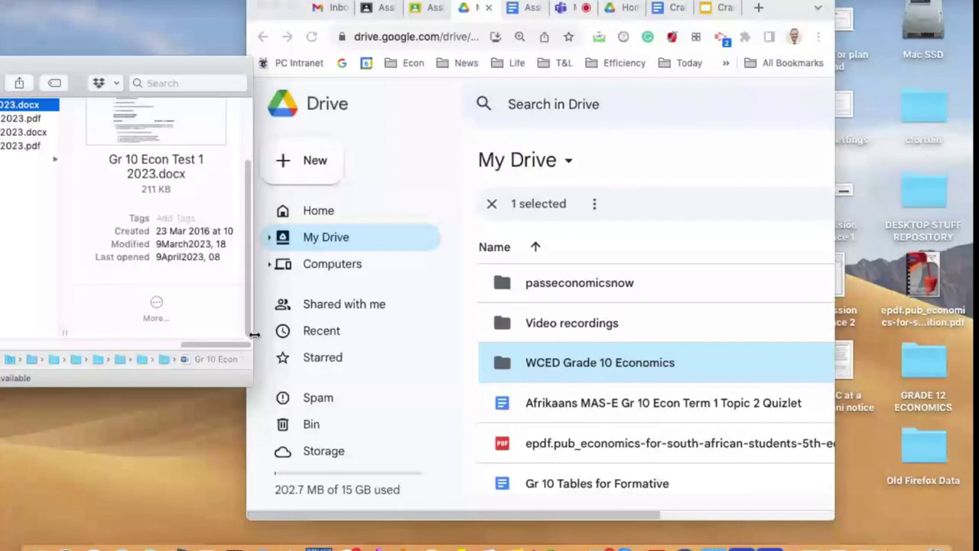
left_click_drag(255, 335, 456, 305)
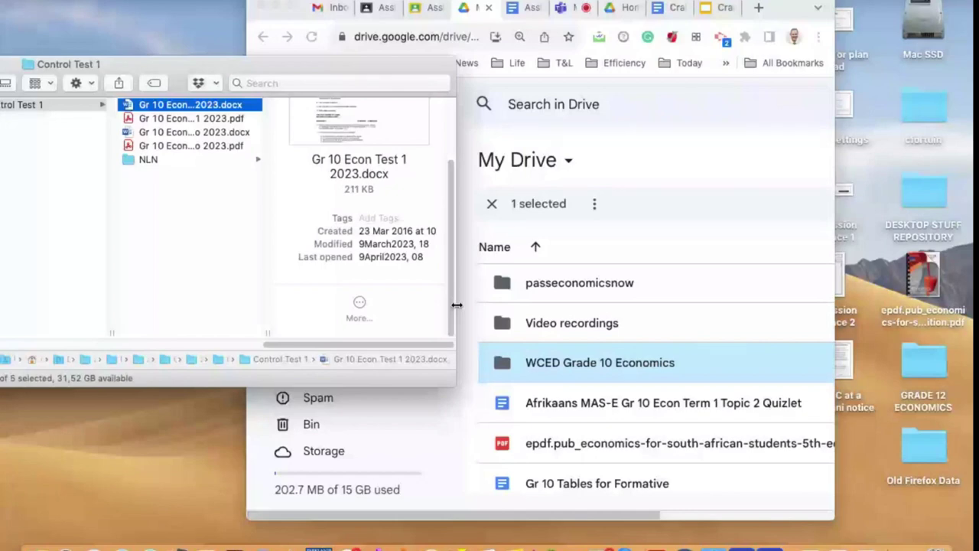
left_click_drag(268, 333, 368, 333)
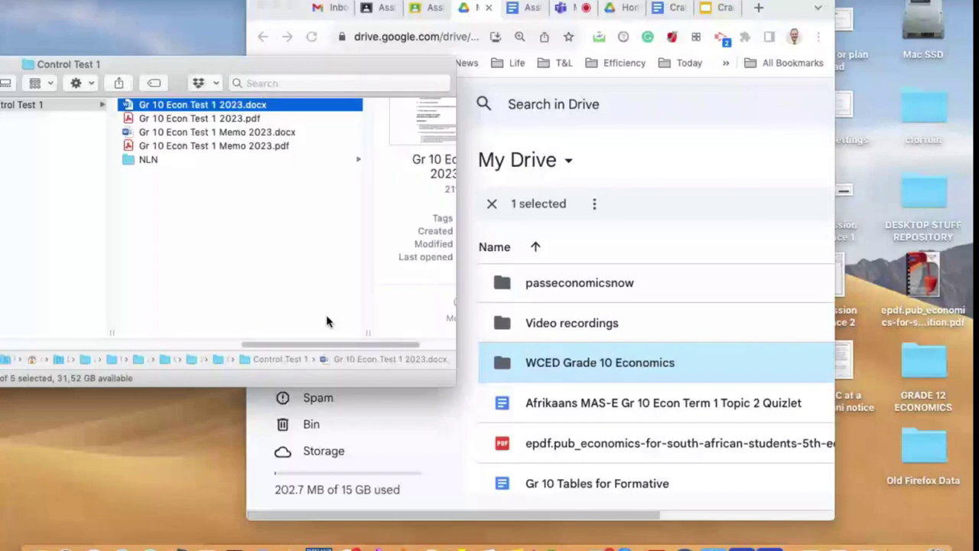
- Open the WCED Grade 10 Economics folder in Drive and create two subfolders in it named "Notes" and "Exams"
double_click(533, 369)
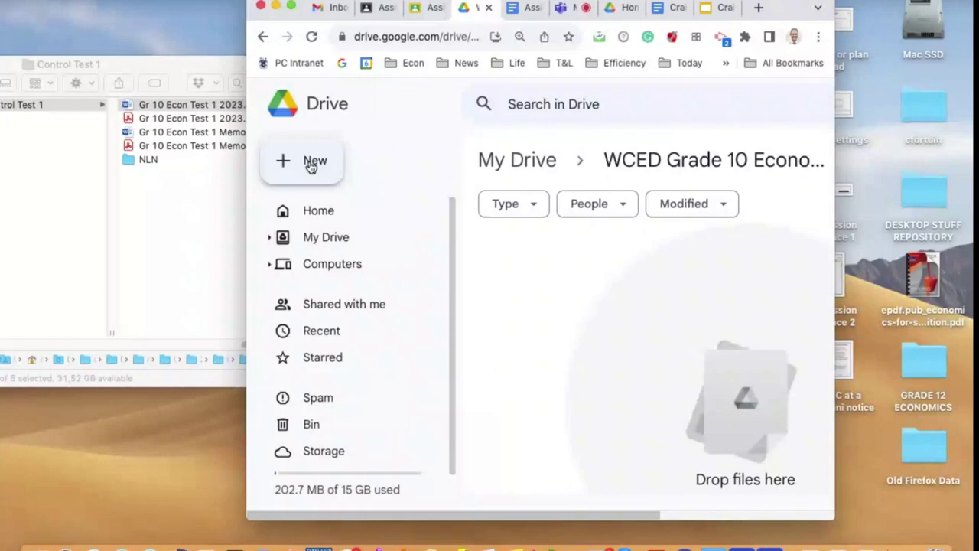
type("Notes")
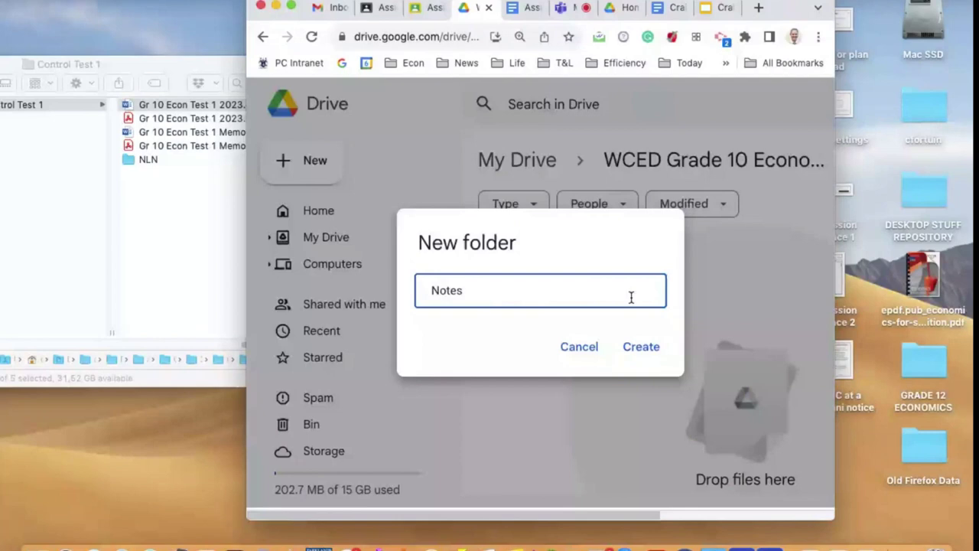
key("Return")
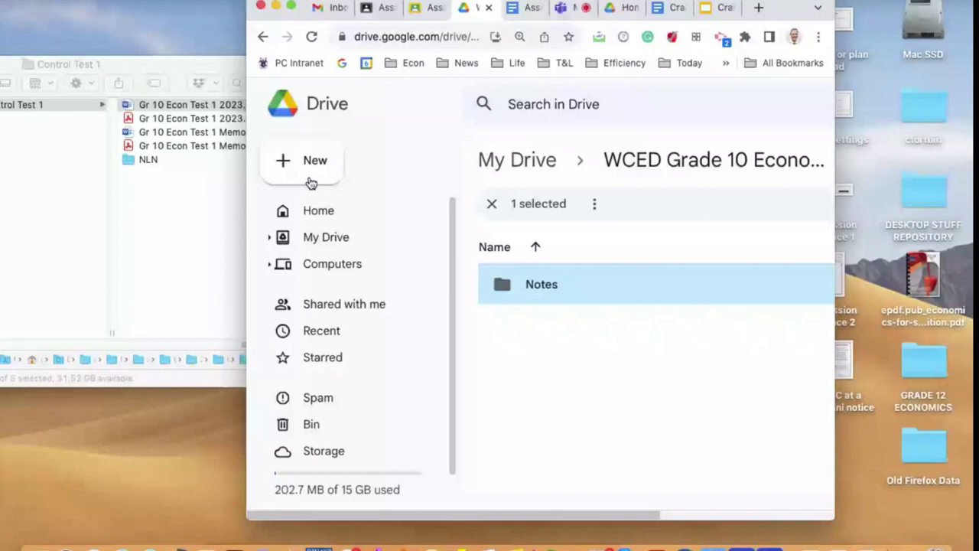
key("shift+f")
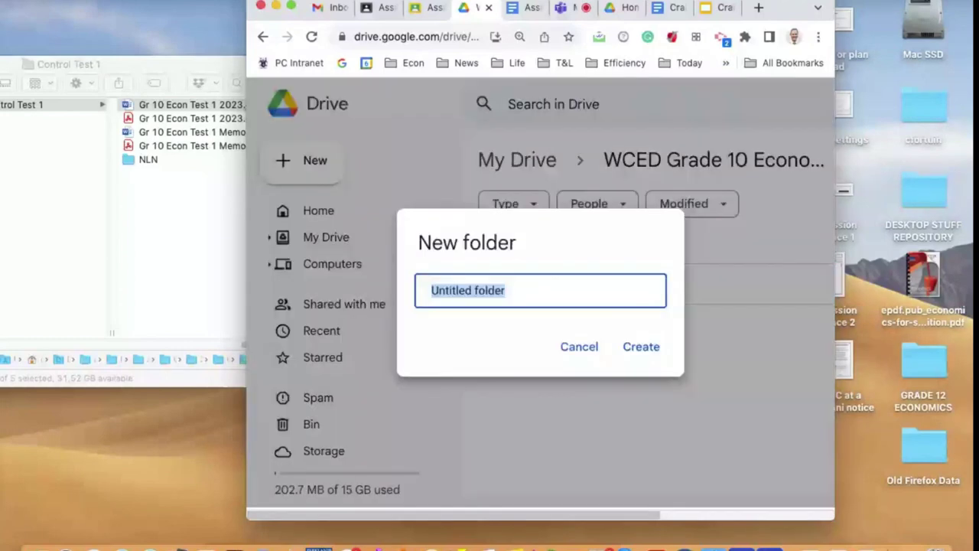
type("e")
key("super+z")
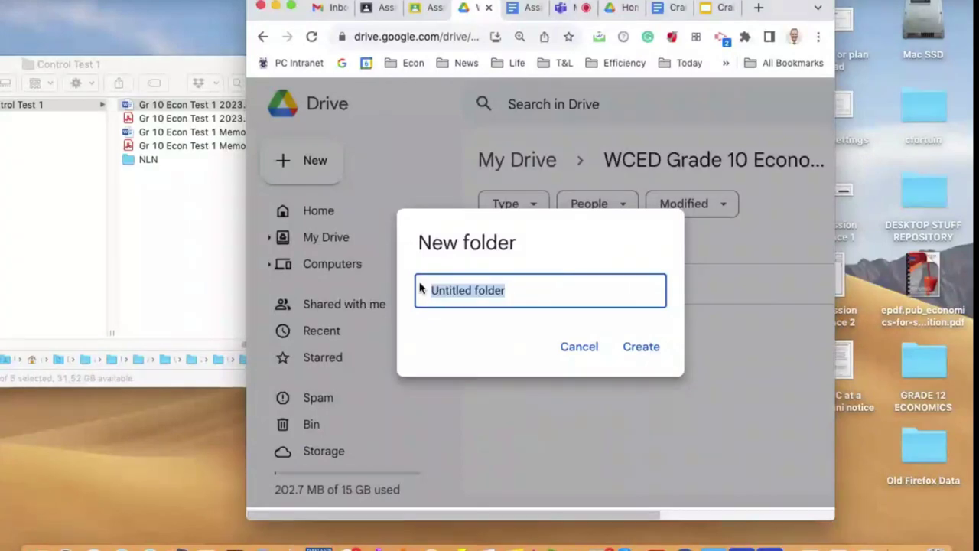
left_click(642, 347)
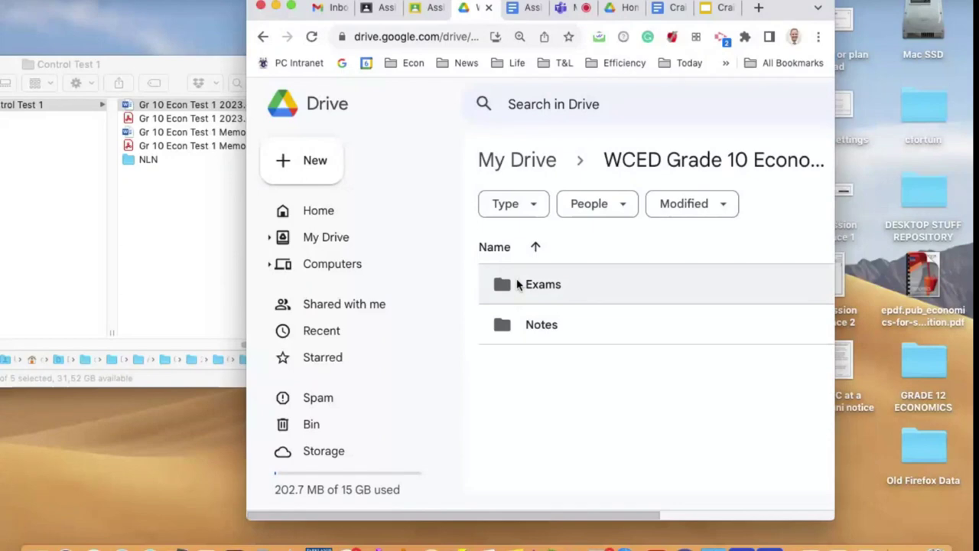
- Upload Gr 10 Econ Test 1 2023.docx from the Finder into the Exams folder in Drive
left_click_drag(67, 63, 67, 48)
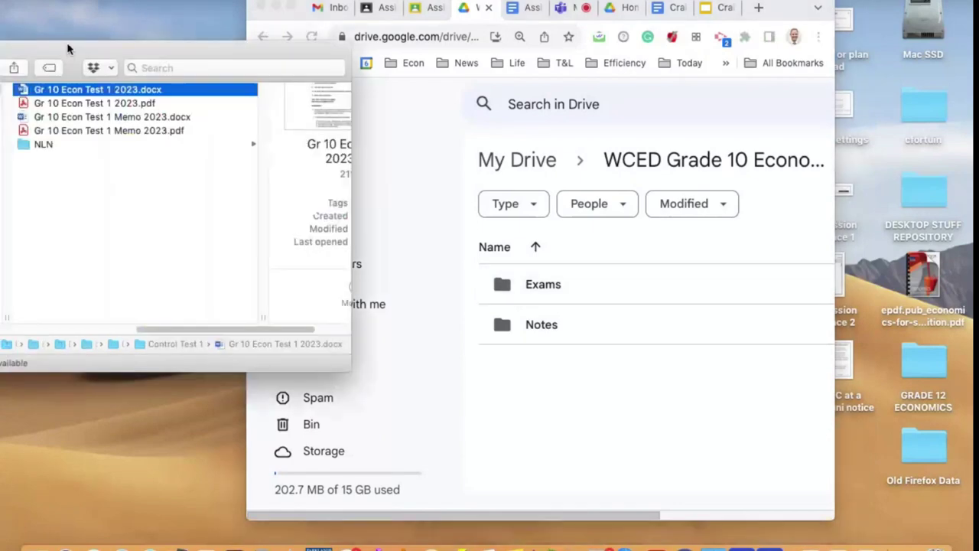
left_click(60, 116)
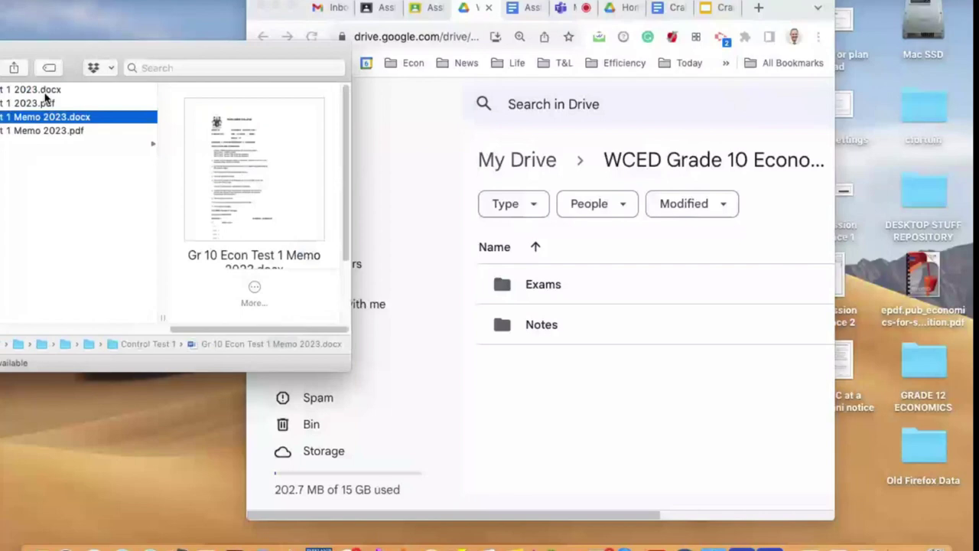
left_click(45, 91)
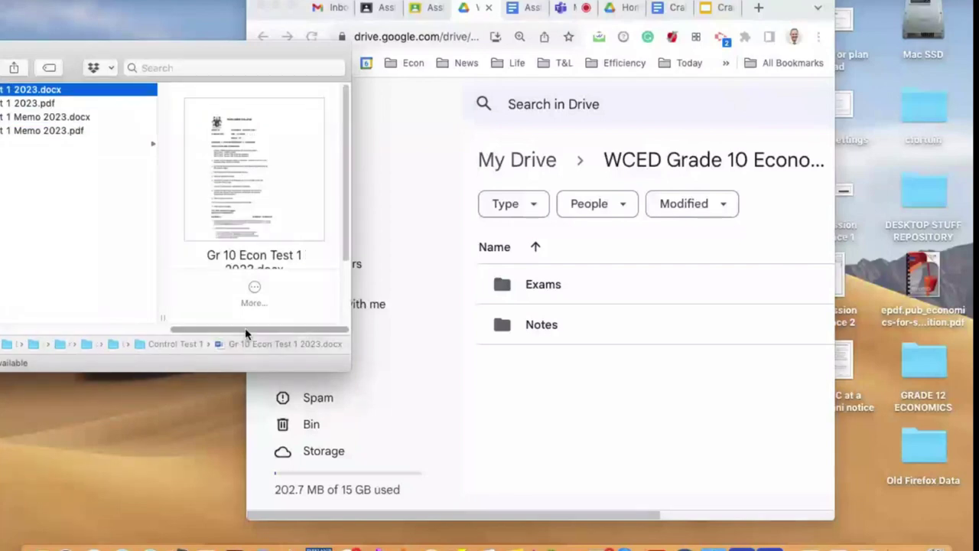
left_click_drag(245, 328, 191, 327)
left_click_drag(153, 89, 593, 291)
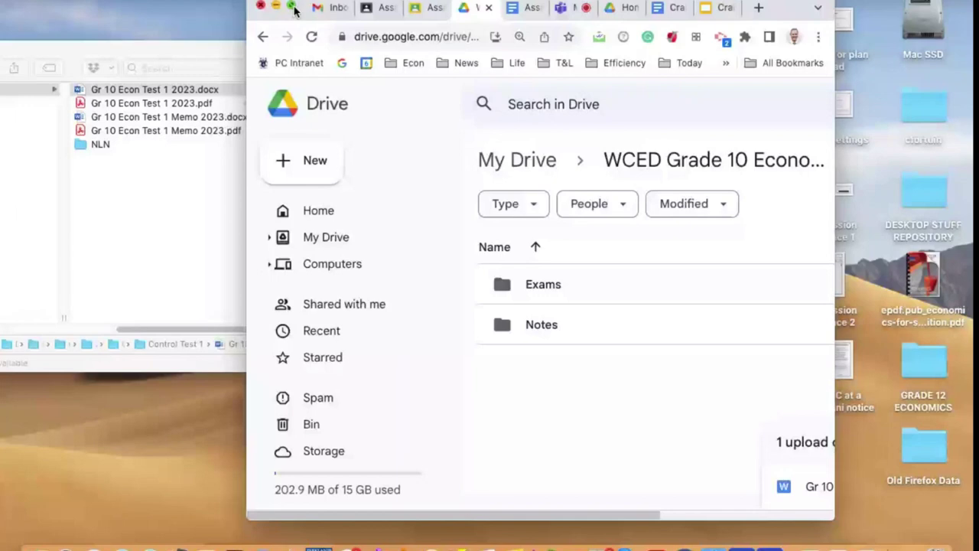
- Enlarge the browser window, open Gr 10 Econ Test 1 2023.docx from the Exams folder, look through it and save it as a Google Docs file
left_click(292, 7)
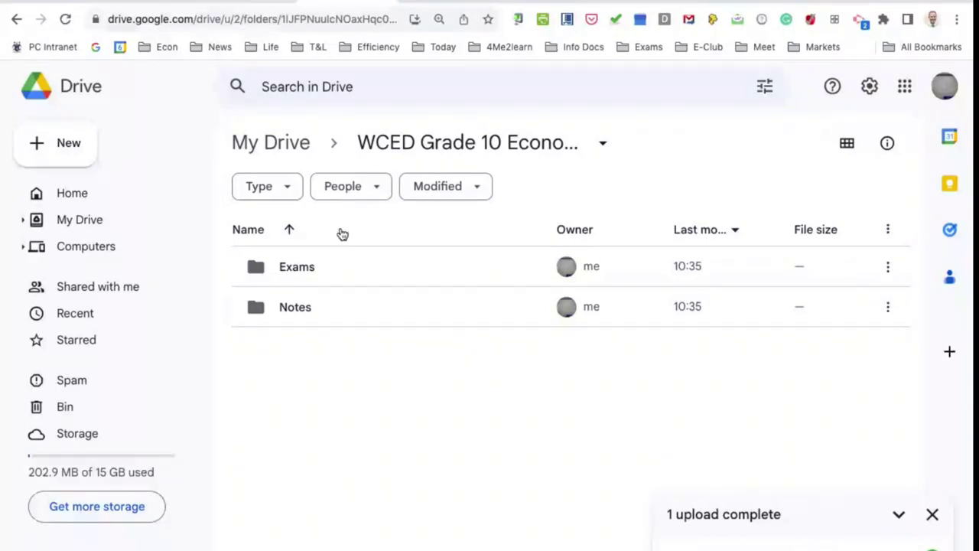
double_click(299, 267)
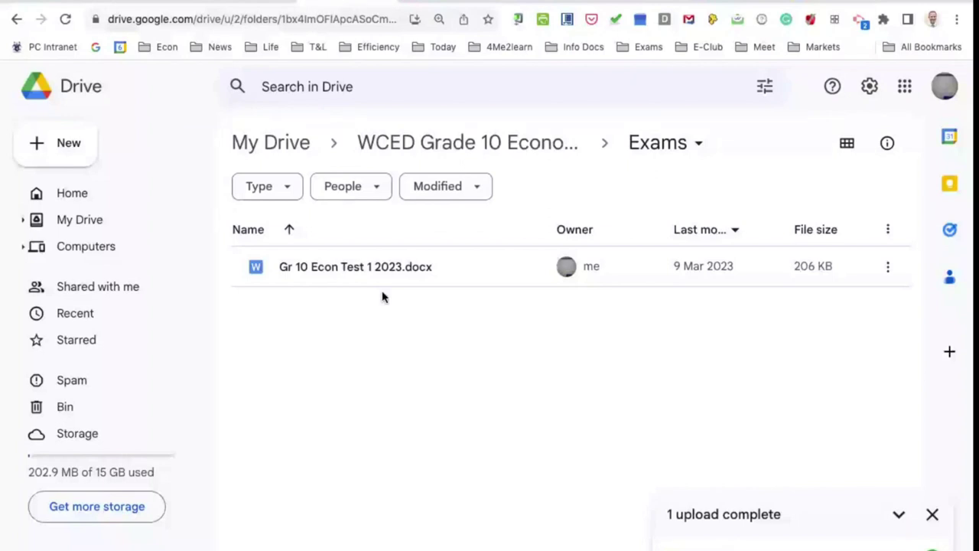
double_click(349, 274)
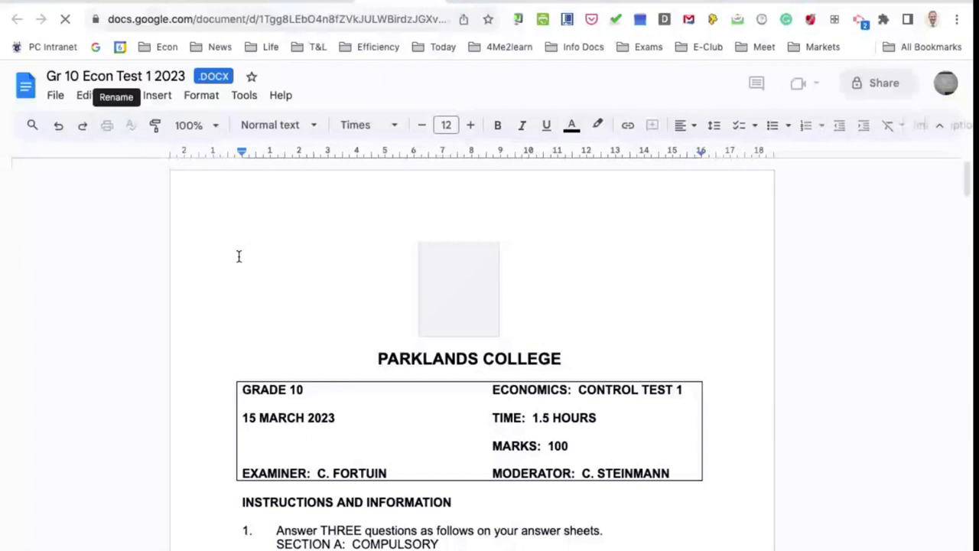
scroll(355, 329, "down", 10)
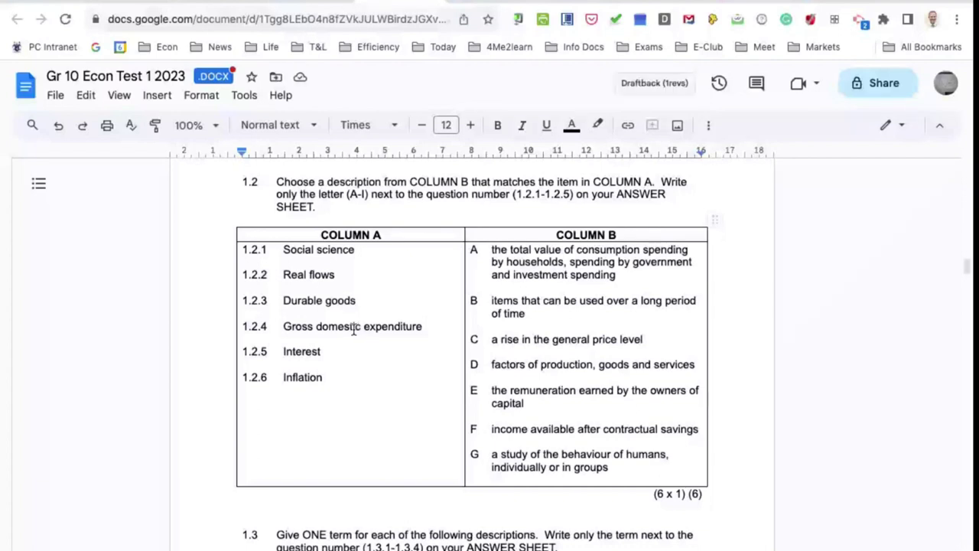
left_click(56, 94)
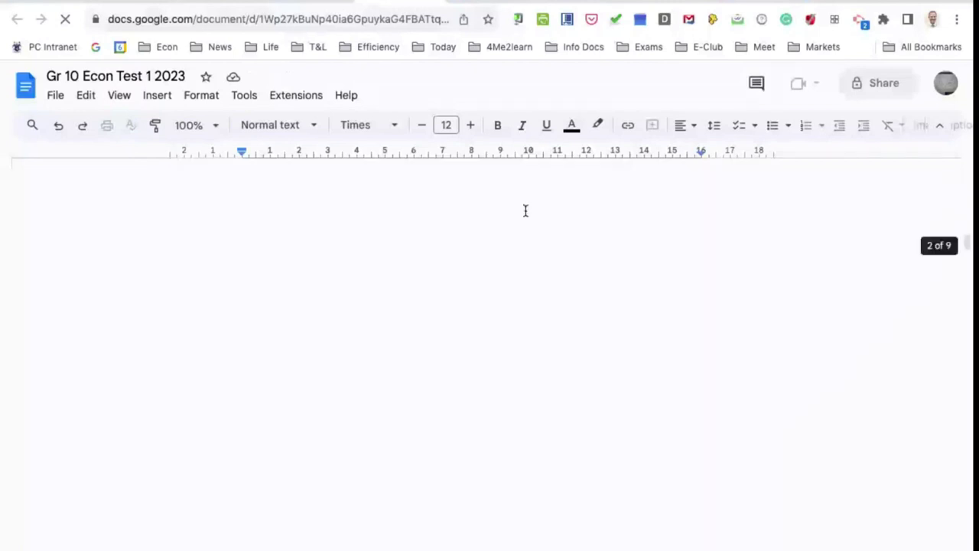
- Share the Google Docs version of the test with anyone who has the link, and copy its link
left_click(876, 84)
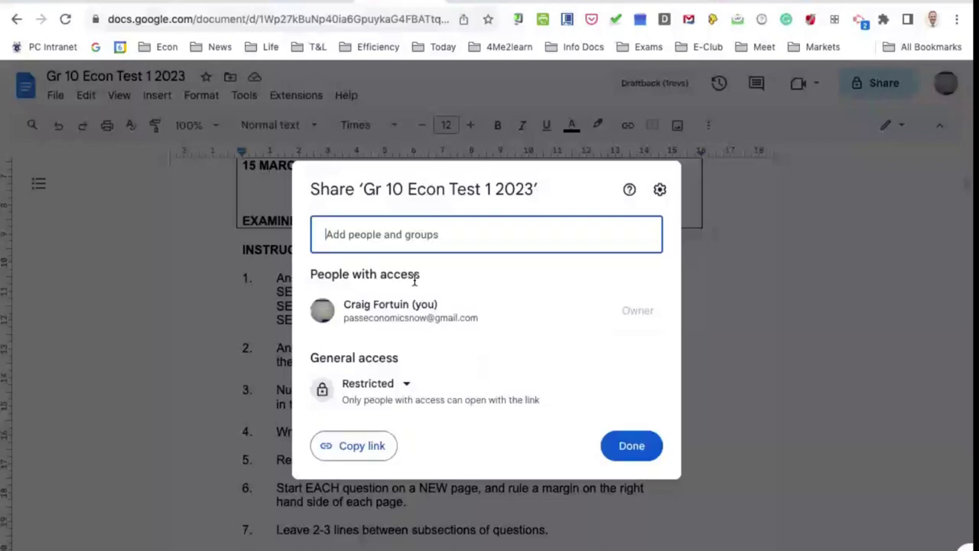
left_click(361, 446)
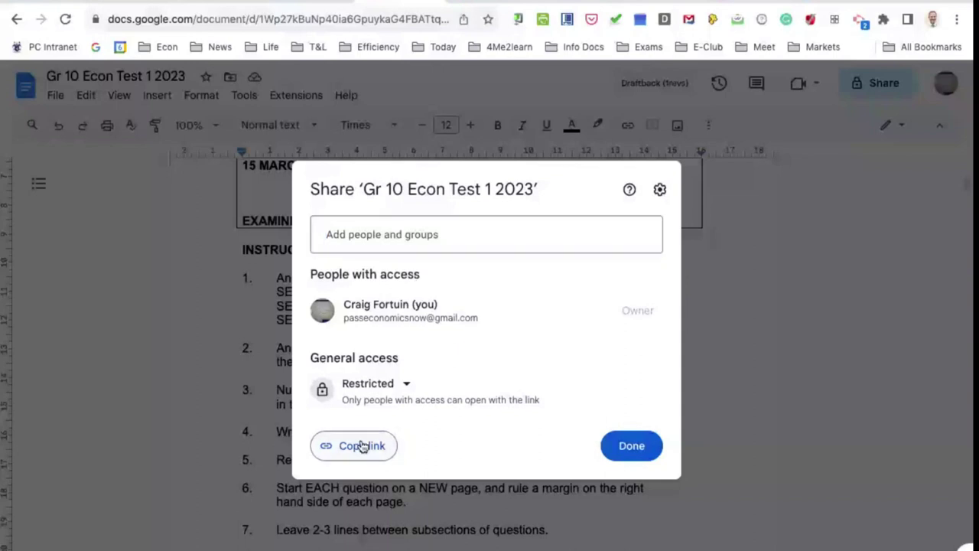
left_click(362, 446)
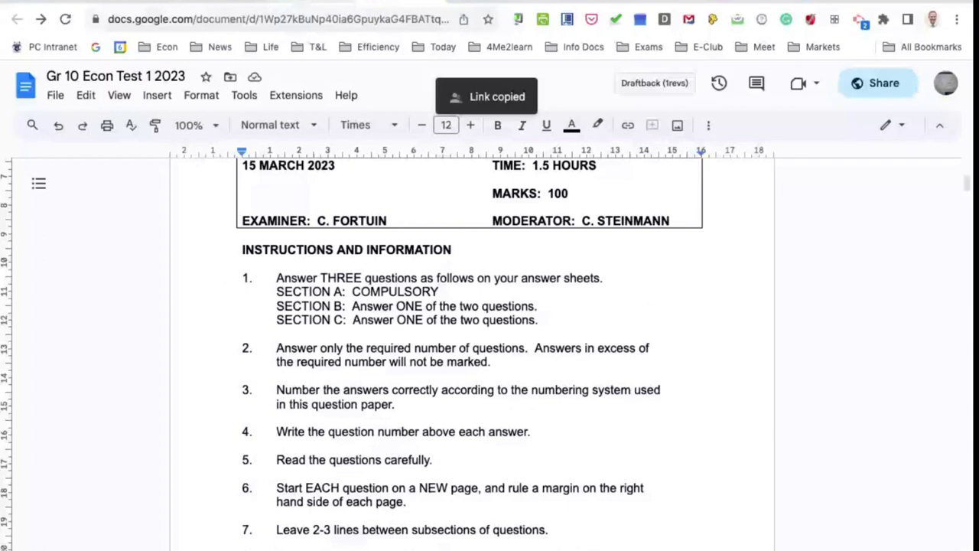
- Switch to Google Classroom and create a material in the Holiday Heroes classwork titled "Past June exam paper"
key("ctrl+Tab")
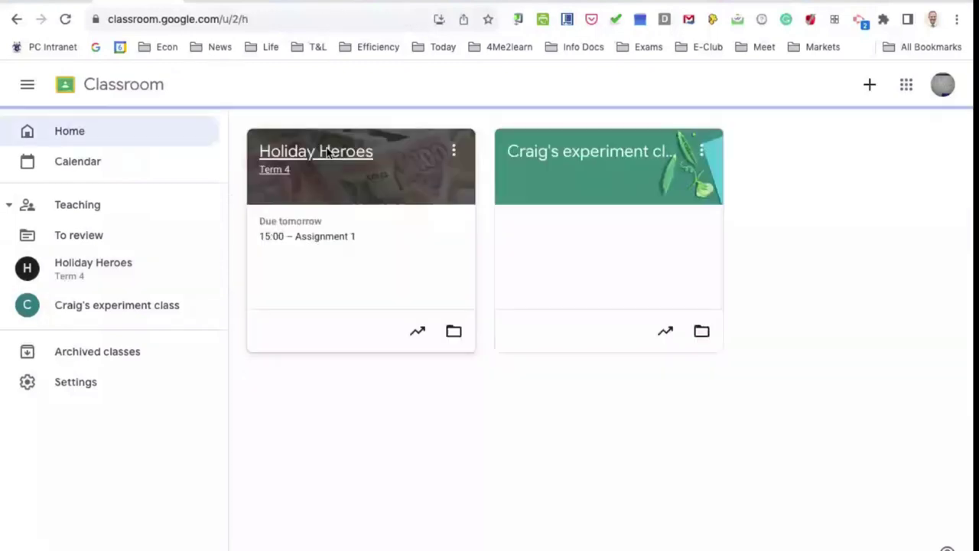
left_click(327, 153)
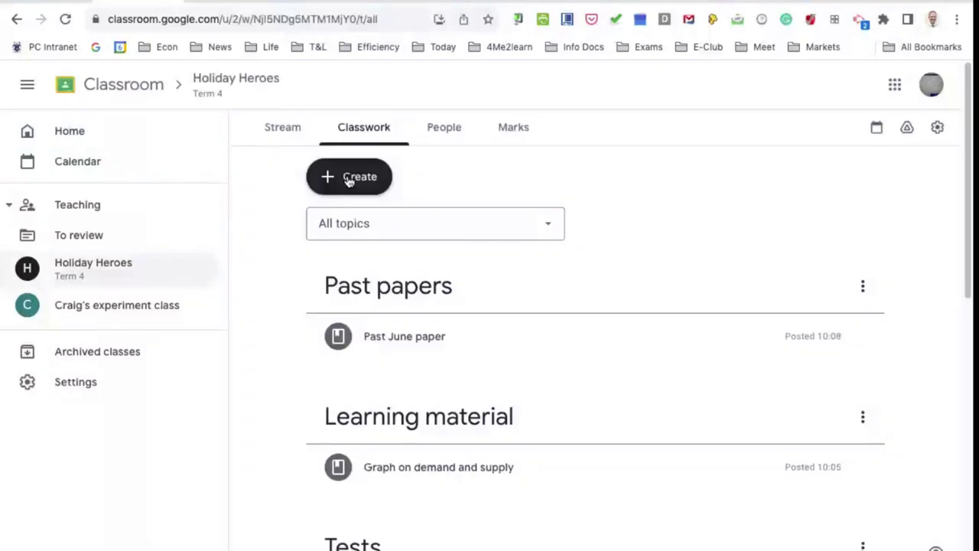
left_click(348, 178)
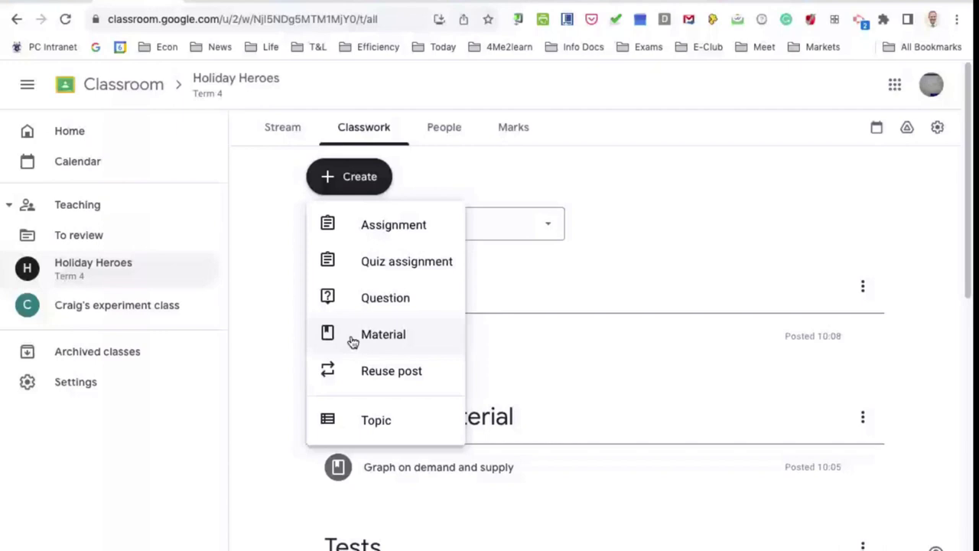
left_click(383, 334)
type("Past J")
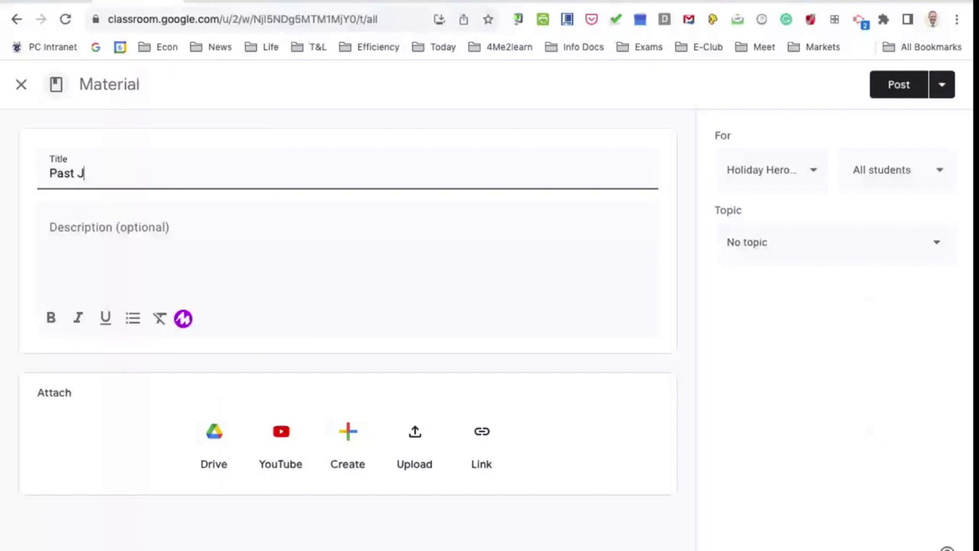
type("une exam paper")
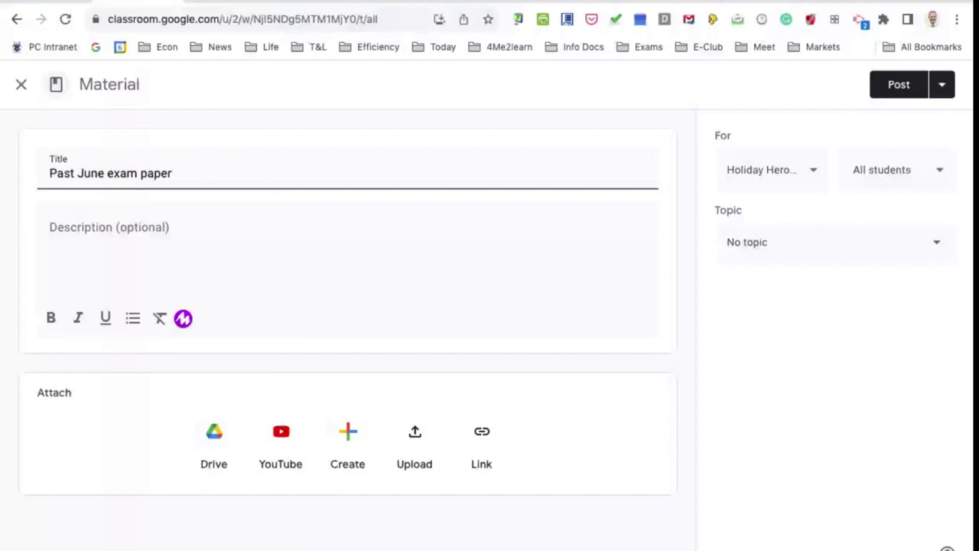
- Attach the copied Gr 10 Econ Test 1 2023 link to the material and enter the description "Use this for revision."
left_click(481, 433)
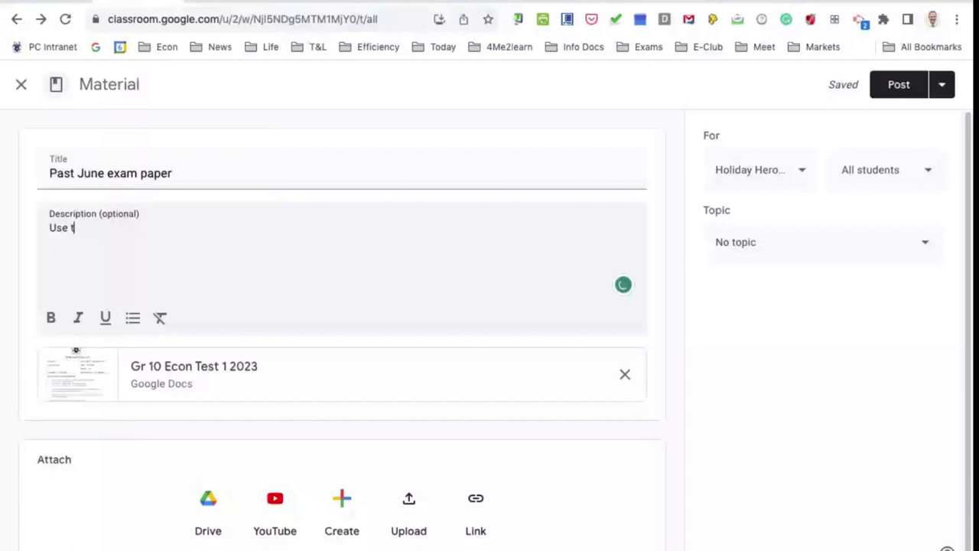
type("his for revision.")
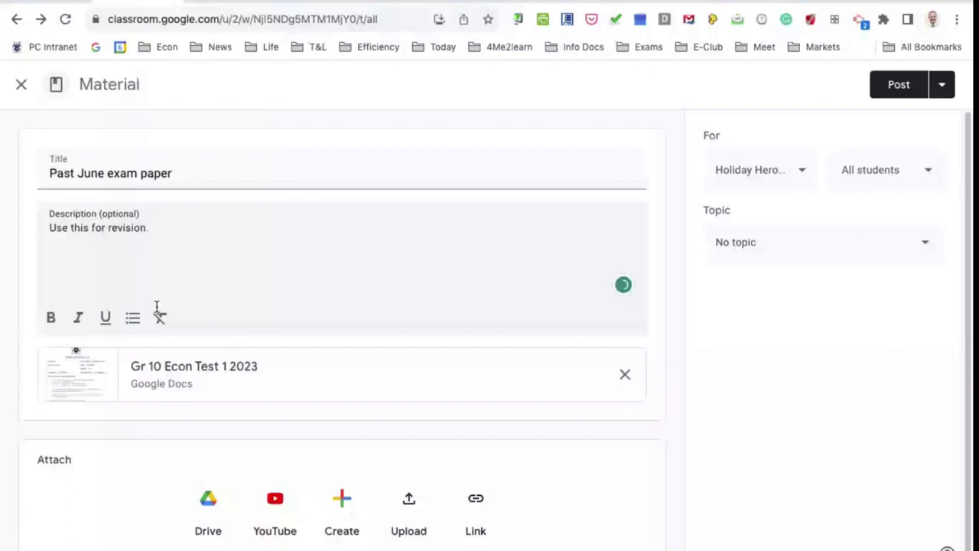
- File the "Past June exam paper" material under the "Past papers" topic and post it to the class
left_click(798, 243)
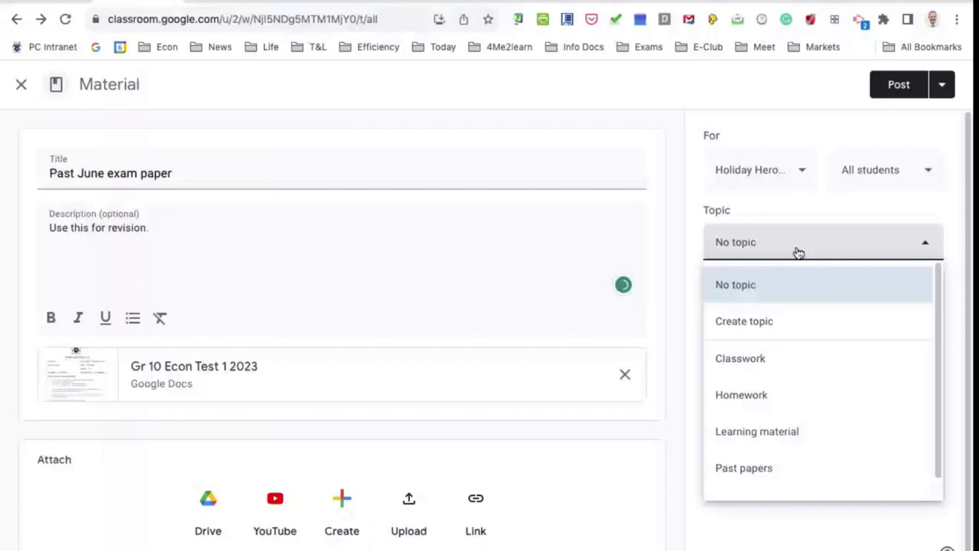
left_click(743, 467)
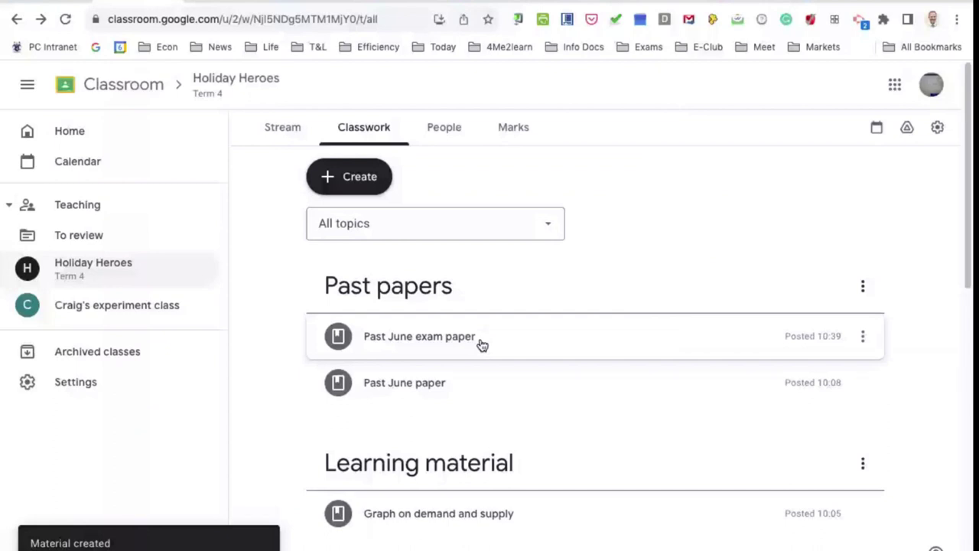
- Retitle the older "Past June paper" material as "Revision paper", save it, and expand the "Past June exam paper" material
left_click(444, 383)
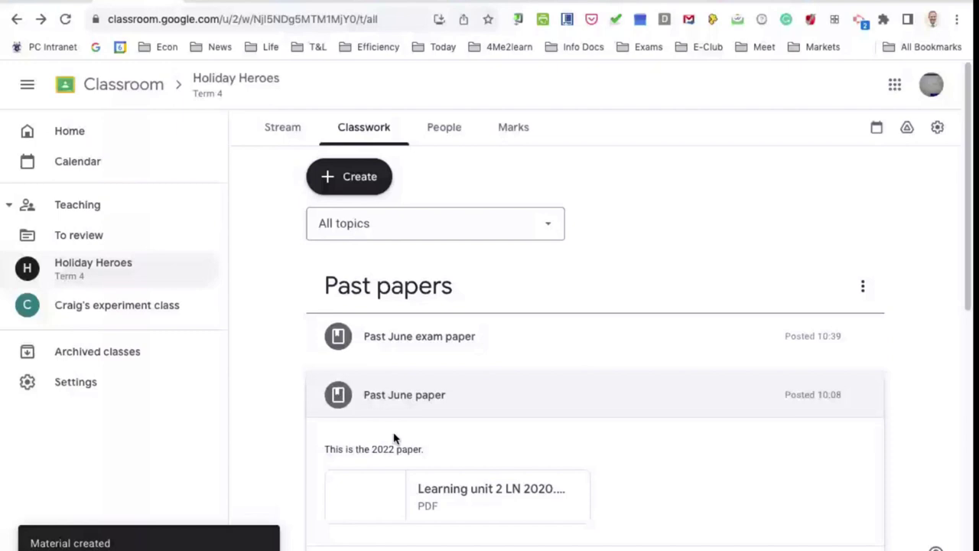
left_click(862, 394)
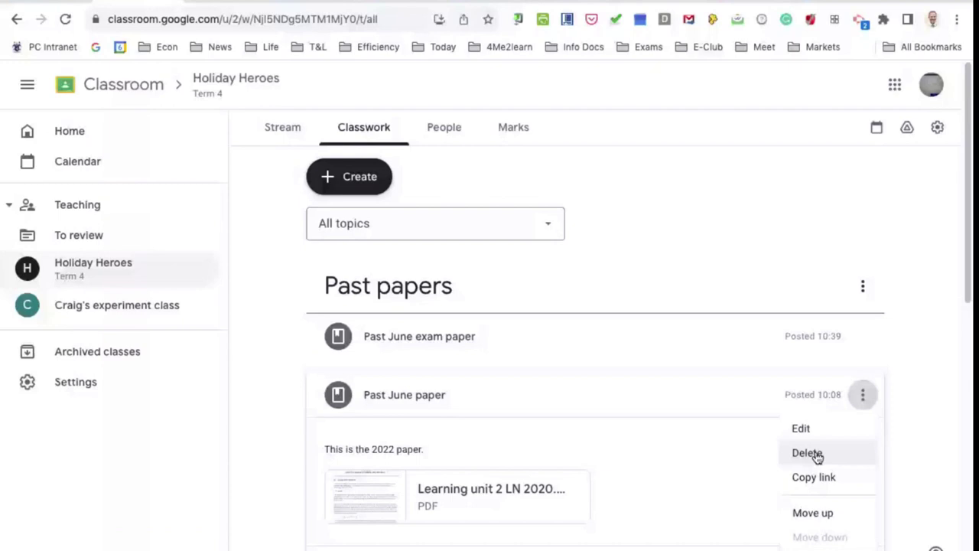
left_click(801, 428)
left_click_drag(138, 173, 75, 173)
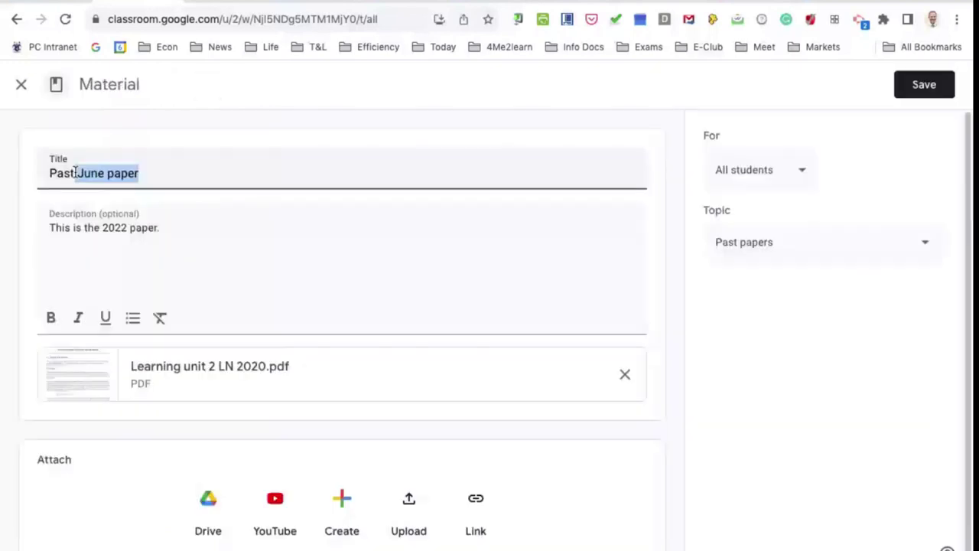
left_click_drag(75, 173, 49, 173)
type("Revusu")
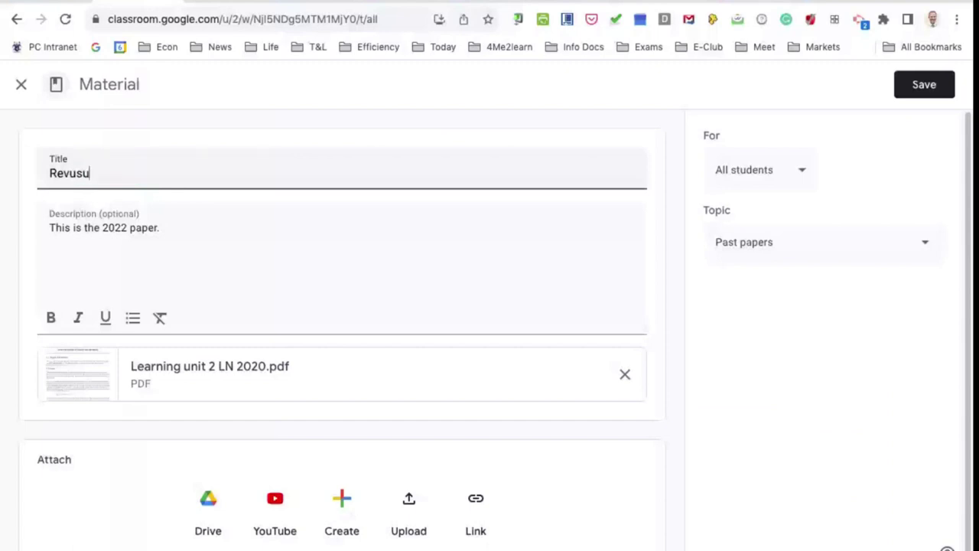
key("BackSpace")
key("BackSpace")
key("BackSpace")
type("ision paper")
left_click(223, 256)
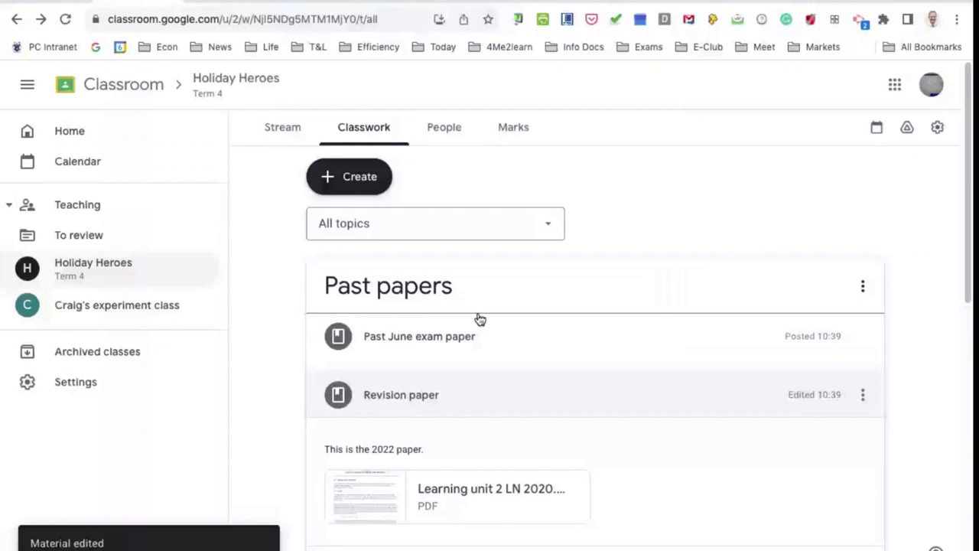
left_click(480, 321)
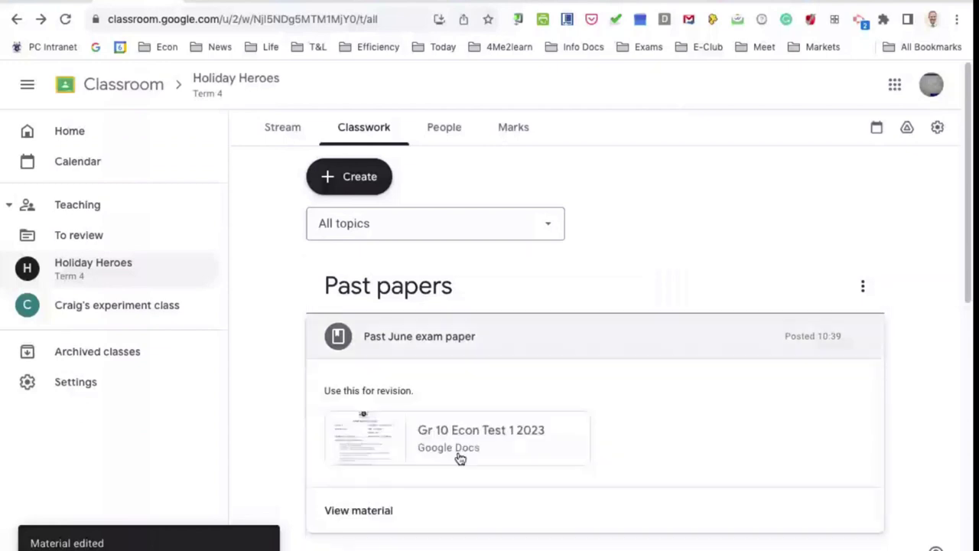